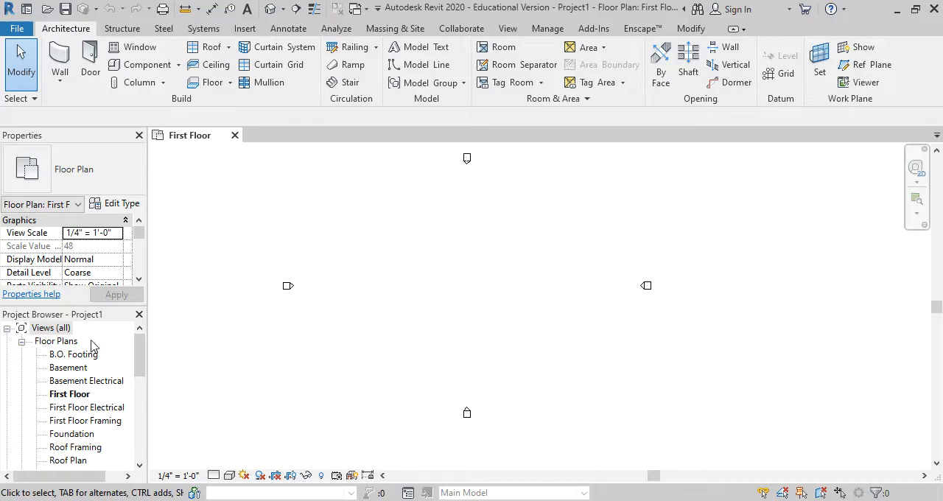
# Bring up the Casita floor plan in the browser and examine its room layout and dimensions
pyautogui.moveTo(942, 193); pyautogui.dragTo(371, 29)
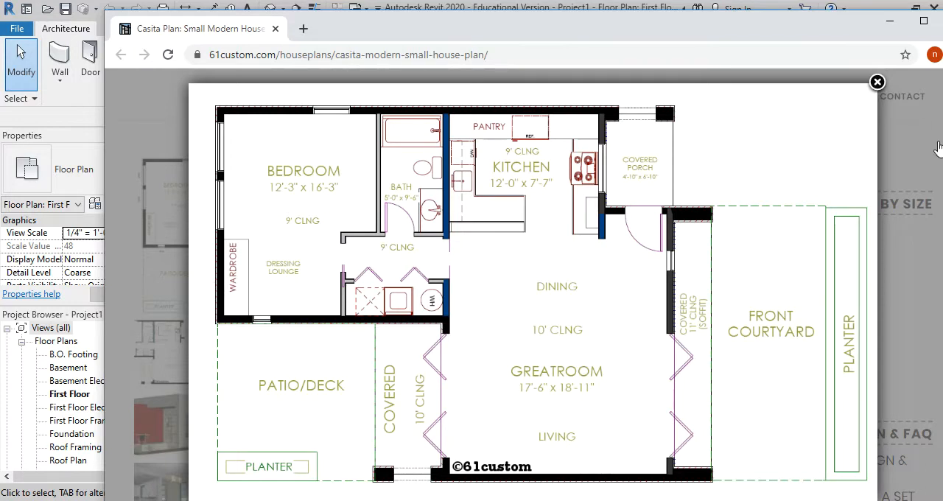
pyautogui.moveTo(845, 24); pyautogui.dragTo(942, 42)
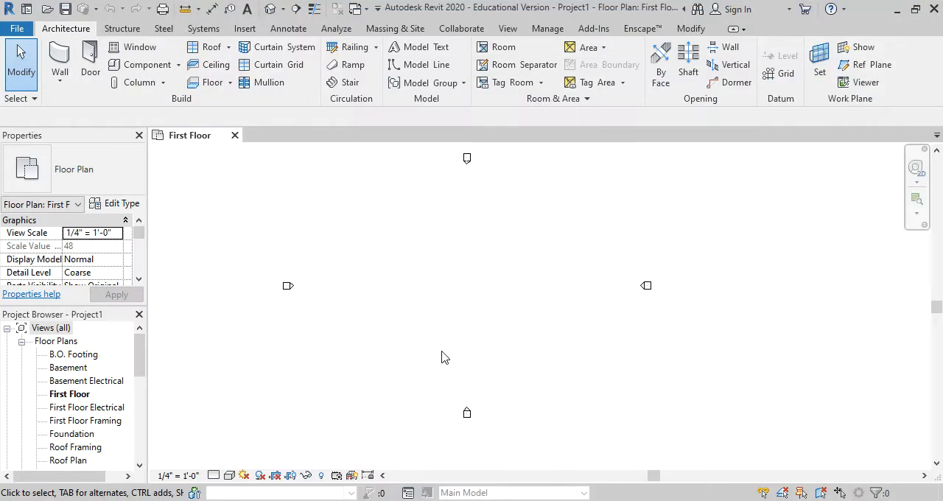
pyautogui.scroll(1, 432, 234)
pyautogui.scroll(-1, 434, 236)
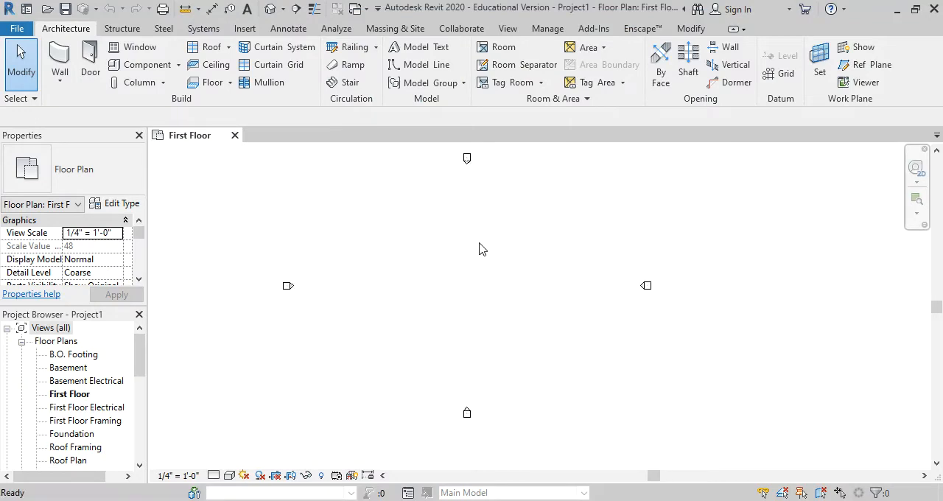
# Set the Wall tool's type to Exterior - Wood Siding on Wood Stud without placing any wall
pyautogui.press('w')
pyautogui.press('a')
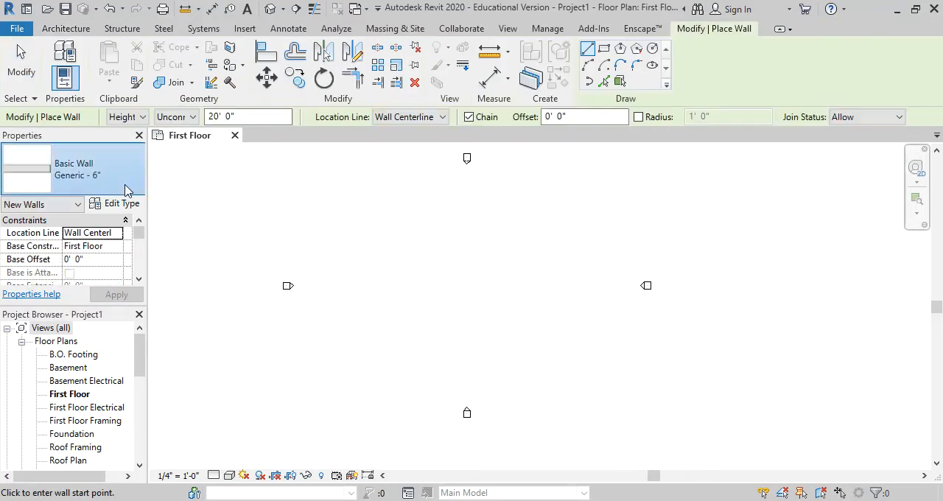
pyautogui.click(126, 187)
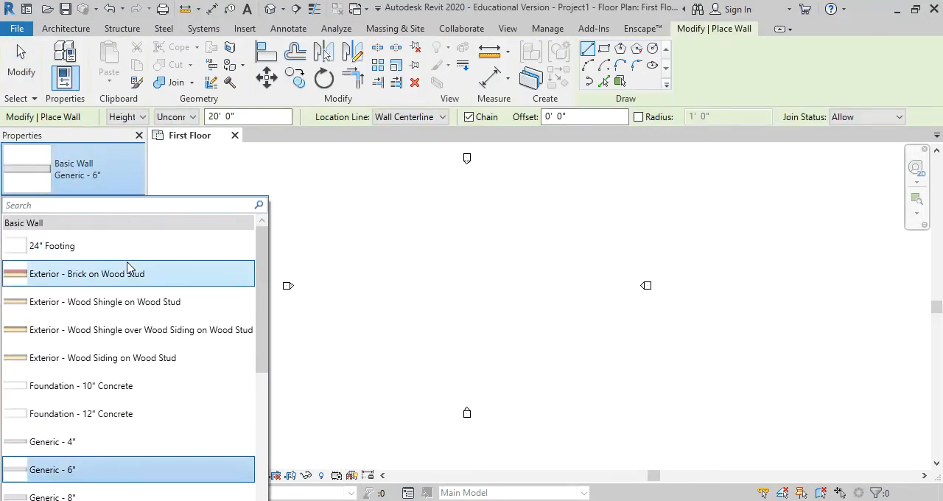
pyautogui.scroll(-2, 144, 368)
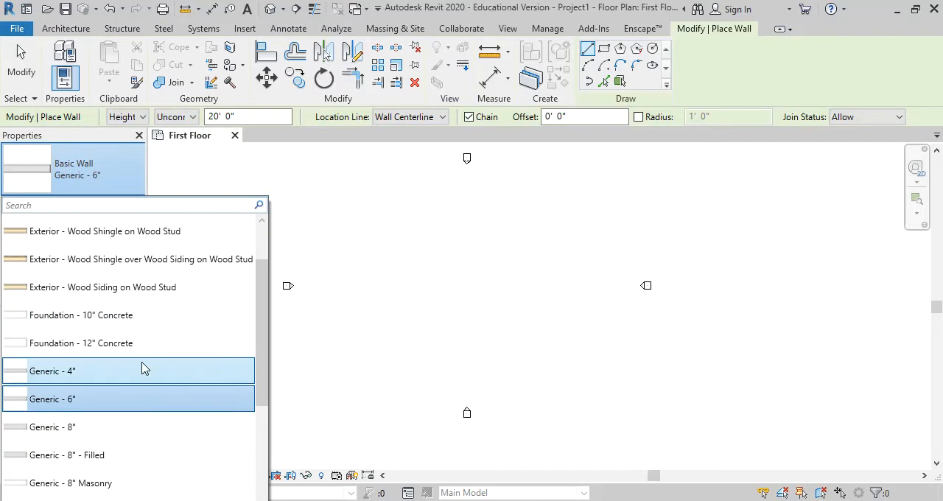
pyautogui.scroll(2, 144, 369)
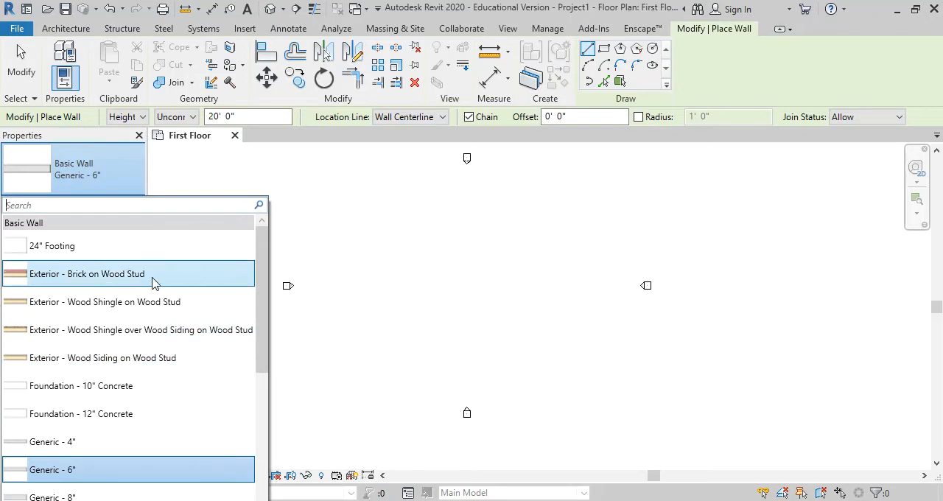
pyautogui.click(152, 359)
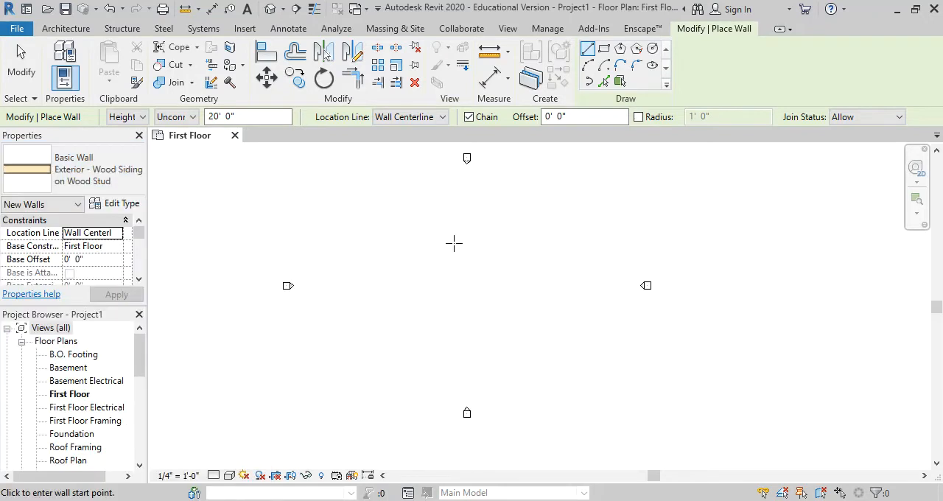
pyautogui.scroll(1, 489, 212)
pyautogui.moveTo(489, 213); pyautogui.dragTo(502, 282, button='middle')
pyautogui.press('Escape')
pyautogui.press('Escape')
# Open the default 3D view and the North building elevation
pyautogui.scroll(-2, 457, 337)
pyautogui.scroll(1, 442, 297)
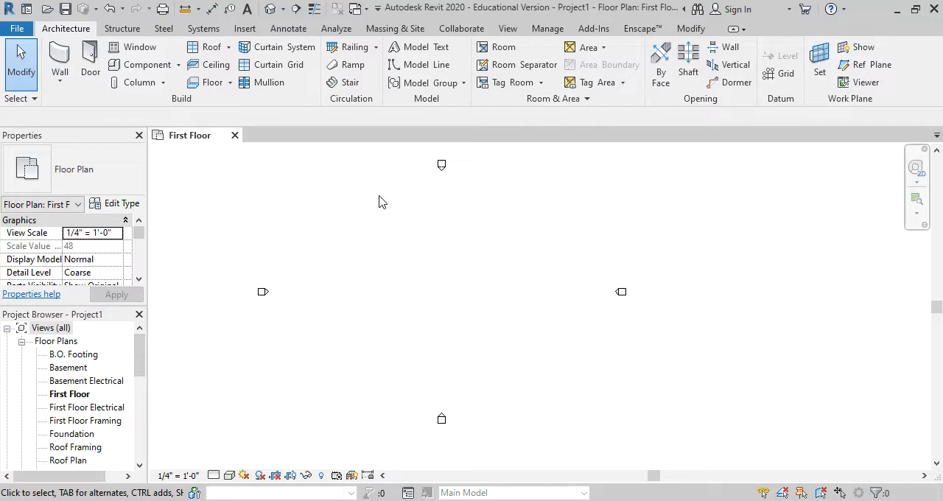
pyautogui.moveTo(142, 341); pyautogui.dragTo(142, 409)
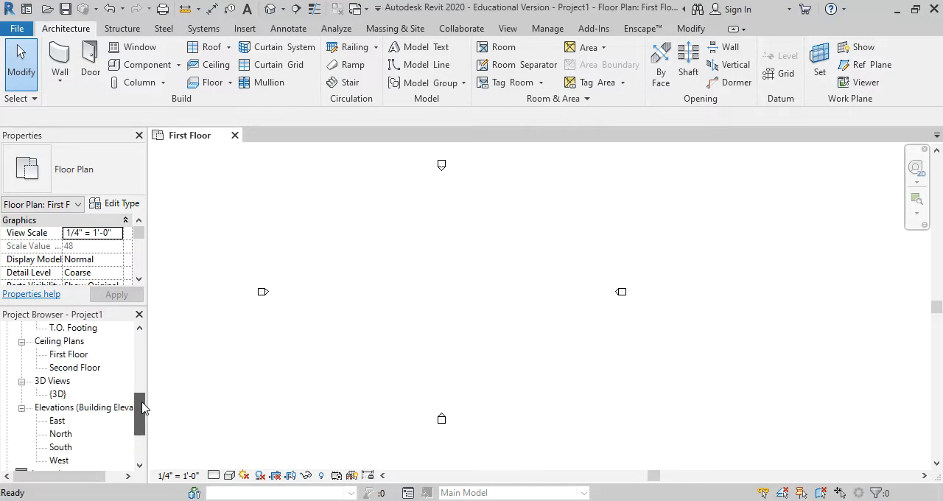
pyautogui.doubleClick(58, 394)
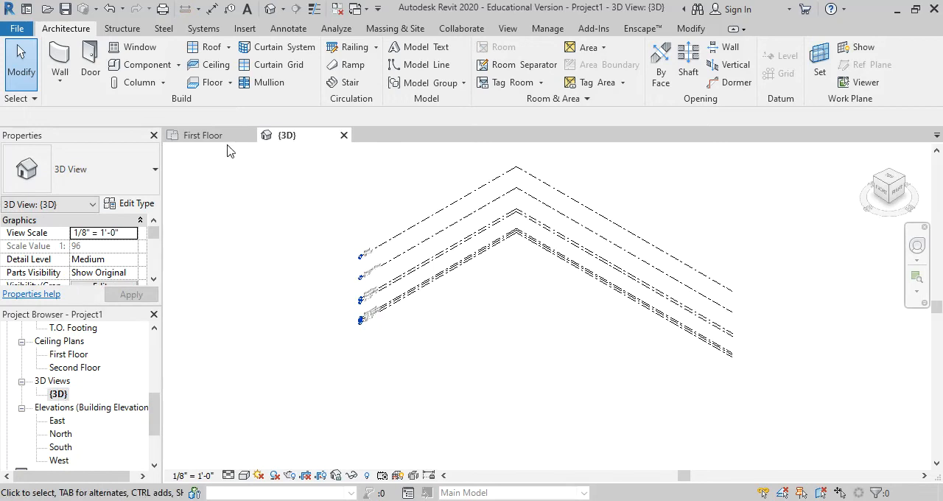
pyautogui.doubleClick(62, 434)
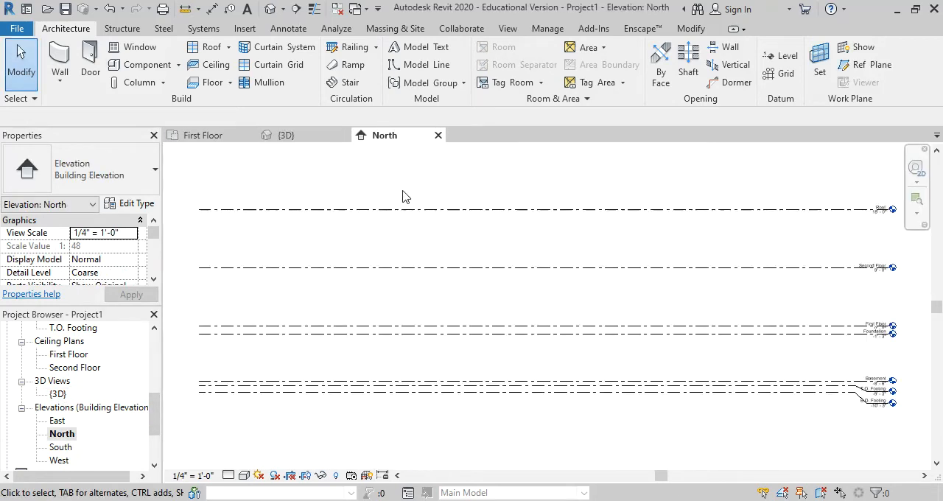
# Tile the three open views with a wider First Floor plan pane, framing the levels in the North and 3D panes
pyautogui.press('w')
pyautogui.press('t')
pyautogui.click(612, 217)
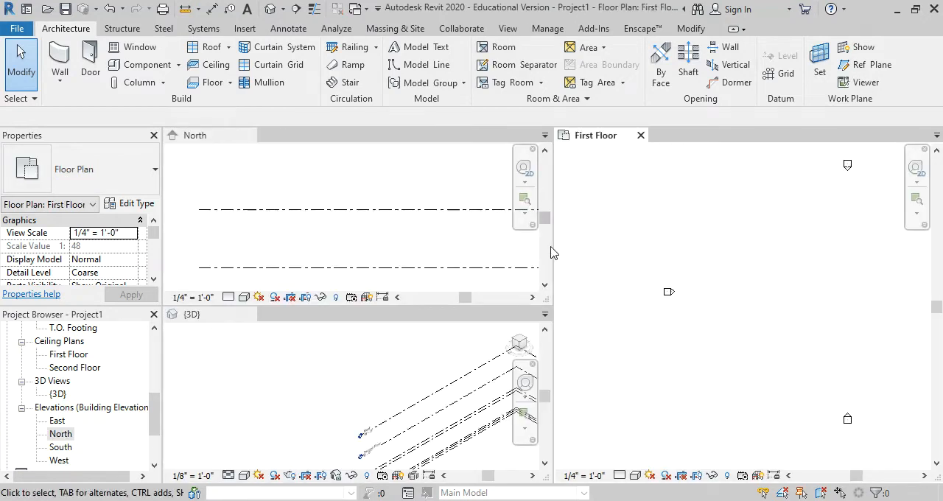
pyautogui.moveTo(554, 247); pyautogui.dragTo(413, 247)
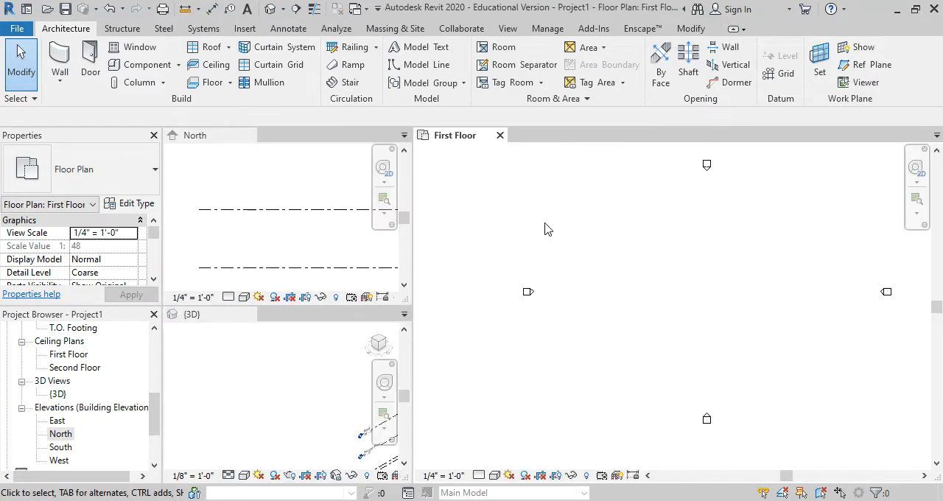
pyautogui.click(317, 243)
pyautogui.scroll(-3, 305, 232)
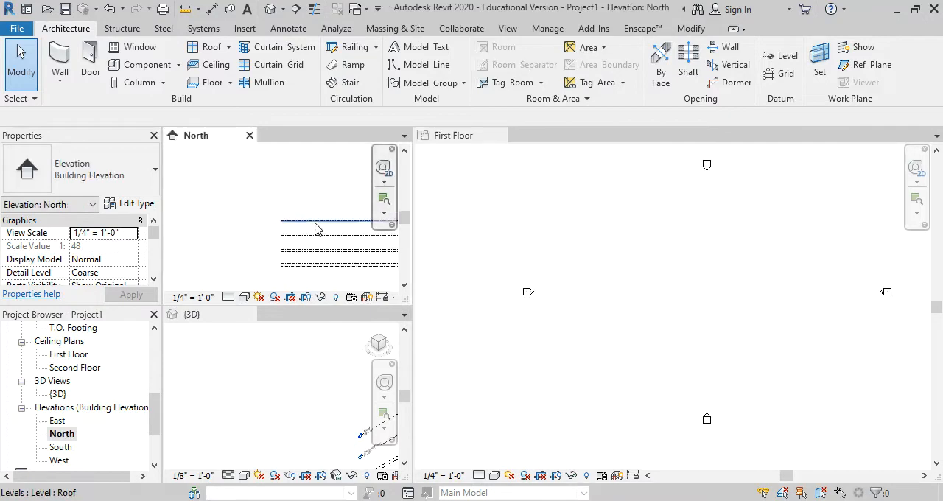
pyautogui.scroll(3, 316, 252)
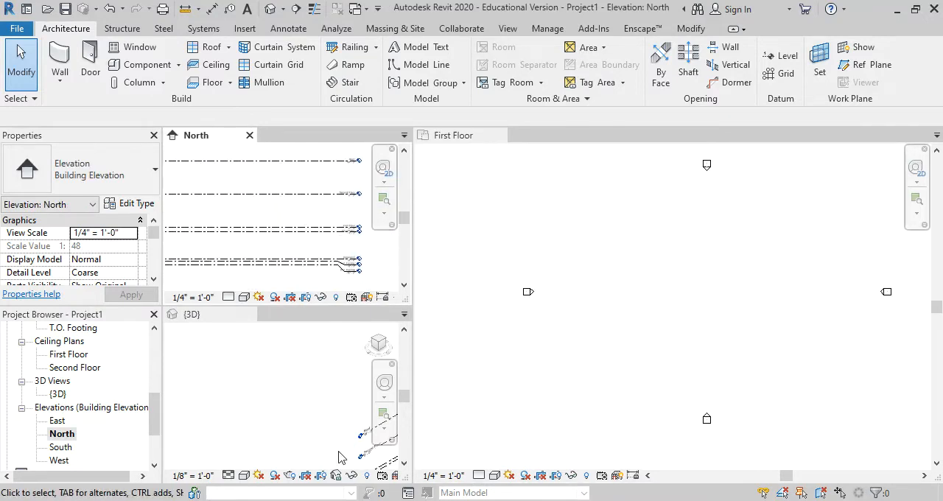
pyautogui.click(313, 381)
pyautogui.scroll(-4, 313, 377)
pyautogui.moveTo(356, 385); pyautogui.dragTo(327, 341, button='middle')
pyautogui.scroll(3, 257, 376)
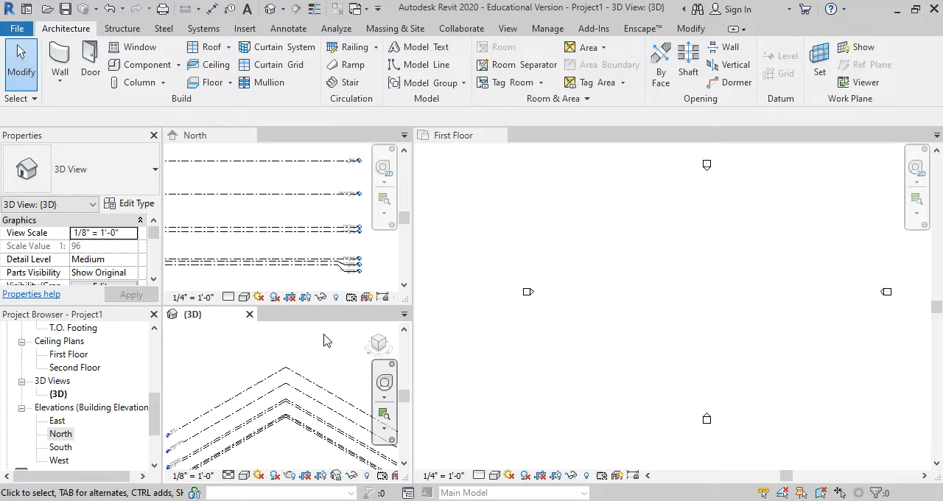
pyautogui.click(693, 351)
pyautogui.press('w')
pyautogui.press('a')
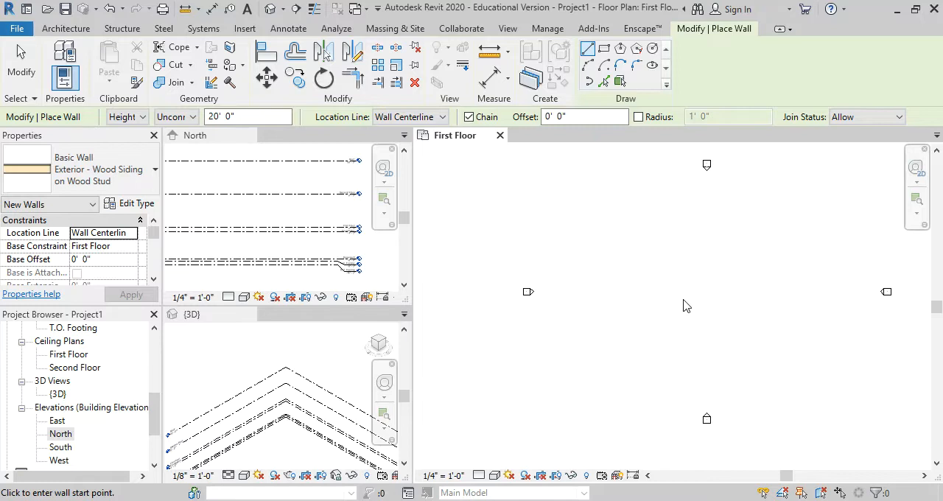
pyautogui.press('Escape')
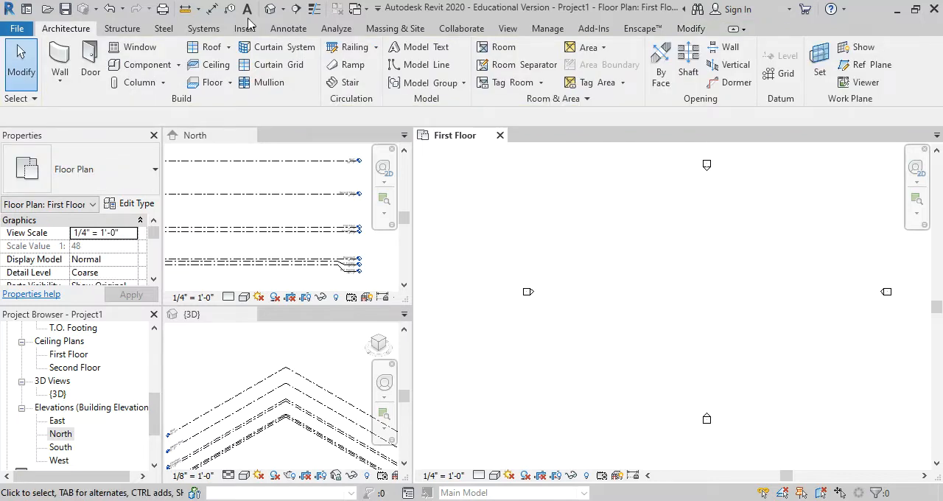
# Retile the open views so that the North elevation occupies the large main pane
pyautogui.click(345, 224)
pyautogui.click(558, 187)
pyautogui.press('w')
pyautogui.press('t')
pyautogui.click(597, 205)
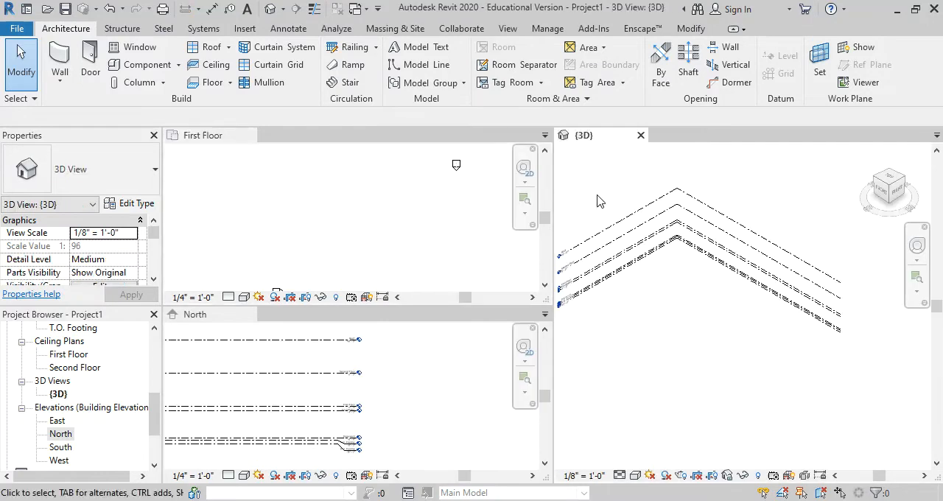
pyautogui.press('w')
pyautogui.press('t')
pyautogui.click(709, 213)
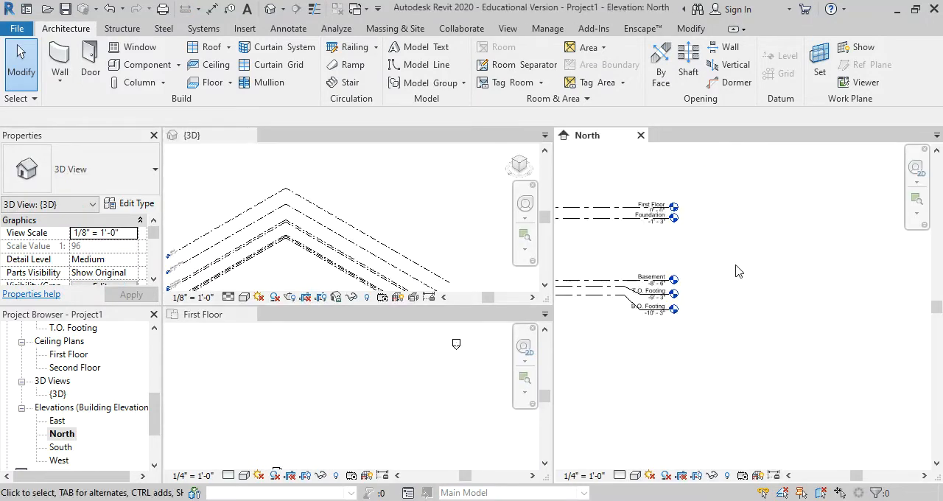
# Delete the Second Floor level in the North elevation, together with its associated views
pyautogui.moveTo(747, 217); pyautogui.dragTo(799, 336, button='middle')
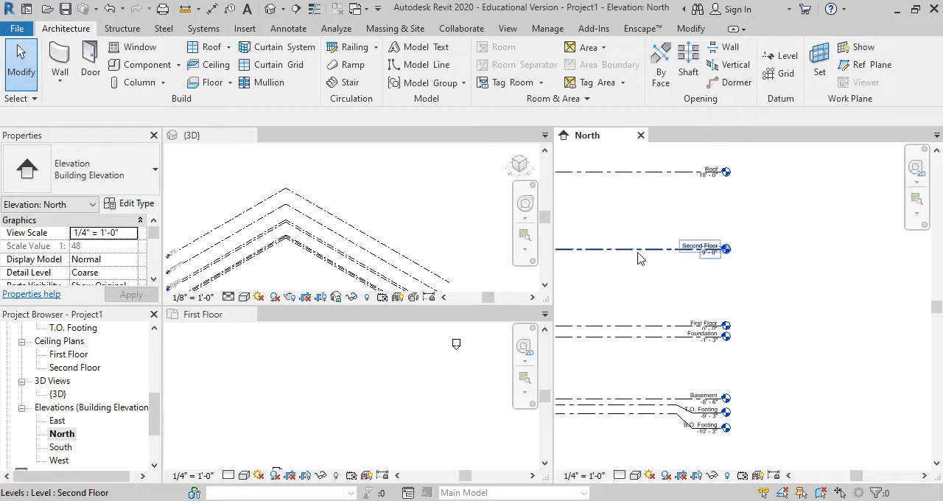
pyautogui.moveTo(761, 306); pyautogui.dragTo(782, 328, button='middle')
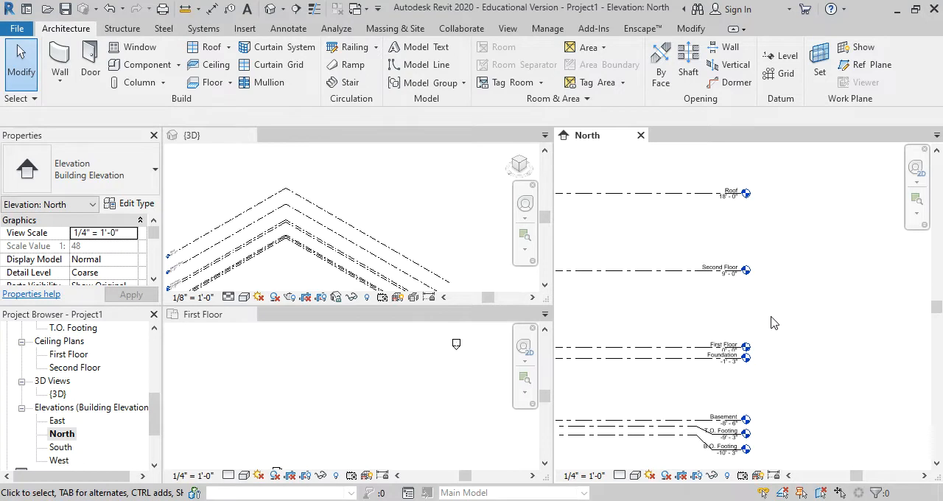
pyautogui.scroll(1, 737, 273)
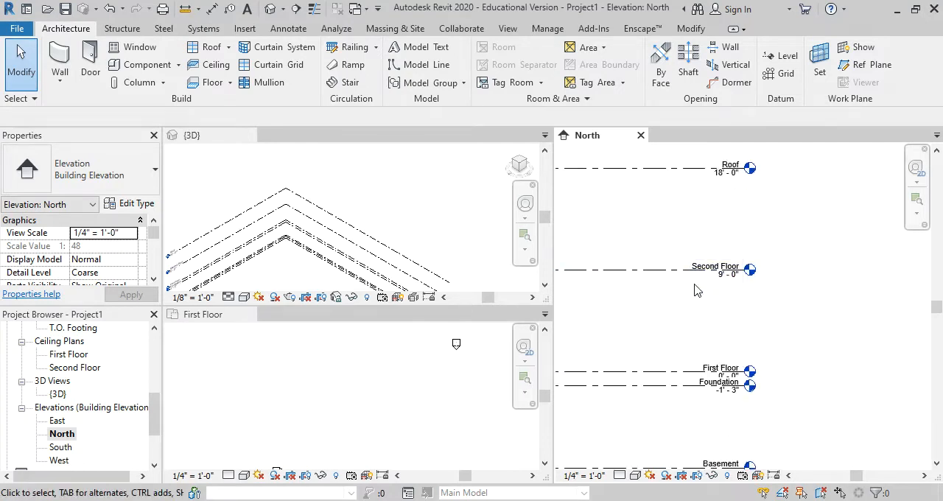
pyautogui.scroll(1, 700, 289)
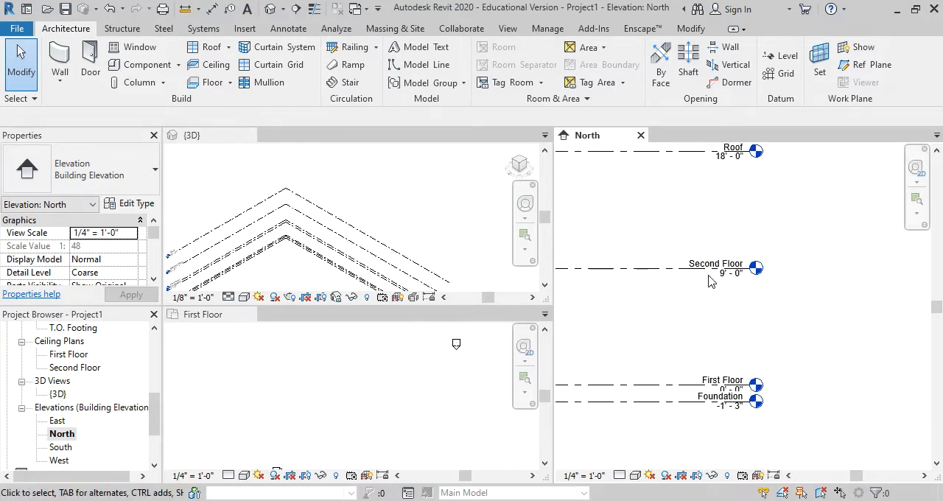
pyautogui.click(668, 270)
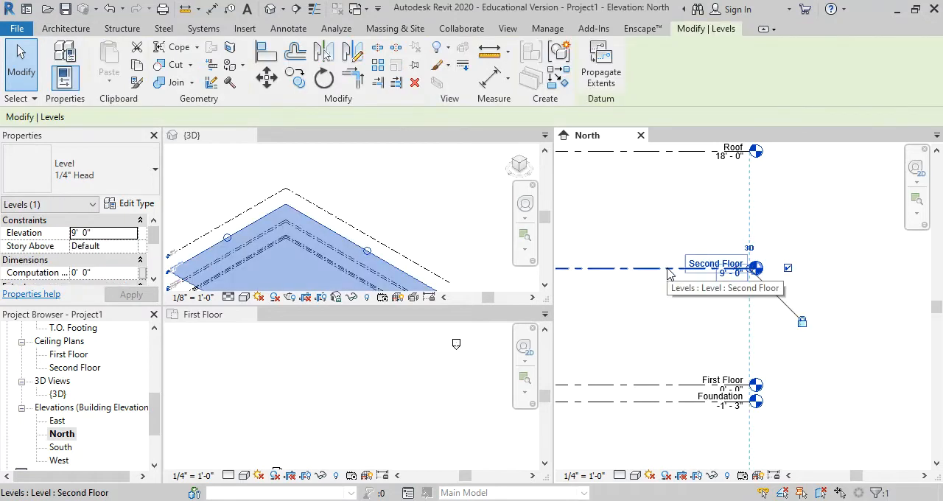
pyautogui.press('Delete')
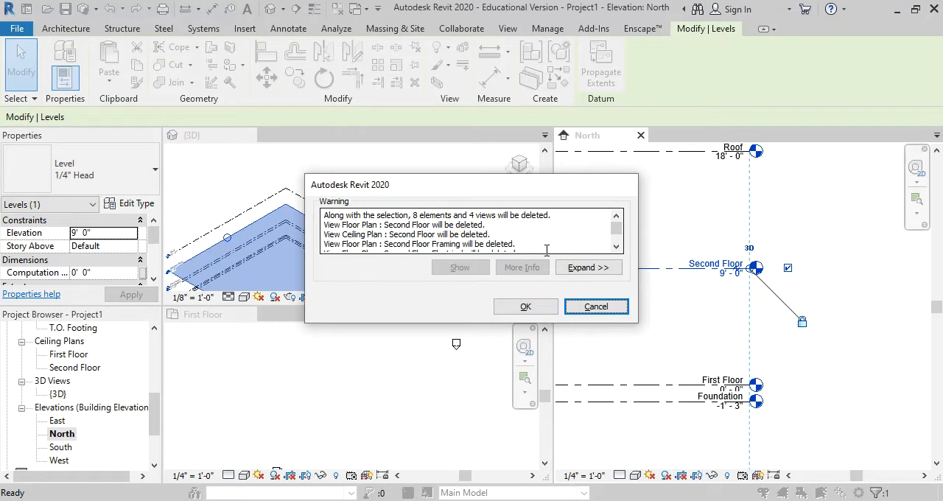
pyautogui.click(542, 306)
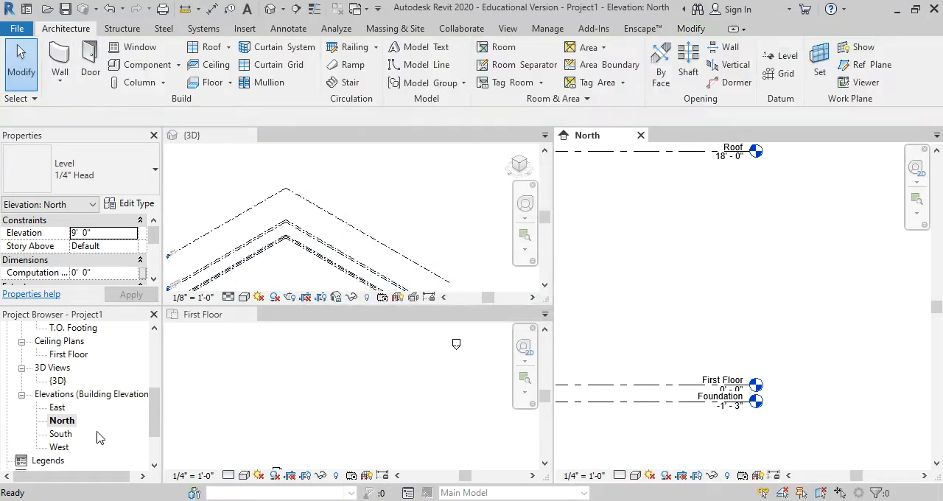
# Rename the First Floor level as Courtyard Level in the North elevation, renaming the corresponding views as well
pyautogui.moveTo(156, 406); pyautogui.dragTo(159, 361)
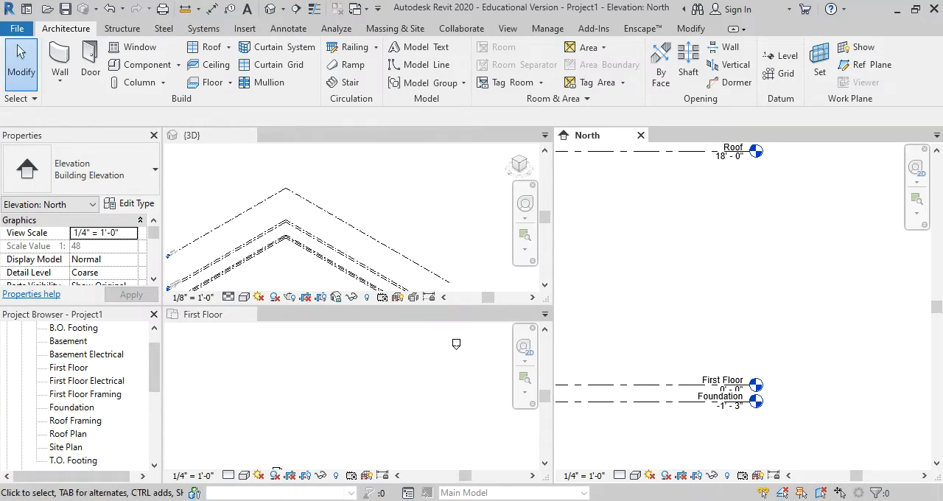
pyautogui.scroll(3, 706, 387)
pyautogui.click(706, 387)
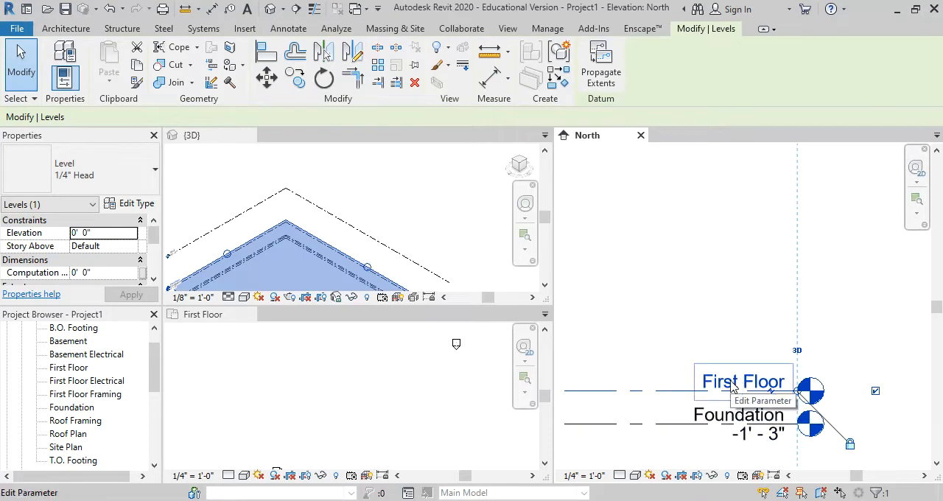
pyautogui.click(68, 368)
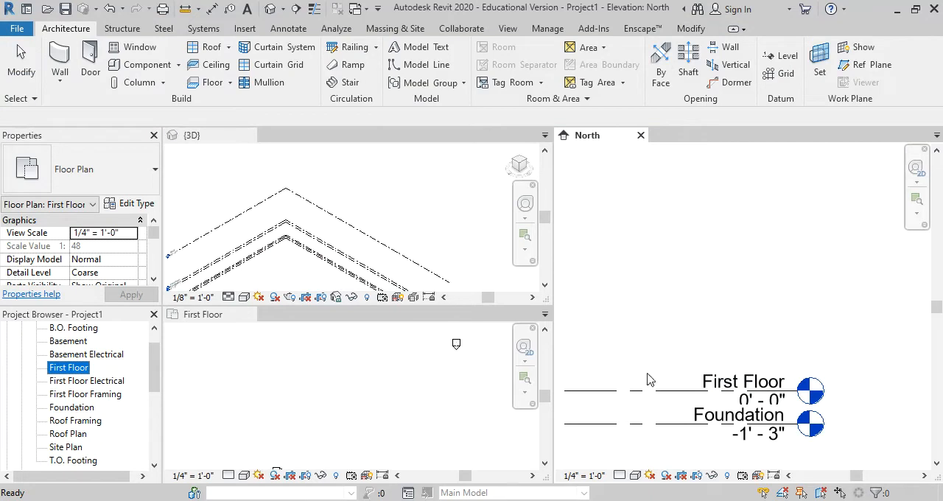
pyautogui.click(721, 386)
pyautogui.scroll(2, 724, 387)
pyautogui.click(724, 386)
pyautogui.write('Courtyard Level')
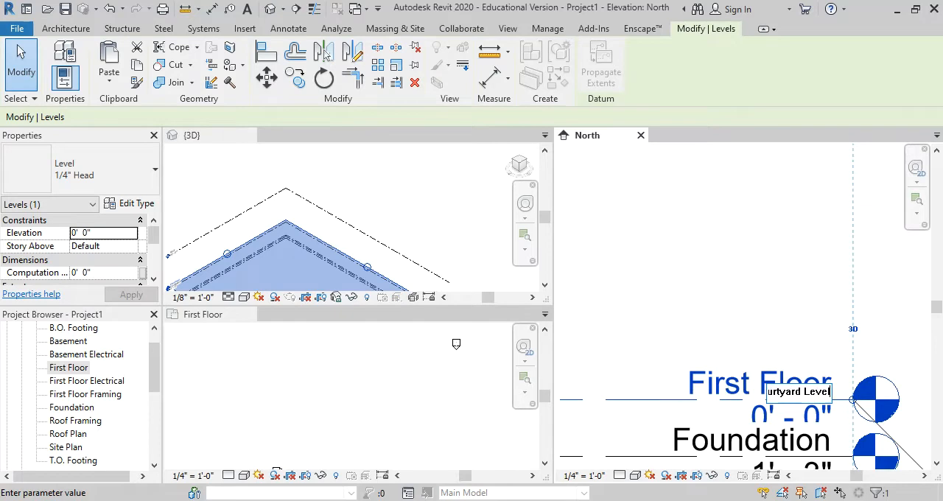
pyautogui.press('Return')
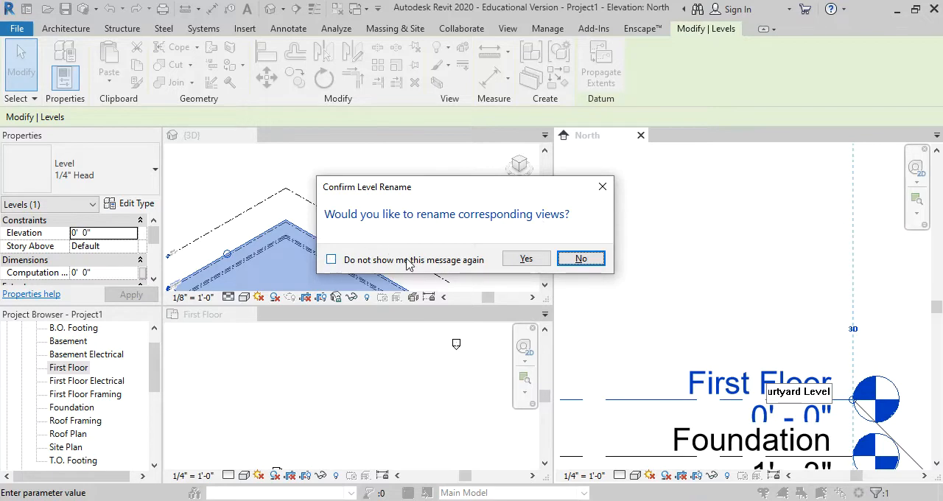
pyautogui.click(523, 259)
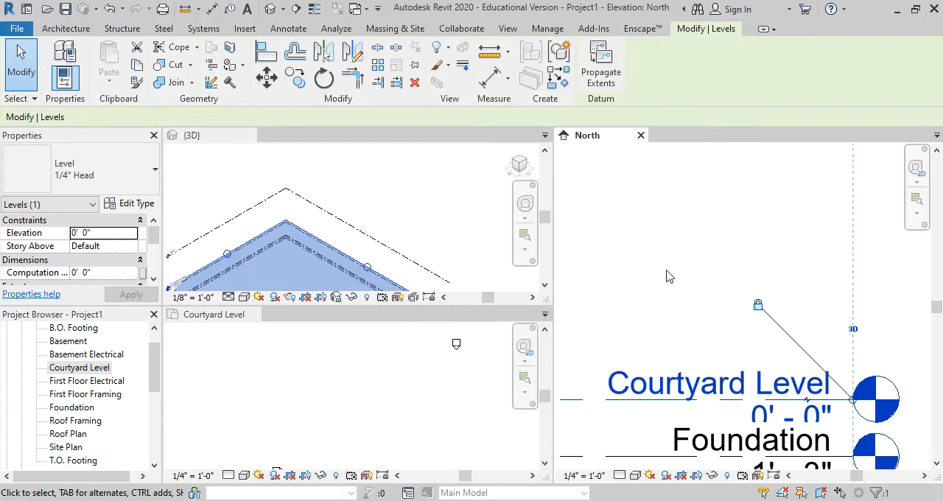
pyautogui.scroll(-6, 667, 274)
pyautogui.press('Escape')
pyautogui.scroll(3, 646, 261)
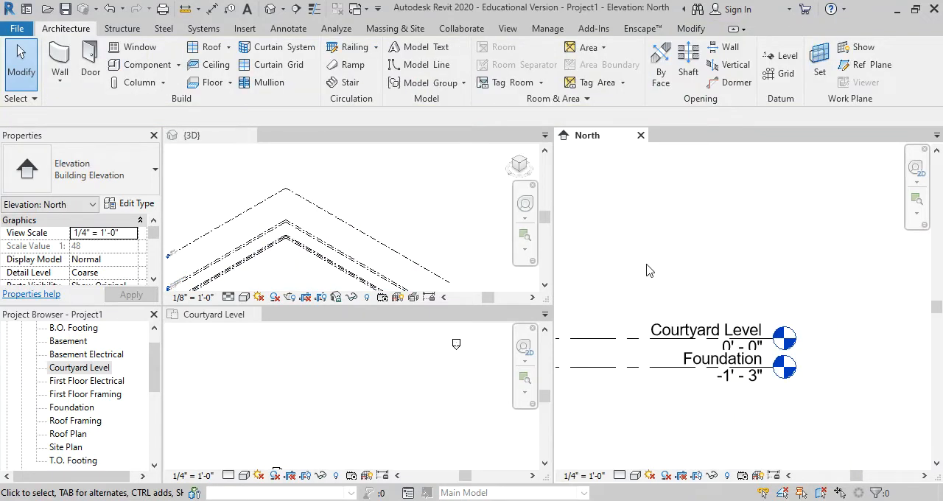
# Collapse the schedules branch in the project browser, expand the sheets, and open the A1 - First Floor Plan sheet
pyautogui.click(105, 373)
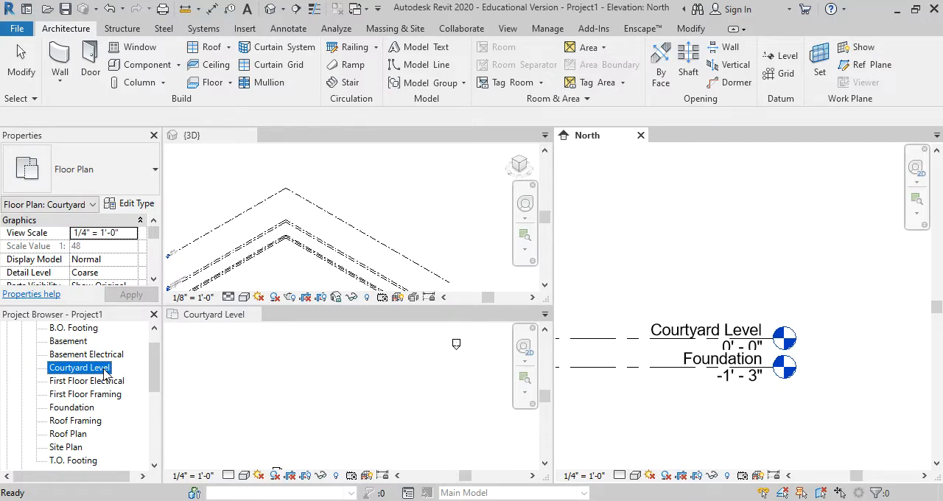
pyautogui.moveTo(158, 364); pyautogui.dragTo(164, 453)
pyautogui.click(7, 408)
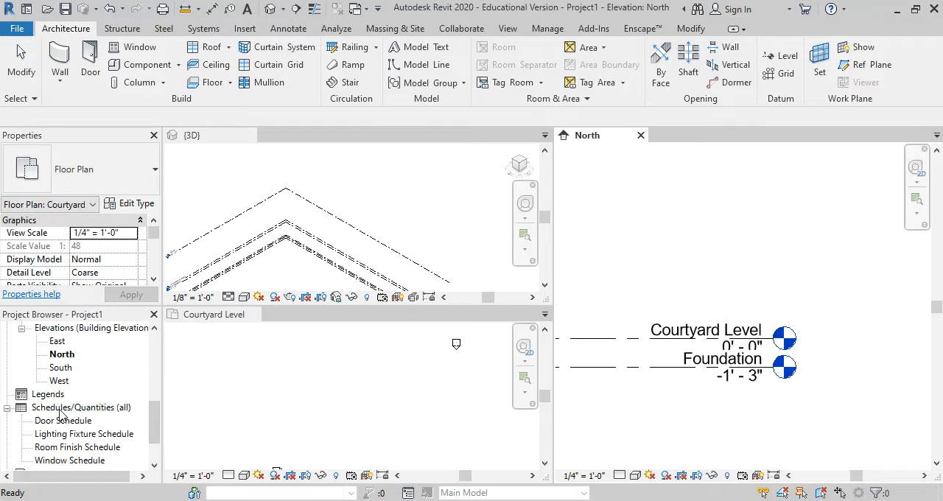
pyautogui.scroll(-1, 75, 424)
pyautogui.click(6, 368)
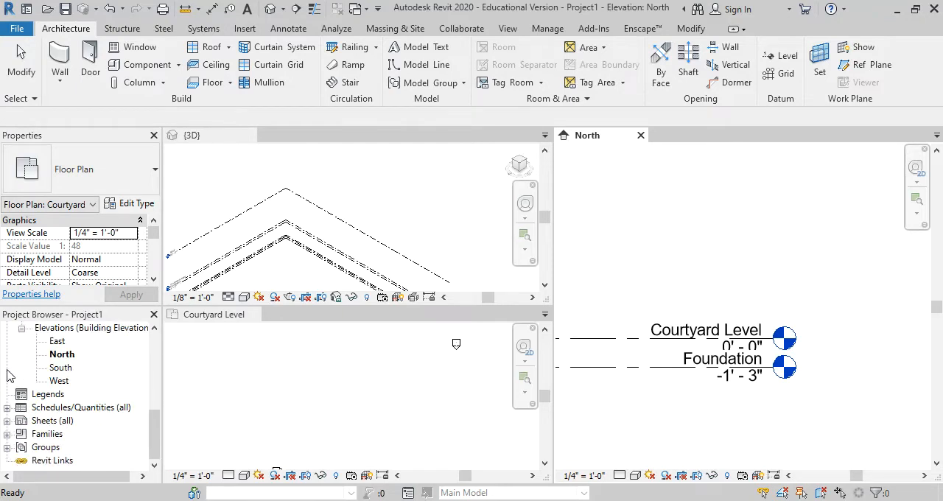
pyautogui.click(40, 420)
pyautogui.click(6, 421)
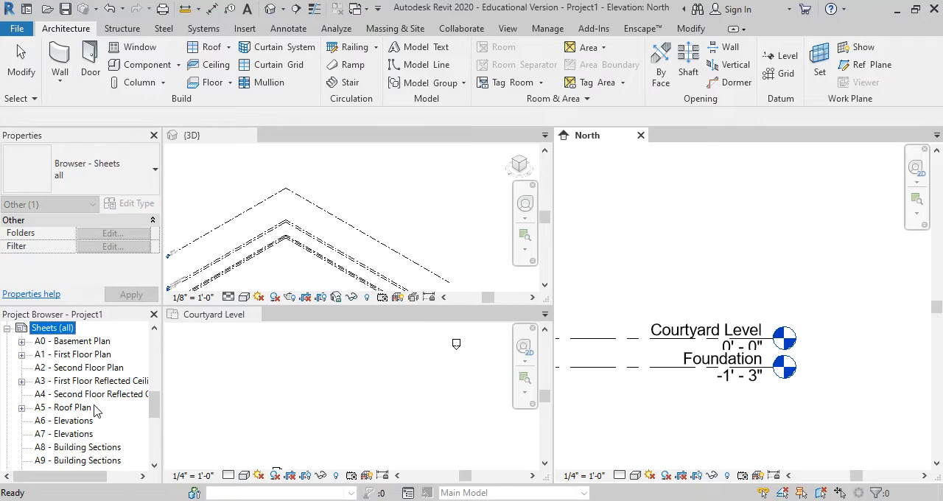
pyautogui.click(81, 356)
pyautogui.doubleClick(81, 355)
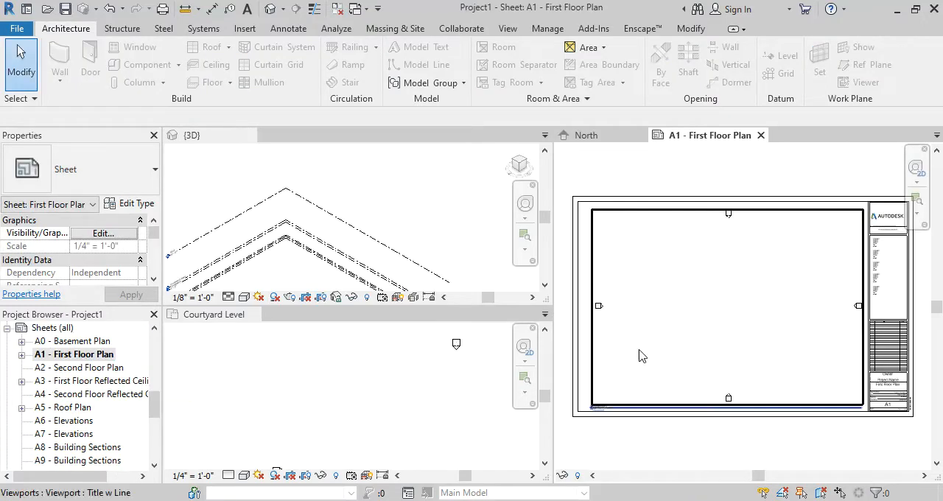
# Examine the Courtyard Level viewport and its view title on the A1 - First Floor Plan sheet
pyautogui.scroll(3, 687, 368)
pyautogui.scroll(-2, 657, 398)
pyautogui.scroll(4, 611, 408)
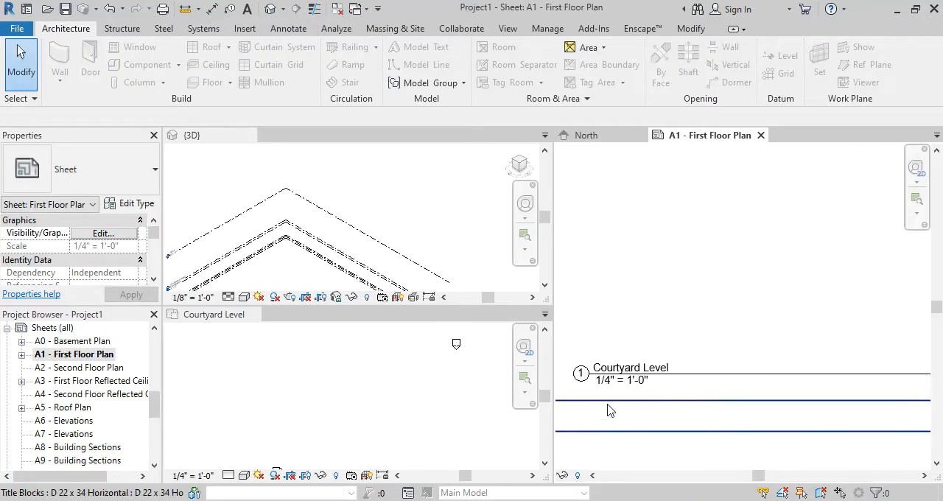
pyautogui.moveTo(620, 399); pyautogui.dragTo(722, 368, button='middle')
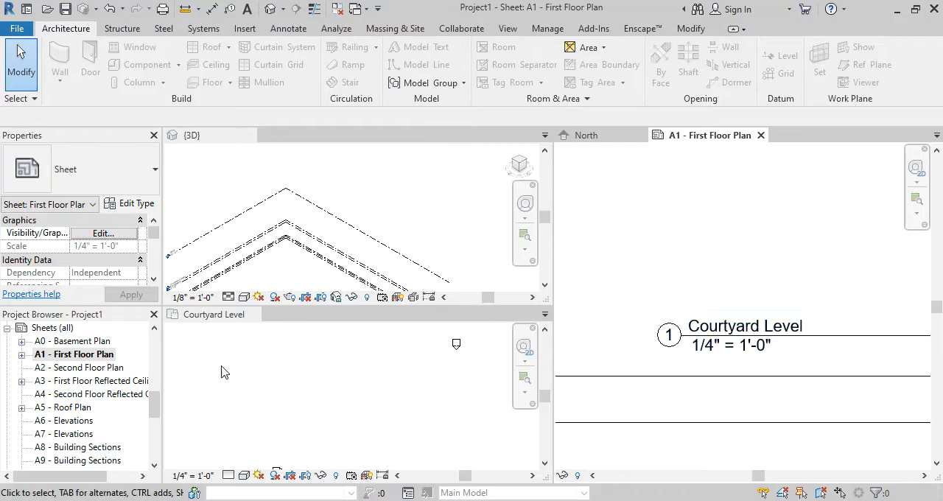
pyautogui.click(769, 347)
pyautogui.scroll(-4, 711, 348)
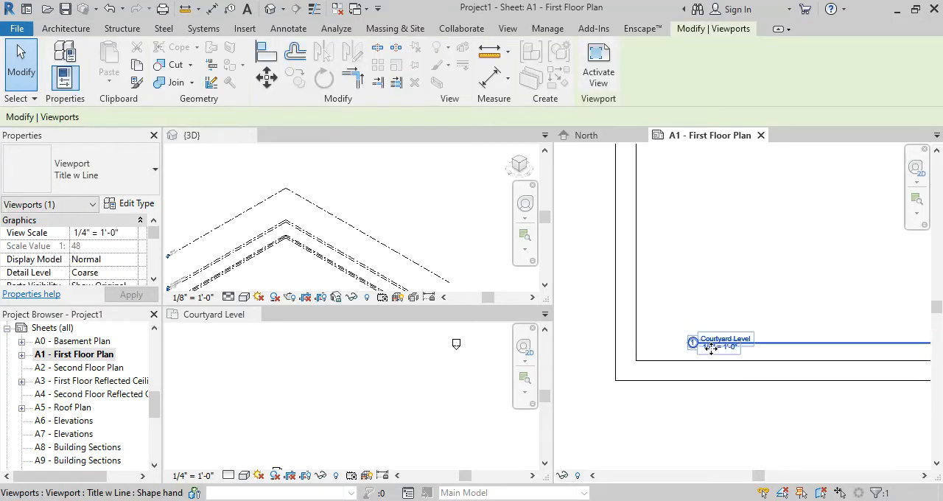
pyautogui.scroll(-3, 711, 348)
pyautogui.moveTo(779, 292); pyautogui.dragTo(654, 319, button='middle')
pyautogui.scroll(-3, 654, 317)
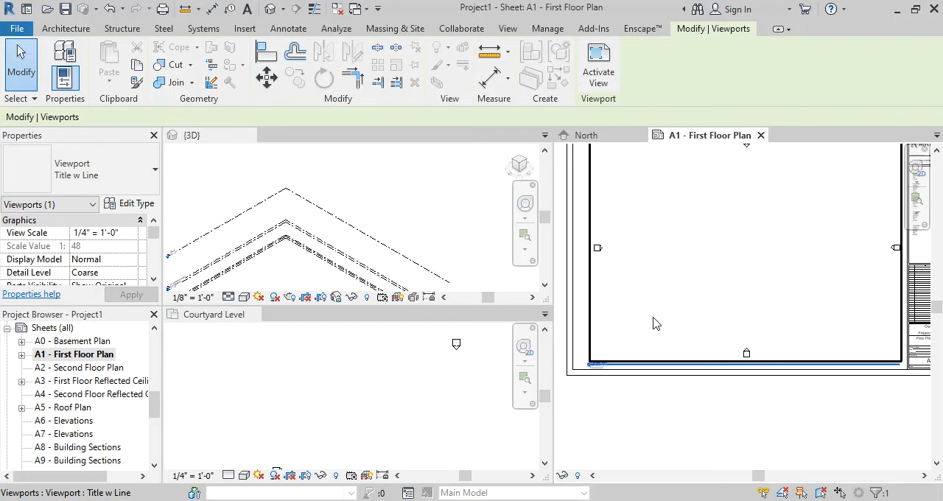
pyautogui.scroll(5, 650, 346)
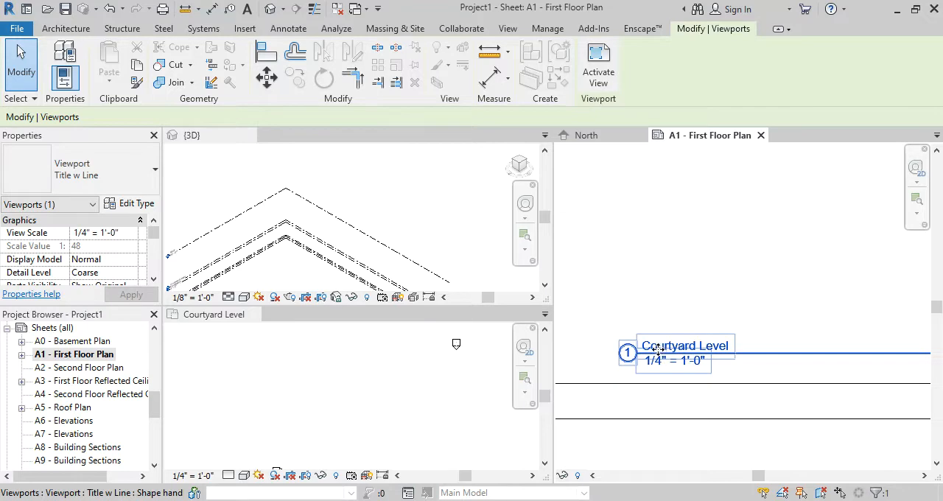
pyautogui.scroll(1, 657, 350)
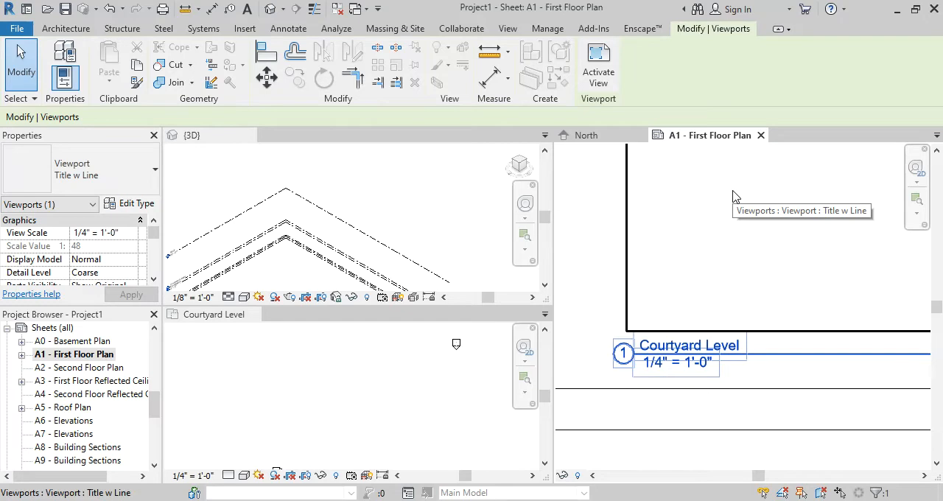
pyautogui.press('Escape')
pyautogui.click(65, 356)
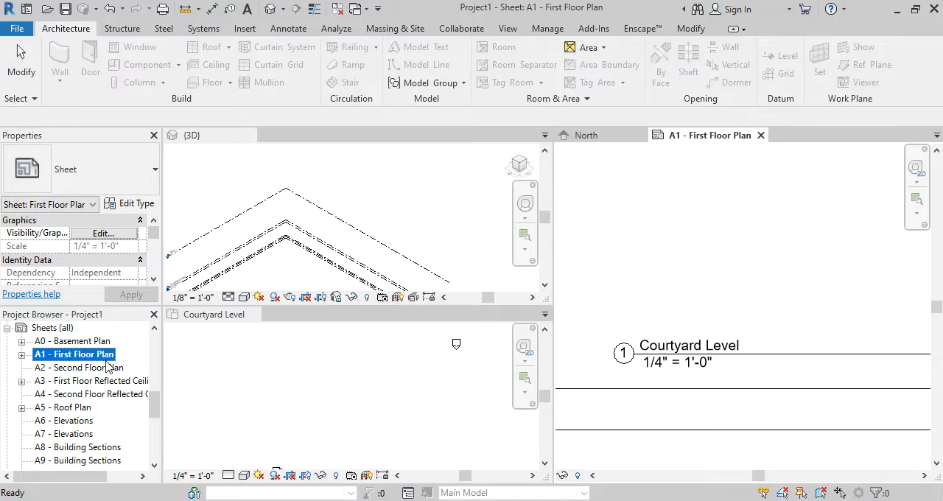
pyautogui.click(692, 308)
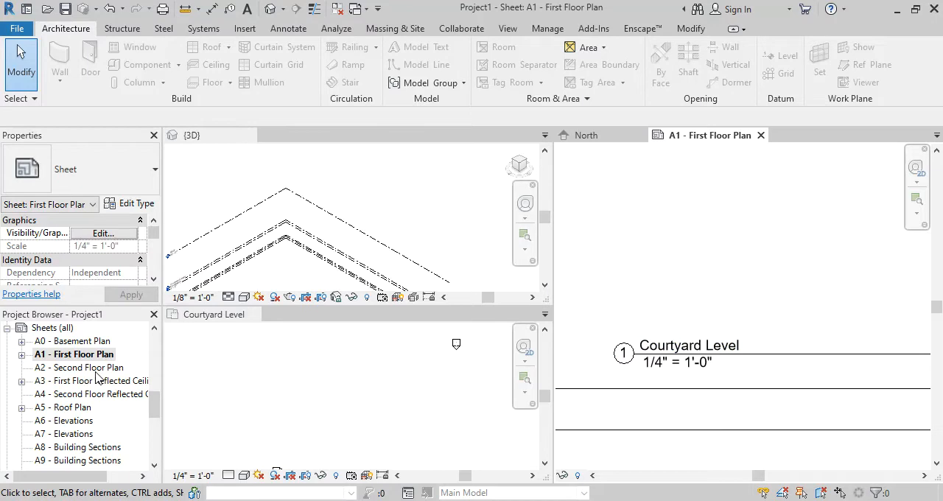
# Close the A1 - First Floor Plan sheet and return to the North elevation
pyautogui.click(476, 226)
pyautogui.scroll(-5, 362, 390)
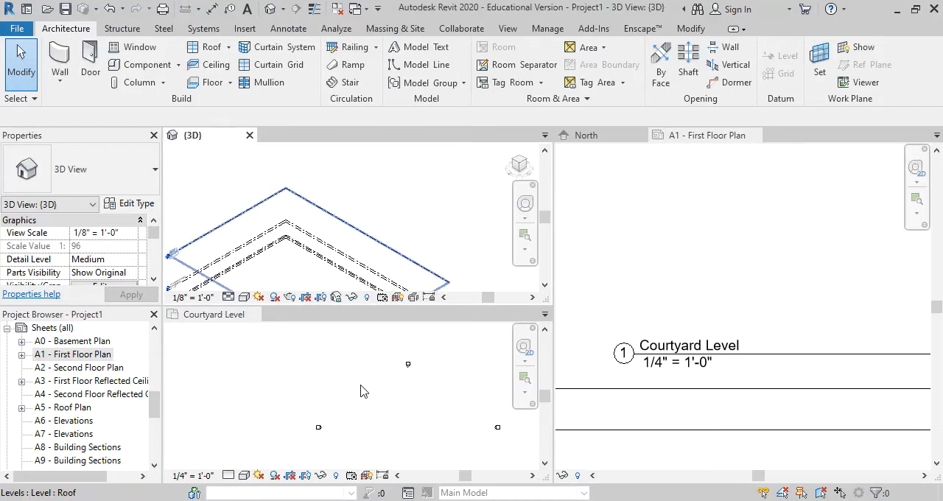
pyautogui.click(596, 135)
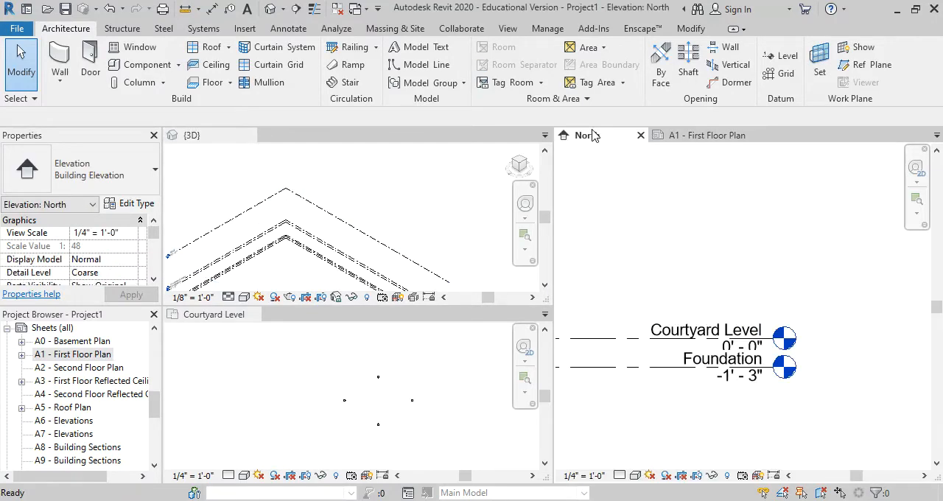
pyautogui.scroll(-4, 708, 255)
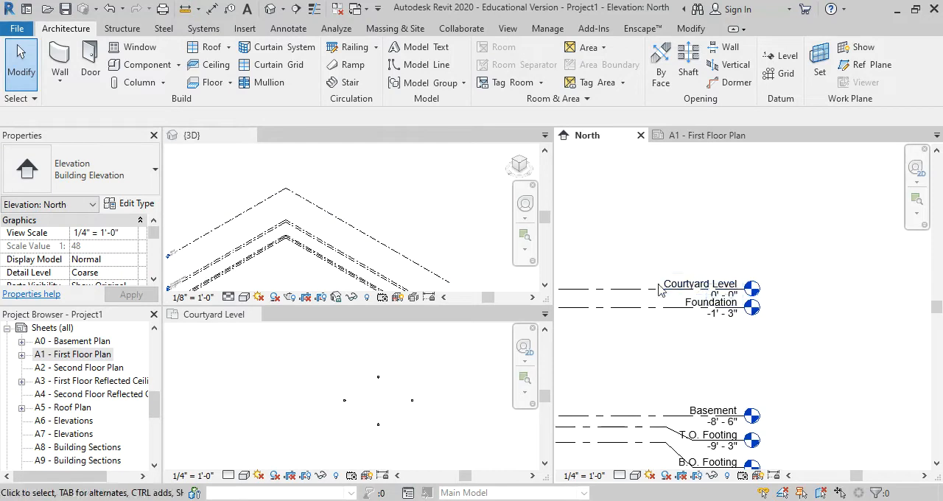
pyautogui.scroll(3, 693, 287)
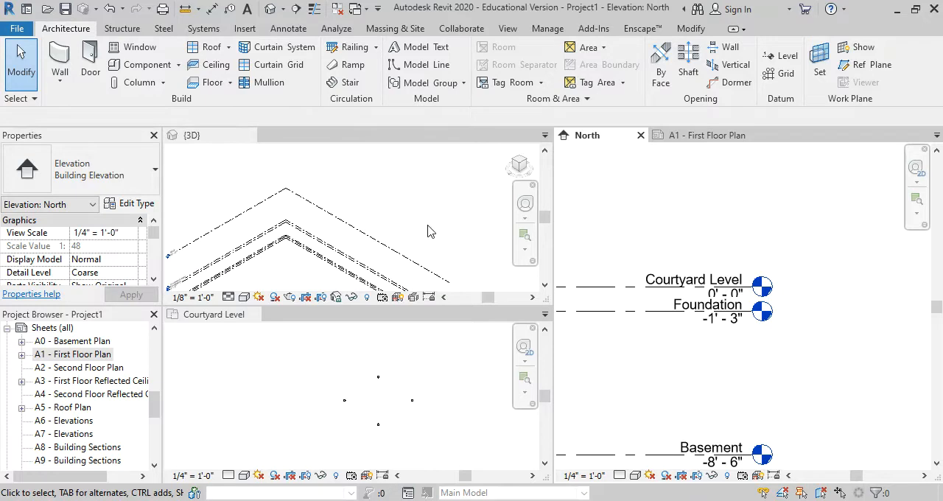
pyautogui.scroll(-3, 401, 211)
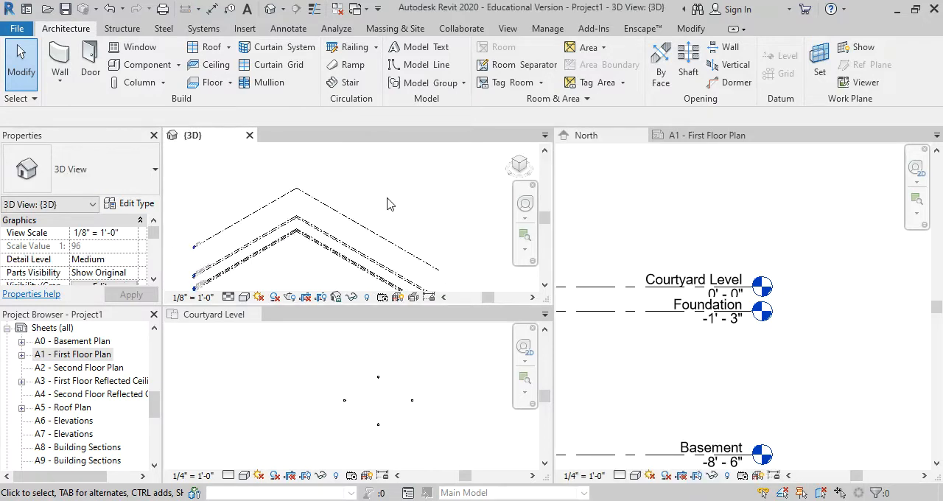
pyautogui.click(354, 389)
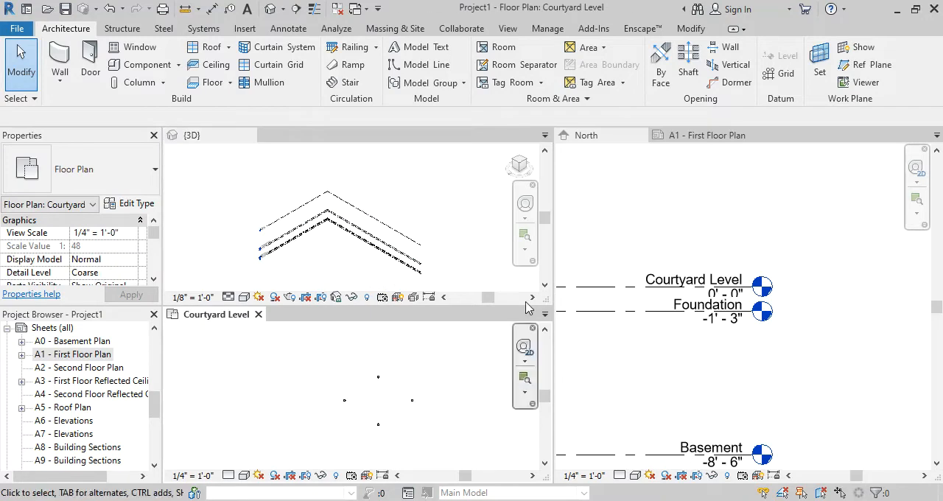
pyautogui.click(731, 136)
pyautogui.click(760, 135)
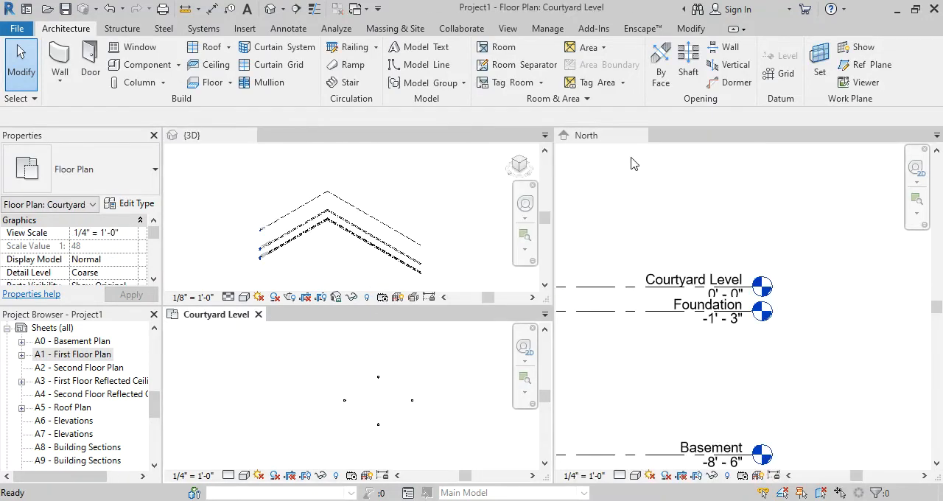
pyautogui.click(713, 225)
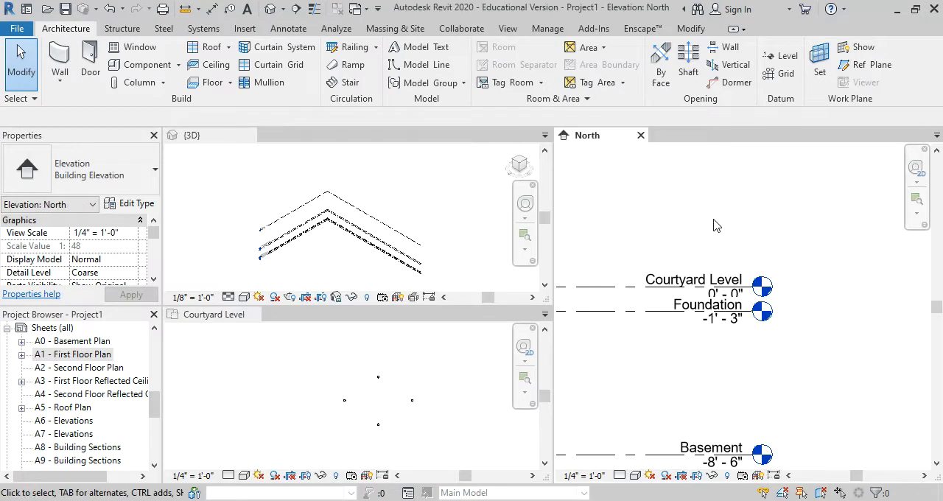
# Set the Roof level's elevation to 10' in the North elevation
pyautogui.scroll(-5, 713, 238)
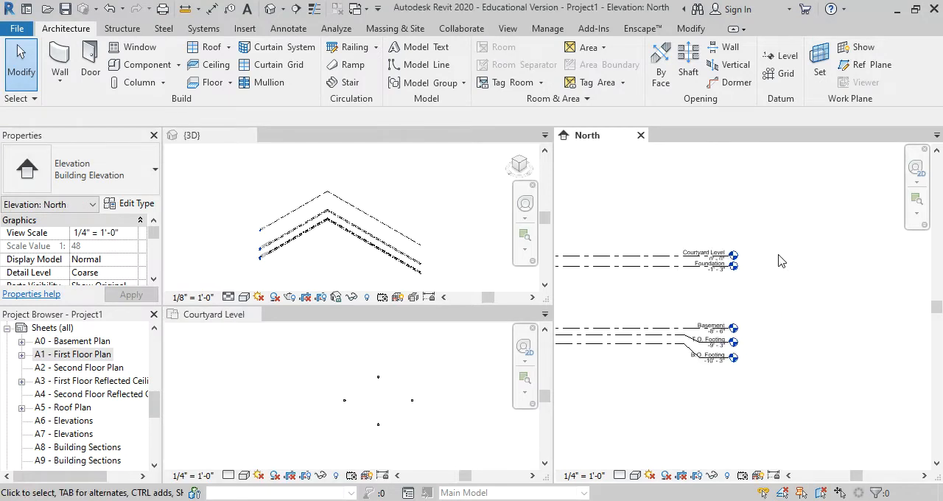
pyautogui.scroll(4, 759, 339)
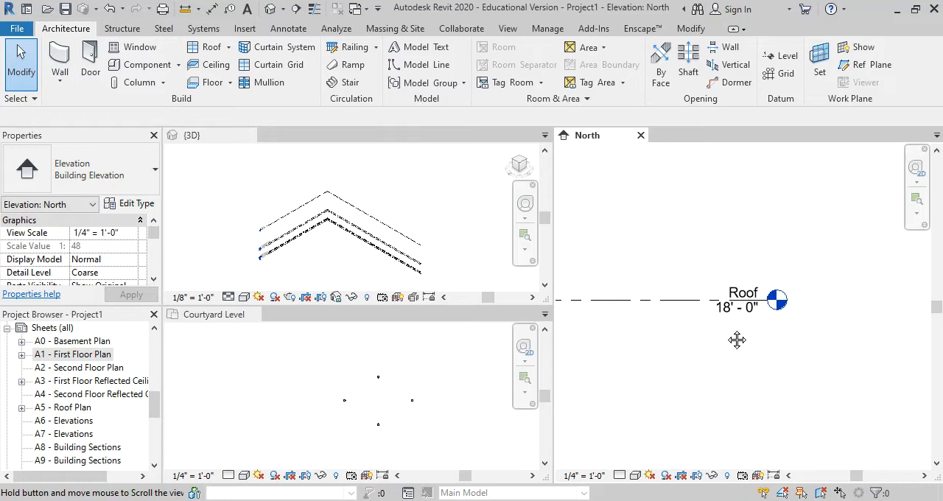
pyautogui.moveTo(735, 339); pyautogui.dragTo(693, 259, button='middle')
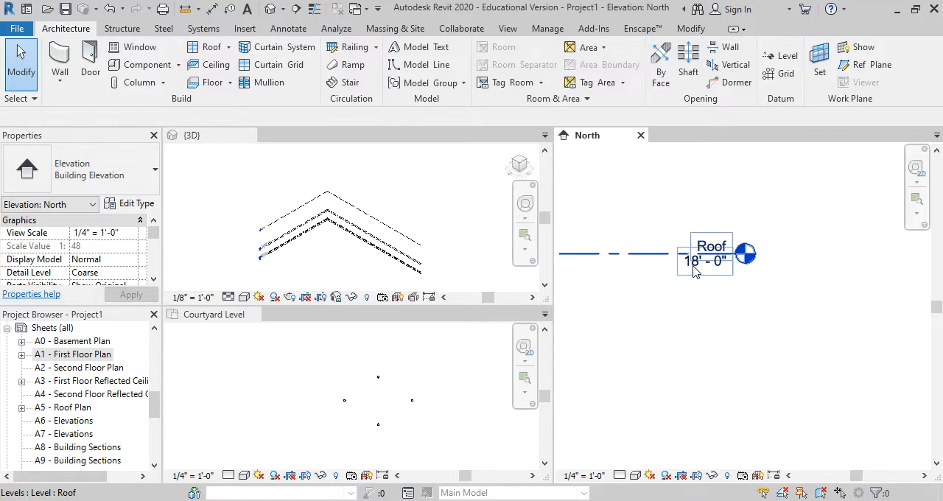
pyautogui.click(695, 272)
pyautogui.click(700, 262)
pyautogui.write('10')
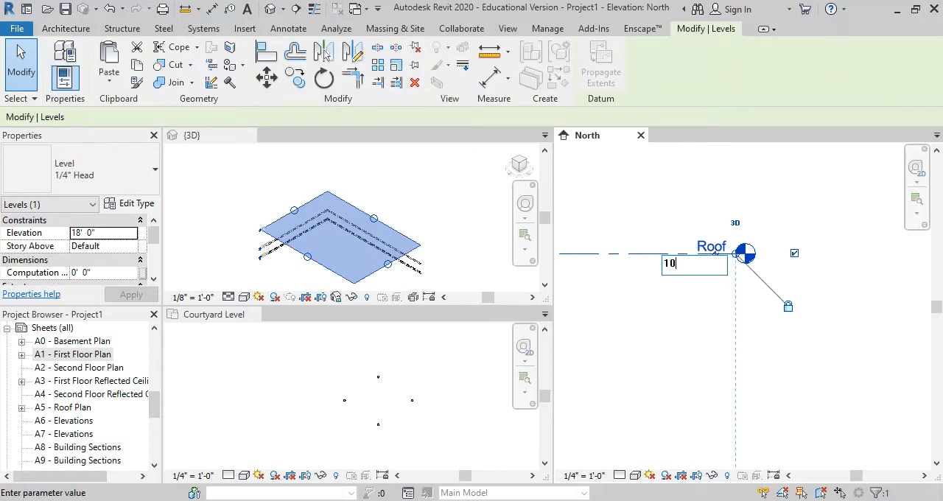
pyautogui.press('Return')
pyautogui.click(693, 244)
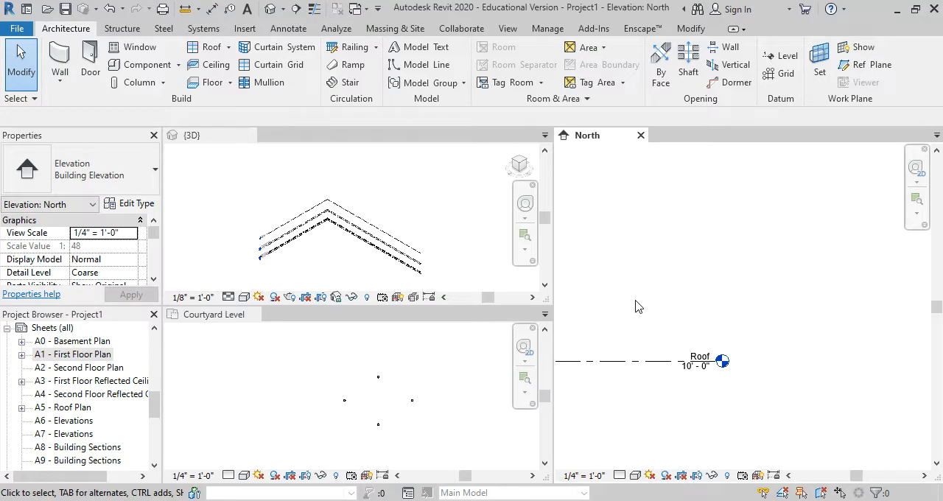
# Retile the open views so that the Courtyard Level floor plan occupies the large main pane
pyautogui.moveTo(644, 297); pyautogui.dragTo(730, 243, button='middle')
pyautogui.scroll(1, 729, 245)
pyautogui.moveTo(712, 334); pyautogui.dragTo(725, 205, button='middle')
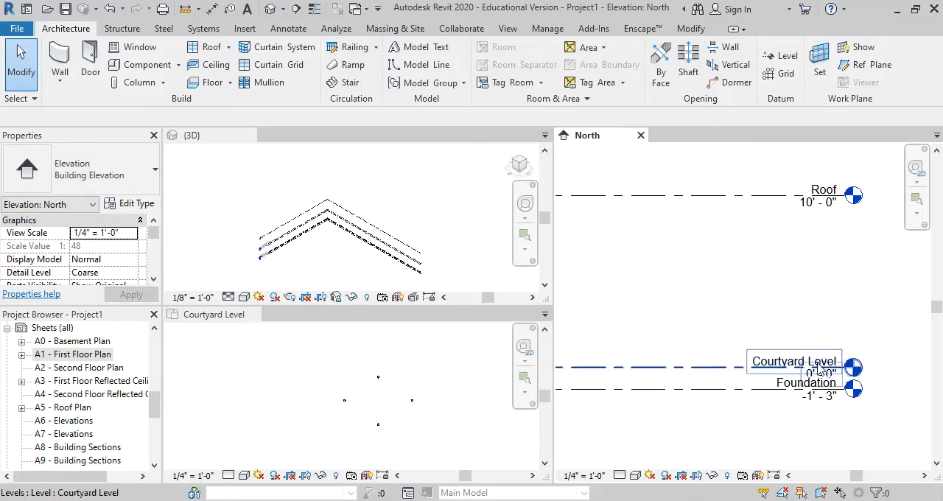
pyautogui.press('w')
pyautogui.press('t')
pyautogui.press('w')
pyautogui.press('t')
pyautogui.click(699, 296)
pyautogui.scroll(5, 769, 221)
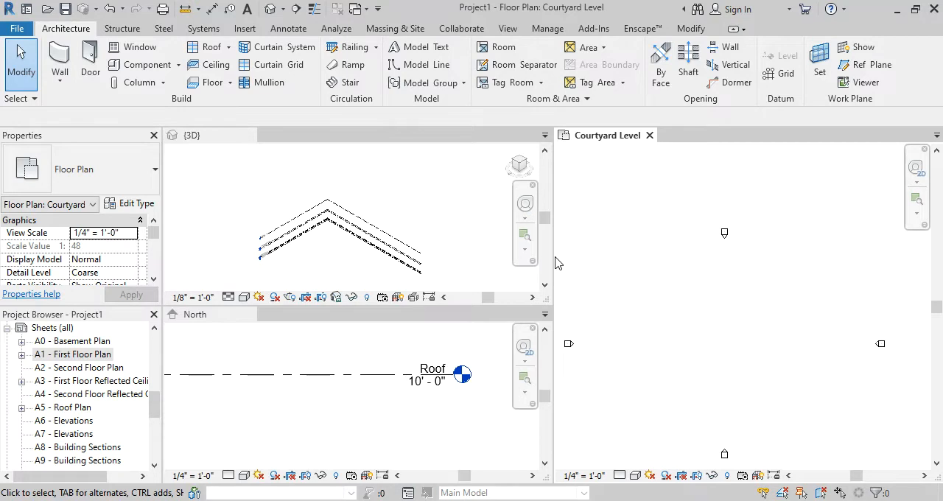
# Widen the Courtyard Level plan pane and frame the levels in the narrower 3D and North panes
pyautogui.moveTo(555, 260); pyautogui.dragTo(446, 258)
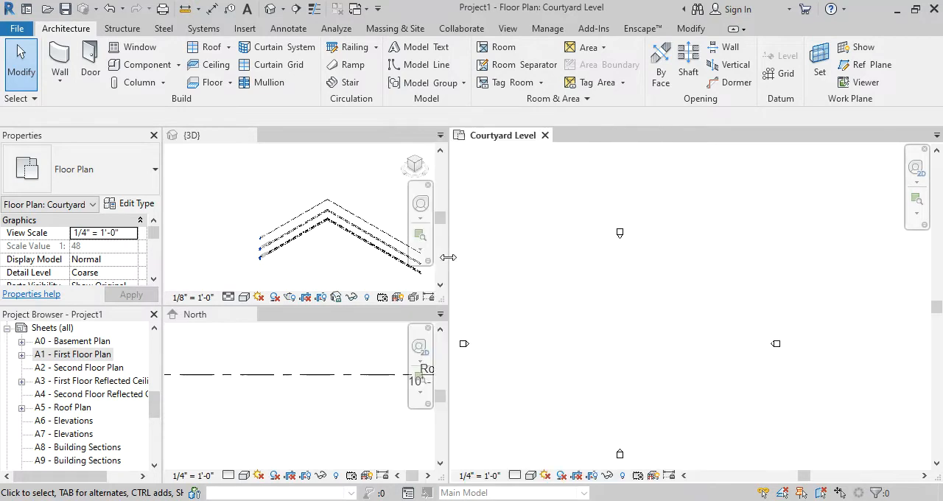
pyautogui.click(348, 192)
pyautogui.scroll(-1, 339, 181)
pyautogui.scroll(3, 347, 218)
pyautogui.click(304, 365)
pyautogui.scroll(-3, 306, 368)
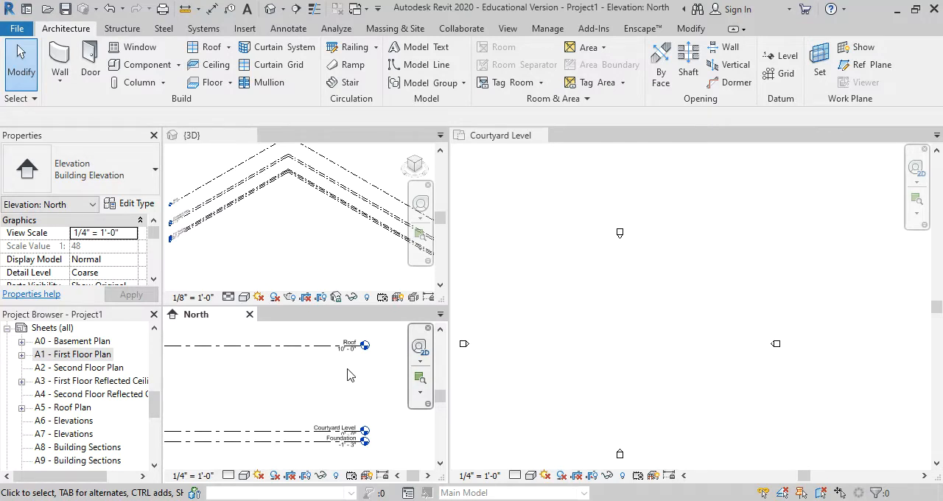
# Start a wall in the Courtyard Level plan with the Exterior - Wood Siding on Wood Stud type
pyautogui.moveTo(634, 310); pyautogui.dragTo(683, 268, button='middle')
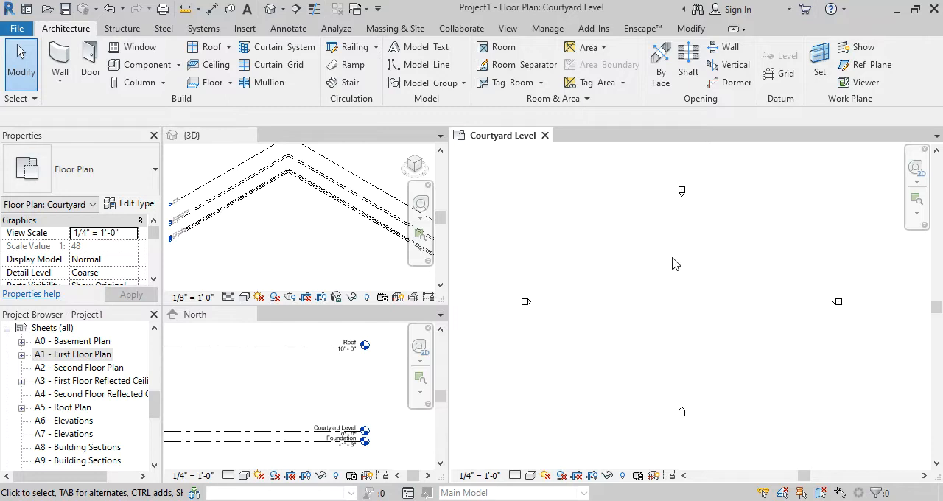
pyautogui.scroll(2, 691, 268)
pyautogui.moveTo(690, 268); pyautogui.dragTo(680, 259, button='middle')
pyautogui.press('w')
pyautogui.press('a')
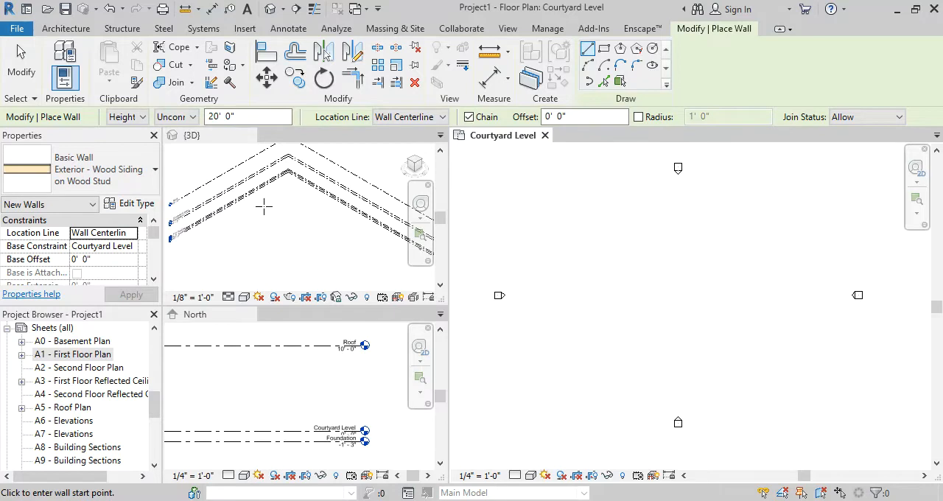
pyautogui.click(127, 174)
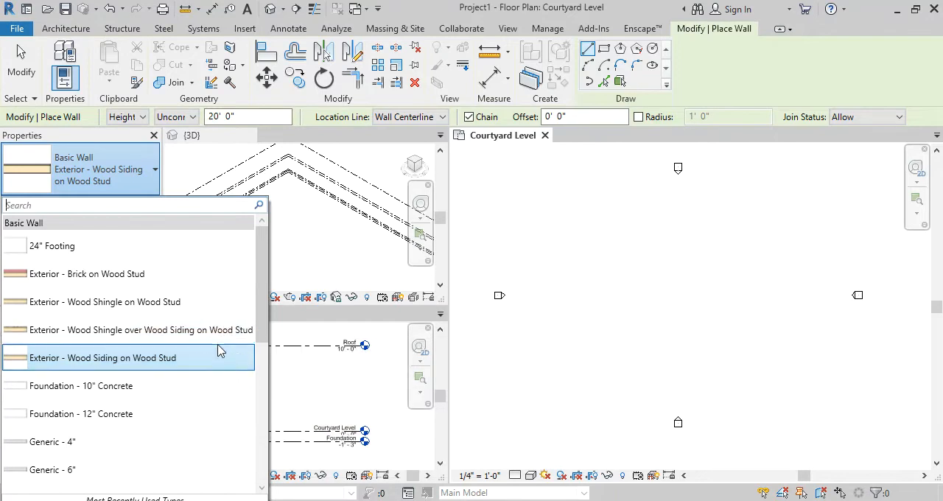
pyautogui.moveTo(219, 360)
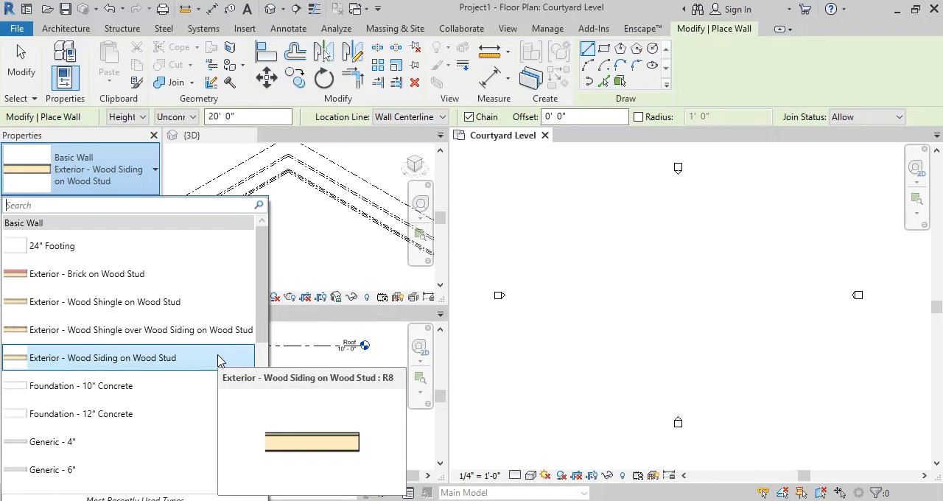
pyautogui.click(219, 359)
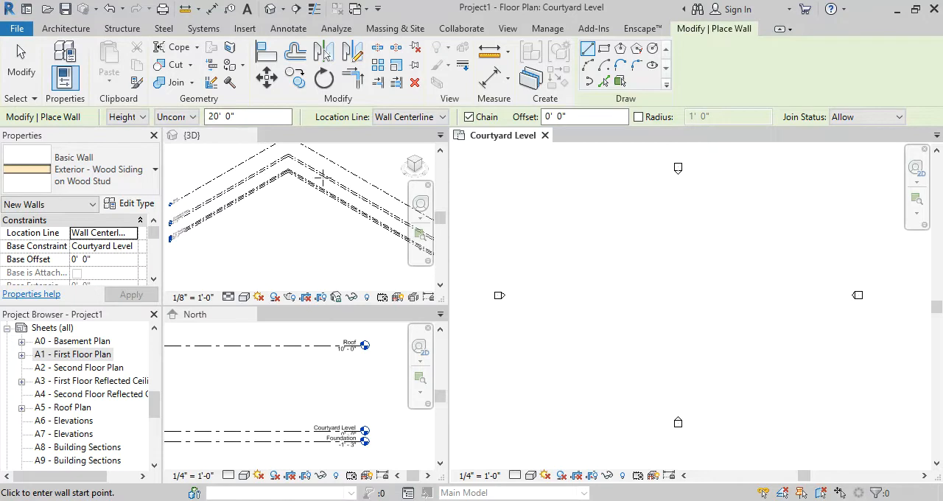
# Constrain the new wall's height to the Roof level and set its location line to Finish Face: Interior
pyautogui.click(185, 124)
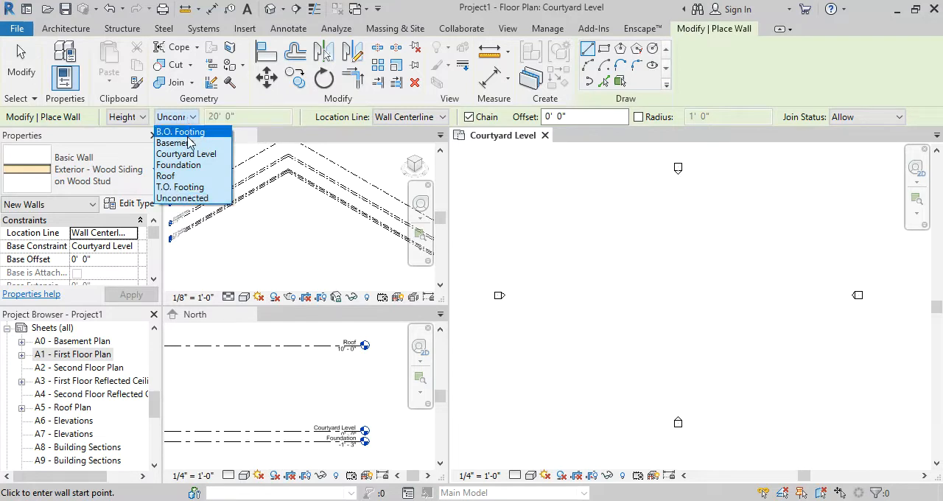
pyautogui.click(203, 178)
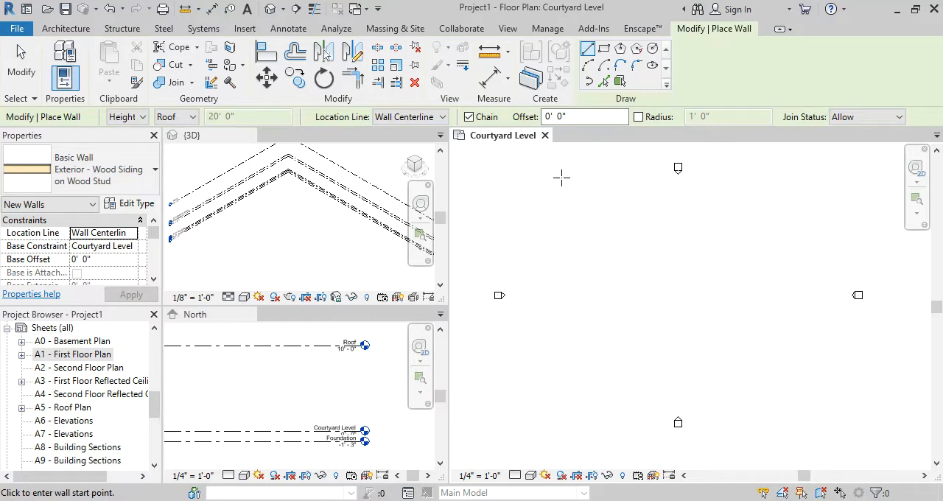
pyautogui.click(406, 120)
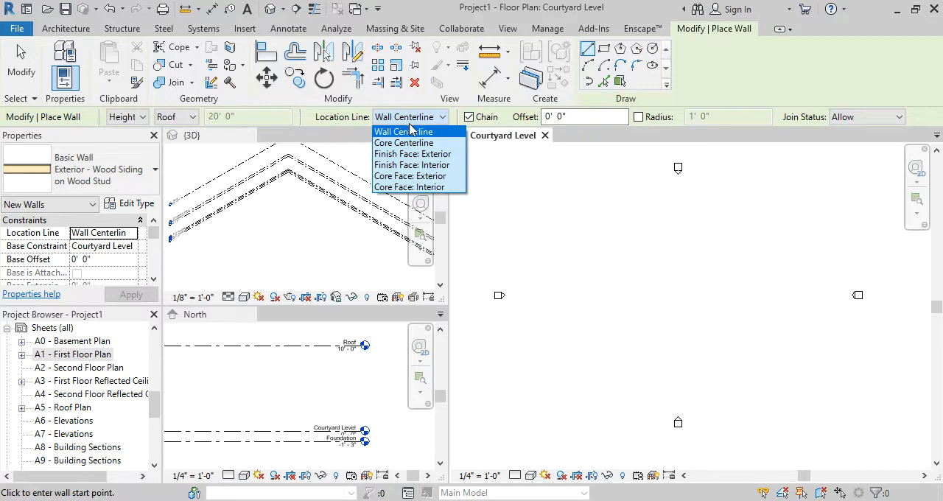
pyautogui.click(442, 165)
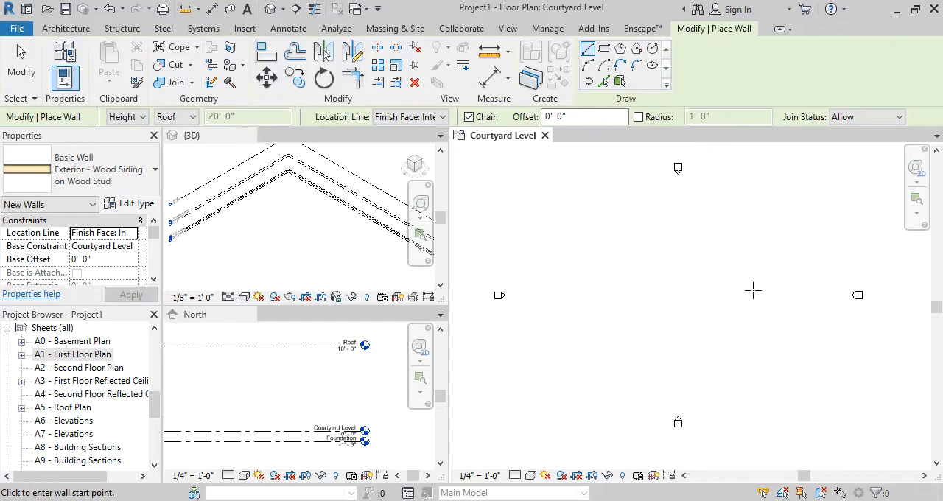
# Draw one horizontal exterior wall 30' long in the Courtyard Level plan, running from east to west, and end the Wall command
pyautogui.scroll(1, 753, 291)
pyautogui.scroll(1, 769, 246)
pyautogui.click(864, 313)
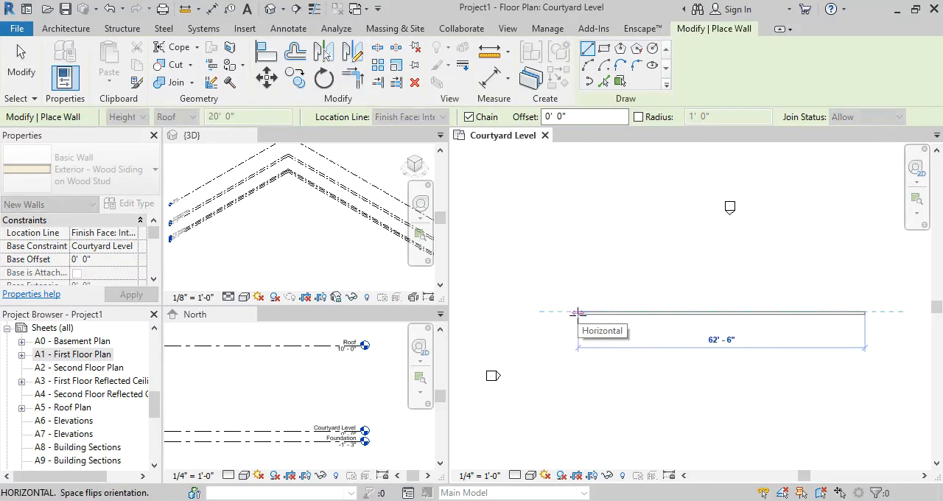
pyautogui.write('30')
pyautogui.press('Return')
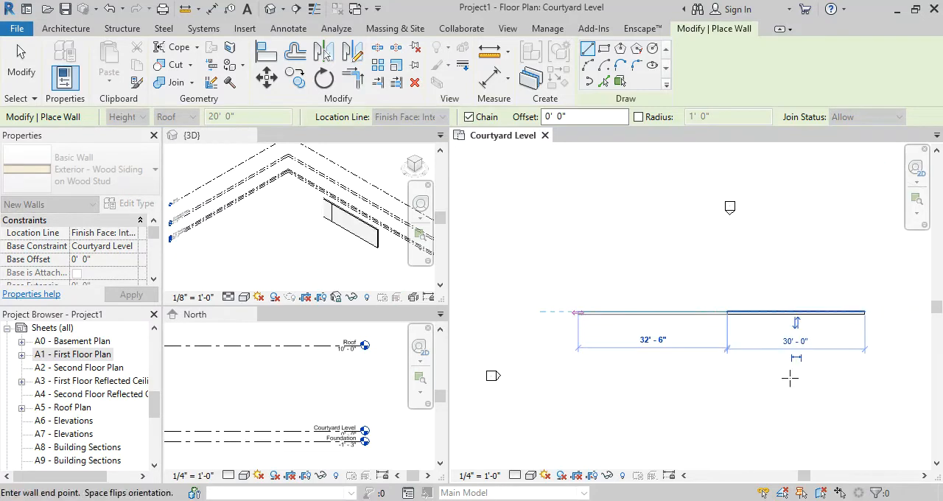
pyautogui.scroll(5, 748, 313)
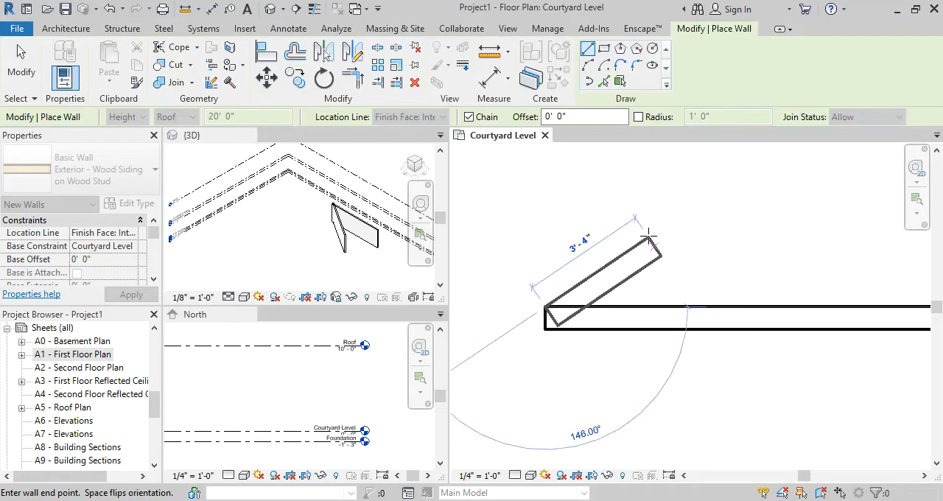
pyautogui.press('Escape')
pyautogui.scroll(-3, 599, 238)
pyautogui.press('Escape')
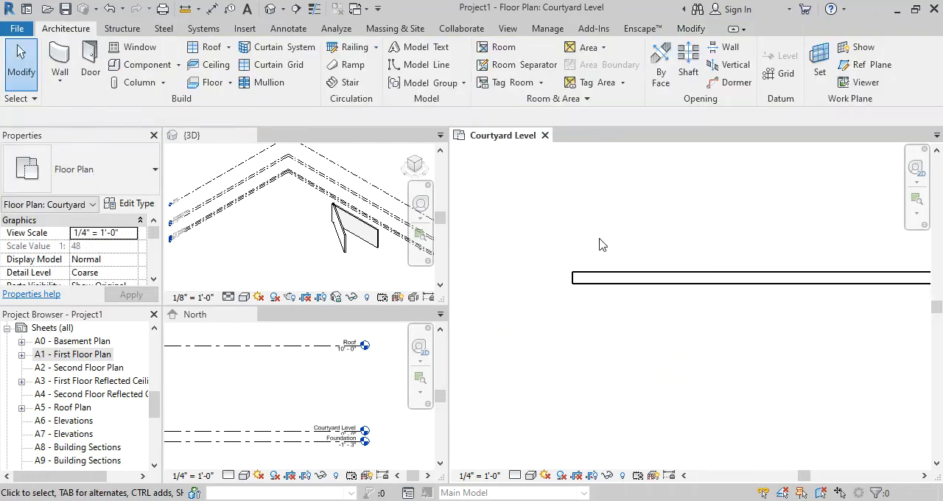
# Inspect the new wall's length and orientation in the Courtyard Level plan
pyautogui.click(656, 267)
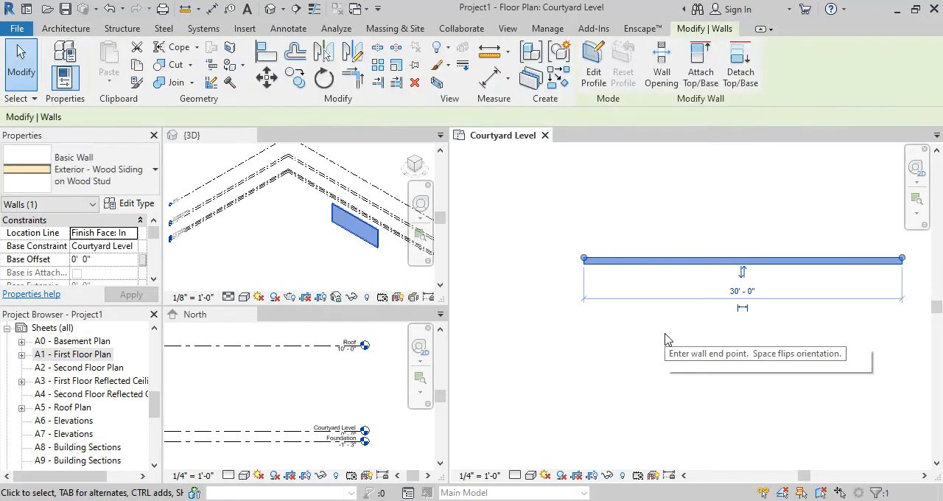
pyautogui.moveTo(769, 373); pyautogui.dragTo(697, 373, button='middle')
pyautogui.scroll(1, 700, 365)
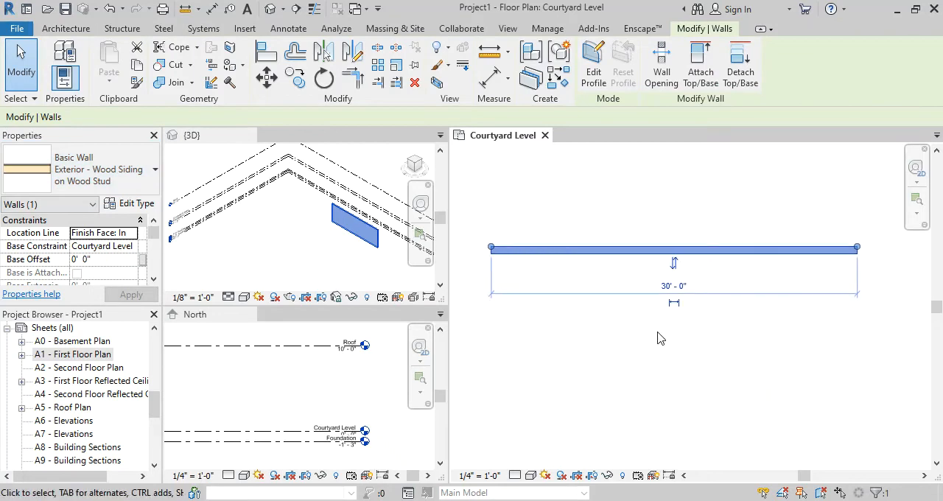
pyautogui.scroll(1, 660, 339)
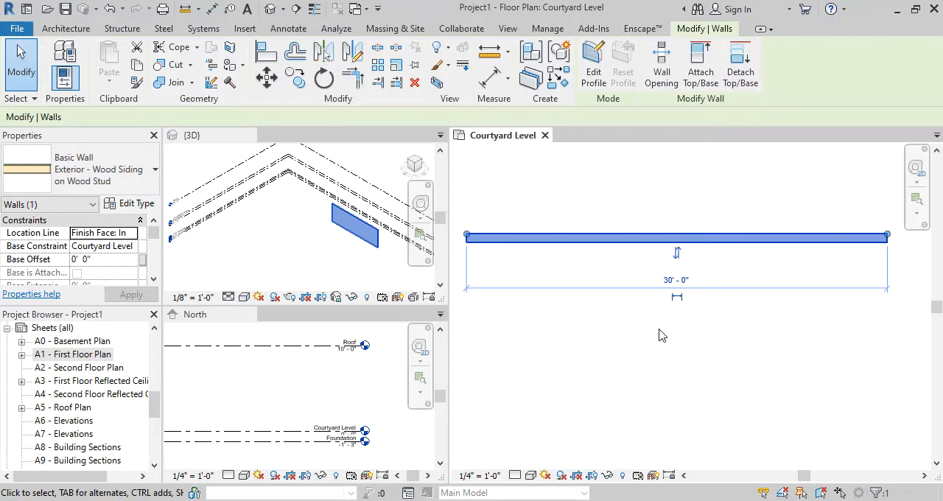
pyautogui.click(660, 335)
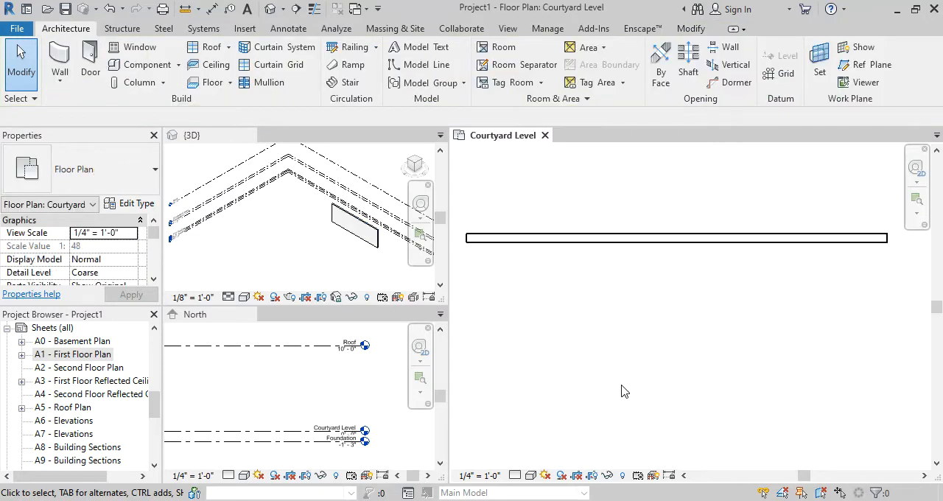
pyautogui.moveTo(592, 293); pyautogui.dragTo(606, 297, button='middle')
pyautogui.scroll(1, 596, 286)
pyautogui.scroll(-1, 595, 292)
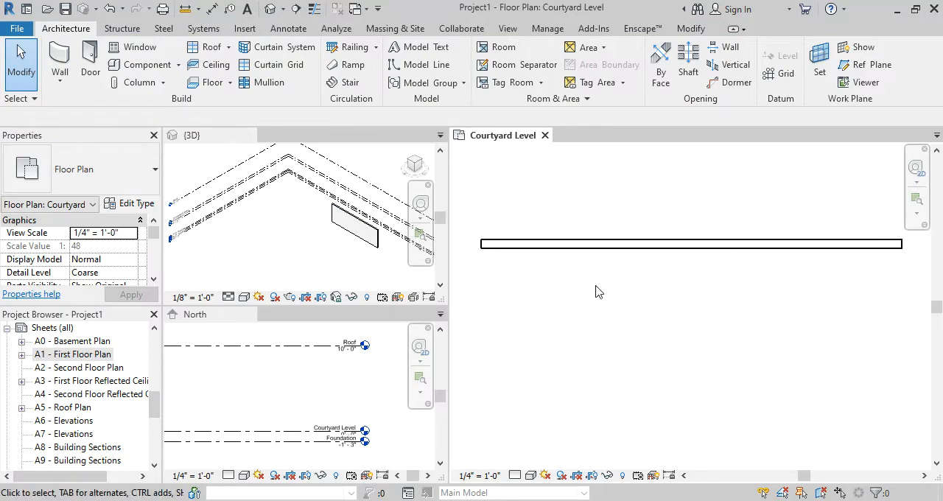
pyautogui.scroll(1, 595, 292)
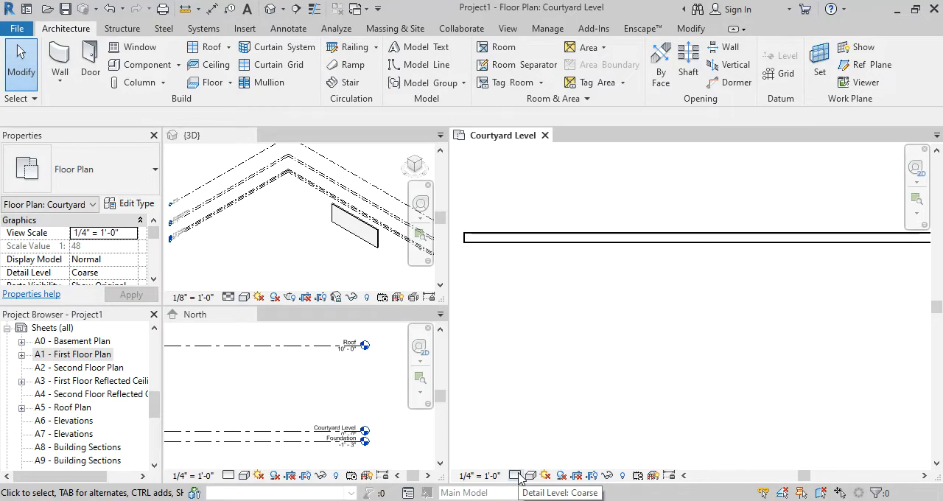
# Set the Courtyard Level plan's detail level to Medium and inspect the wall's layers at its west end
pyautogui.click(518, 476)
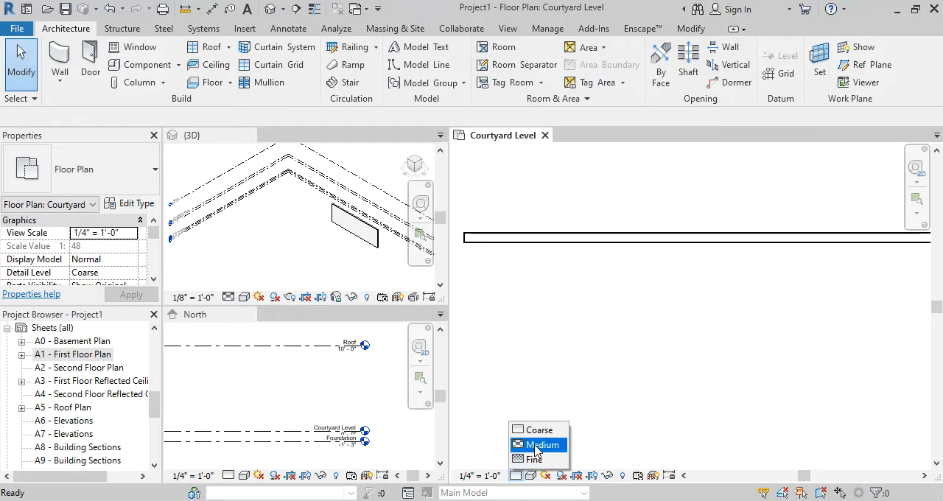
pyautogui.click(536, 447)
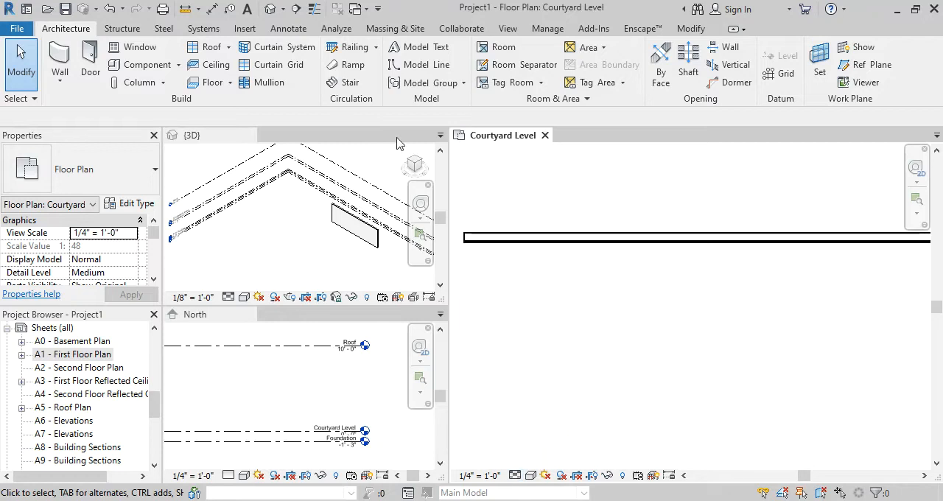
pyautogui.scroll(5, 497, 238)
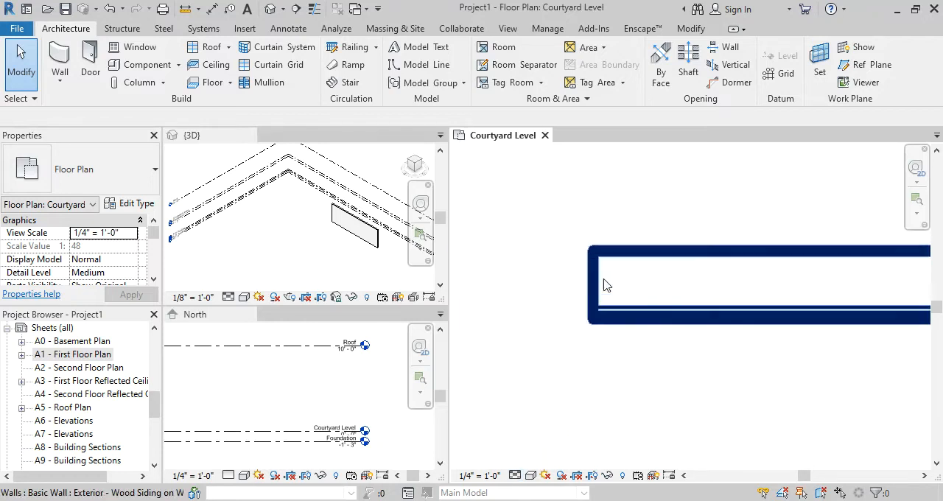
pyautogui.moveTo(638, 370); pyautogui.dragTo(600, 374, button='middle')
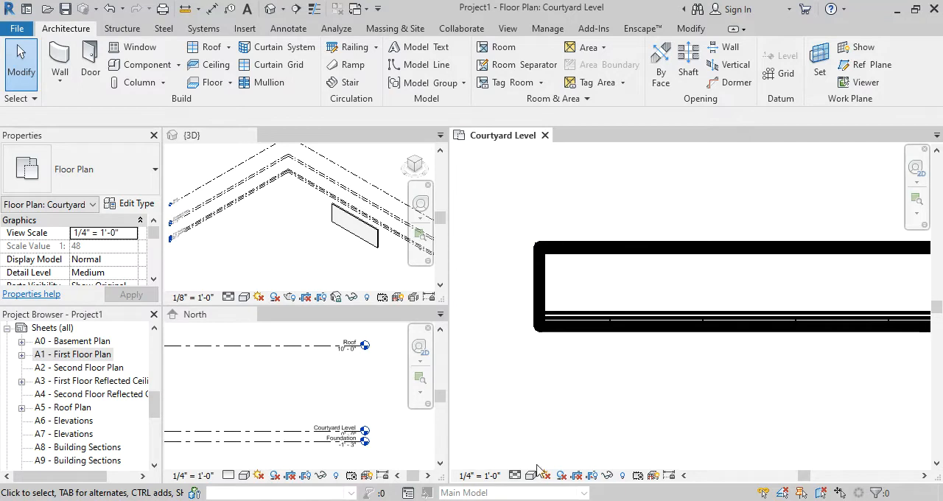
# Set the Courtyard Level plan's detail level to Fine and examine the wall's layers at its west end
pyautogui.click(515, 476)
pyautogui.click(530, 460)
pyautogui.scroll(-1, 565, 410)
pyautogui.scroll(2, 566, 406)
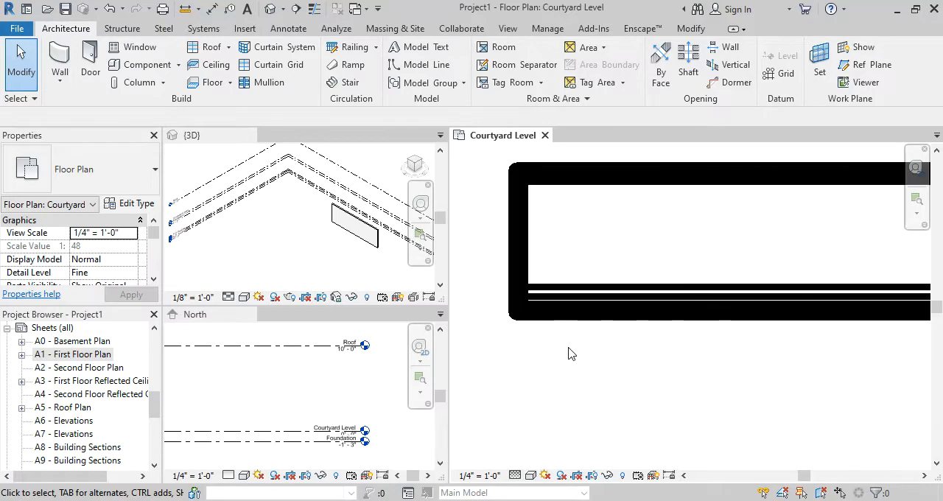
pyautogui.moveTo(568, 354); pyautogui.dragTo(580, 423, button='middle')
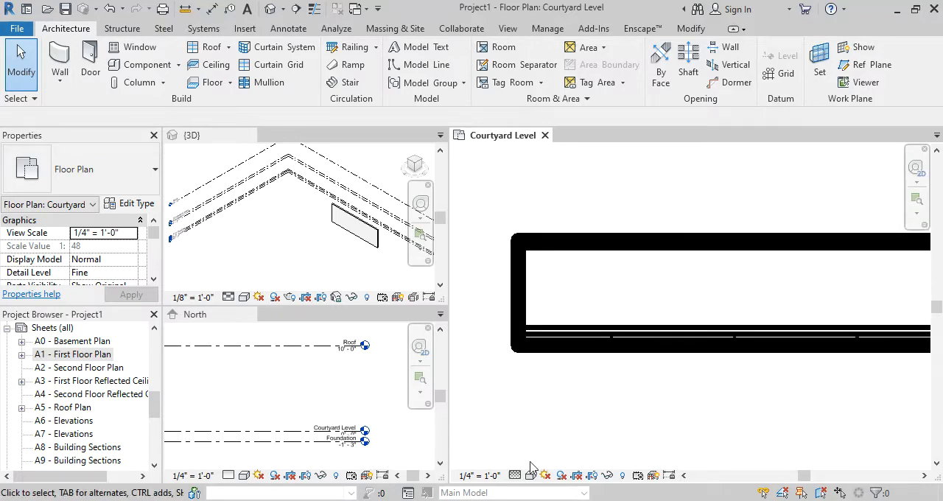
pyautogui.click(515, 475)
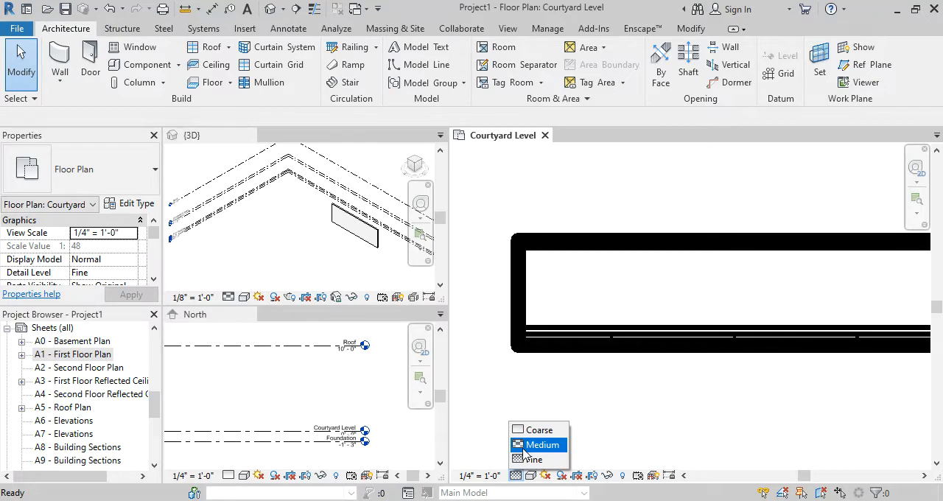
pyautogui.click(594, 196)
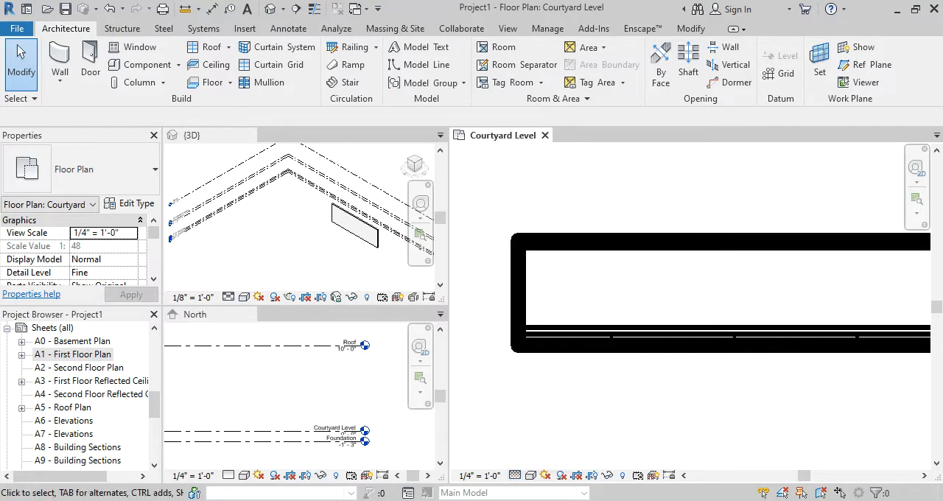
# Bring the browser window over Revit to check the Casita floor plan's exterior walls, and move it back off screen
pyautogui.moveTo(942, 174); pyautogui.dragTo(485, 59)
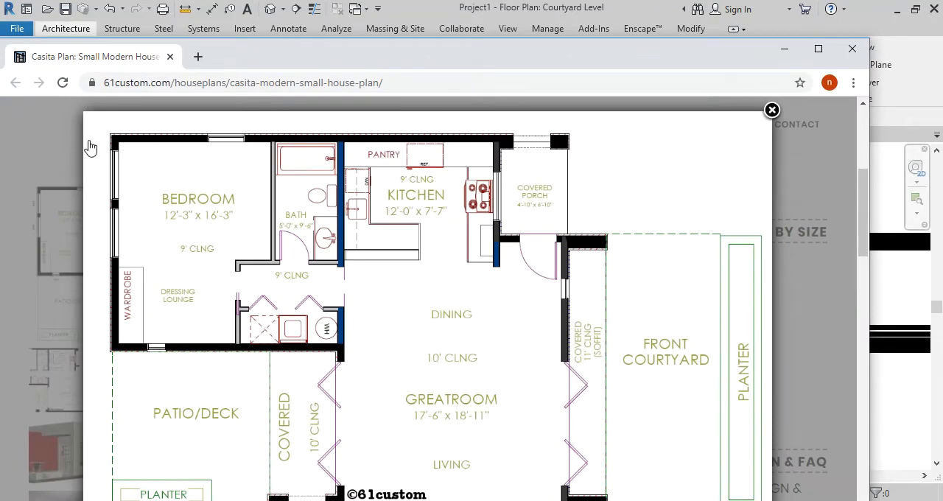
pyautogui.moveTo(252, 57); pyautogui.dragTo(942, 148)
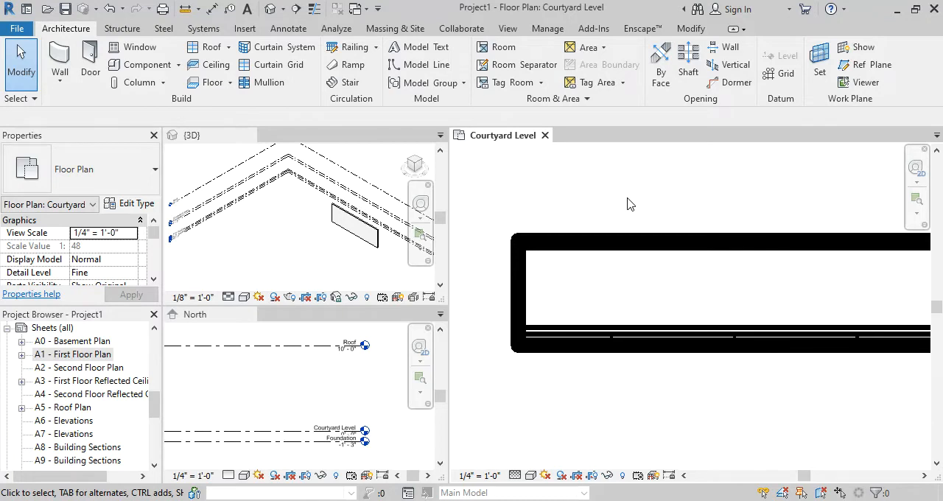
# Toggle Thin Lines repeatedly to compare the wall's line weights, leaving thin lines switched on
pyautogui.press('t')
pyautogui.press('l')
pyautogui.press('t')
pyautogui.press('l')
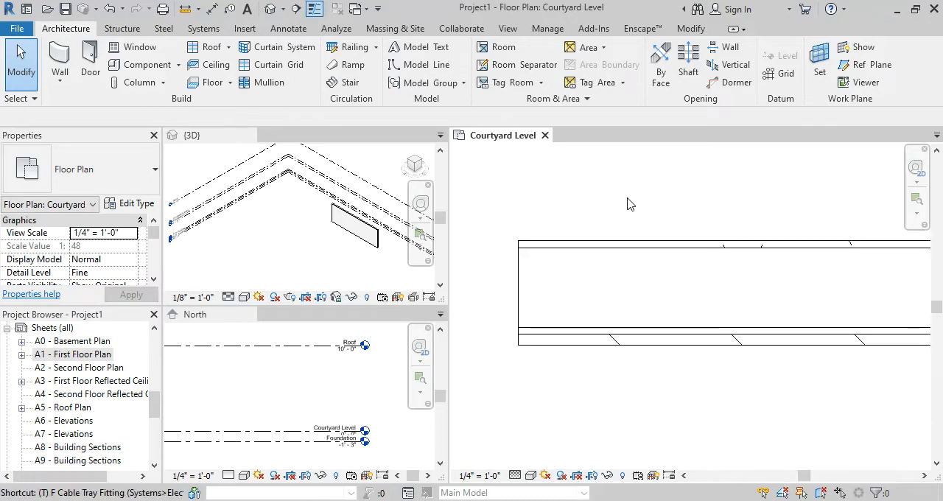
pyautogui.press('t')
pyautogui.press('l')
pyautogui.press('t')
pyautogui.press('l')
pyautogui.press('t')
pyautogui.press('l')
pyautogui.press('t')
pyautogui.press('l')
pyautogui.press('t')
pyautogui.press('l')
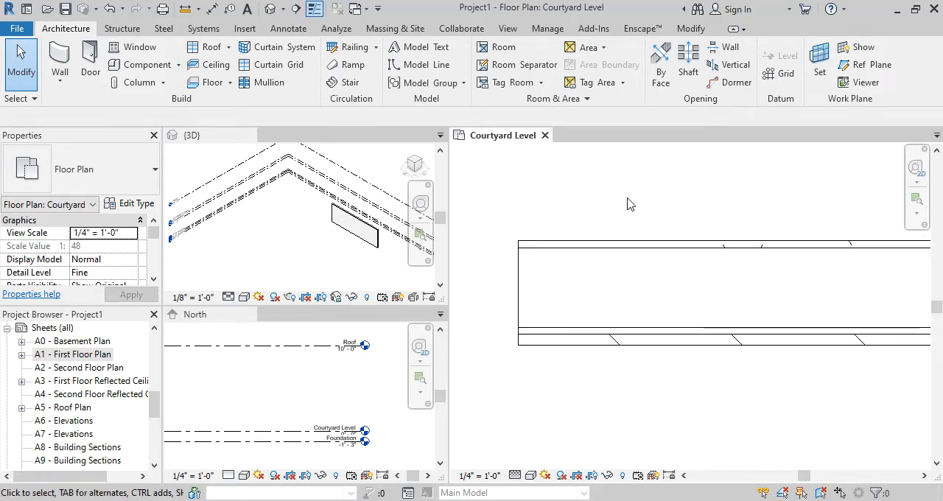
pyautogui.press('t')
pyautogui.press('l')
pyautogui.press('t')
pyautogui.press('l')
pyautogui.press('t')
pyautogui.press('l')
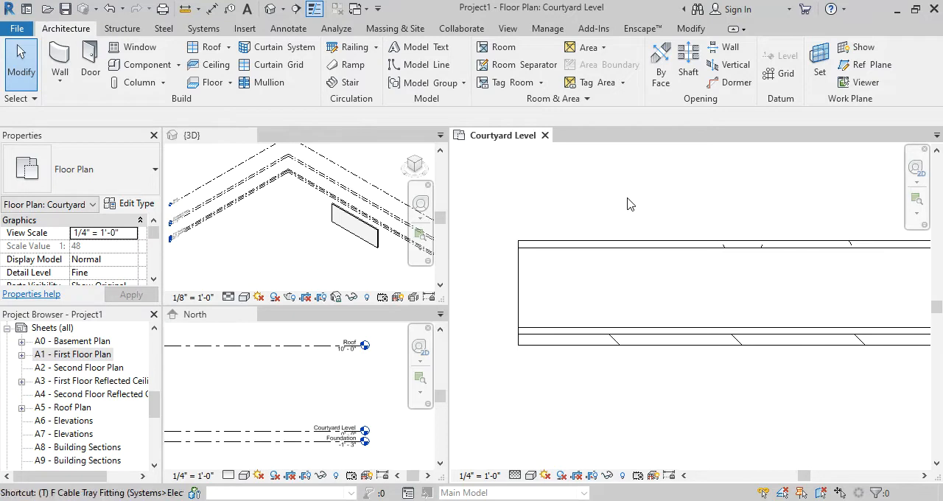
pyautogui.press('t')
pyautogui.press('l')
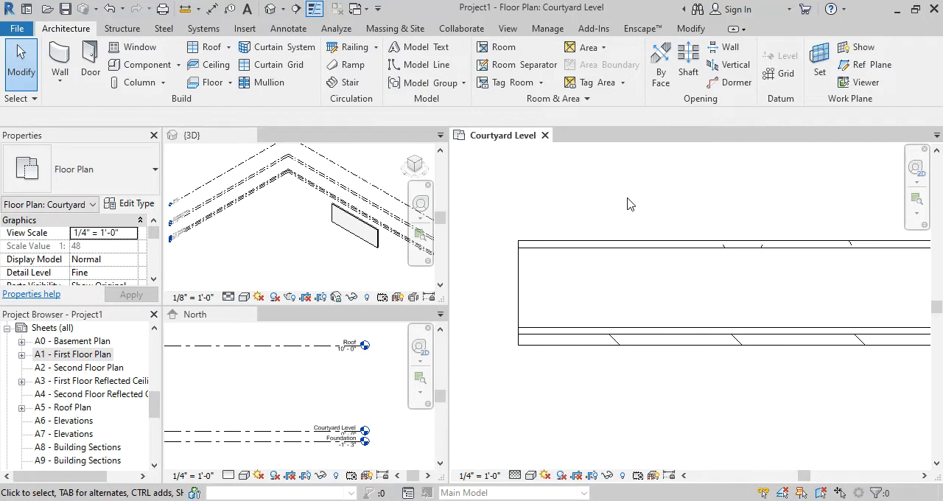
# Flip the 30' wall so its wood siding faces north, and check the layer order at its west end
pyautogui.scroll(-5, 597, 265)
pyautogui.moveTo(678, 322); pyautogui.dragTo(548, 316, button='middle')
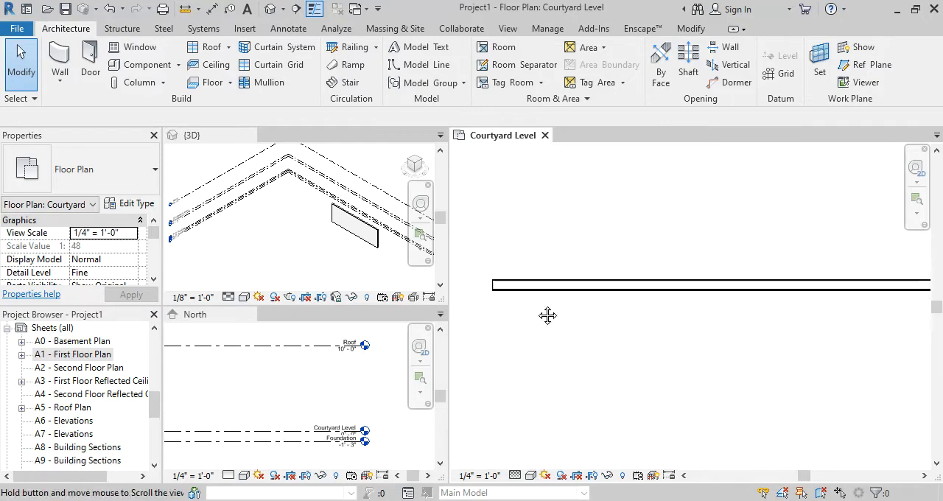
pyautogui.scroll(3, 609, 315)
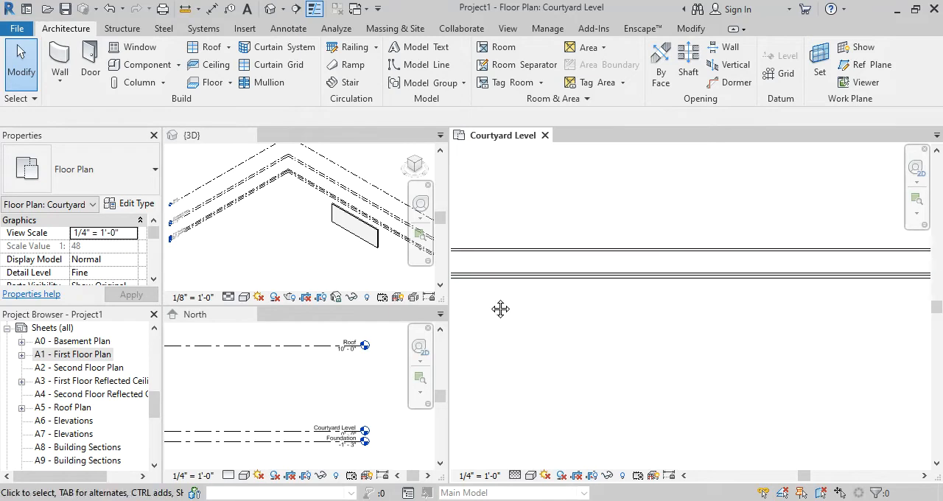
pyautogui.click(678, 284)
pyautogui.scroll(-3, 527, 326)
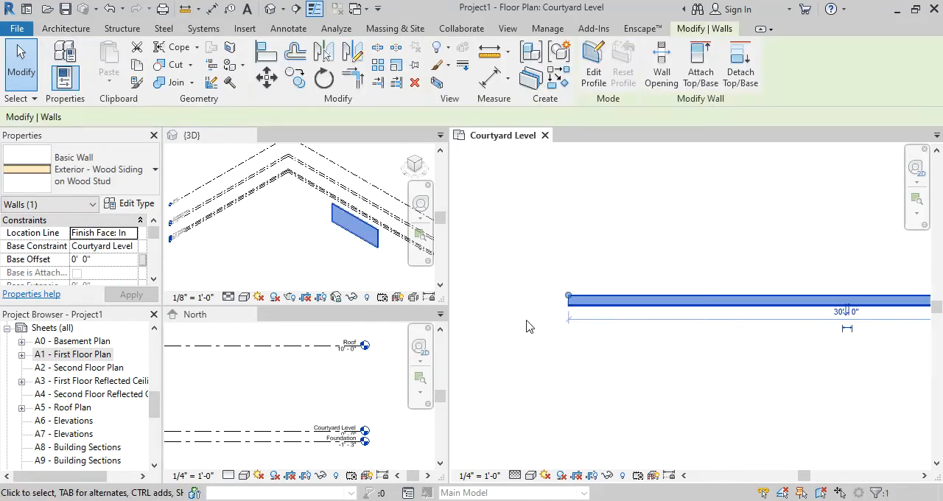
pyautogui.scroll(-1, 723, 359)
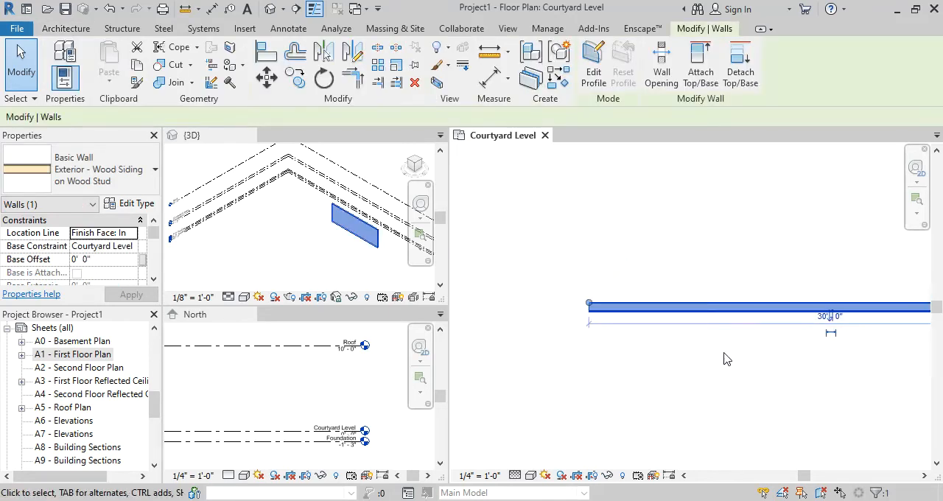
pyautogui.scroll(2, 629, 378)
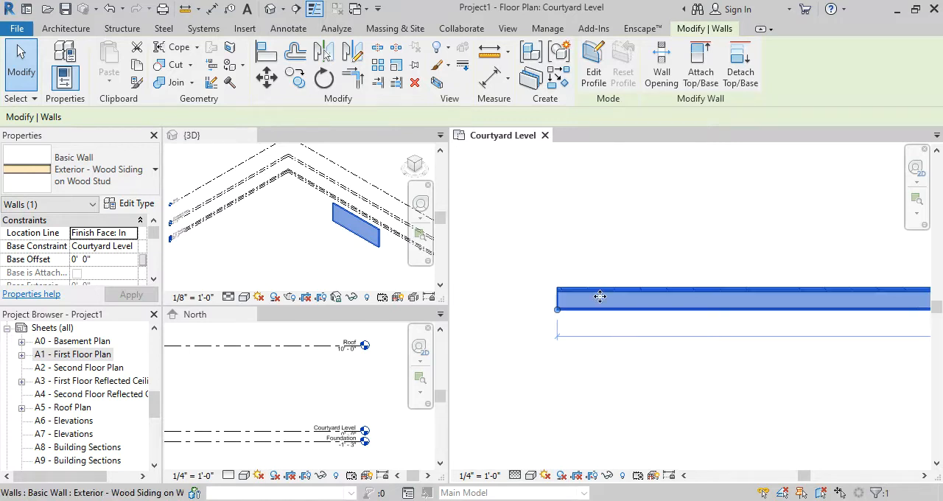
pyautogui.scroll(5, 582, 315)
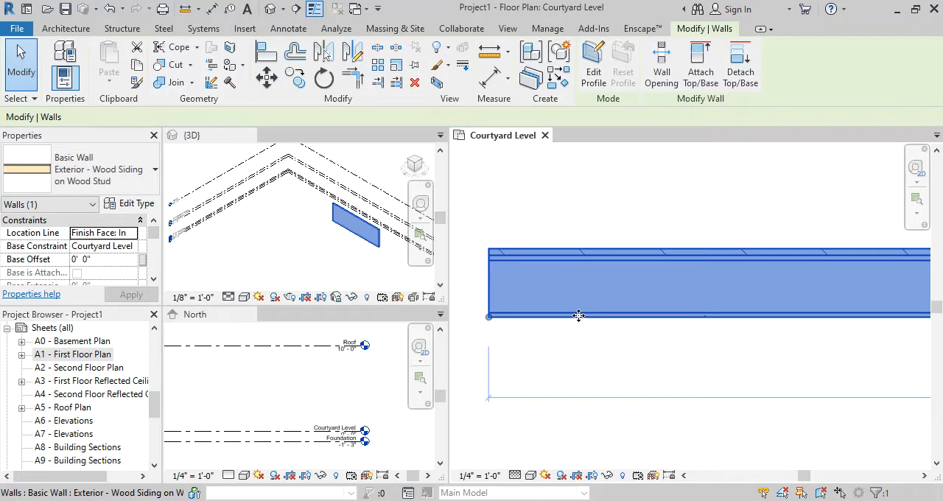
pyautogui.click(646, 362)
pyautogui.scroll(-2, 647, 362)
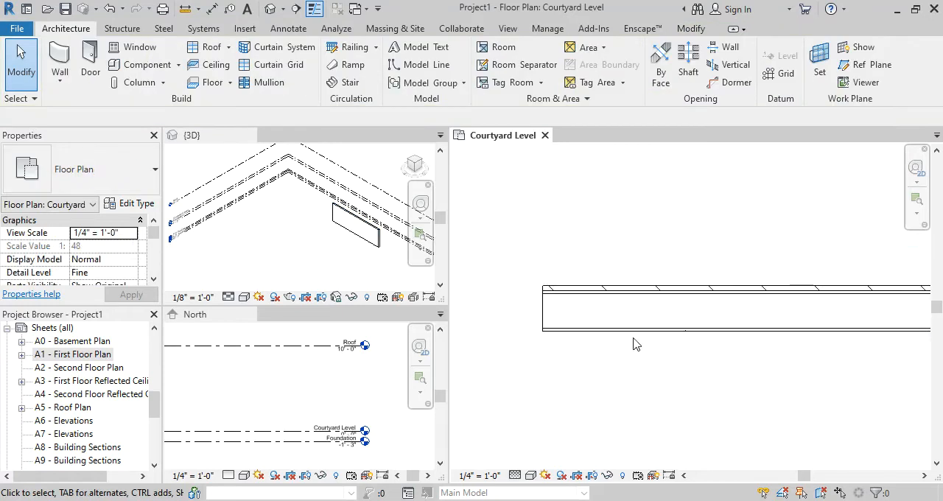
# Examine the layers at the 30' wall's west end, selecting the wall twice to check its interior finish face location line
pyautogui.scroll(1, 602, 363)
pyautogui.click(603, 329)
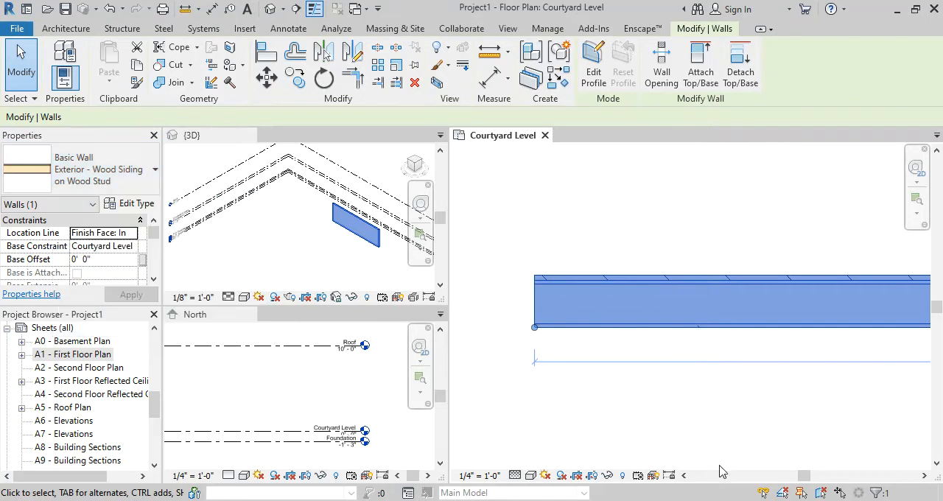
pyautogui.click(628, 377)
pyautogui.click(595, 326)
pyautogui.click(600, 408)
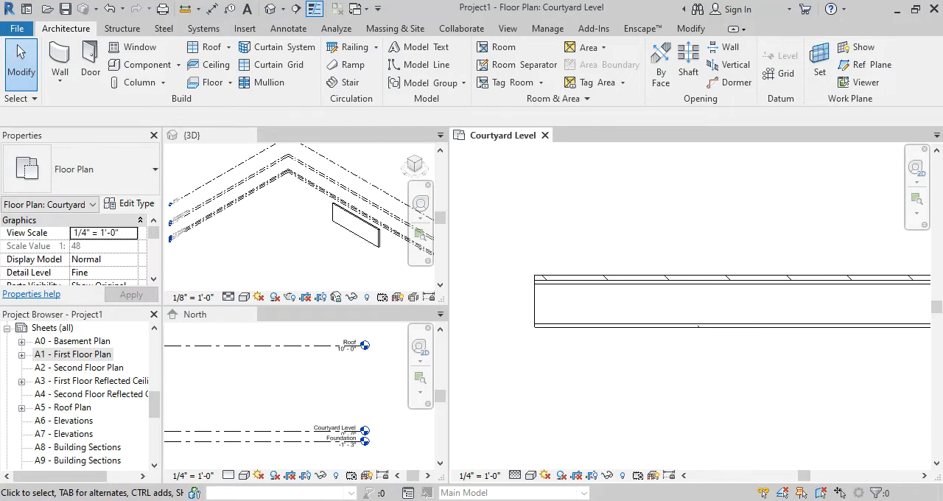
pyautogui.scroll(-2, 601, 219)
pyautogui.scroll(-1, 601, 219)
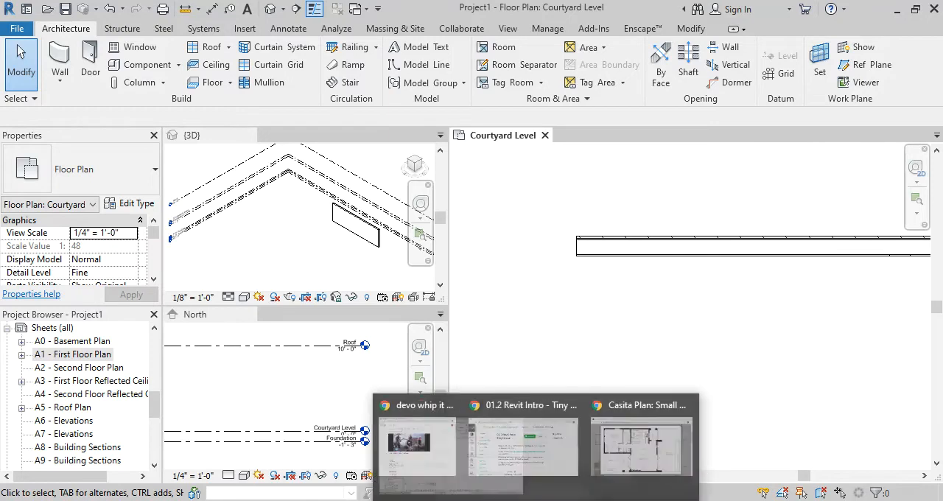
# Check the Casita floor plan in the browser, and start a wall south from the 30' wall's inner west corner, siding flipped to face west
pyautogui.moveTo(942, 192); pyautogui.dragTo(455, 0)
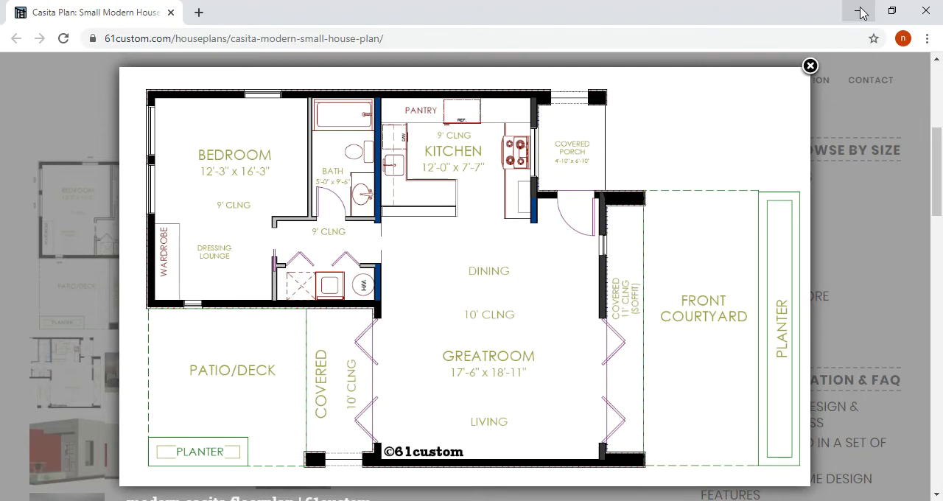
pyautogui.click(860, 13)
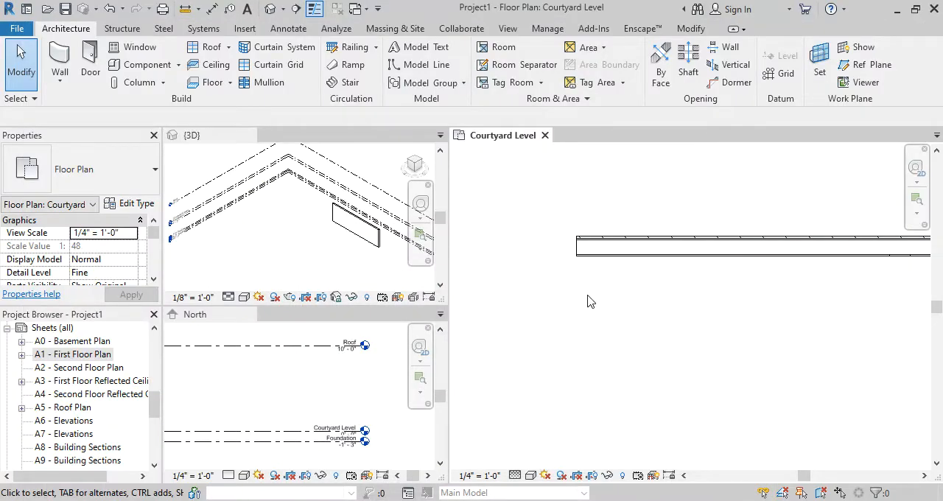
pyautogui.press('w')
pyautogui.press('a')
pyautogui.scroll(2, 576, 265)
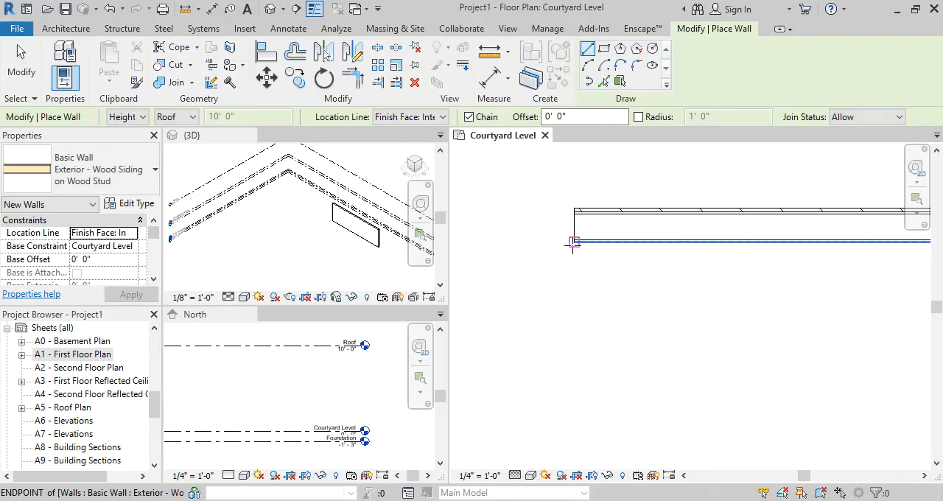
pyautogui.click(574, 243)
pyautogui.scroll(-2, 572, 324)
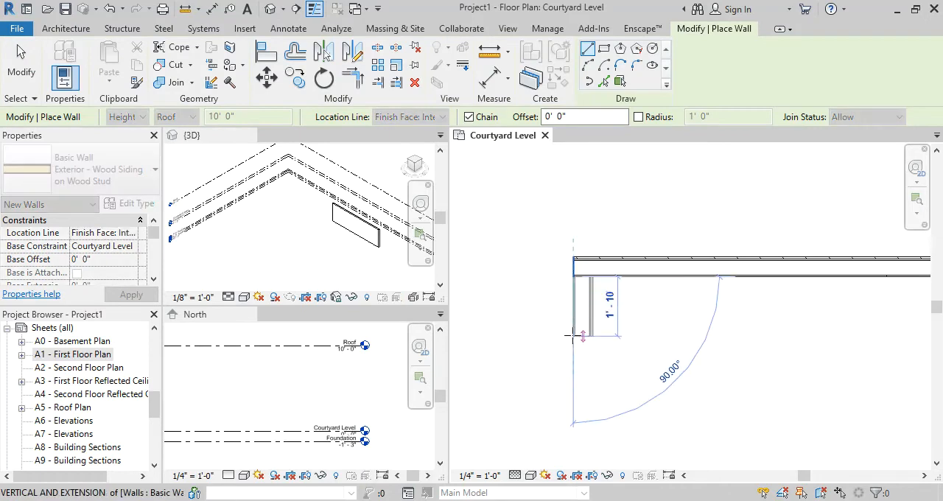
pyautogui.moveTo(574, 363); pyautogui.dragTo(576, 301, button='middle')
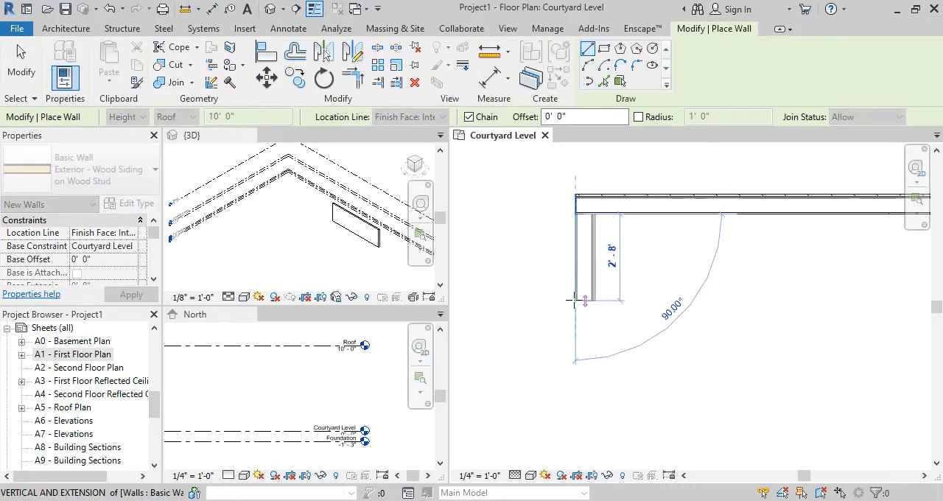
pyautogui.press('space')
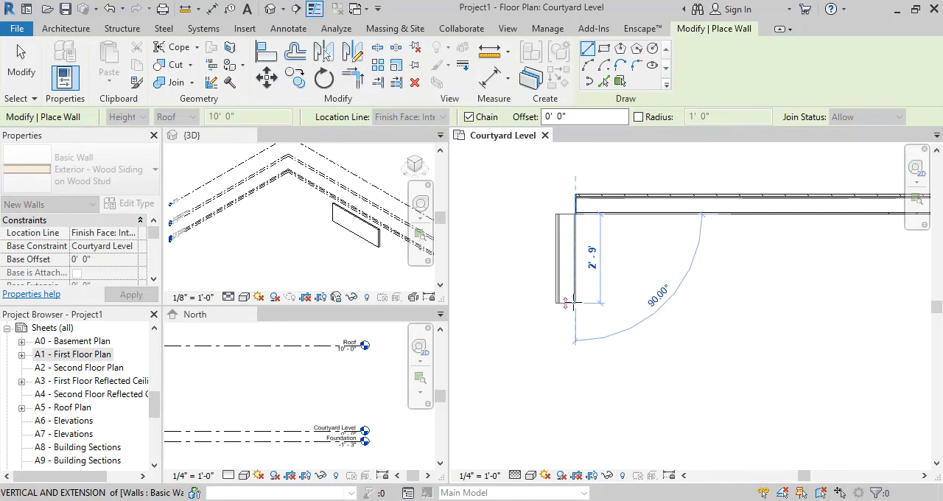
# Set the west wall's length to 16' 3" and place it
pyautogui.write('16')
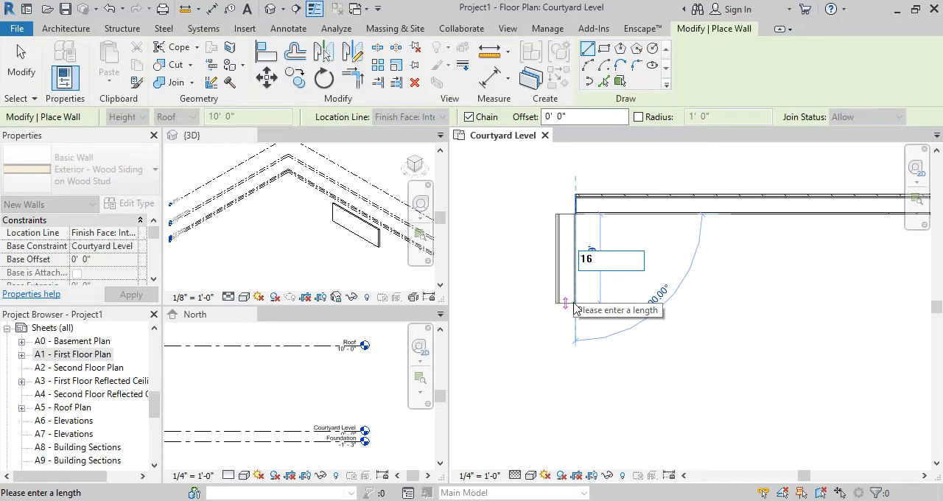
pyautogui.write(' 3')
pyautogui.press('BackSpace')
pyautogui.press('BackSpace')
pyautogui.write("'")
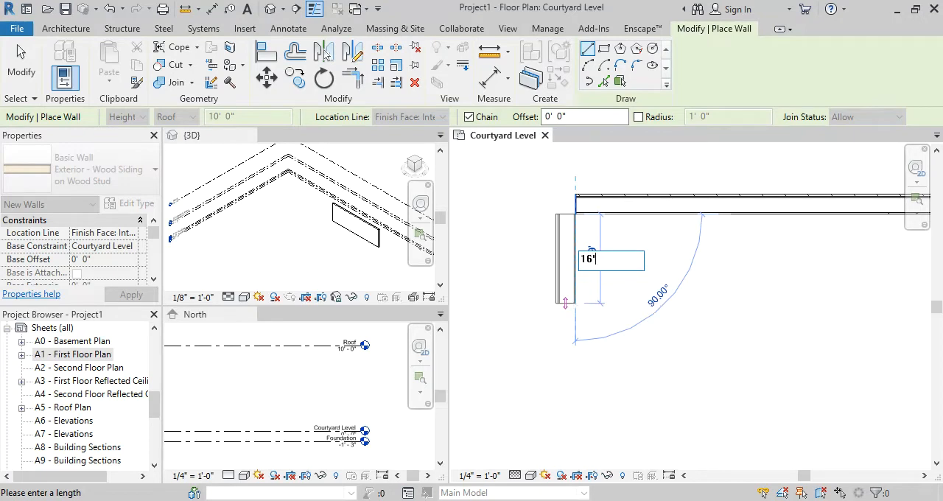
pyautogui.write('3')
pyautogui.press('BackSpace')
pyautogui.press('BackSpace')
pyautogui.press('BackSpace')
pyautogui.write('6 3')
pyautogui.press('Return')
# Check the Casita floor plan in the browser, and draw the south wall 17' 6" east from the west wall's south end
pyautogui.scroll(-3, 584, 303)
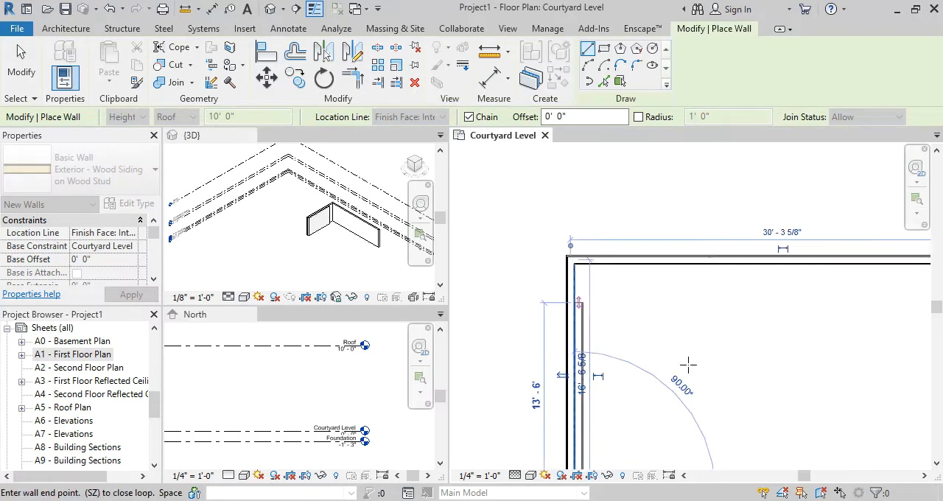
pyautogui.moveTo(685, 382); pyautogui.dragTo(618, 216, button='middle')
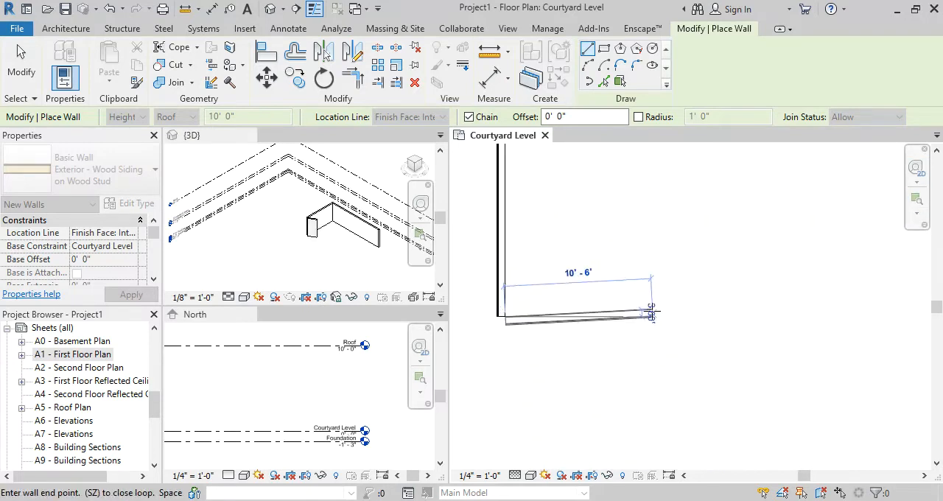
pyautogui.moveTo(524, 500)
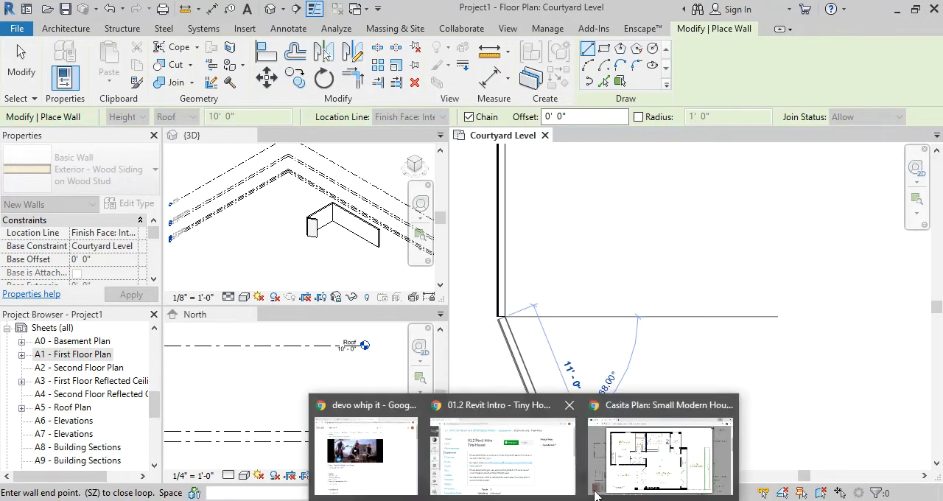
pyautogui.click(661, 453)
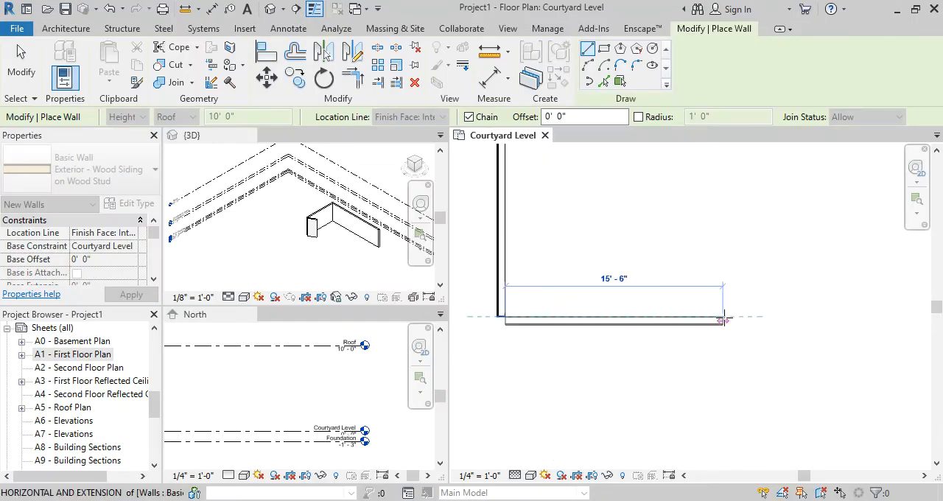
pyautogui.write('17')
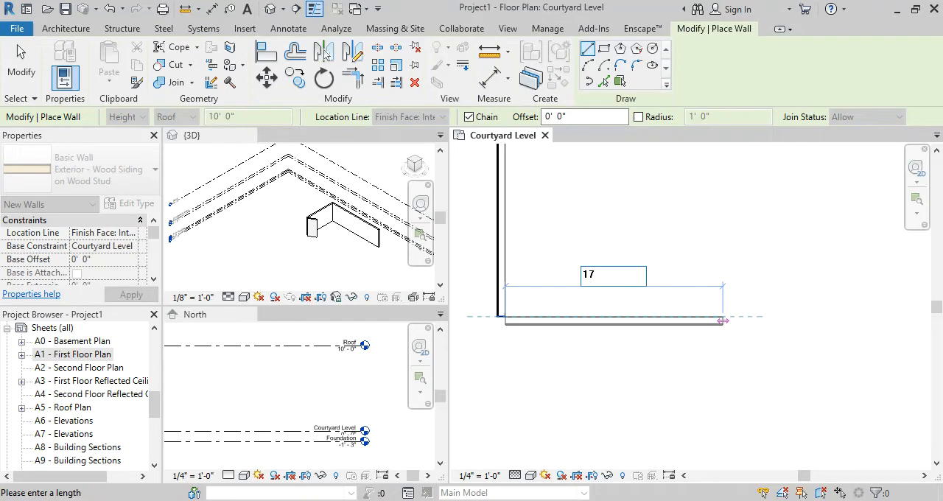
pyautogui.write("'")
pyautogui.press('BackSpace')
pyautogui.write('6')
pyautogui.press('Return')
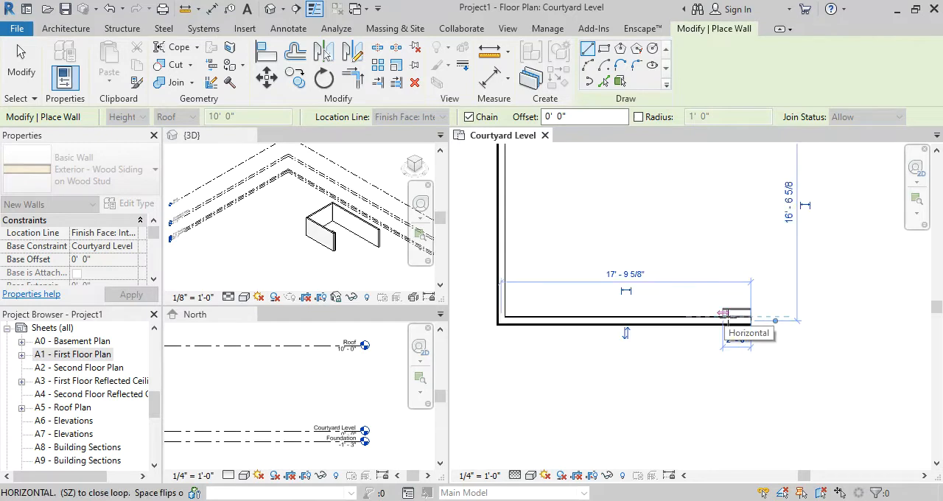
pyautogui.scroll(3, 820, 323)
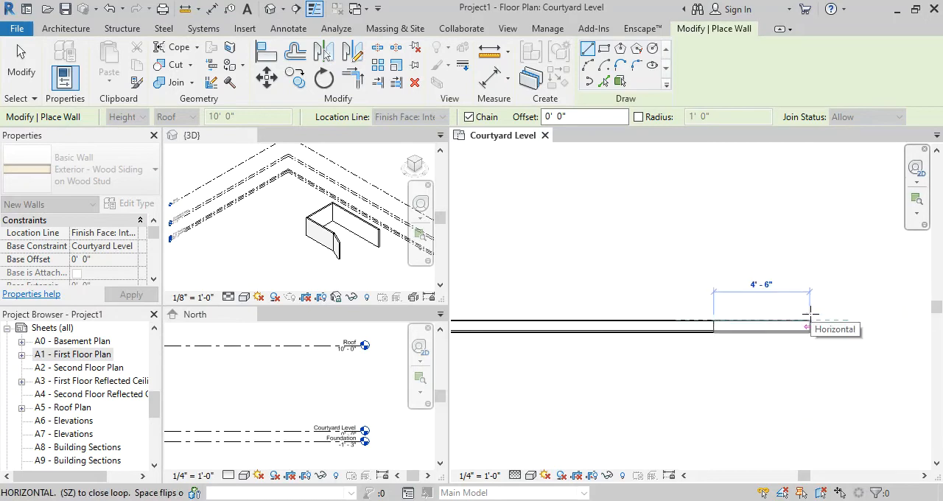
pyautogui.press('space')
pyautogui.click(811, 315)
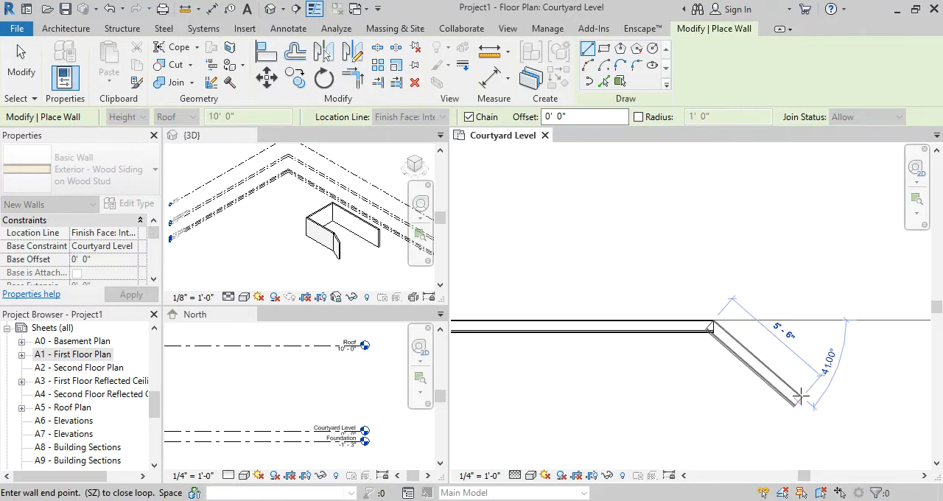
pyautogui.press('Escape')
pyautogui.scroll(-3, 688, 364)
pyautogui.press('Escape')
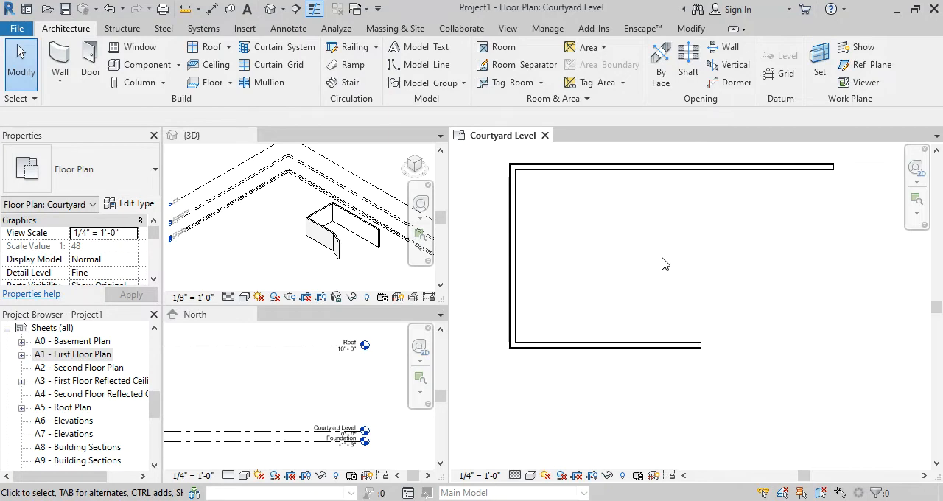
# Examine the three exterior walls and their siding in the 3D and North elevation views, and return to the Courtyard Level plan
pyautogui.moveTo(677, 247); pyautogui.dragTo(639, 268, button='middle')
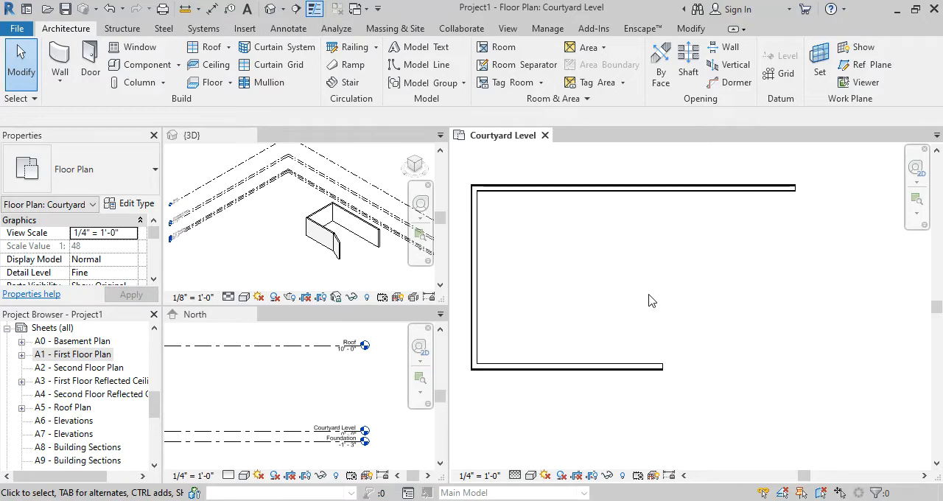
pyautogui.keyDown('shift'); pyautogui.moveTo(360, 260); pyautogui.dragTo(297, 187, button='middle'); pyautogui.keyUp('shift')
pyautogui.scroll(1, 297, 182)
pyautogui.scroll(-4, 356, 382)
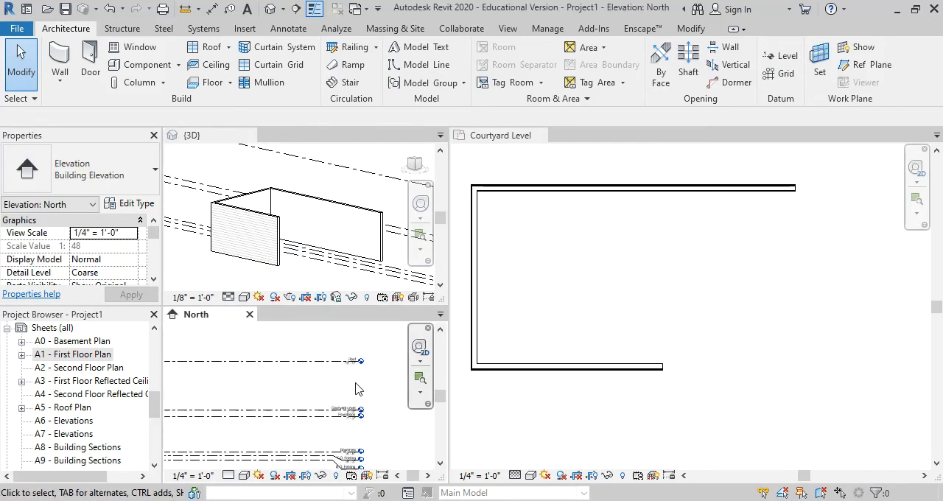
pyautogui.scroll(2, 322, 387)
pyautogui.moveTo(321, 387); pyautogui.dragTo(375, 367, button='middle')
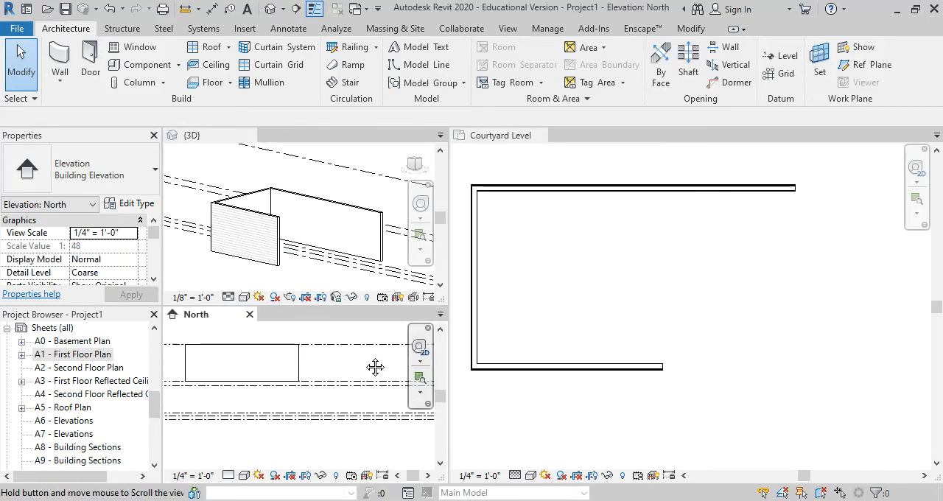
pyautogui.click(753, 272)
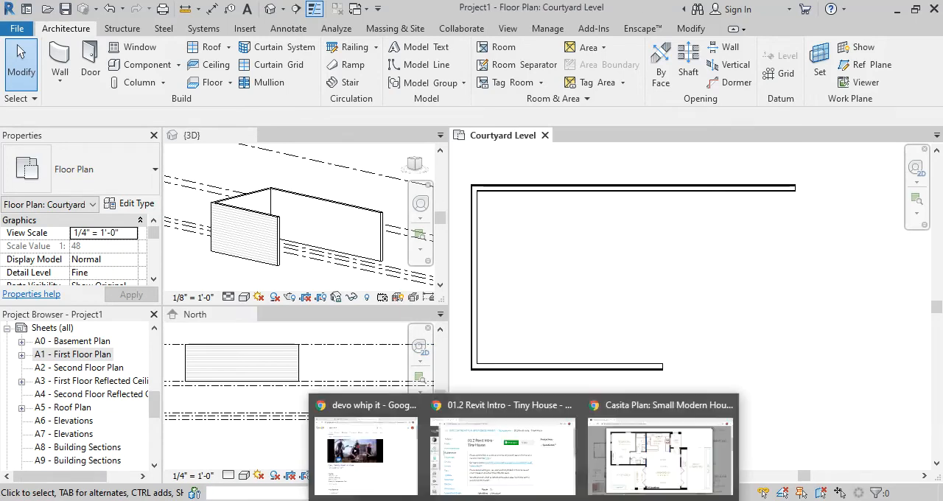
# Switch to the browser to study the Casita floor plan and its exterior rendering, and return to Revit
pyautogui.click(702, 472)
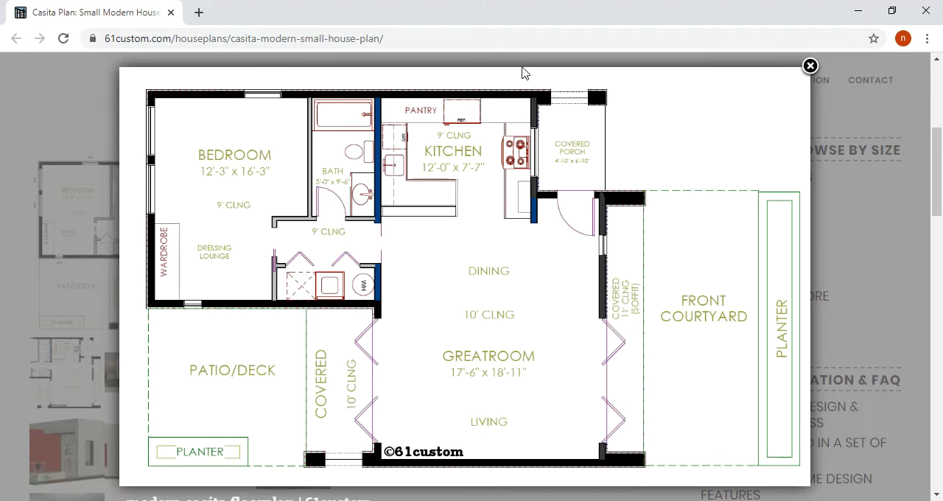
pyautogui.click(464, 201)
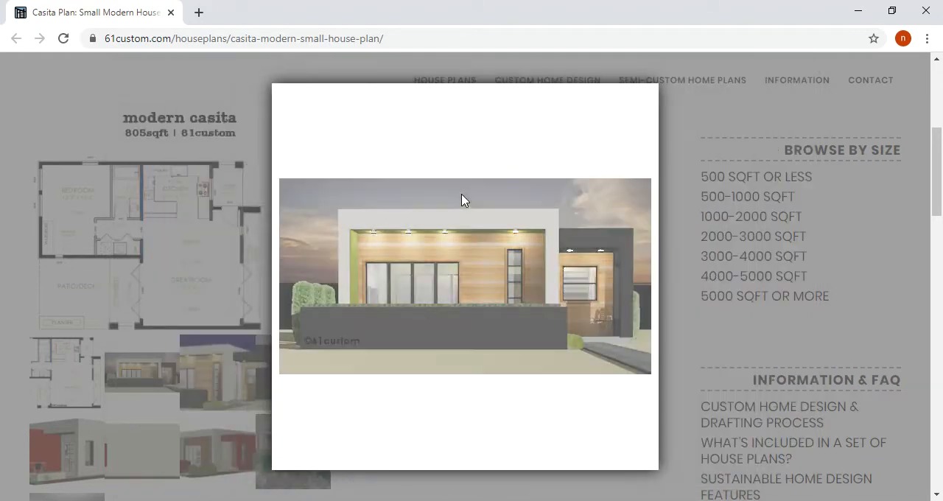
pyautogui.click(463, 199)
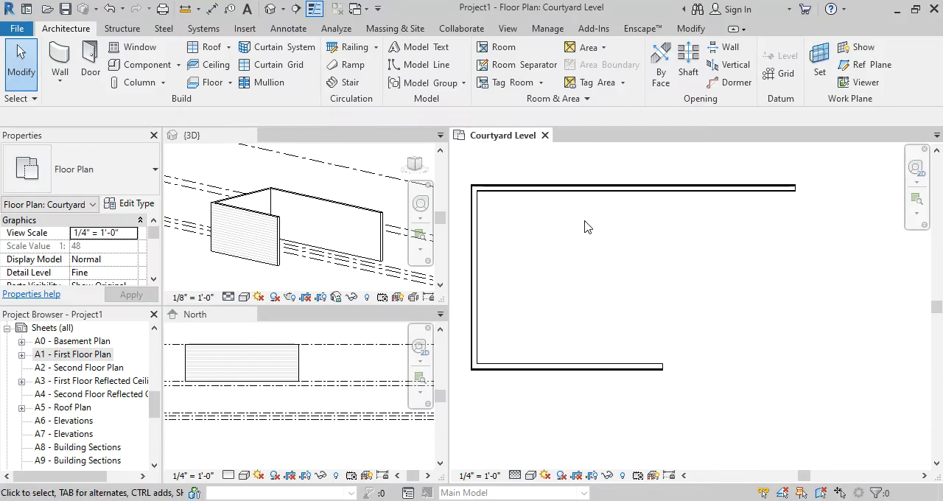
# Start a new wall on the Courtyard Level with the Interior - 4 1/2" Partition type
pyautogui.scroll(2, 590, 229)
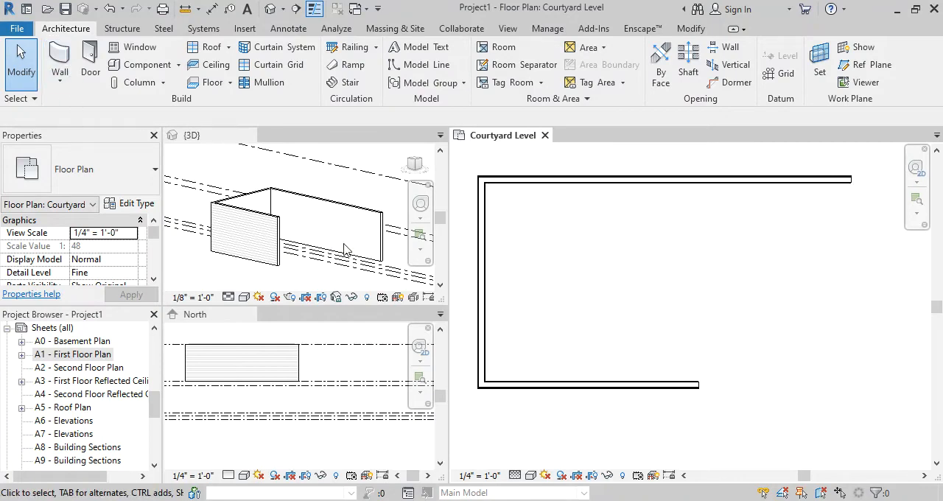
pyautogui.press('w')
pyautogui.press('a')
pyautogui.click(120, 169)
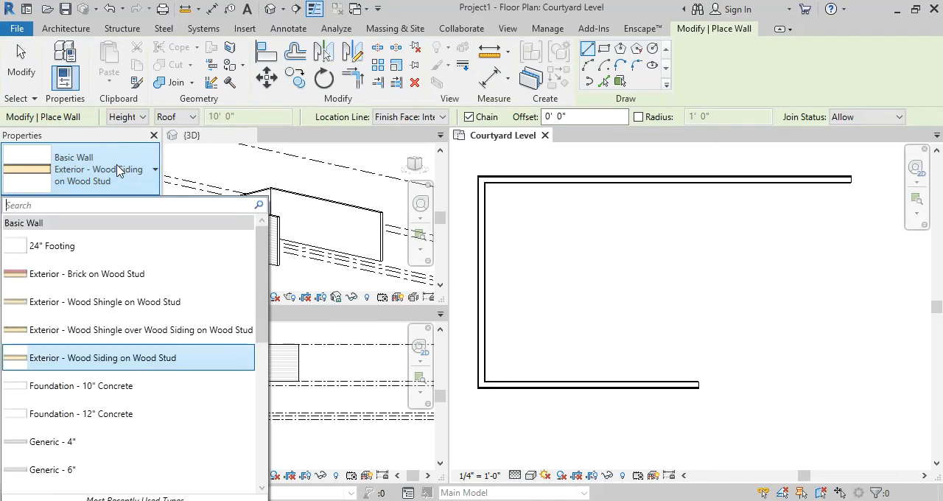
pyautogui.scroll(-3, 152, 320)
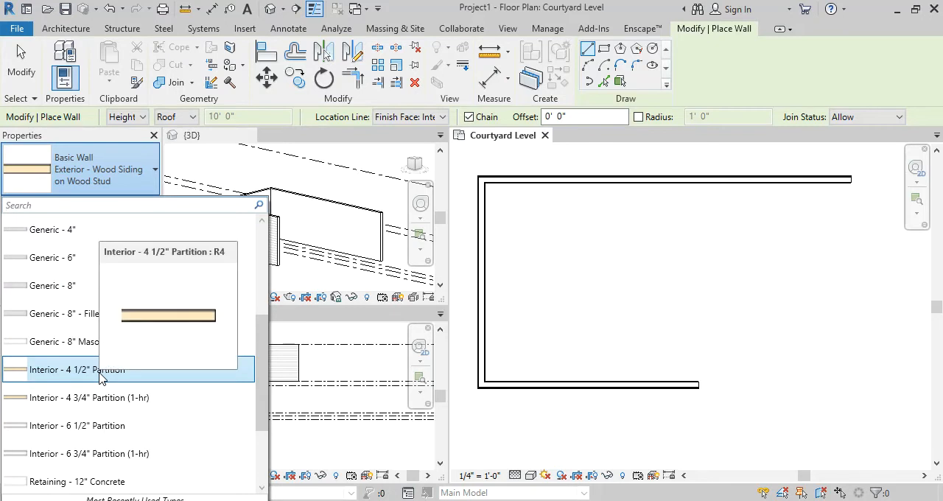
pyautogui.click(100, 370)
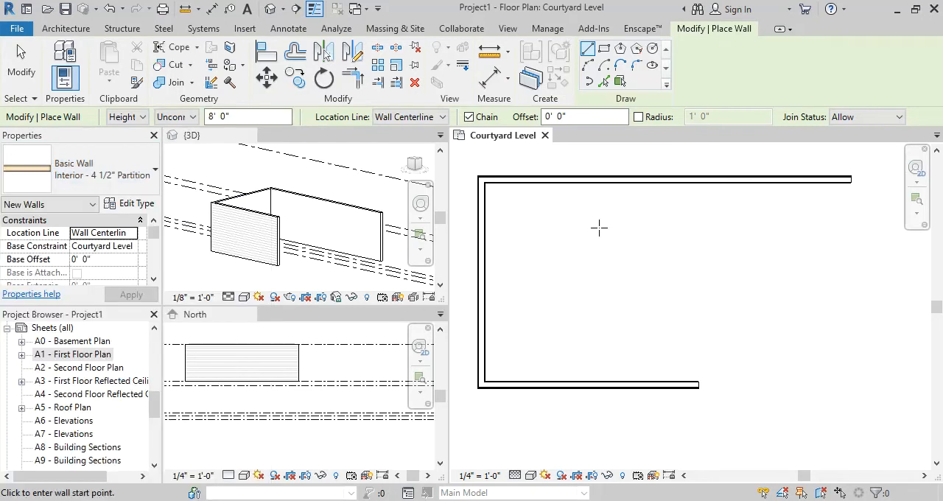
pyautogui.click(480, 179)
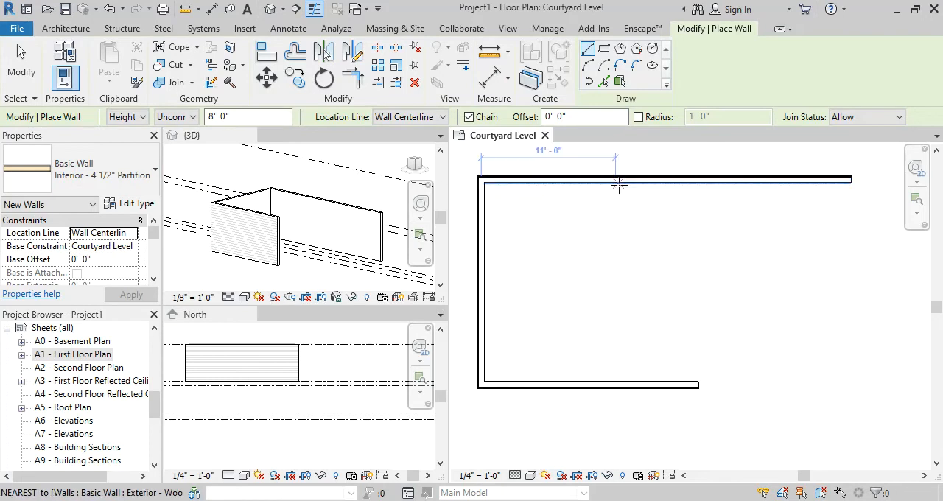
pyautogui.click(646, 182)
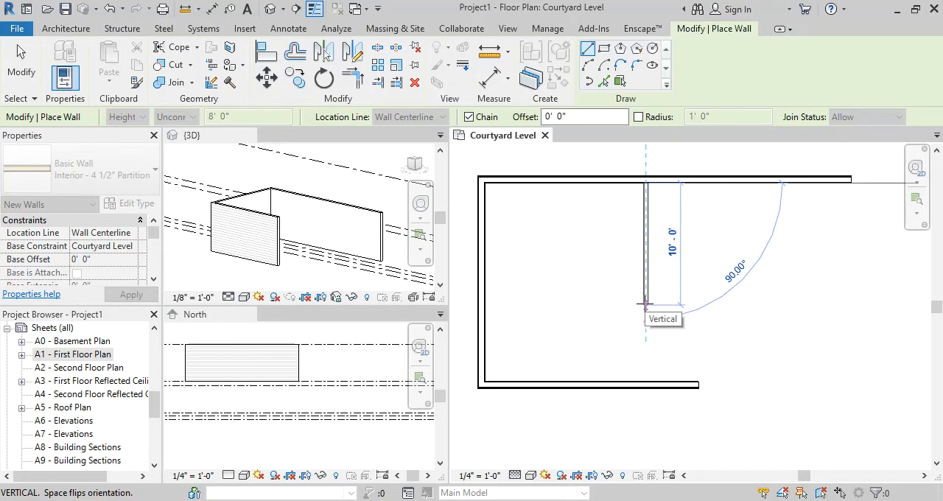
pyautogui.moveTo(516, 496)
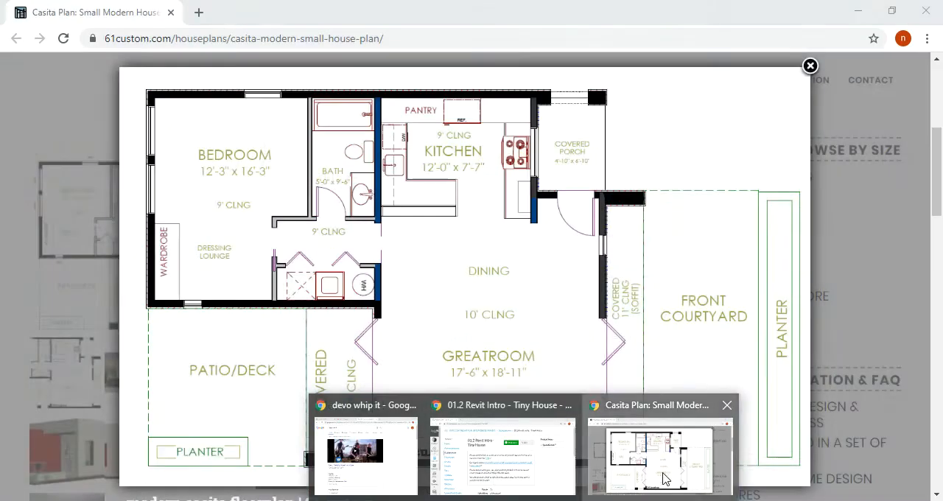
pyautogui.click(665, 478)
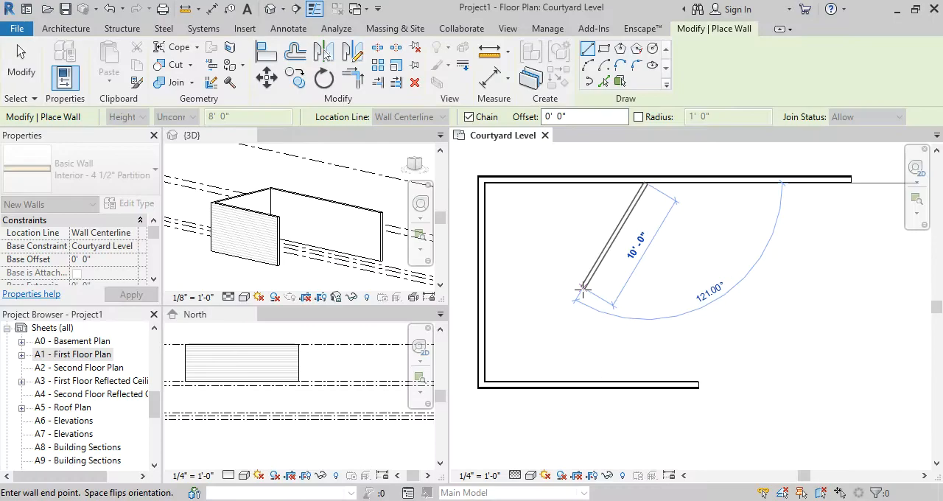
pyautogui.press('Escape')
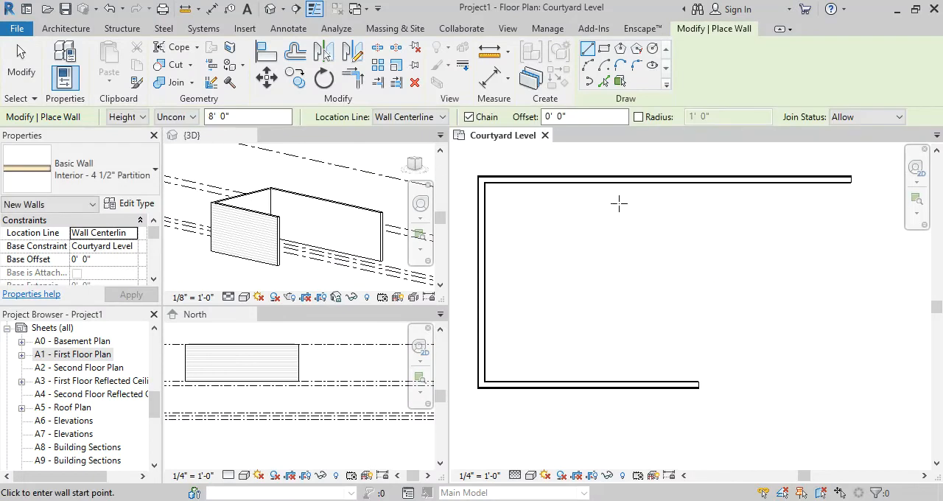
# Set the wall location line to Finish Face: Interior and draw a 9' 6" partition south from the north wall, 11' 0" from its west end
pyautogui.click(410, 116)
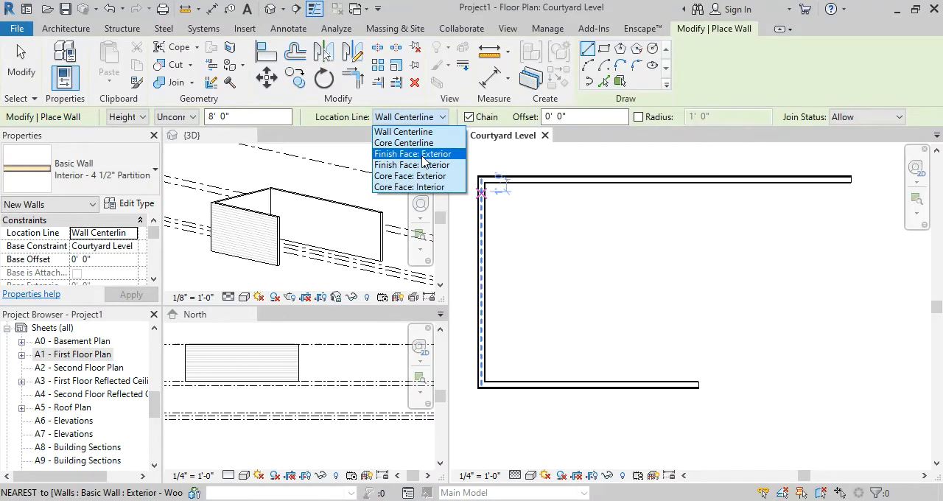
pyautogui.click(413, 165)
pyautogui.click(483, 182)
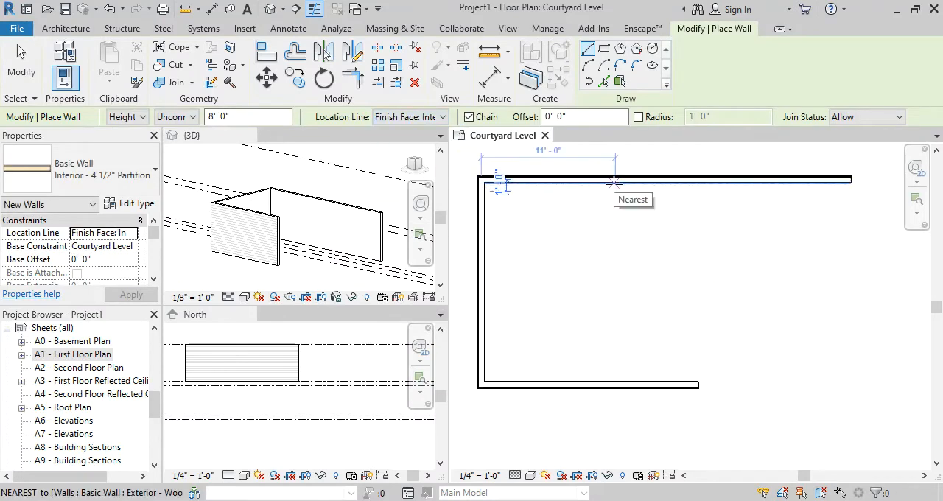
pyautogui.click(615, 182)
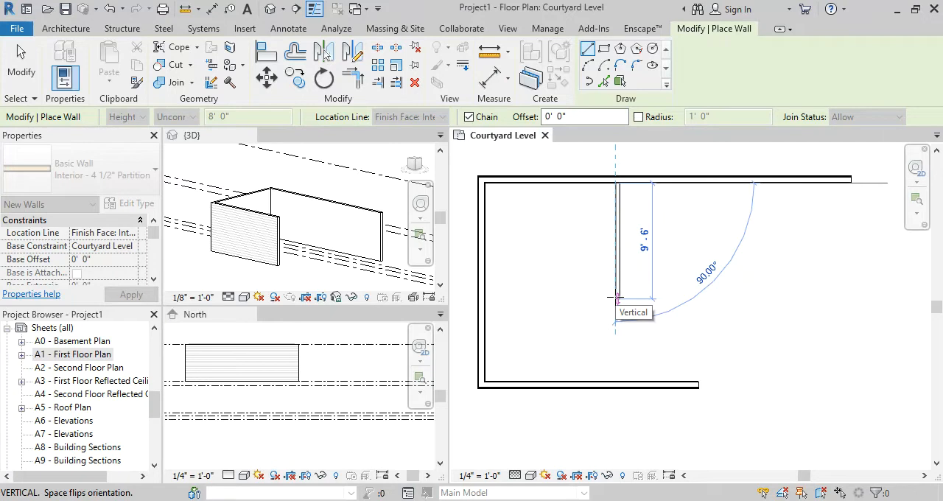
pyautogui.write('9')
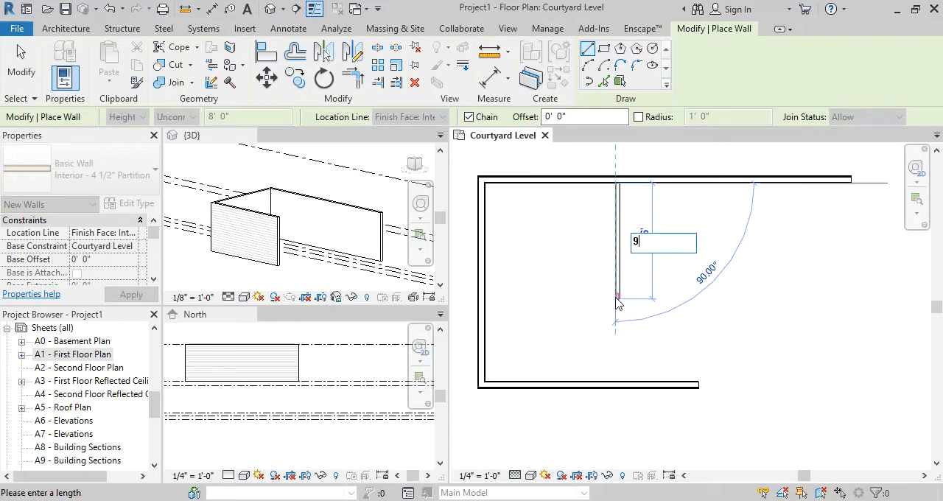
pyautogui.write(' 6')
pyautogui.press('Return')
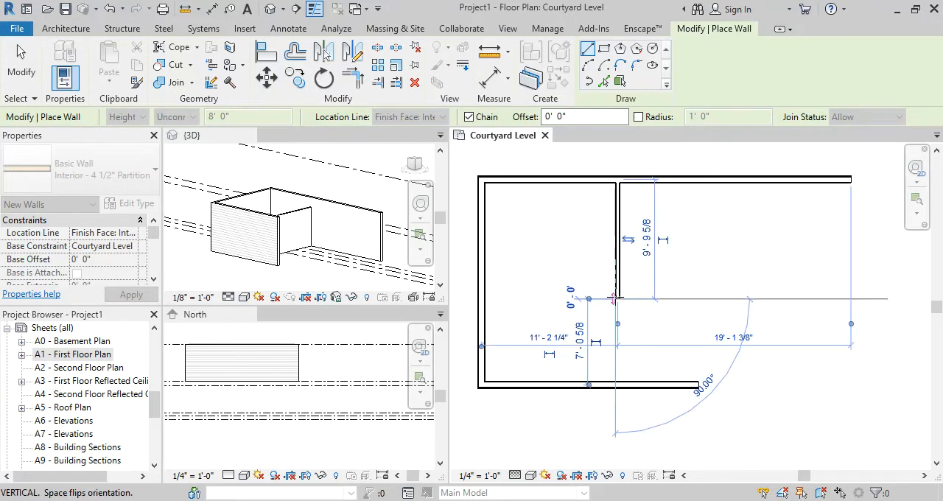
# Draw a 5' partition east from the south end of the vertical partition and finish the wall command
pyautogui.scroll(3, 698, 298)
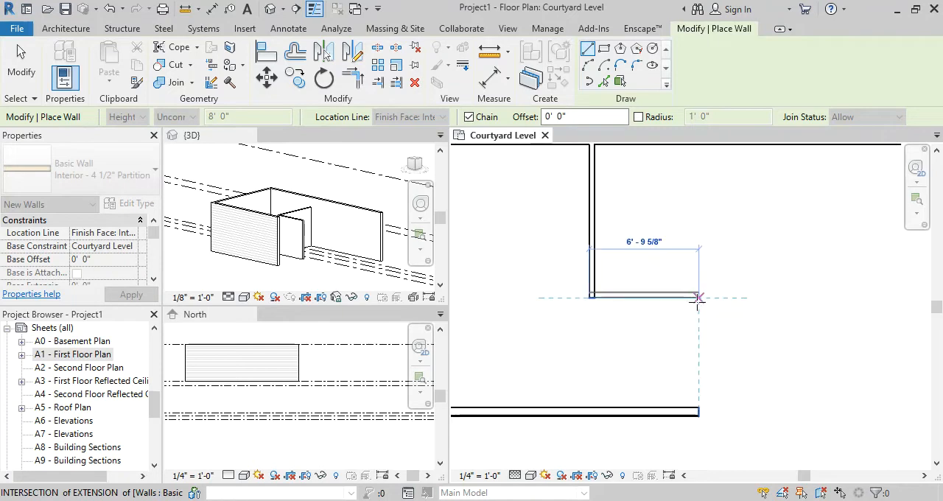
pyautogui.scroll(-2, 696, 300)
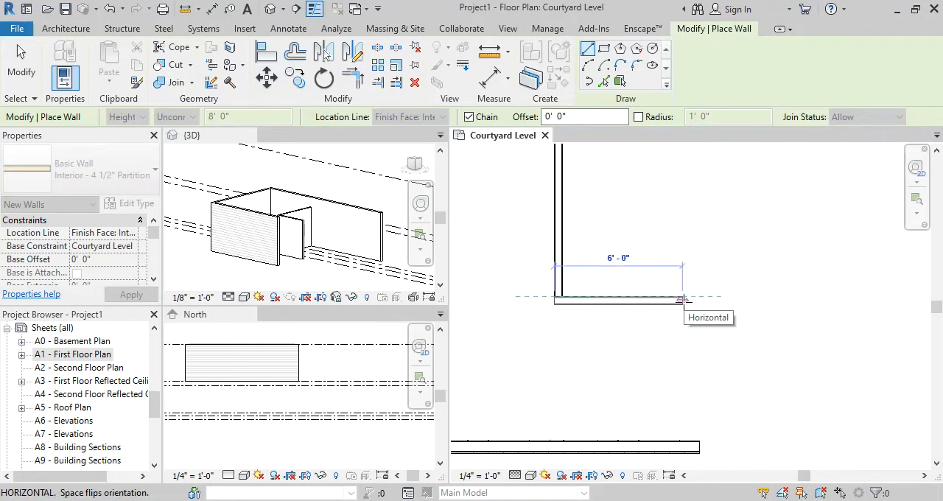
pyautogui.write('5')
pyautogui.press('Return')
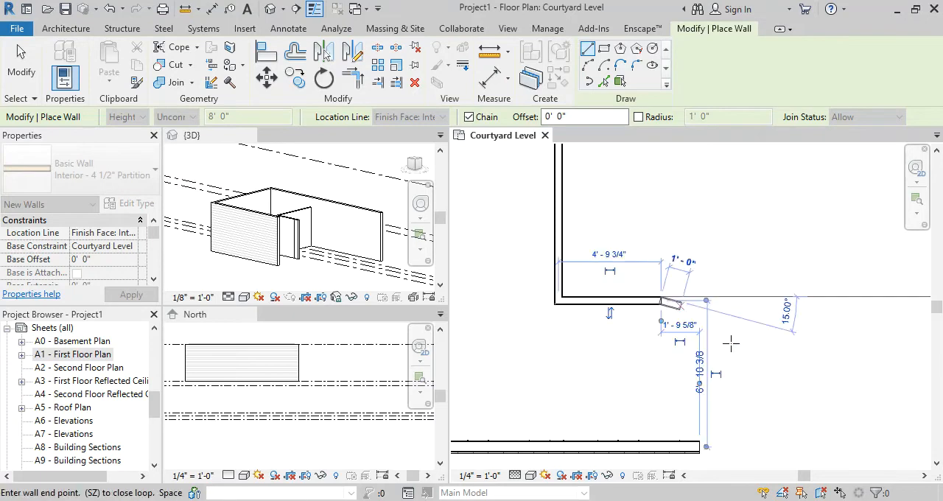
pyautogui.press('Escape')
pyautogui.press('Escape')
# Select the vertical partition, check the bedroom width on the Casita floor plan in the browser, and return to Revit
pyautogui.scroll(-2, 732, 350)
pyautogui.scroll(2, 582, 236)
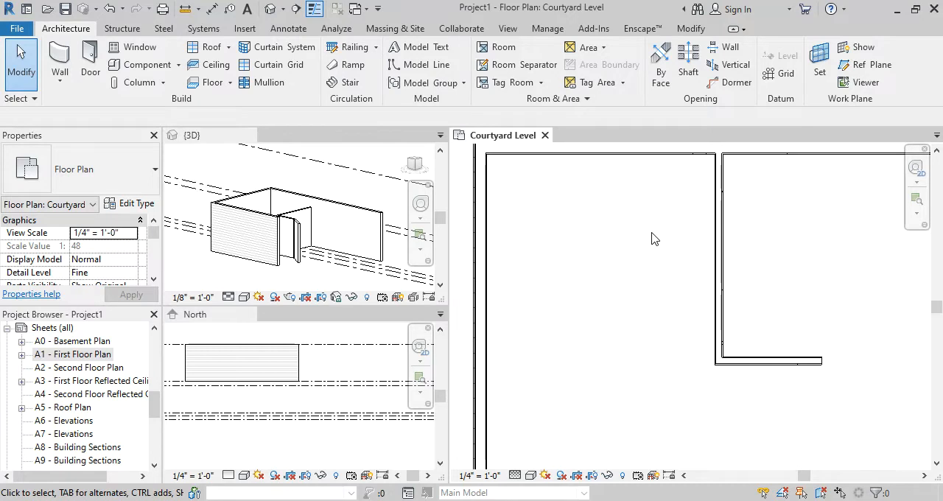
pyautogui.click(716, 247)
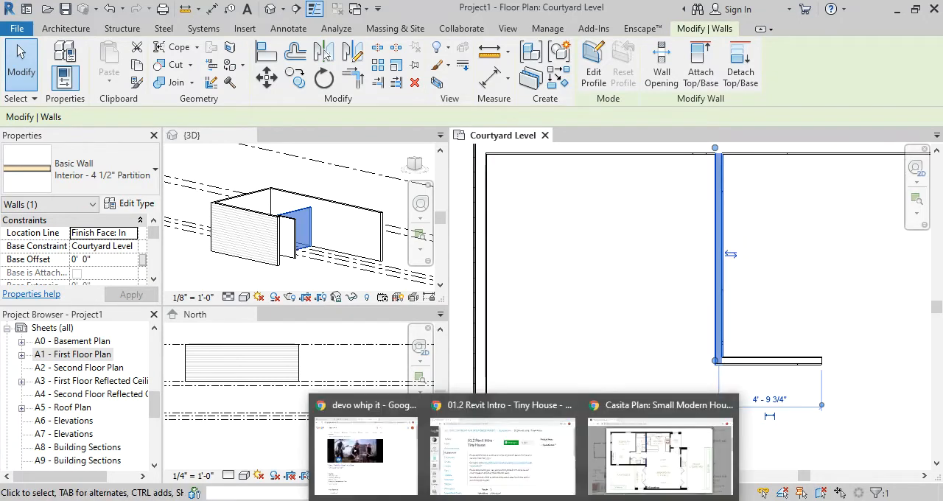
pyautogui.click(632, 472)
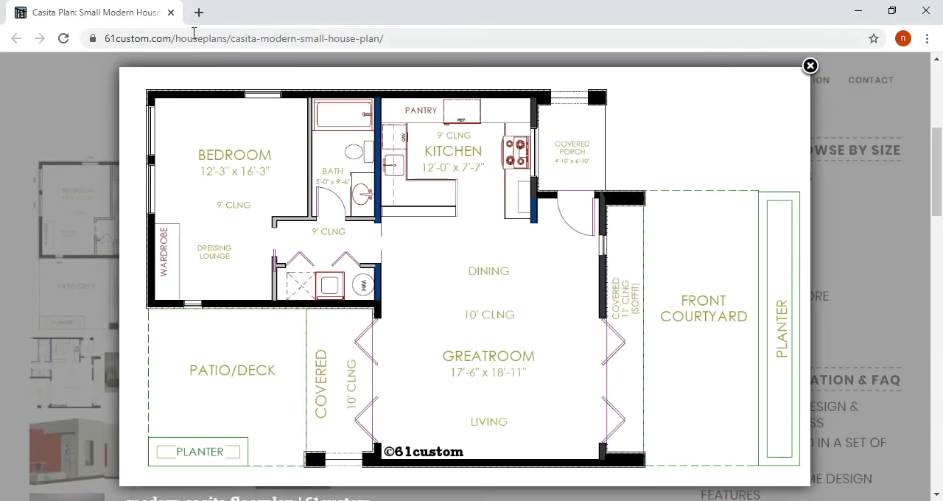
pyautogui.click(192, 38)
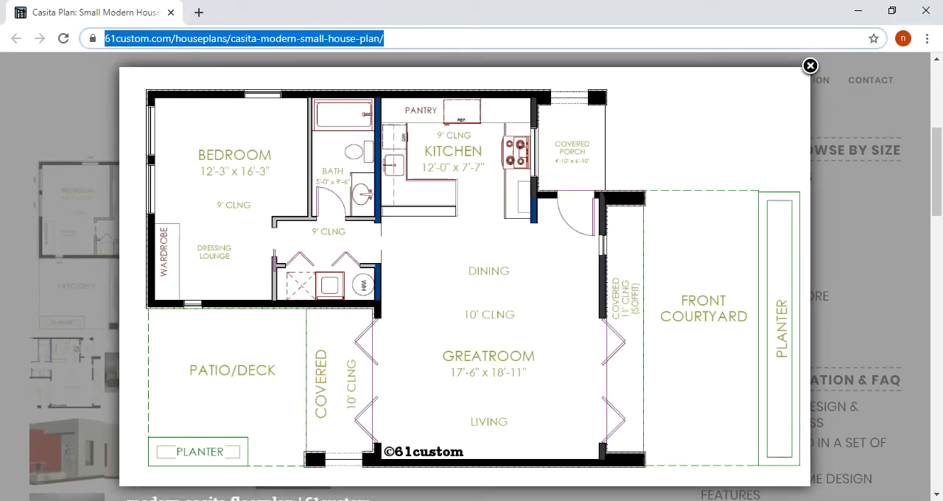
pyautogui.hotkey('alt', 'Tab')
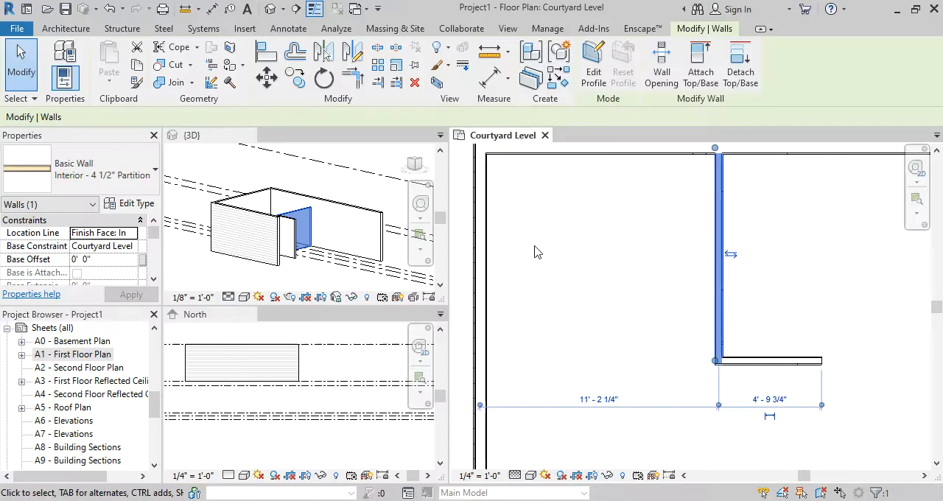
# Move the temporary dimension's witness lines to the partition's west face and the west wall's inner face
pyautogui.scroll(3, 483, 413)
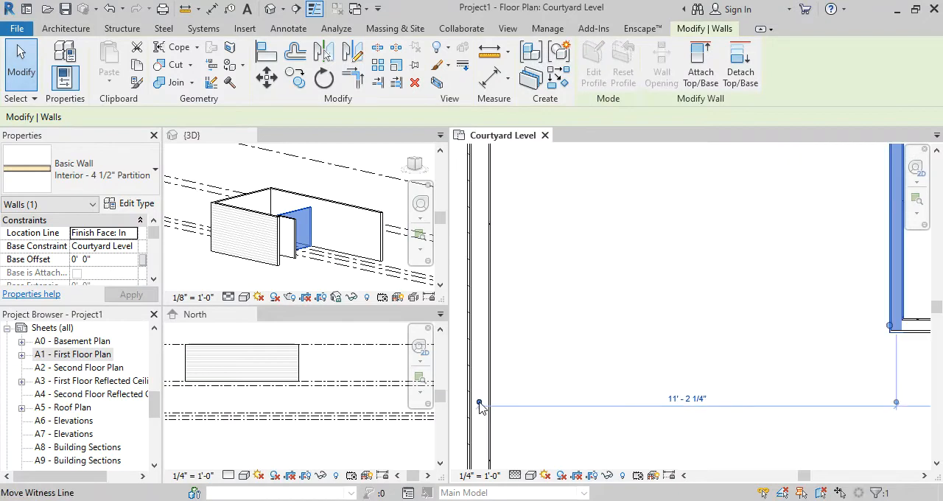
pyautogui.scroll(-2, 483, 413)
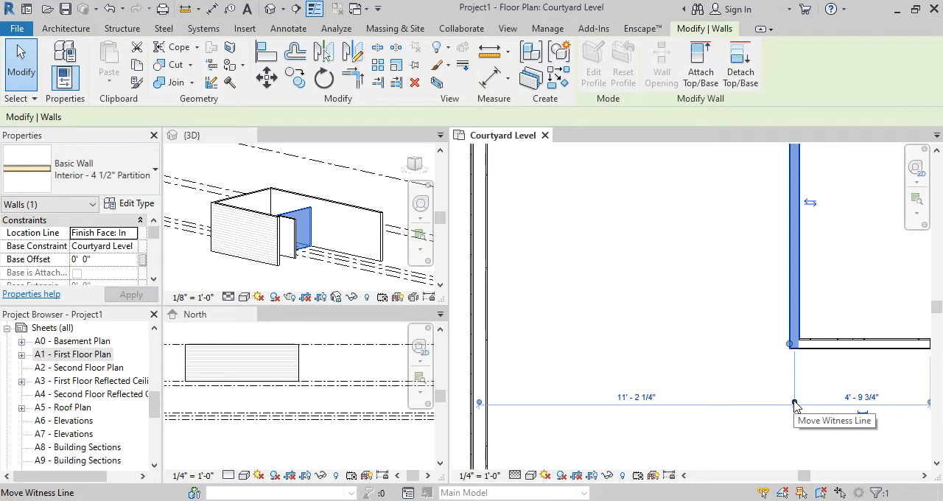
pyautogui.moveTo(794, 404); pyautogui.dragTo(789, 403)
pyautogui.click(478, 405)
pyautogui.click(470, 404)
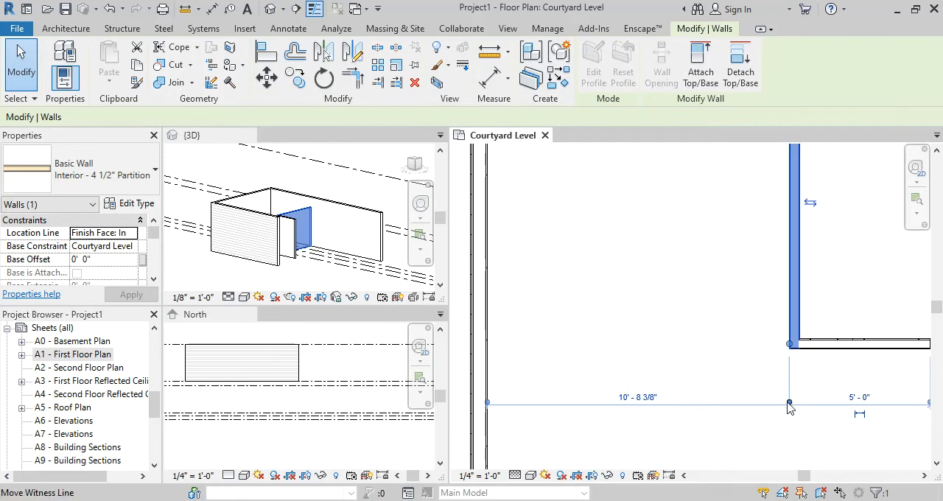
# Try setting the clear distance between the west wall and the vertical partition to 12' - 3"
pyautogui.click(639, 397)
pyautogui.write("12' - 3")
pyautogui.press('Return')
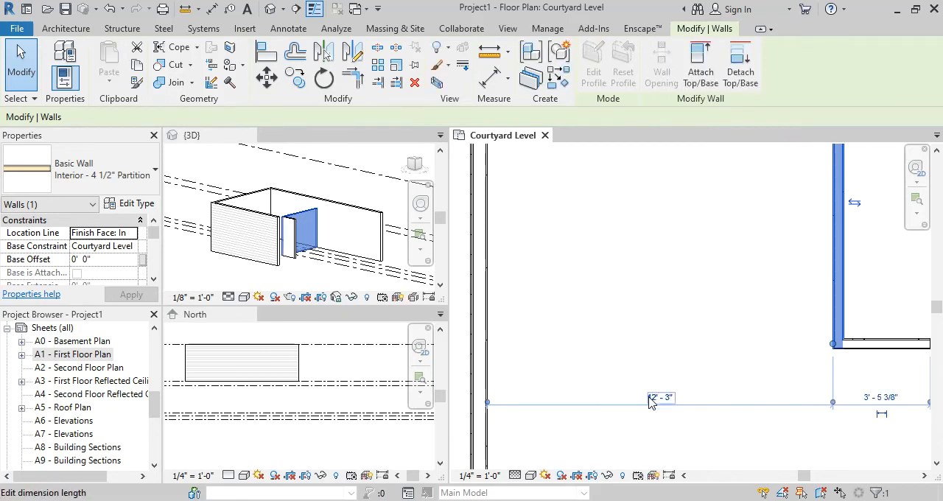
pyautogui.click(666, 323)
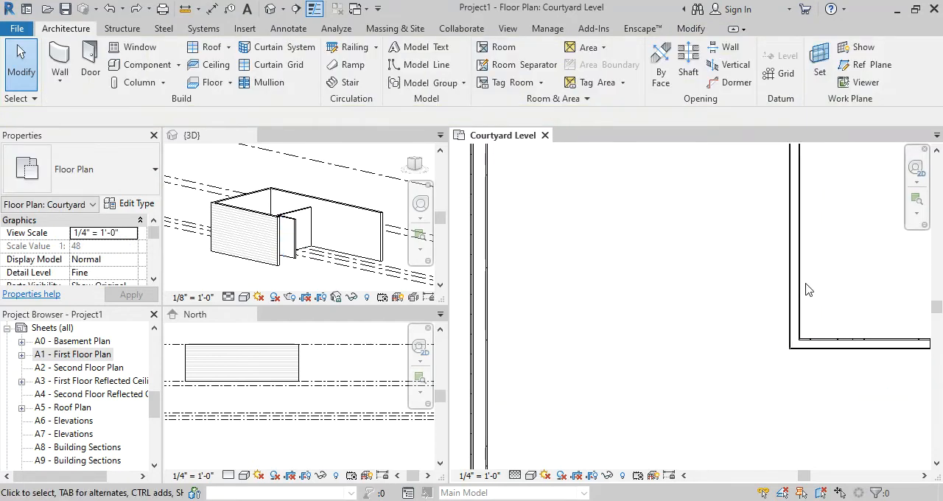
# Delete the vertical partition and undo the deletion
pyautogui.click(799, 288)
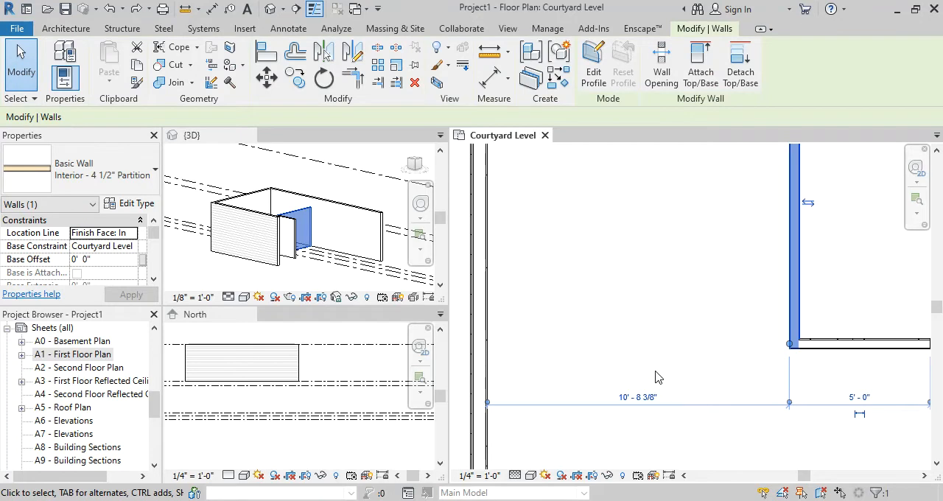
pyautogui.scroll(-2, 658, 377)
pyautogui.press('Delete')
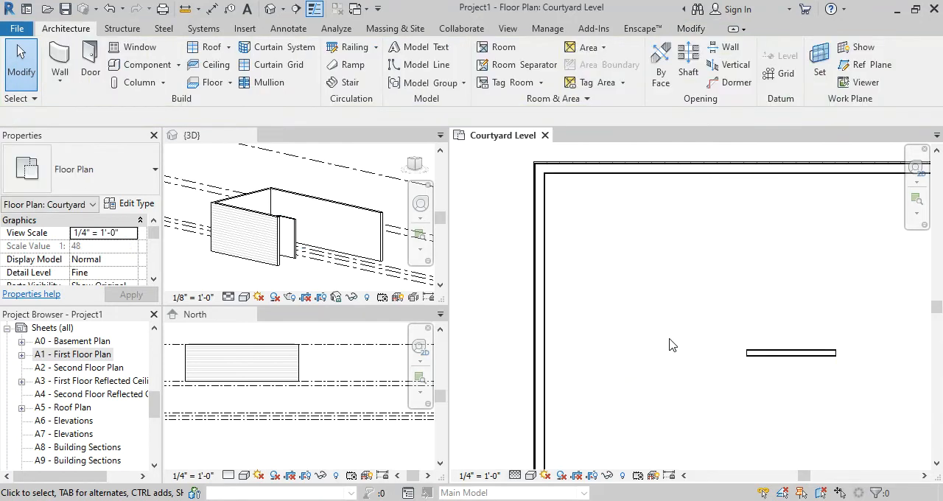
pyautogui.hotkey('ctrl', 'z')
# Start an aligned dimension on the Courtyard Level with Wall faces as the preferred reference
pyautogui.scroll(3, 687, 247)
pyautogui.moveTo(694, 247); pyautogui.dragTo(734, 325, button='middle')
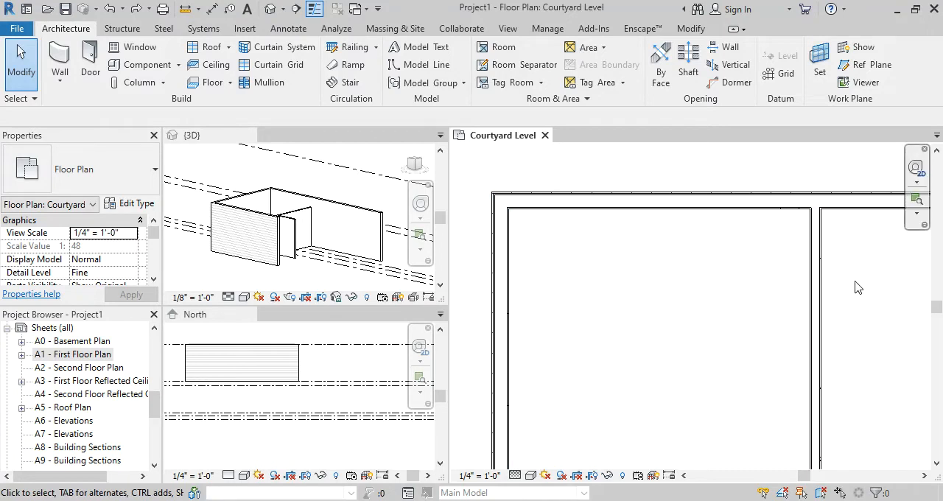
pyautogui.press('d')
pyautogui.press('i')
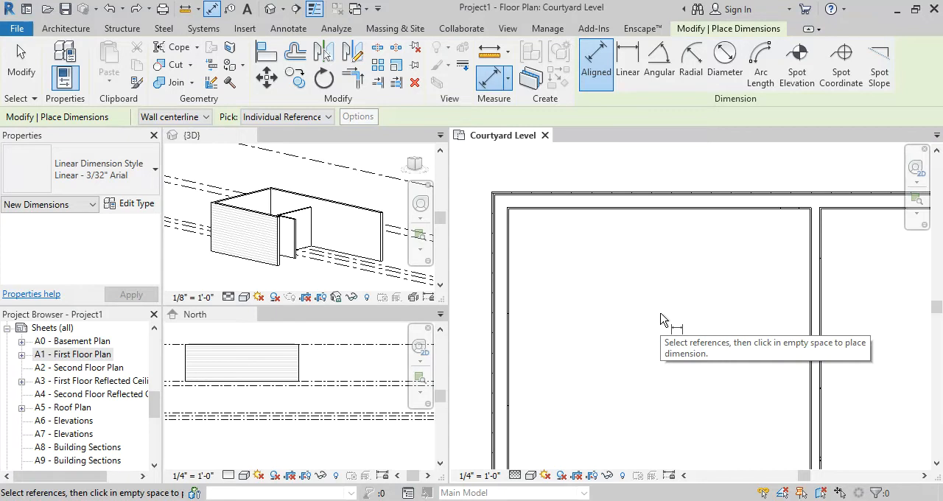
pyautogui.click(205, 121)
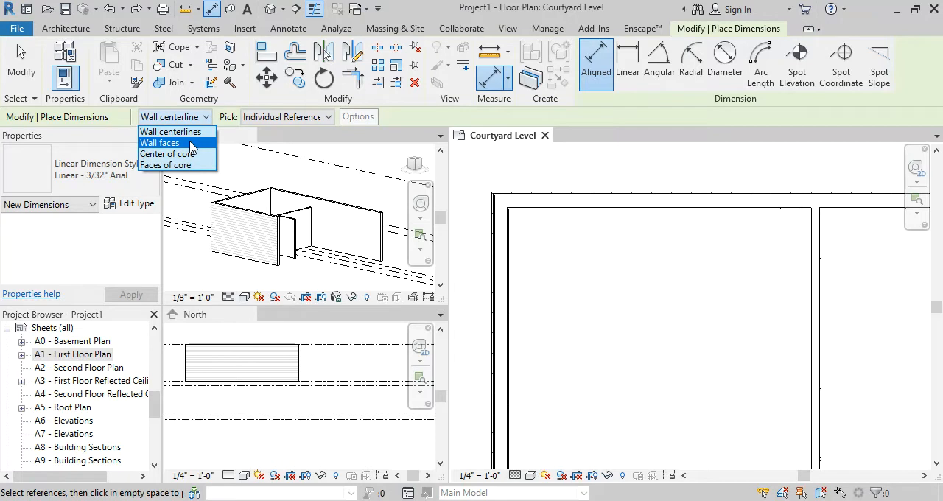
pyautogui.click(190, 144)
# Inspect the west wall's layer lines and set the Courtyard Level view's detail level to Coarse
pyautogui.scroll(4, 514, 276)
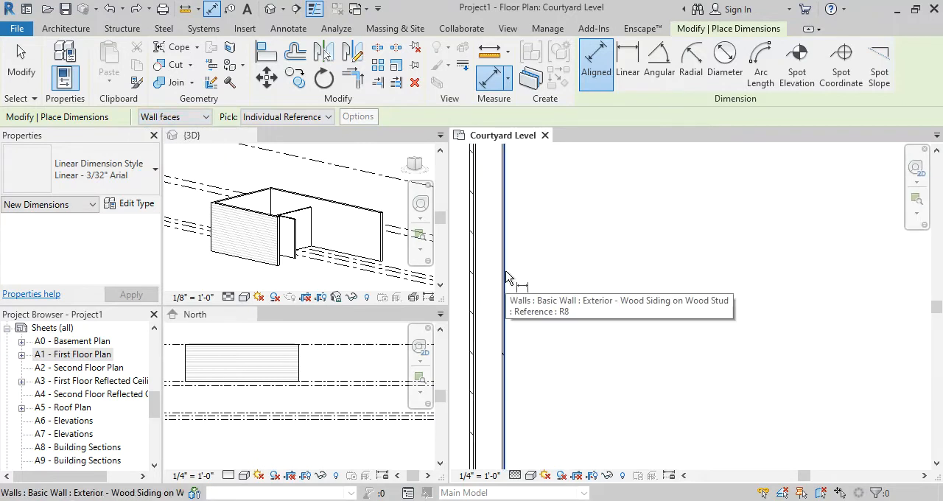
pyautogui.scroll(2, 507, 278)
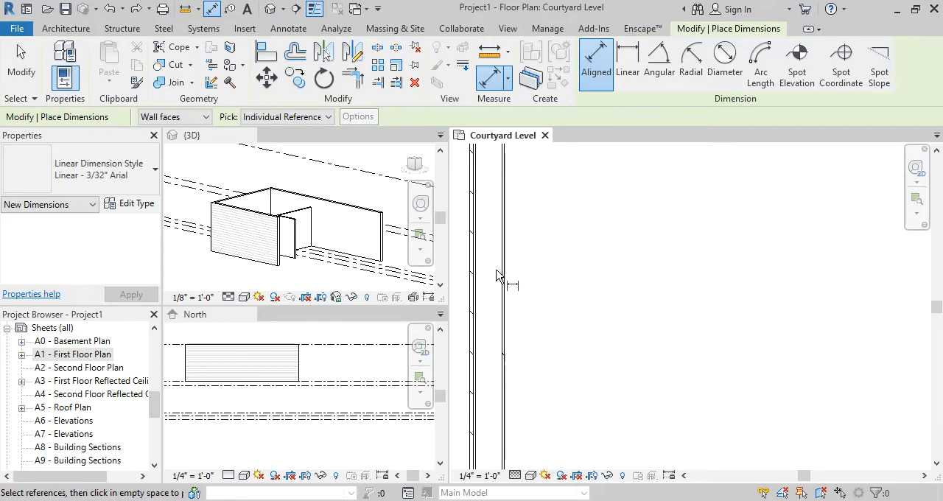
pyautogui.scroll(-2, 499, 277)
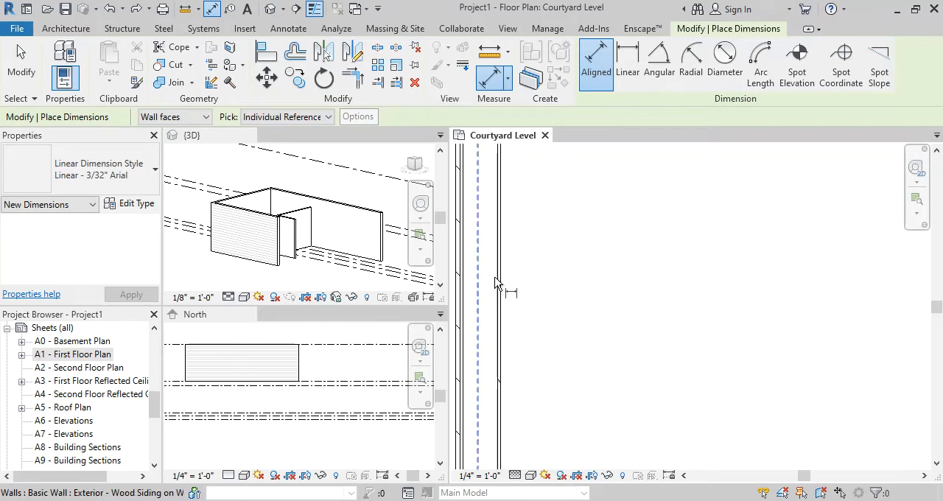
pyautogui.click(517, 476)
pyautogui.click(540, 431)
# Place an aligned dimension from the west wall's inner face to the vertical partition's west face
pyautogui.moveTo(569, 333); pyautogui.dragTo(560, 273, button='middle')
pyautogui.click(543, 275)
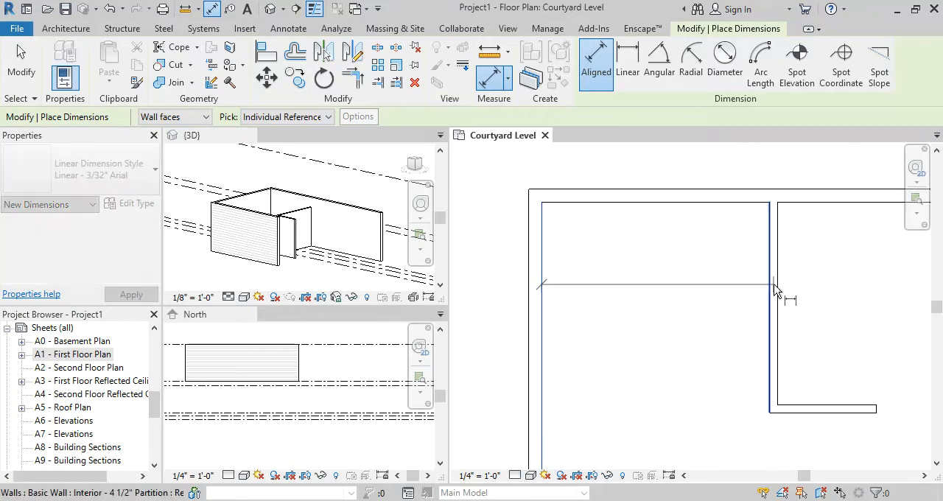
pyautogui.click(772, 289)
pyautogui.click(857, 289)
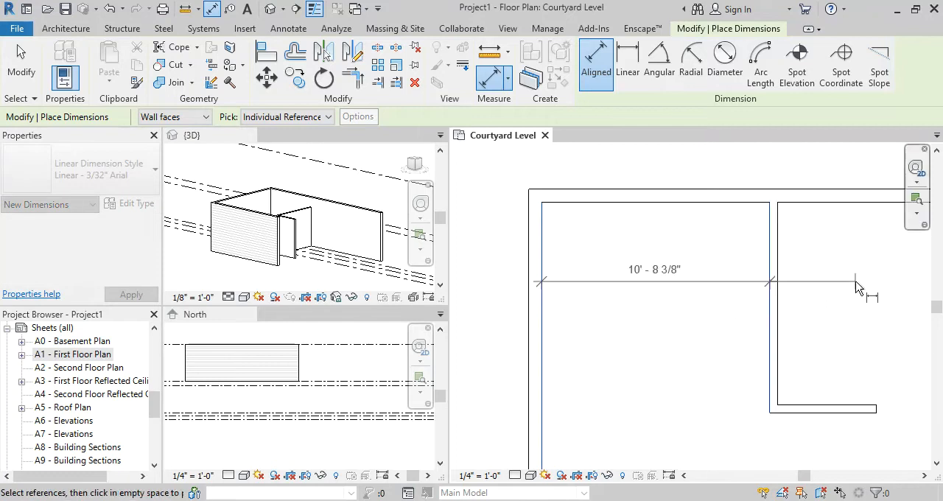
pyautogui.press('Escape')
# Set the distance from the west wall's inner face to the vertical partition to 12' - 3"
pyautogui.moveTo(840, 331); pyautogui.dragTo(823, 307, button='middle')
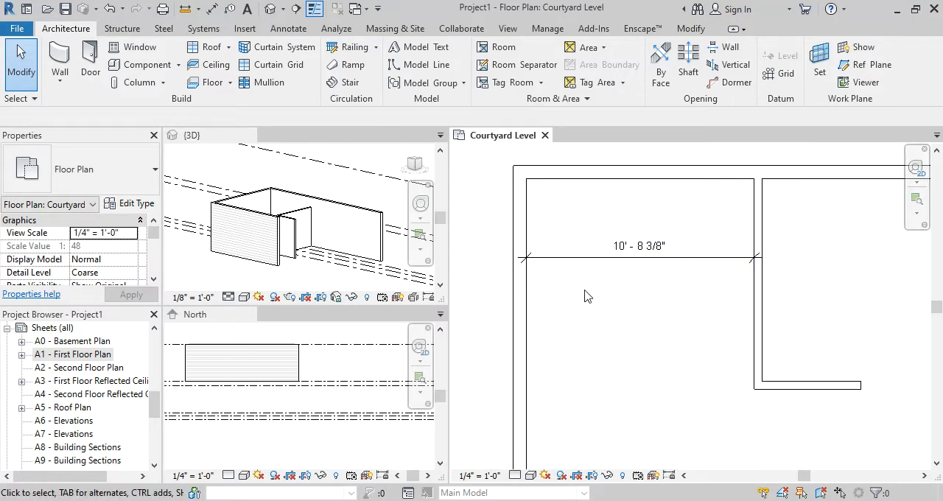
pyautogui.click(764, 308)
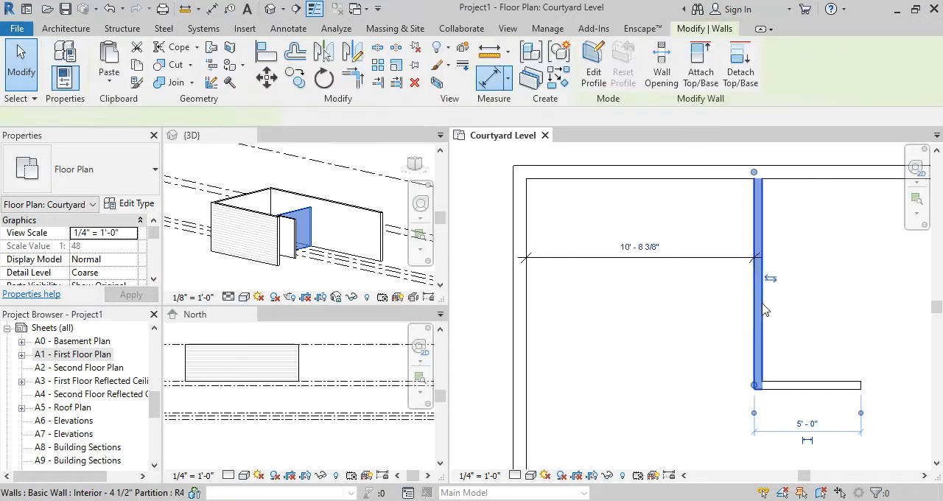
pyautogui.click(655, 246)
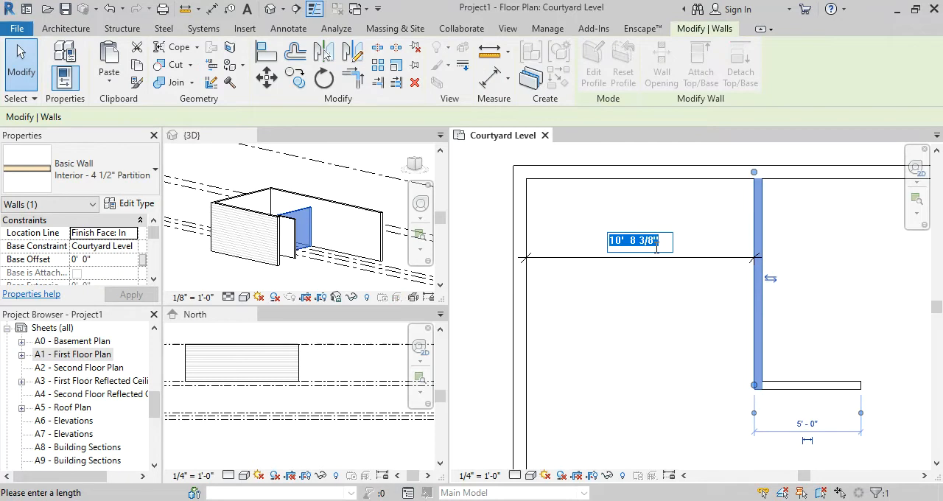
pyautogui.write("12' - 3")
pyautogui.press('Return')
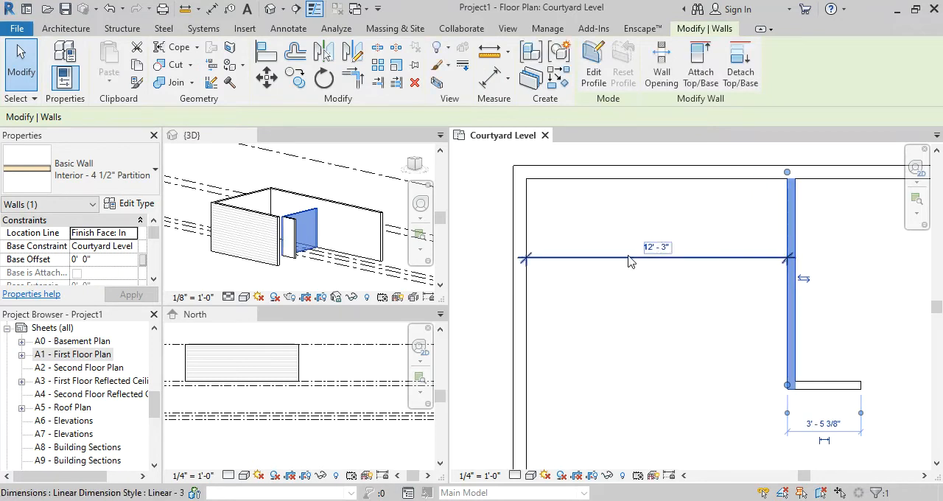
pyautogui.press('Escape')
pyautogui.scroll(-2, 662, 329)
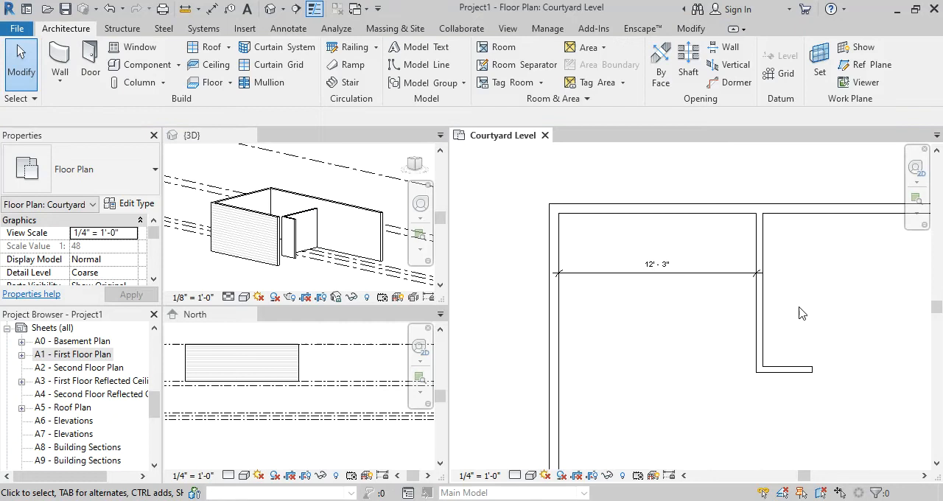
pyautogui.moveTo(841, 301); pyautogui.dragTo(772, 291, button='middle')
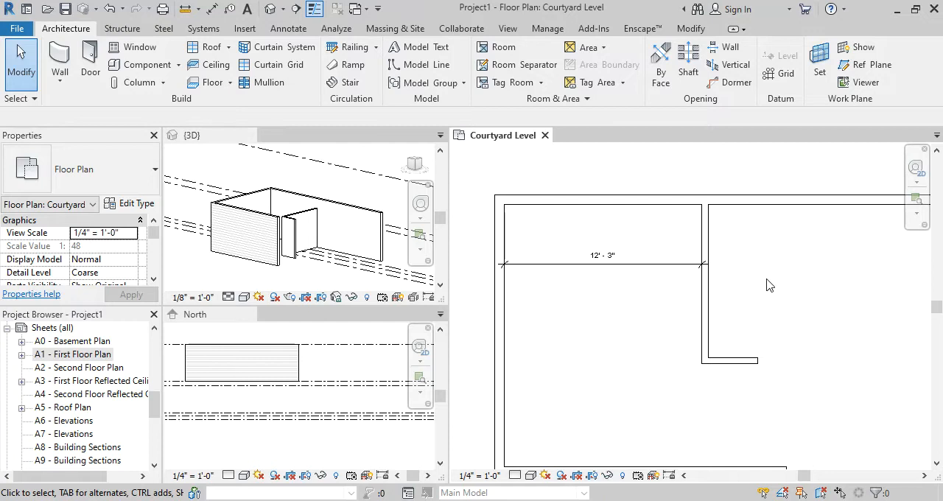
# Check the top constraint and height of the vertical and short horizontal partitions in their properties and the 3D view
pyautogui.click(703, 259)
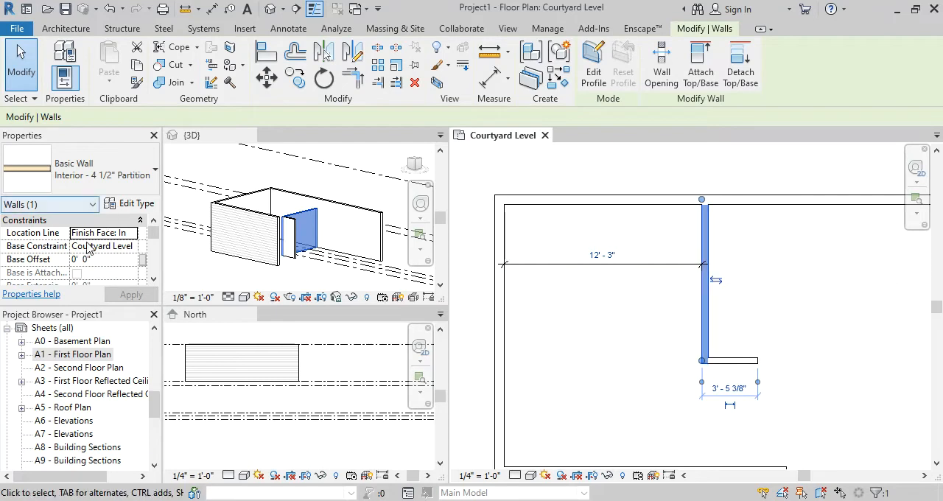
pyautogui.scroll(-3, 106, 262)
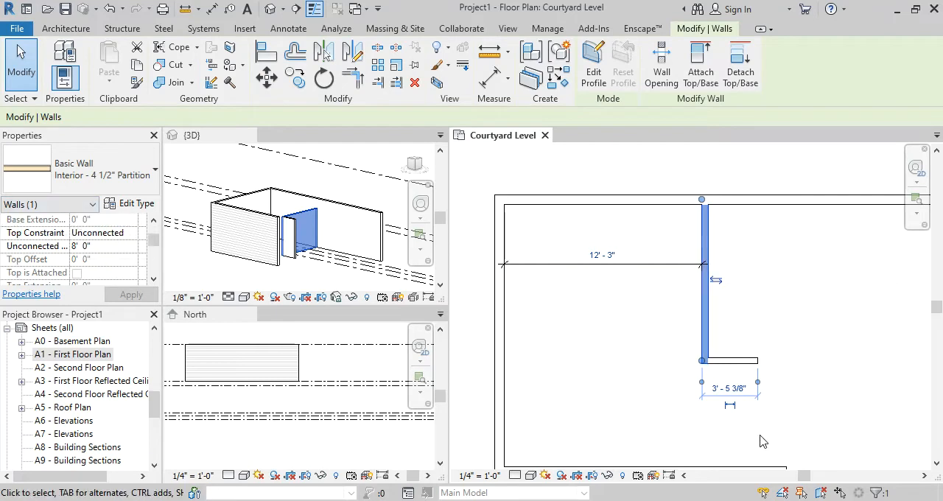
pyautogui.keyDown('ctrl'); pyautogui.click(747, 366); pyautogui.keyUp('ctrl')
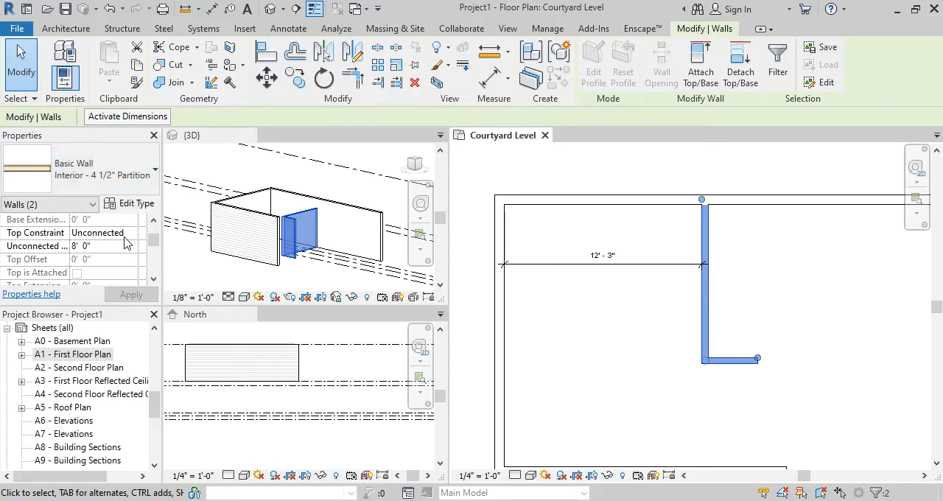
pyautogui.scroll(3, 300, 238)
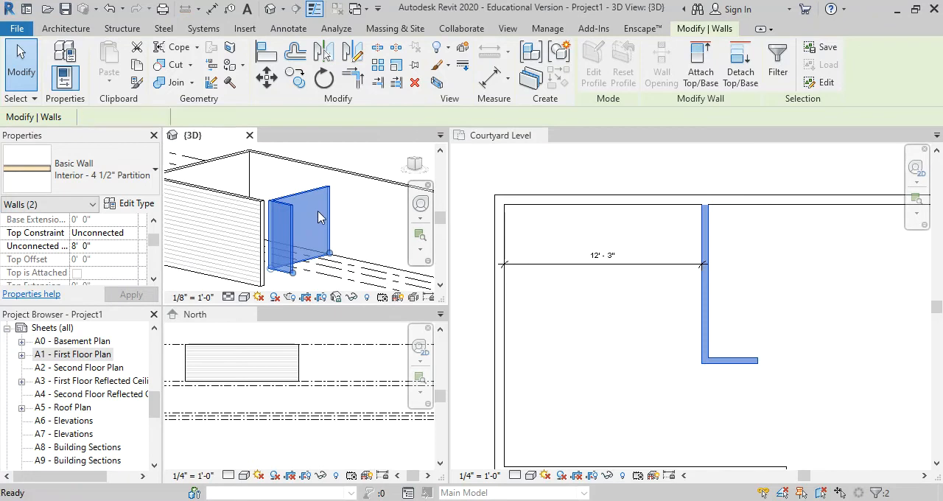
pyautogui.press('Escape')
pyautogui.scroll(3, 320, 221)
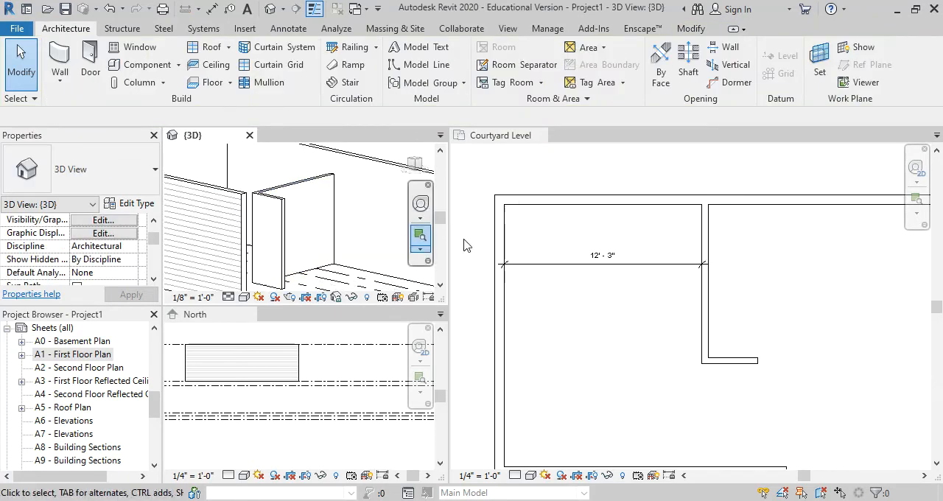
# Set the top constraint of the vertical and short horizontal partitions to Up to level: Roof
pyautogui.click(707, 240)
pyautogui.click(707, 240)
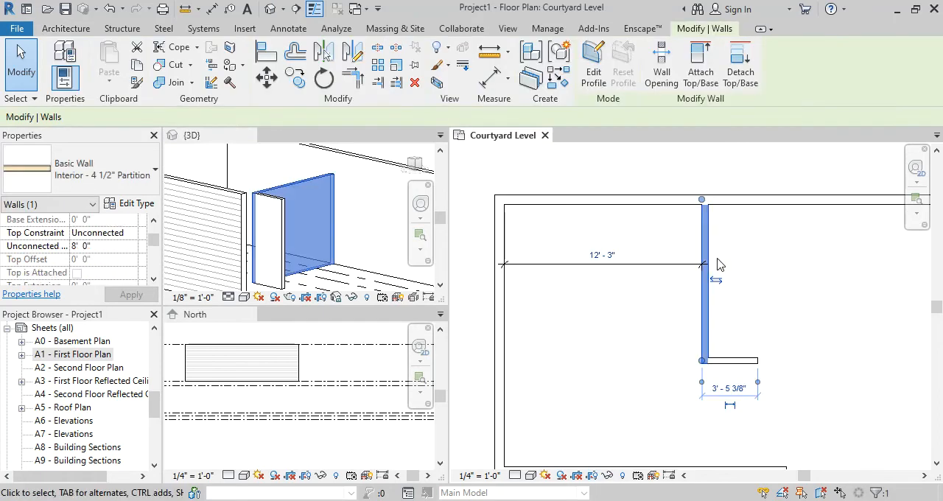
pyautogui.keyDown('ctrl'); pyautogui.click(737, 361); pyautogui.keyUp('ctrl')
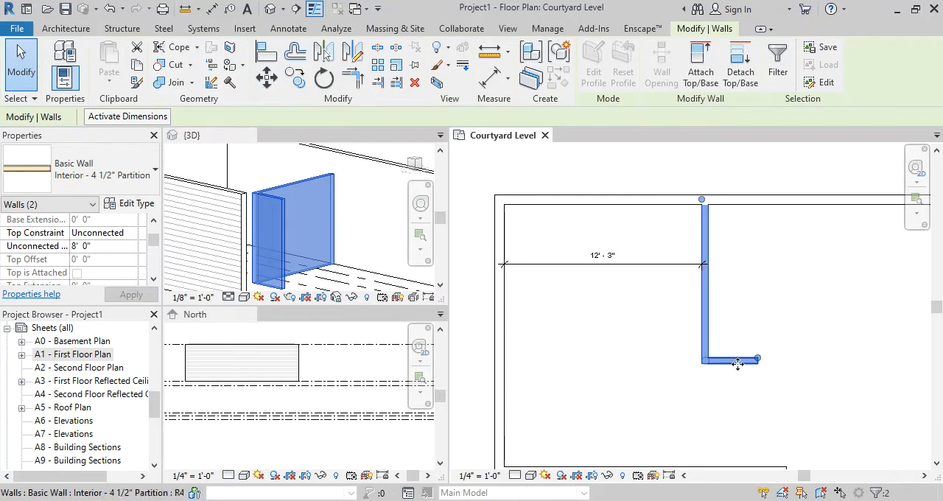
pyautogui.click(127, 236)
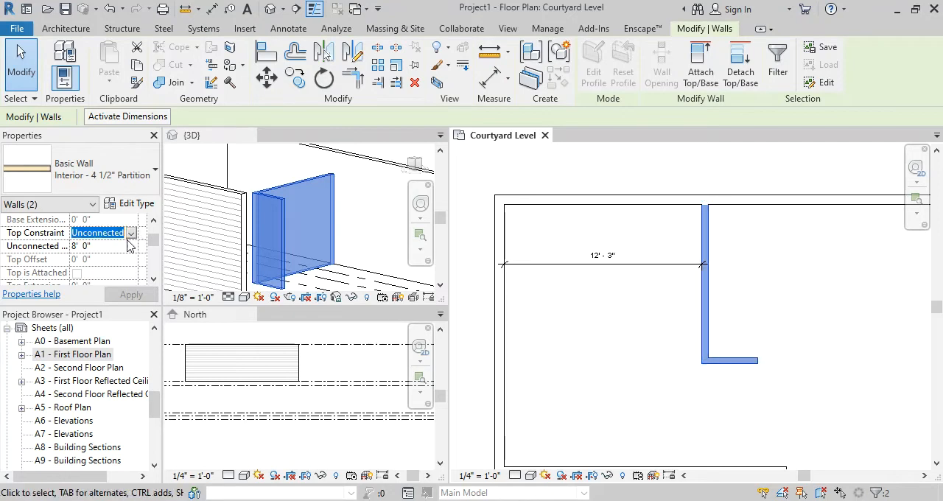
pyautogui.click(132, 233)
pyautogui.scroll(-1, 155, 289)
pyautogui.click(149, 302)
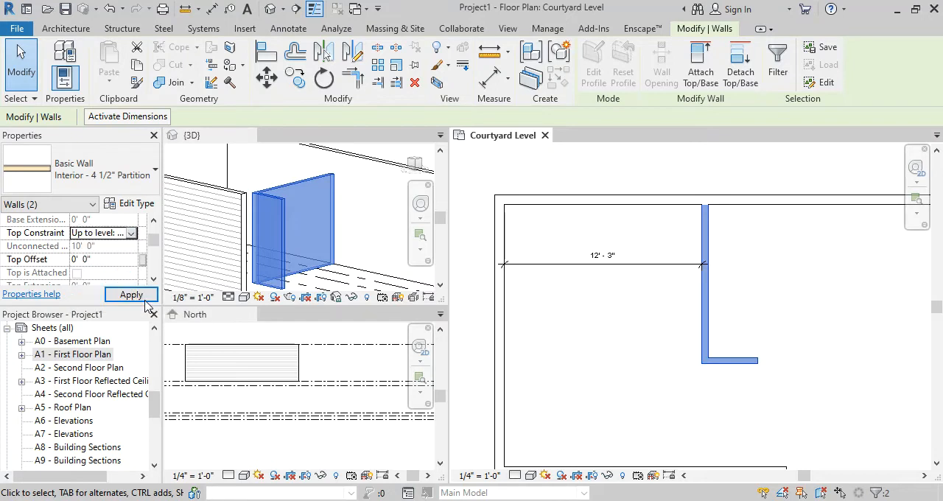
pyautogui.click(131, 296)
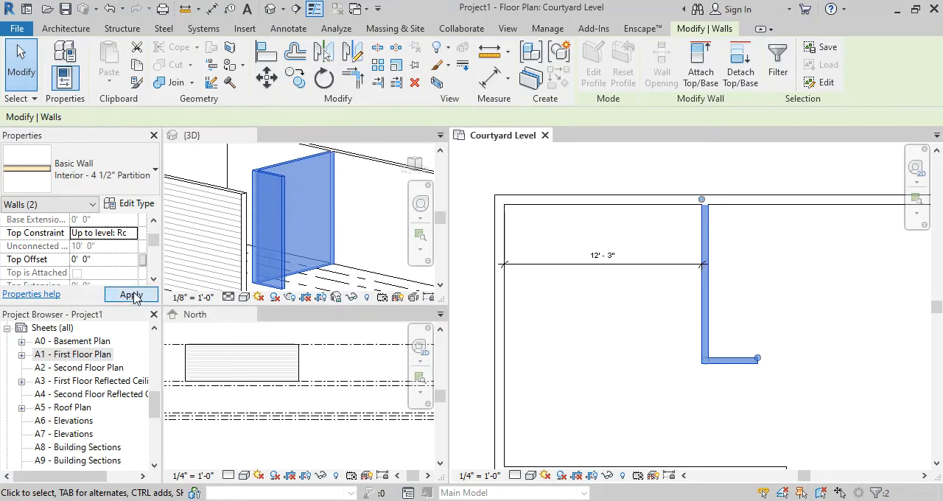
pyautogui.click(672, 366)
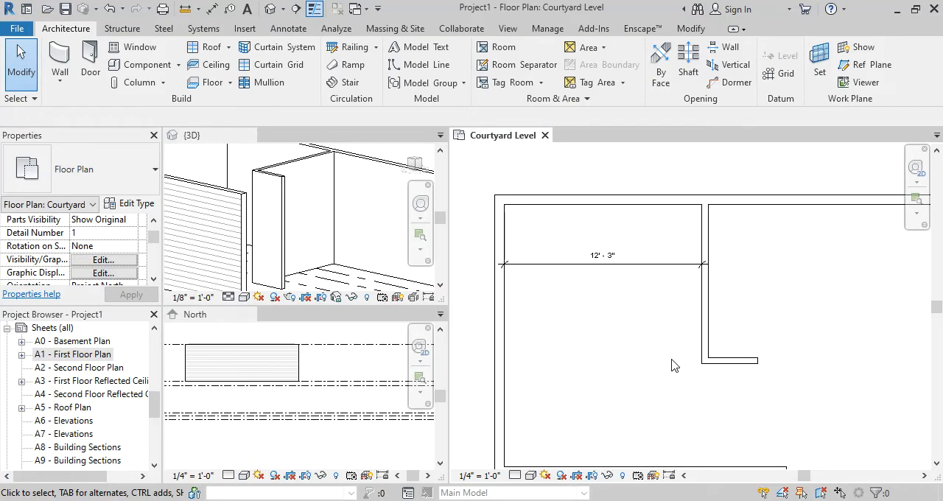
# Select the two partitions as a connected chain, constrain their tops to the Roof level, and undo the change
pyautogui.press('Tab')
pyautogui.click(710, 323)
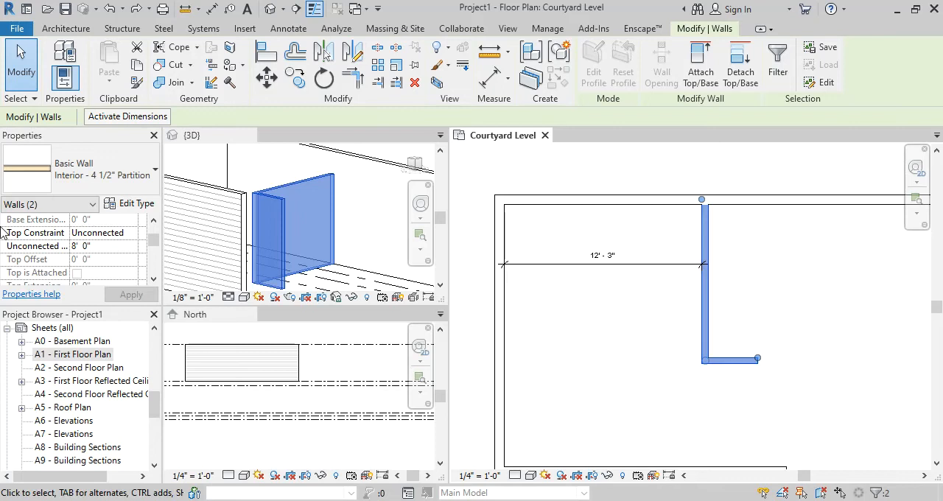
pyautogui.click(133, 234)
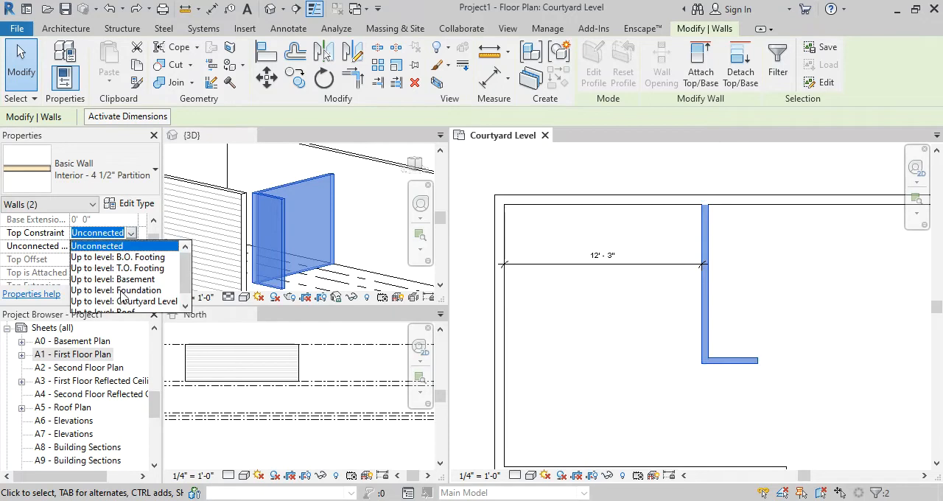
pyautogui.scroll(-1, 124, 298)
pyautogui.click(140, 302)
pyautogui.click(132, 294)
pyautogui.click(847, 363)
pyautogui.hotkey('ctrl', 'z')
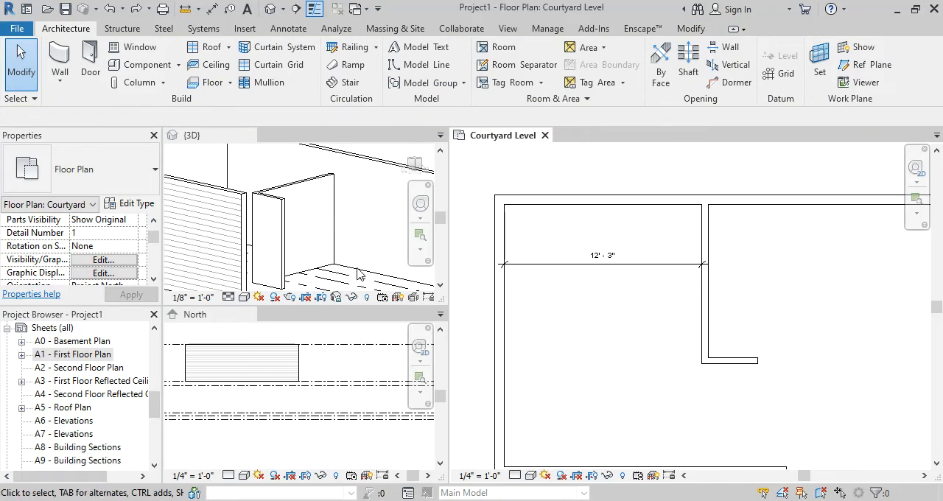
# Examine the tops and corner connection of the two interior partitions in the 3D view
pyautogui.scroll(1, 293, 220)
pyautogui.click(296, 233)
pyautogui.moveTo(331, 205); pyautogui.dragTo(338, 274, button='middle')
pyautogui.click(331, 246)
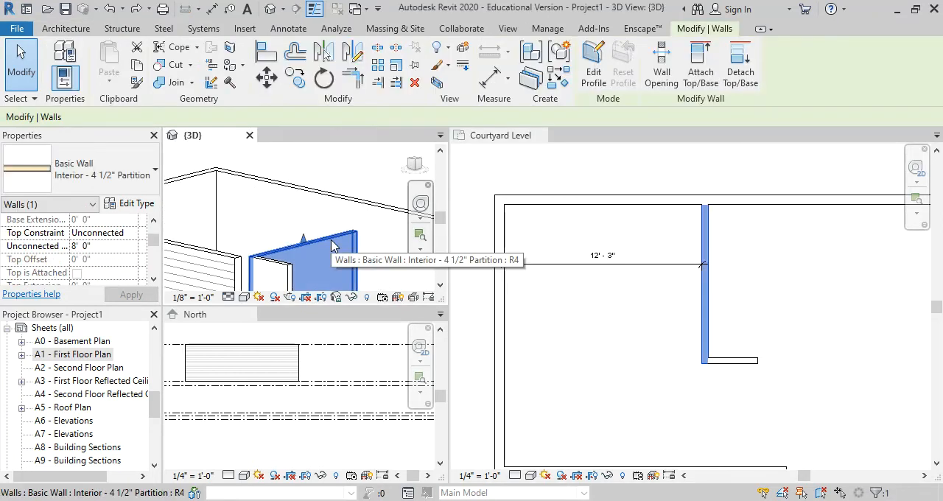
pyautogui.click(358, 168)
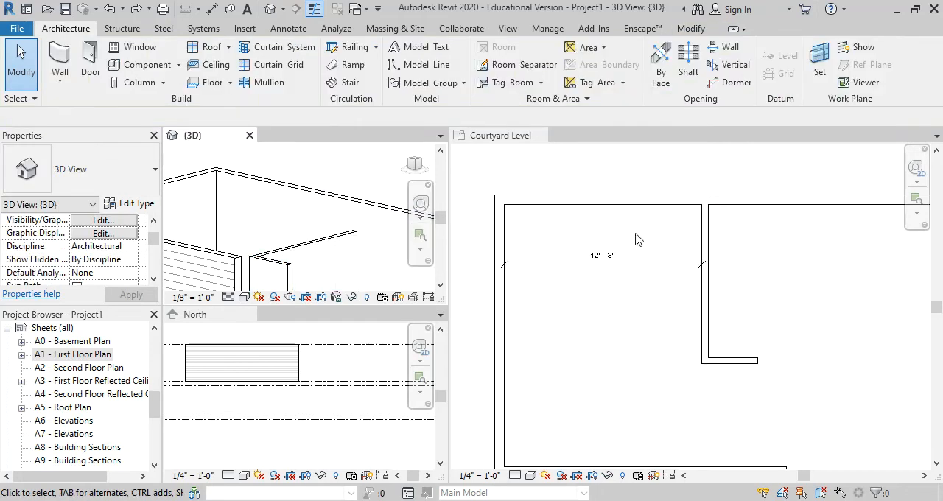
pyautogui.click(708, 245)
pyautogui.click(706, 245)
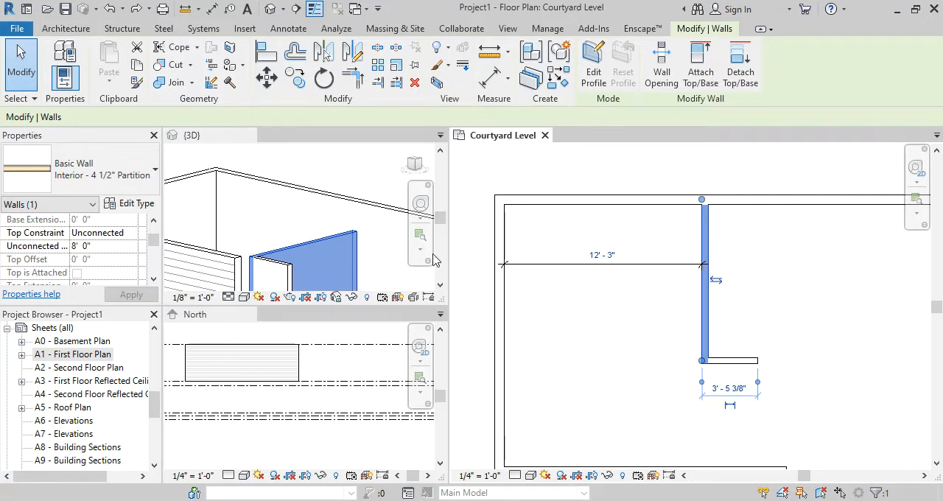
pyautogui.scroll(-1, 296, 190)
pyautogui.scroll(2, 285, 270)
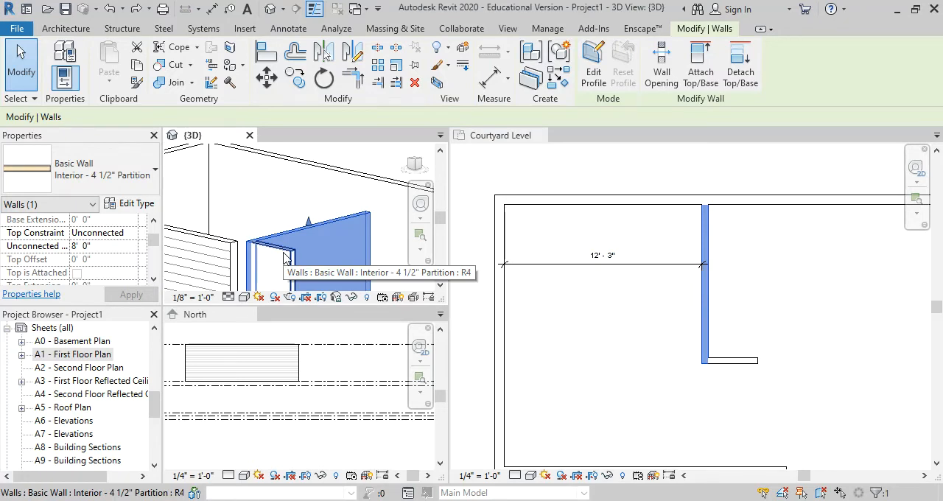
pyautogui.scroll(2, 280, 250)
pyautogui.scroll(-2, 289, 234)
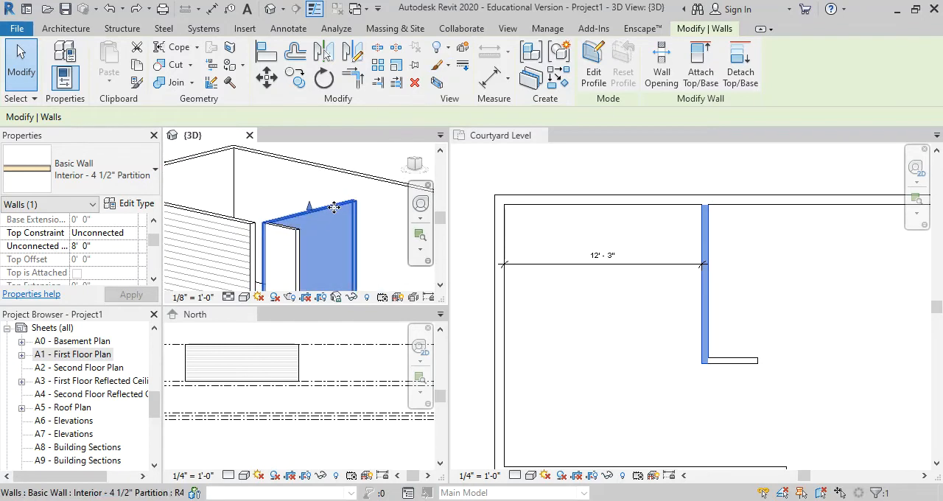
pyautogui.press('Escape')
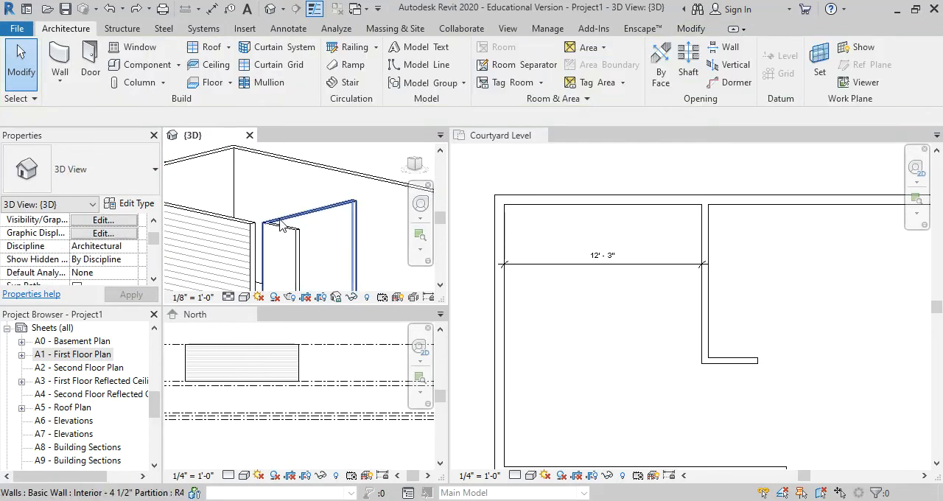
pyautogui.scroll(1, 409, 190)
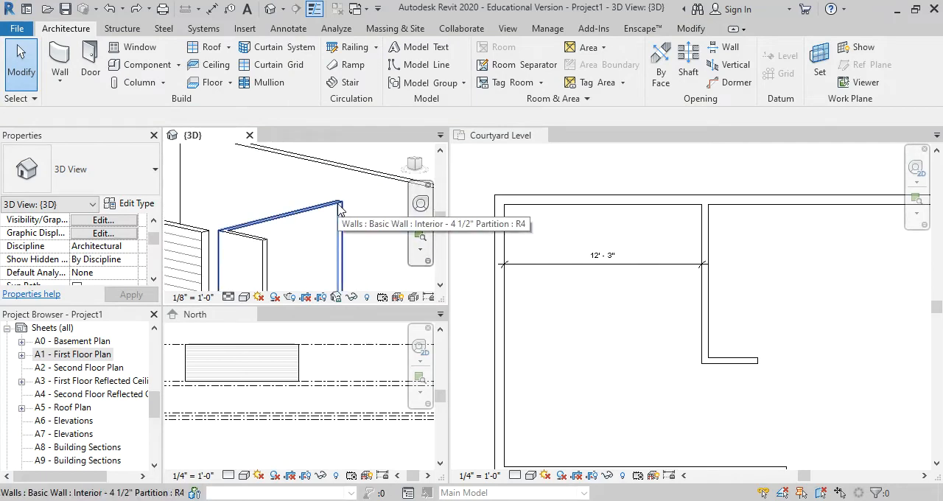
pyautogui.scroll(-2, 341, 181)
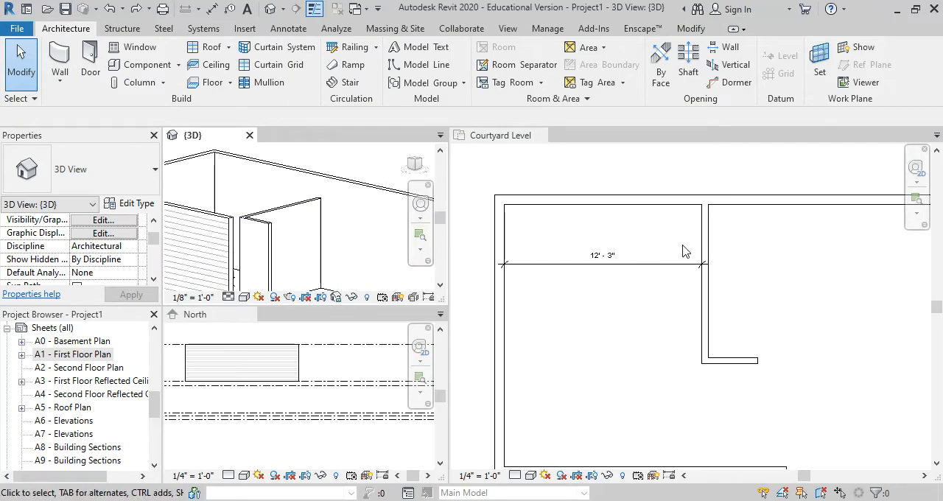
# Select the chain of connected interior partitions and set its top constraint to Up to level: Roof
pyautogui.click(728, 244)
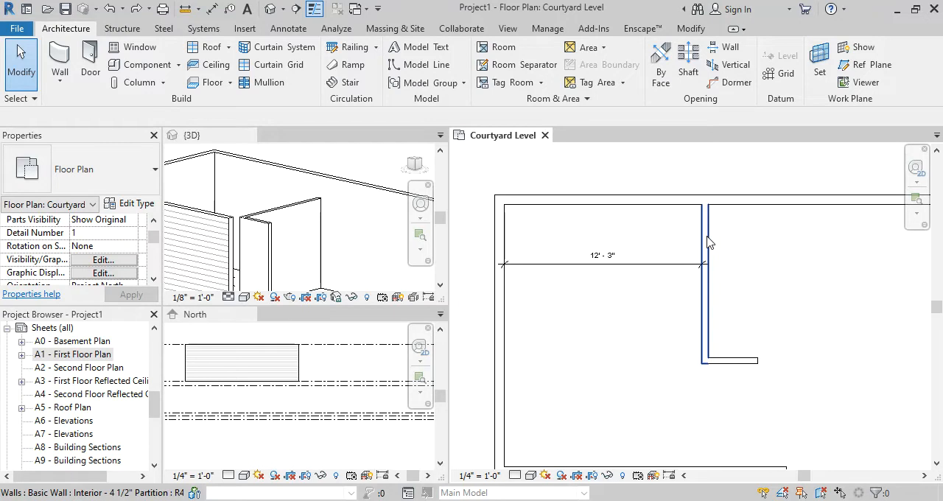
pyautogui.press('Tab')
pyautogui.click(708, 242)
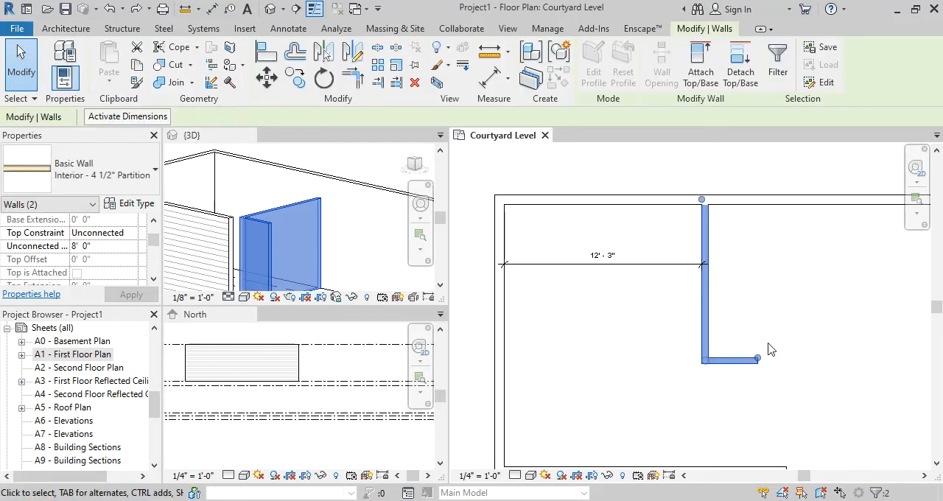
pyautogui.click(101, 237)
pyautogui.click(131, 233)
pyautogui.scroll(-1, 144, 282)
pyautogui.scroll(1, 147, 289)
pyautogui.scroll(-1, 147, 273)
pyautogui.click(124, 302)
pyautogui.click(130, 295)
pyautogui.click(619, 373)
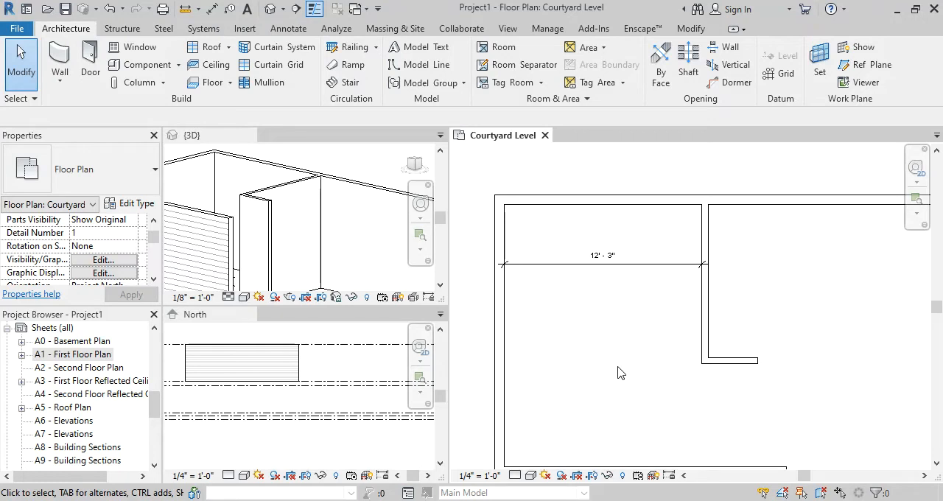
# Examine the short horizontal partition's free end and its temporary dimensions to the surrounding walls
pyautogui.scroll(-2, 760, 290)
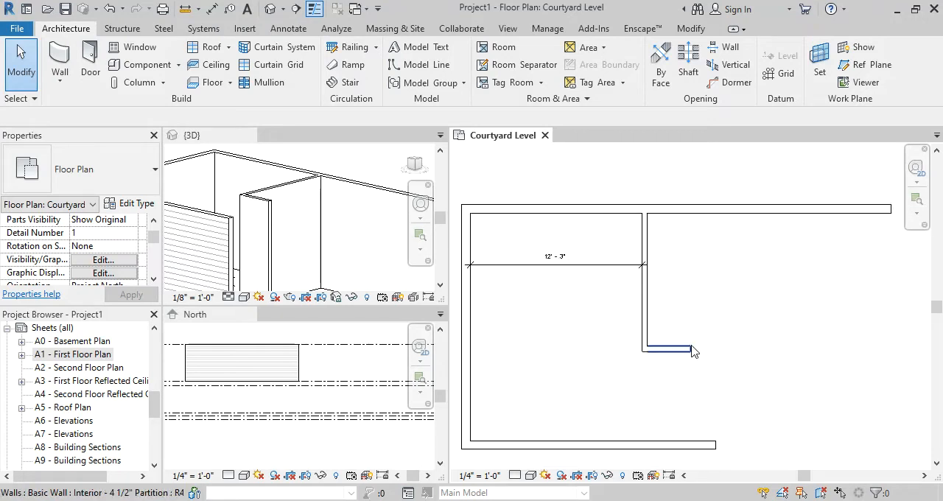
pyautogui.click(693, 354)
pyautogui.scroll(3, 699, 342)
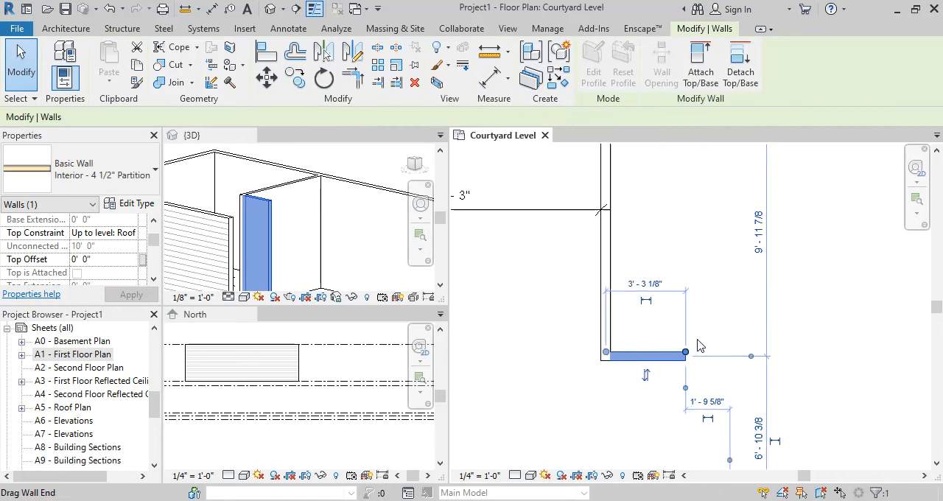
pyautogui.scroll(-2, 707, 284)
pyautogui.click(708, 250)
pyautogui.scroll(-1, 707, 248)
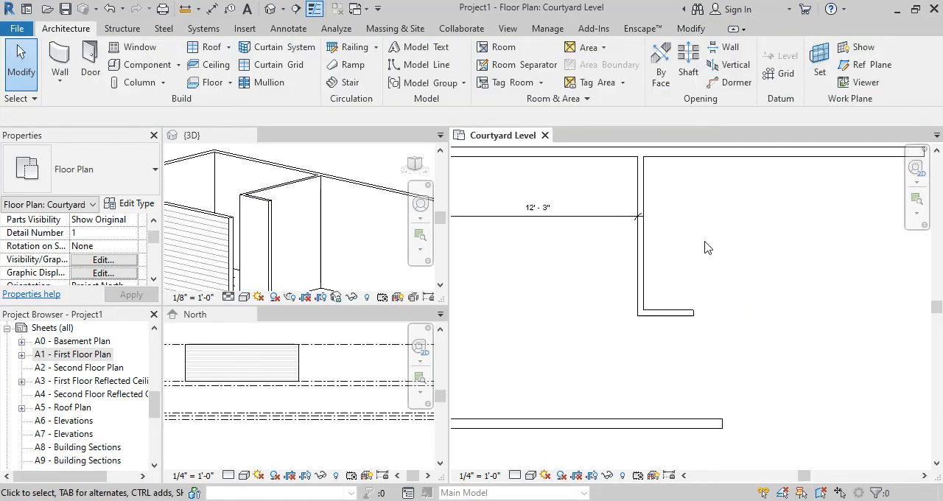
pyautogui.moveTo(707, 248); pyautogui.dragTo(594, 284, button='middle')
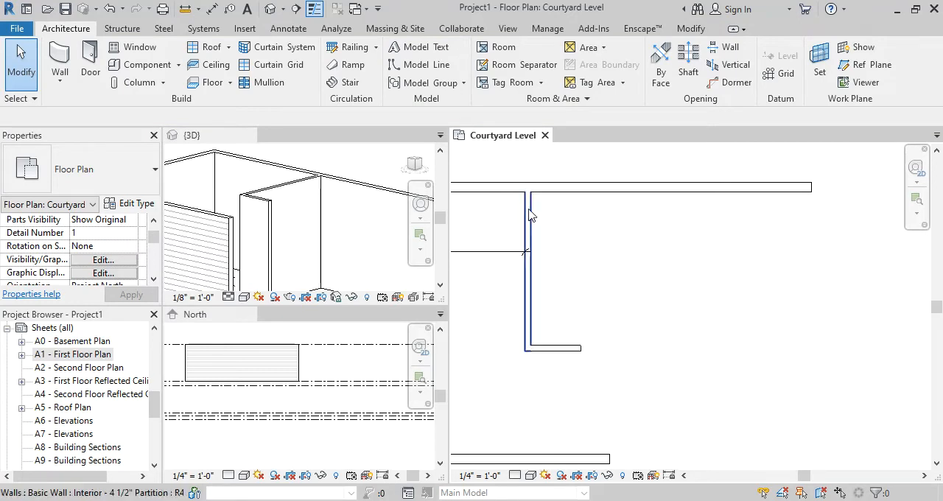
# Draw a matching vertical partition about 10' long down from the upper exterior wall, and undo it
pyautogui.moveTo(611, 258); pyautogui.dragTo(657, 247, button='middle')
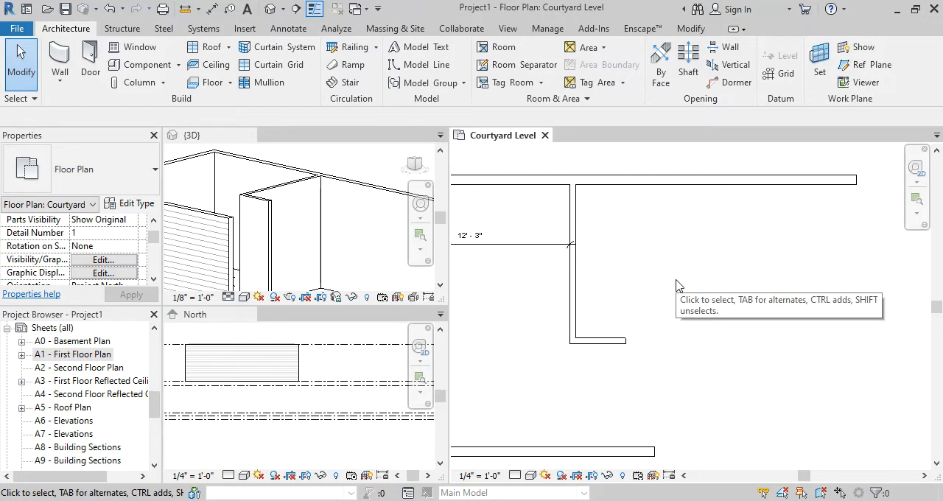
pyautogui.click(578, 300)
pyautogui.press('c')
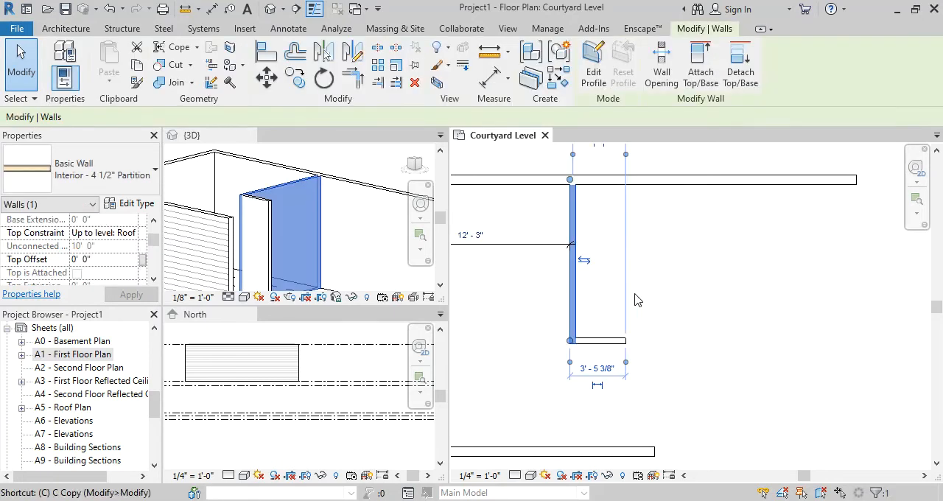
pyautogui.press('s')
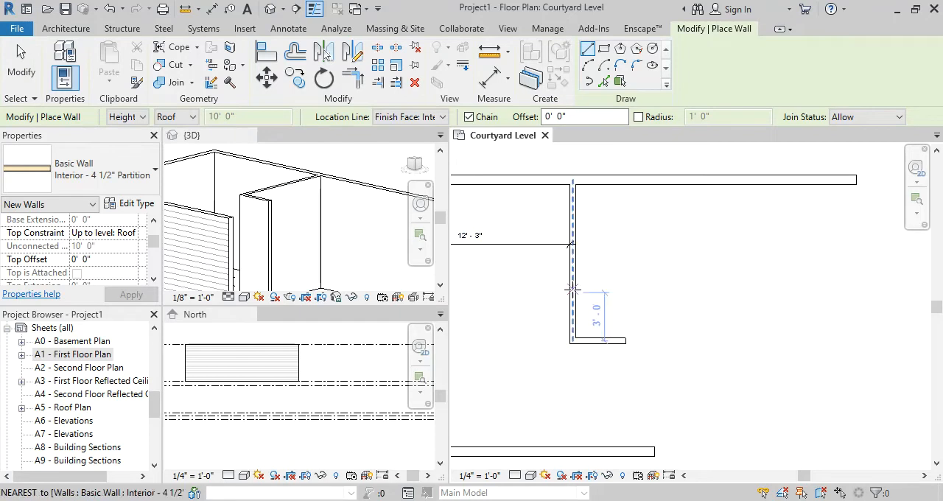
pyautogui.scroll(1, 656, 226)
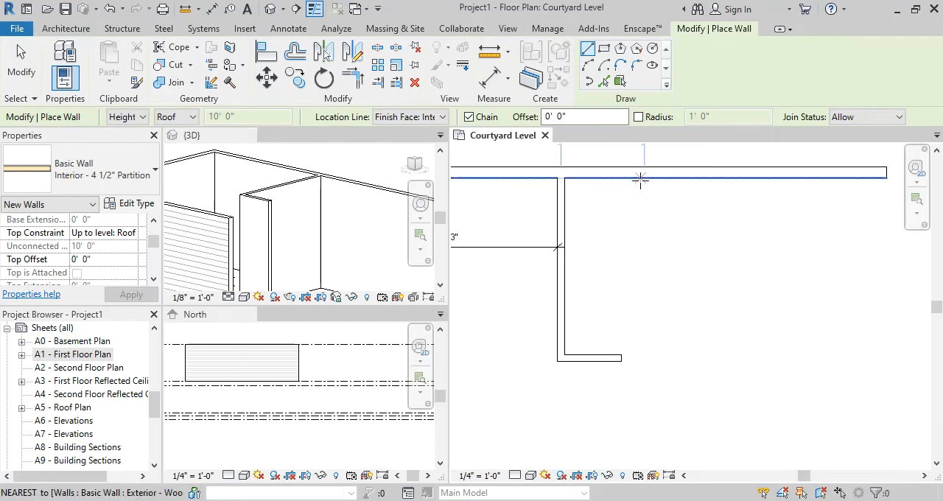
pyautogui.click(644, 177)
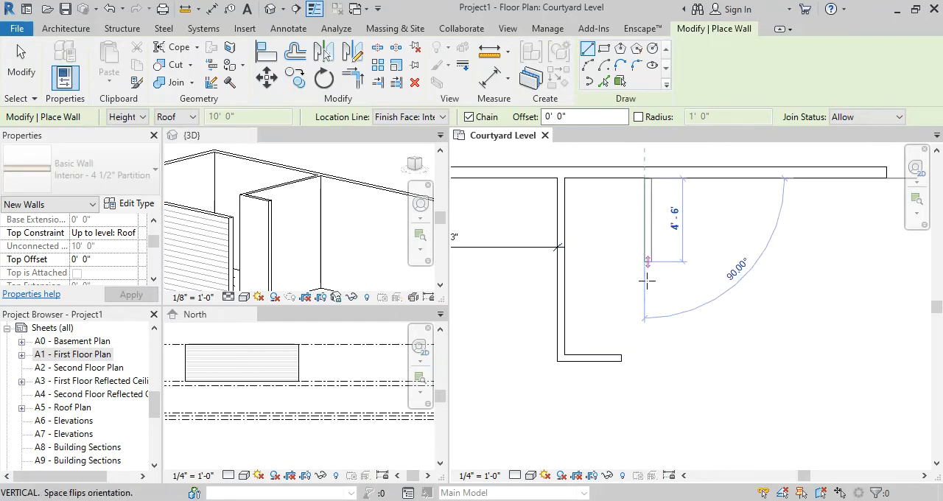
pyautogui.click(647, 362)
pyautogui.press('Escape')
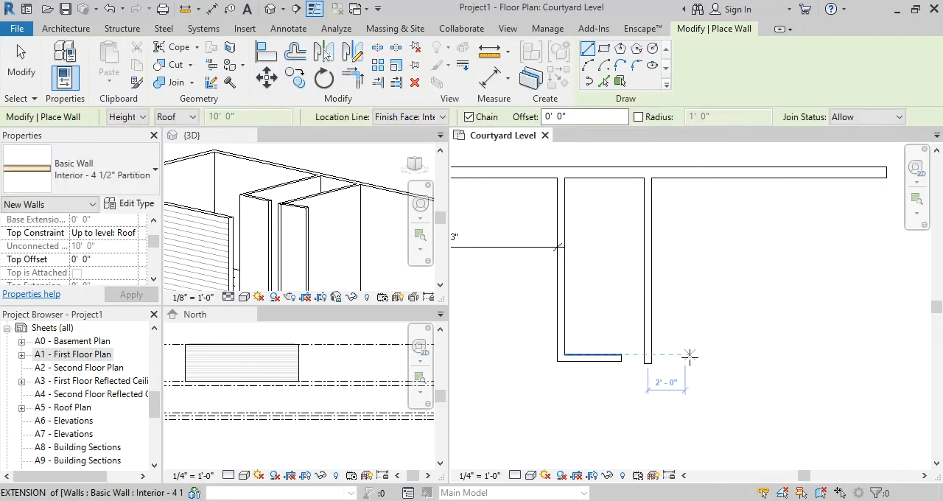
pyautogui.press('Escape')
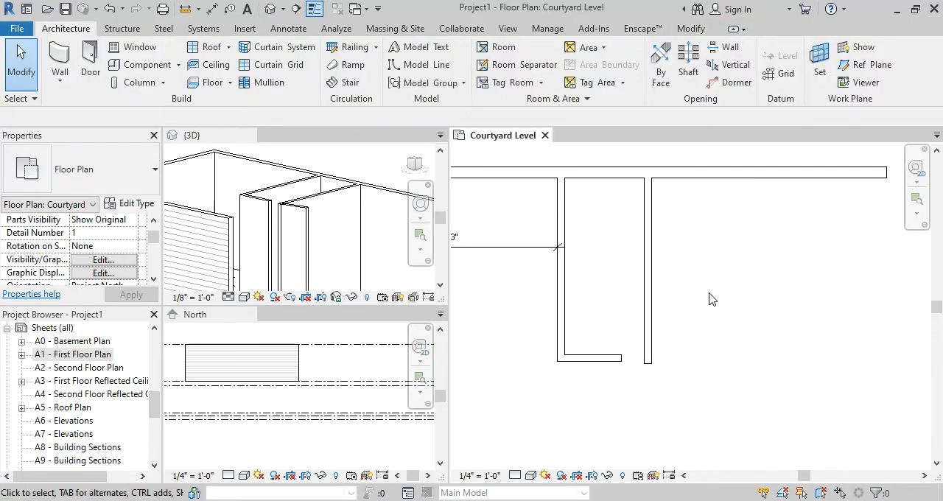
pyautogui.hotkey('ctrl', 'z')
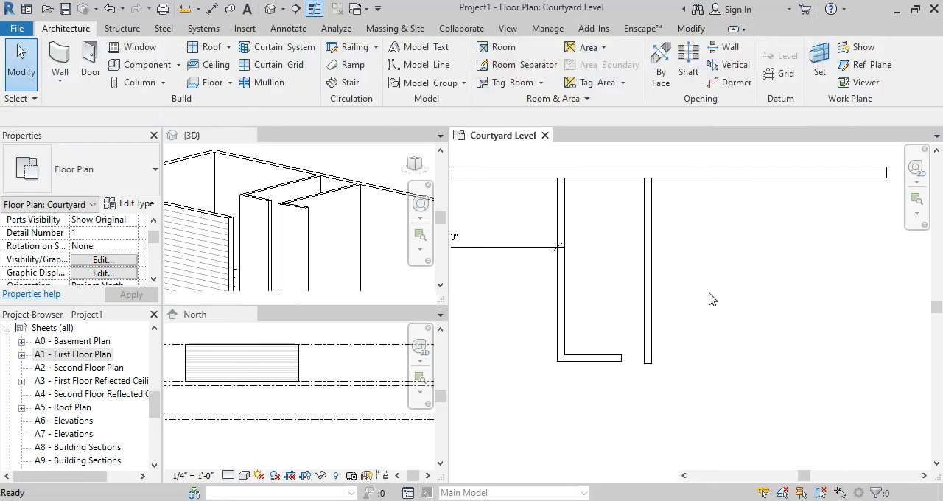
# Draw another vertical partition about 10' long from the upper exterior wall, slightly farther from the existing partition
pyautogui.click(559, 288)
pyautogui.press('w')
pyautogui.press('a')
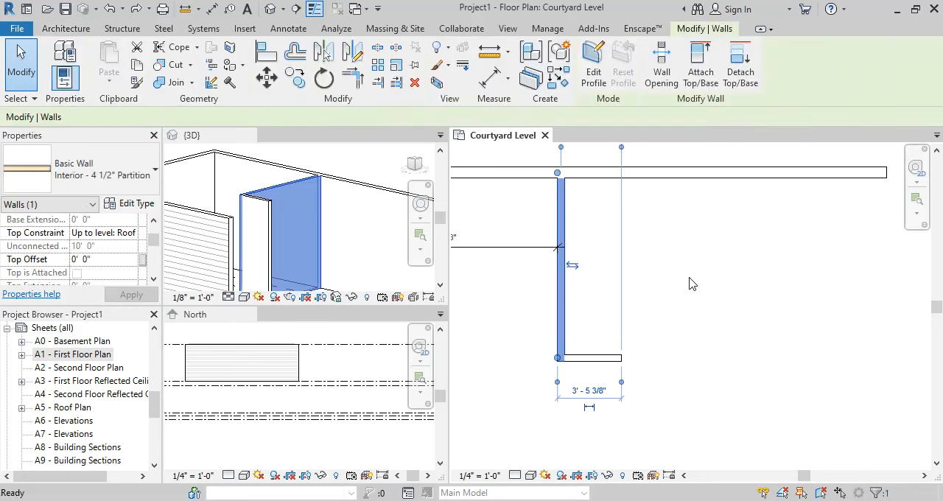
pyautogui.click(663, 178)
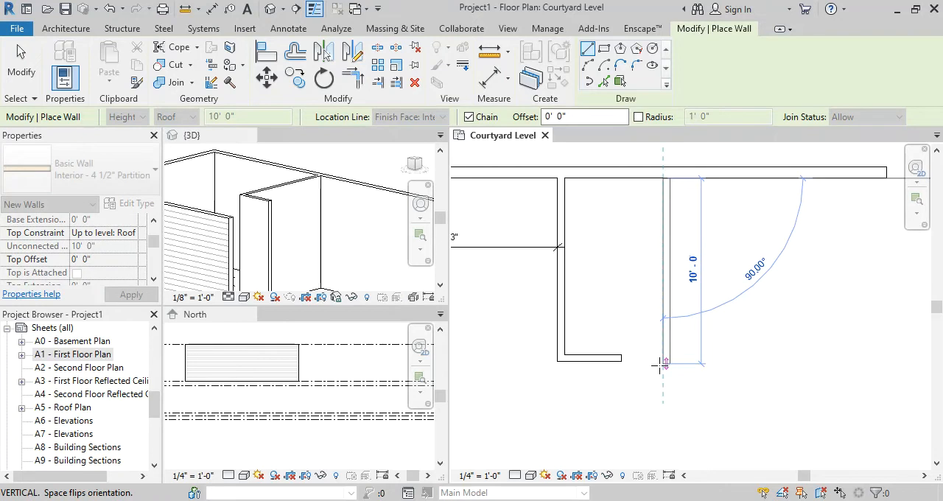
pyautogui.click(666, 362)
pyautogui.press('Escape')
pyautogui.press('Escape')
# Cycle the new partition's temporary dimension witness line to the neighbouring partition's near face, and undo the partition
pyautogui.scroll(-1, 602, 272)
pyautogui.moveTo(603, 272); pyautogui.dragTo(623, 311, button='middle')
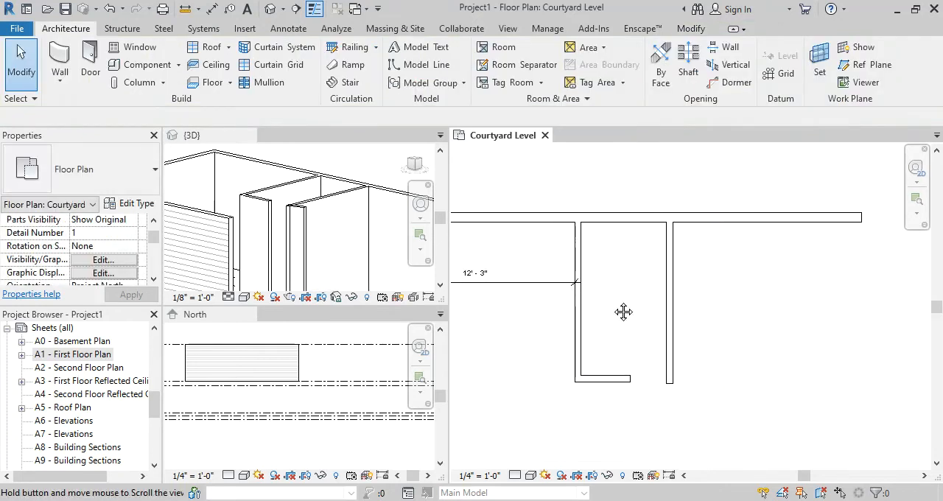
pyautogui.click(667, 317)
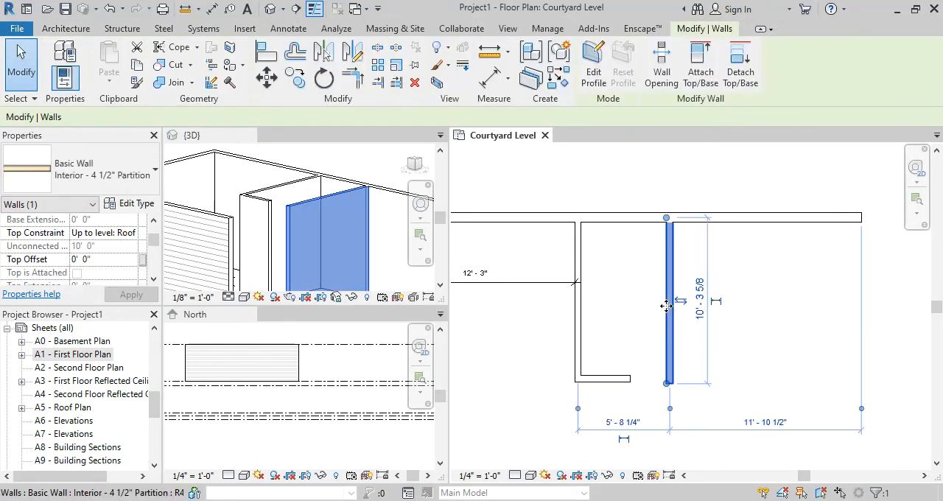
pyautogui.scroll(2, 623, 414)
pyautogui.moveTo(622, 415); pyautogui.dragTo(627, 302, button='middle')
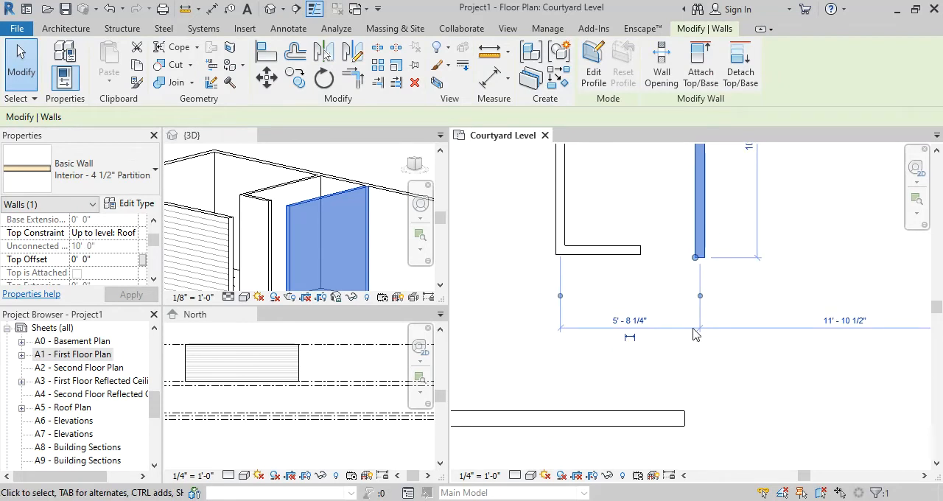
pyautogui.click(560, 296)
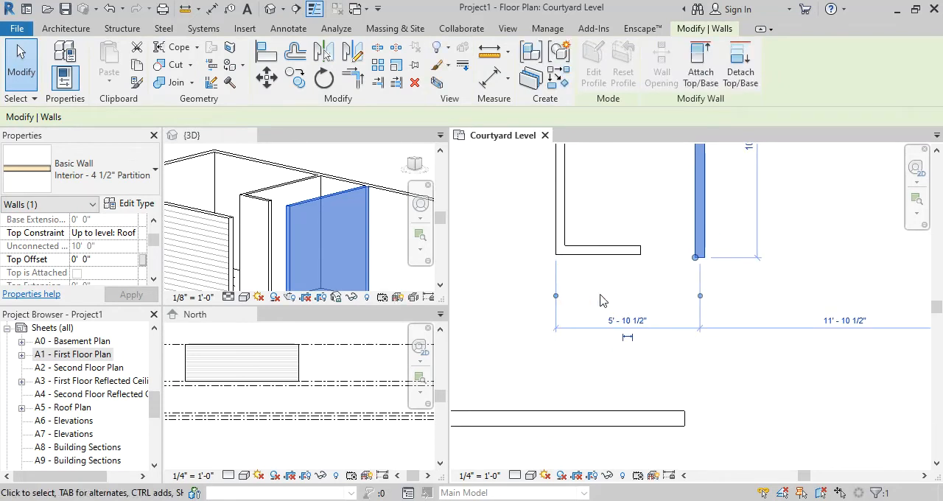
pyautogui.click(555, 295)
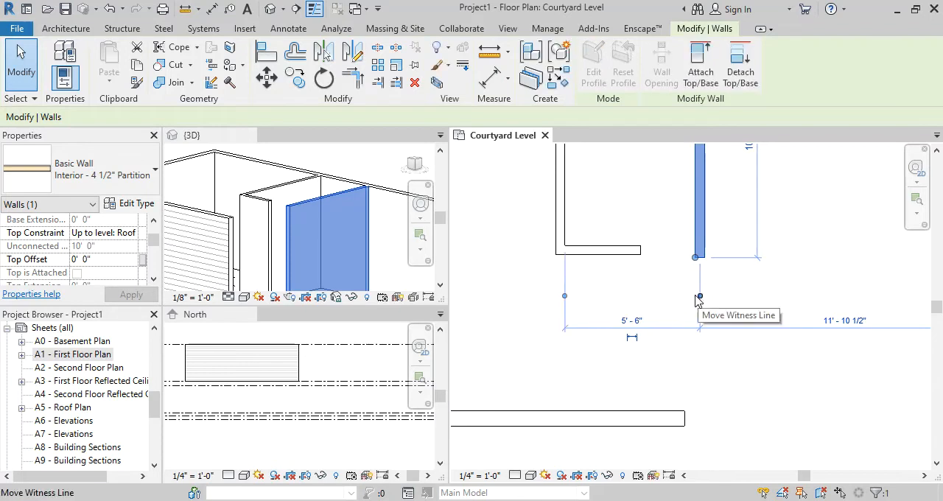
pyautogui.click(778, 272)
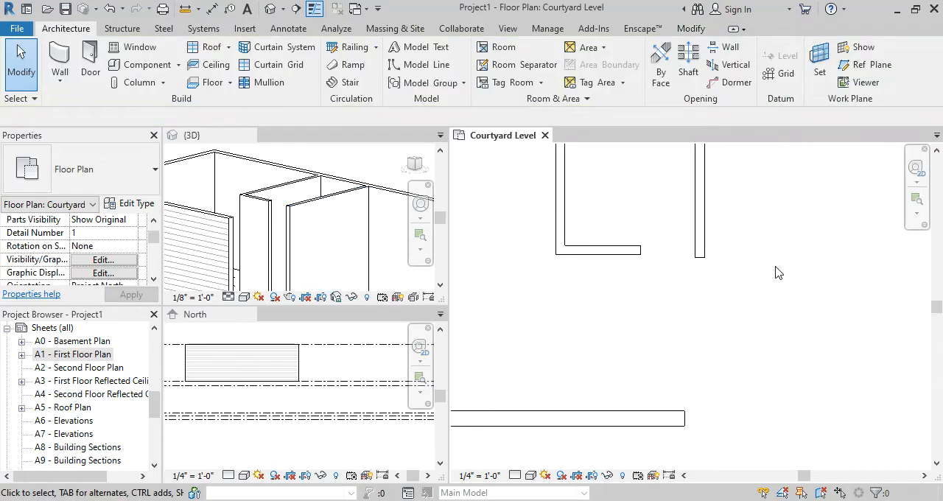
pyautogui.hotkey('ctrl', 'z')
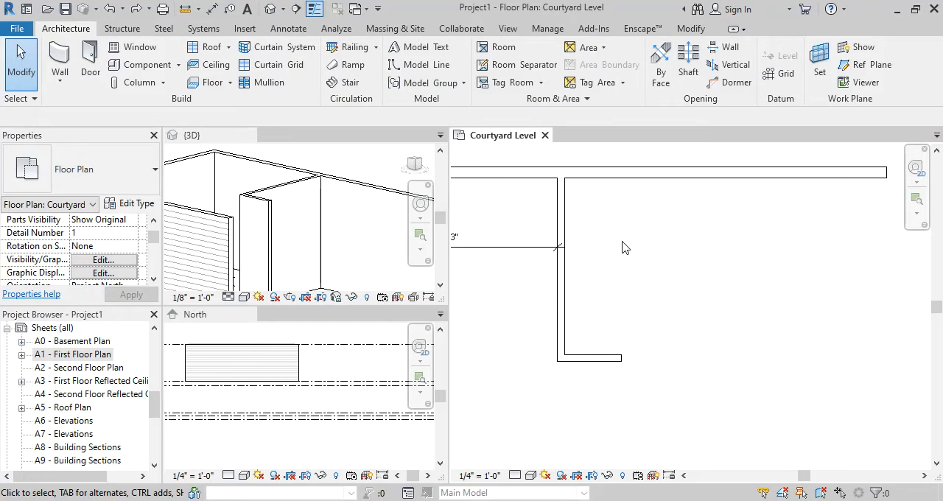
pyautogui.press('d')
pyautogui.press('i')
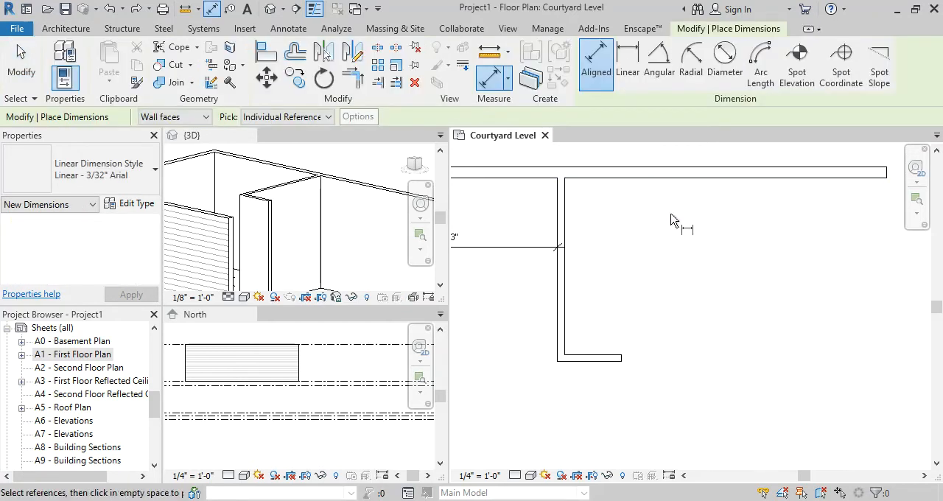
pyautogui.press('Escape')
# Draw a matching vertical partition about 11' long from the upper exterior wall, ending below the short horizontal partition
pyautogui.click(555, 291)
pyautogui.press('w')
pyautogui.press('a')
pyautogui.click(663, 179)
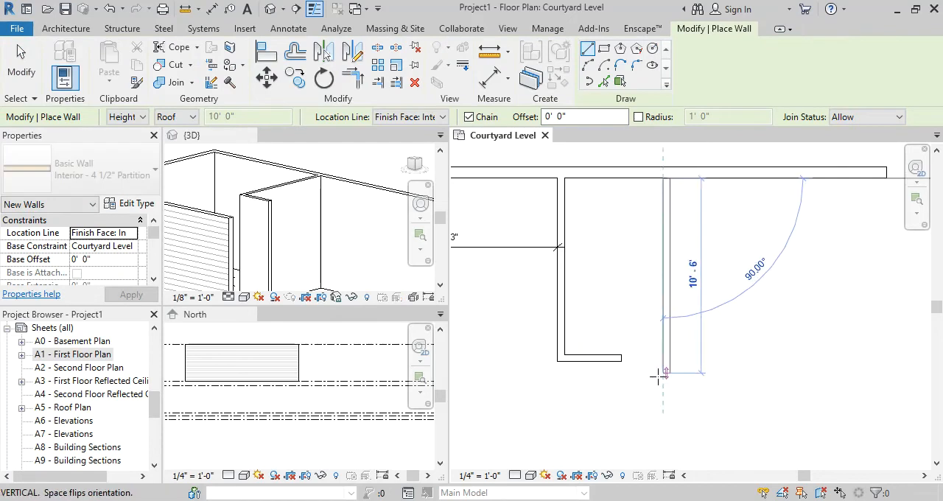
pyautogui.click(656, 385)
pyautogui.press('Escape')
pyautogui.press('Escape')
# Set the clear distance between the facing faces of the two vertical partitions to 5'
pyautogui.scroll(2, 623, 301)
pyautogui.moveTo(618, 277); pyautogui.dragTo(617, 326, button='middle')
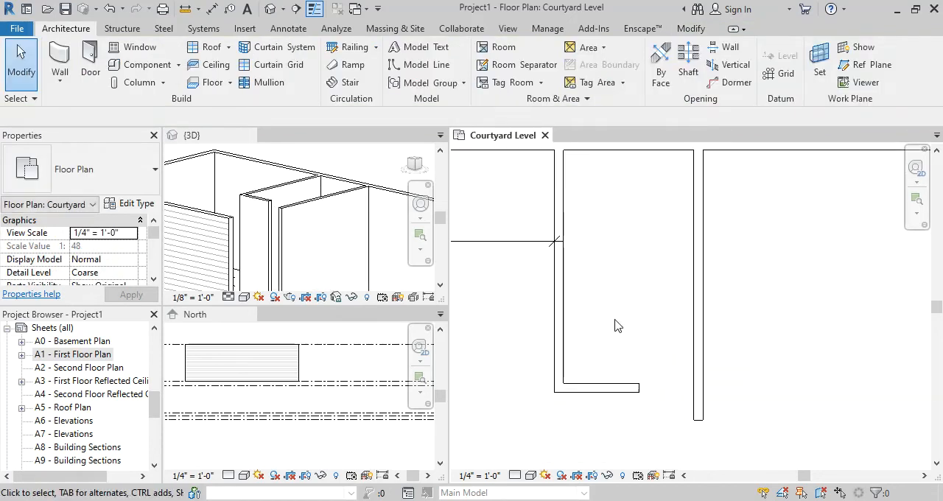
pyautogui.click(702, 319)
pyautogui.moveTo(558, 446); pyautogui.dragTo(563, 447)
pyautogui.moveTo(698, 446); pyautogui.dragTo(694, 446)
pyautogui.click(628, 458)
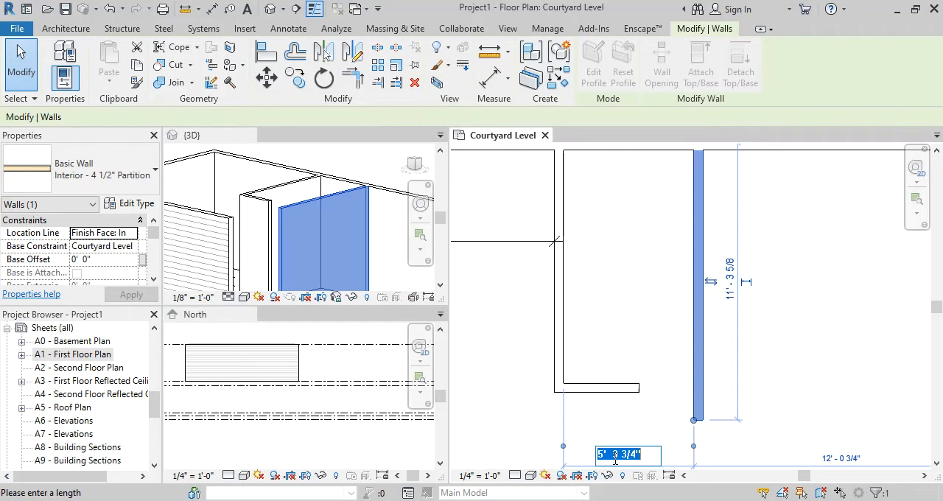
pyautogui.write('5')
pyautogui.press('Return')
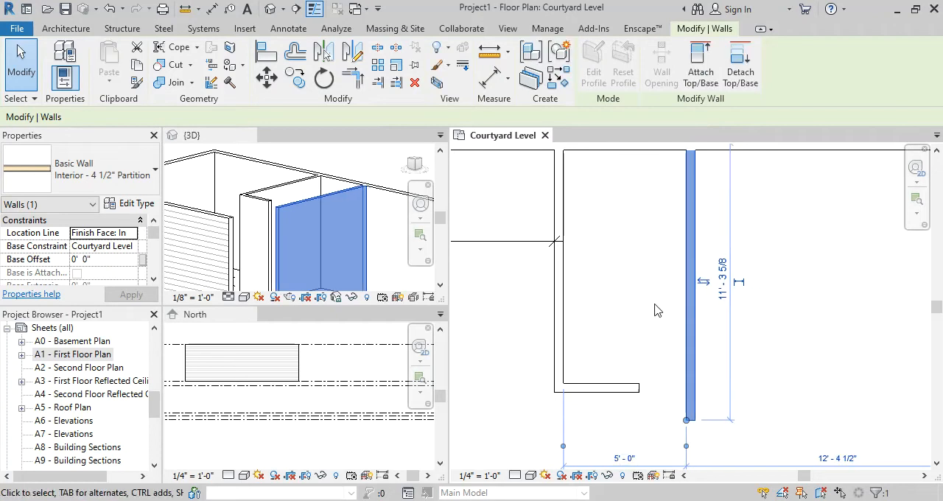
# Place an aligned dimension between the facing faces of the two vertical partitions
pyautogui.click(657, 310)
pyautogui.press('d')
pyautogui.press('i')
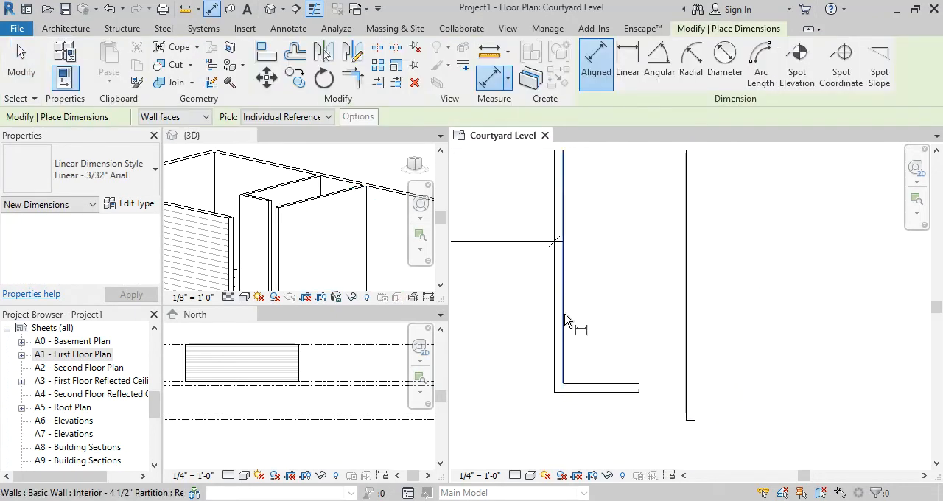
pyautogui.click(564, 324)
pyautogui.click(685, 330)
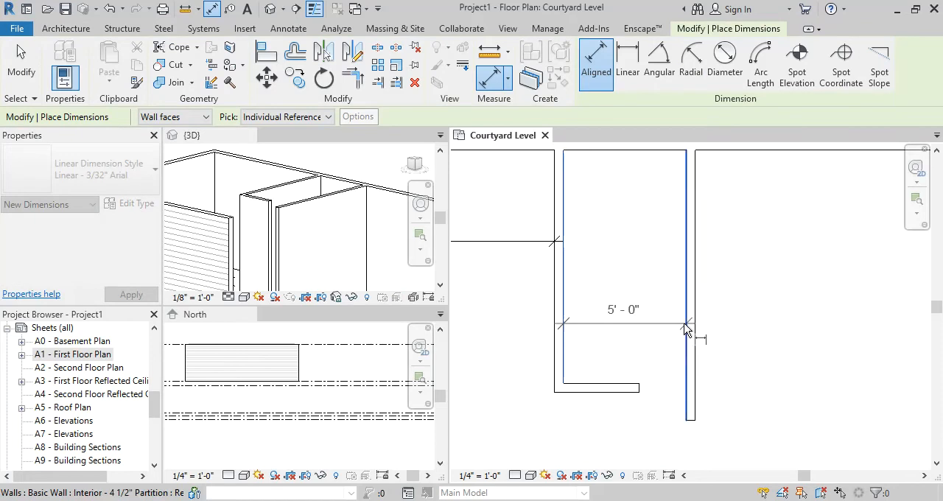
pyautogui.click(737, 296)
pyautogui.press('Escape')
pyautogui.press('Escape')
pyautogui.click(645, 295)
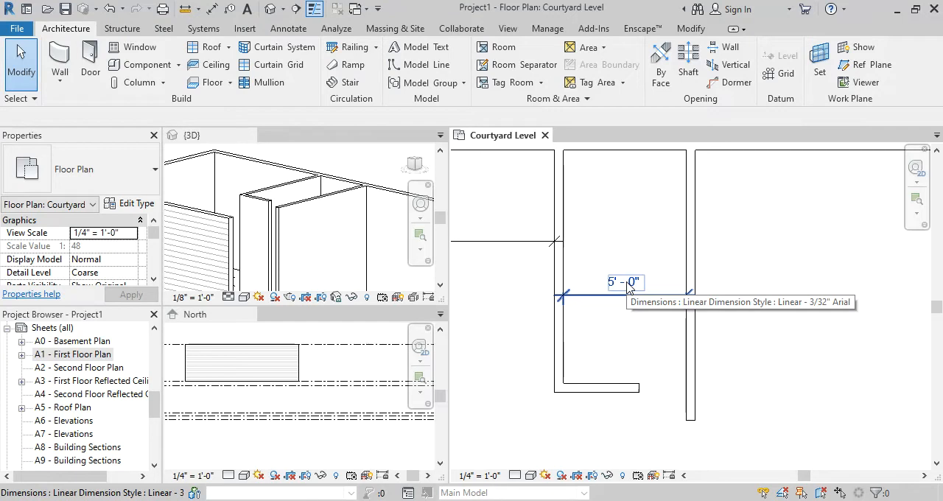
pyautogui.click(632, 329)
# Examine the new partition's free end and its position relative to the short horizontal partition and surrounding walls
pyautogui.scroll(-2, 632, 329)
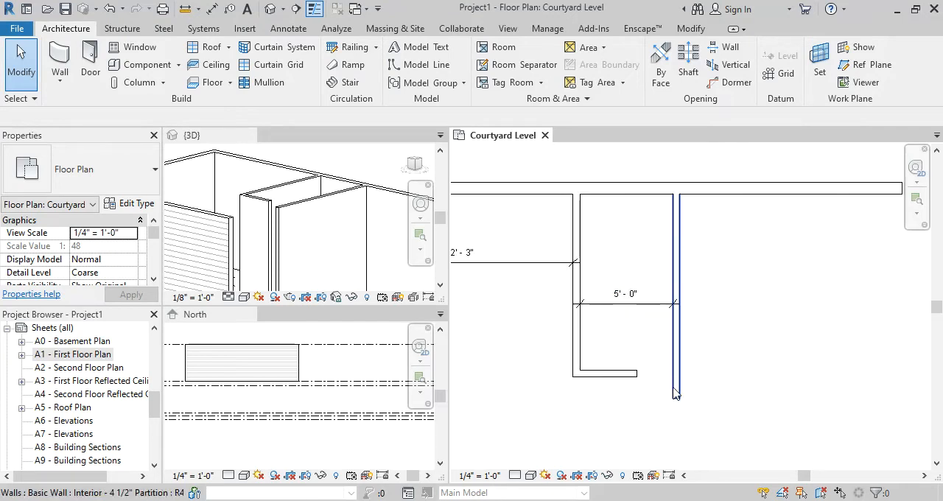
pyautogui.scroll(1, 667, 391)
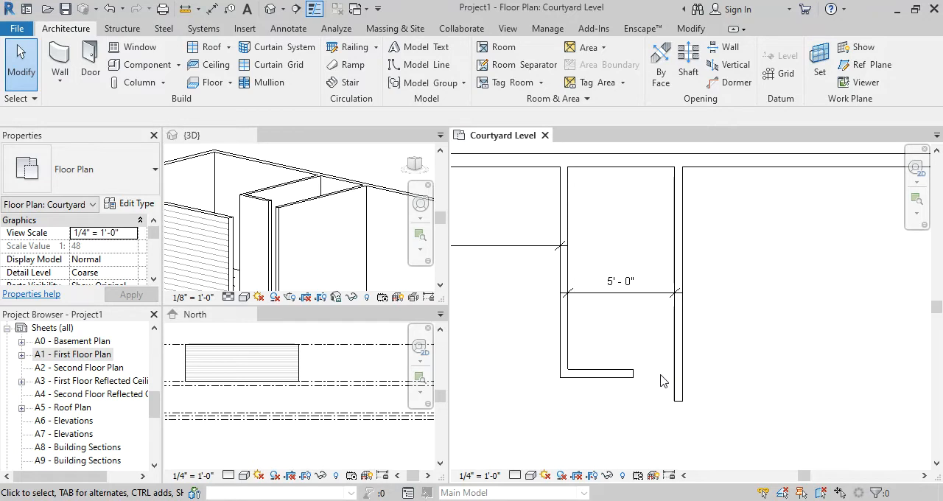
pyautogui.scroll(1, 662, 381)
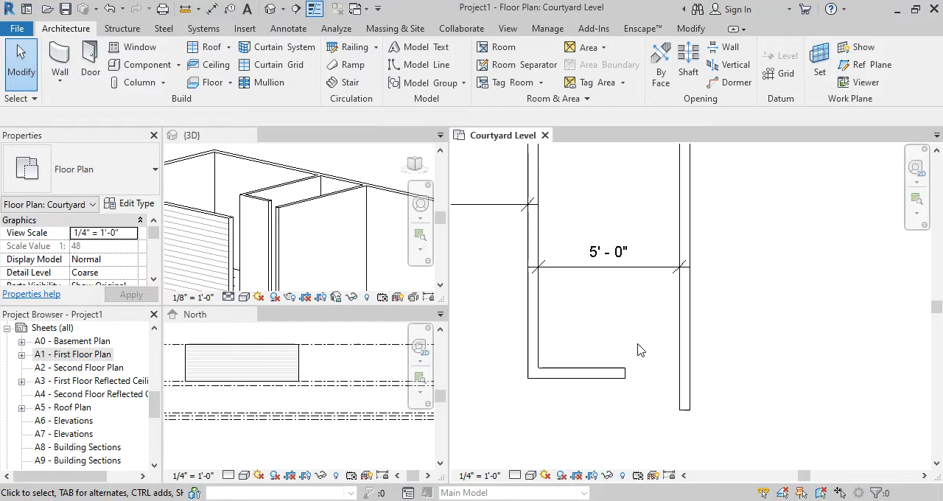
pyautogui.scroll(-2, 602, 339)
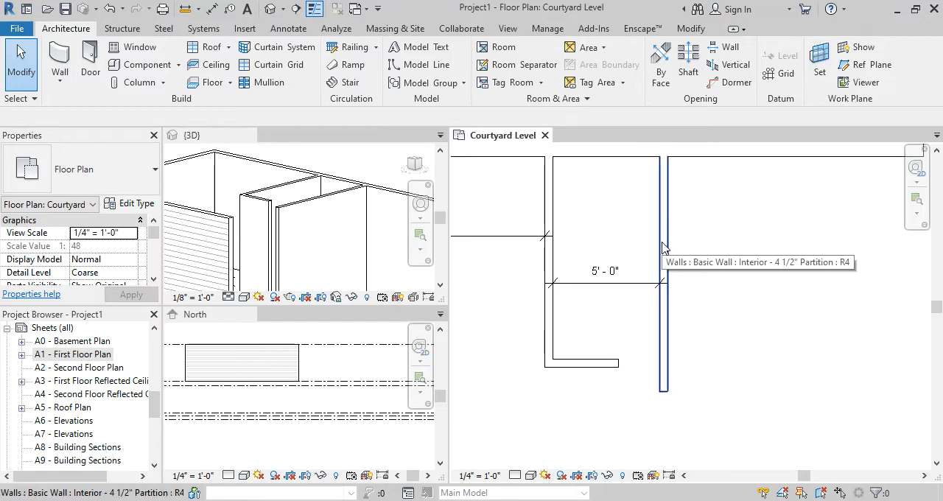
pyautogui.click(662, 248)
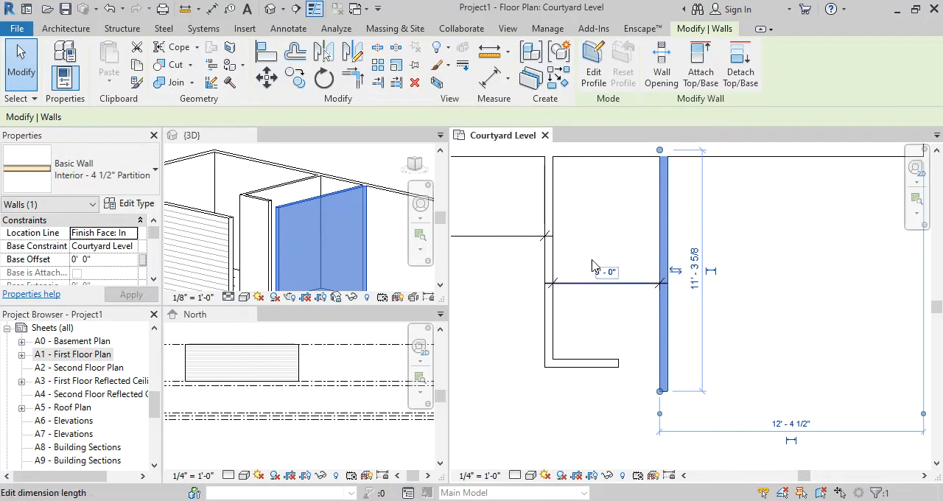
pyautogui.scroll(-2, 594, 229)
pyautogui.moveTo(512, 224); pyautogui.dragTo(585, 233, button='middle')
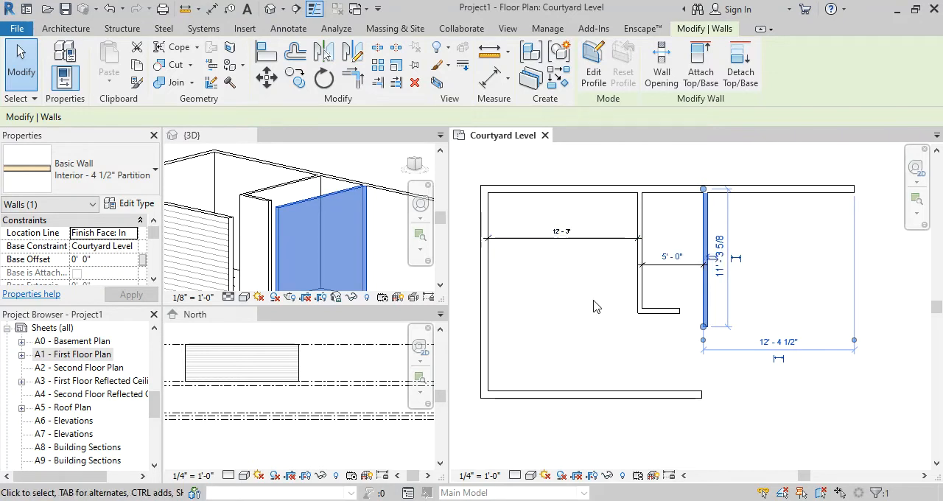
pyautogui.scroll(1, 652, 315)
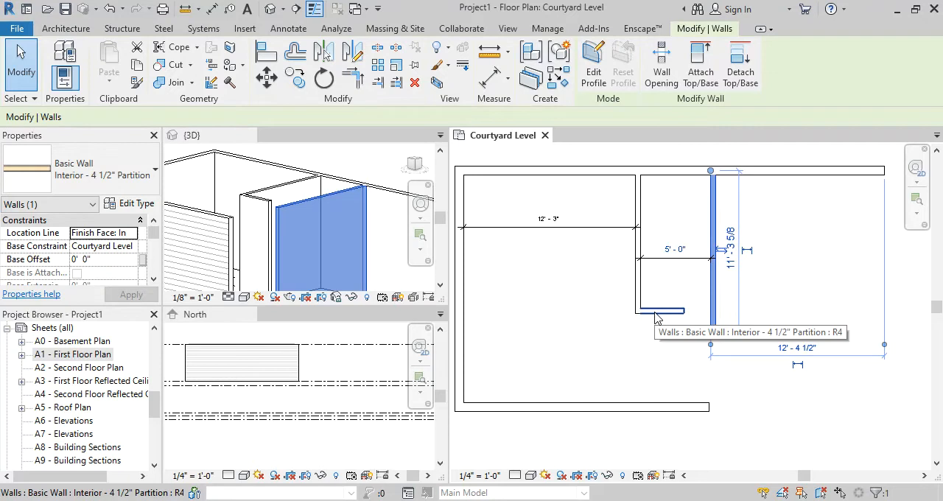
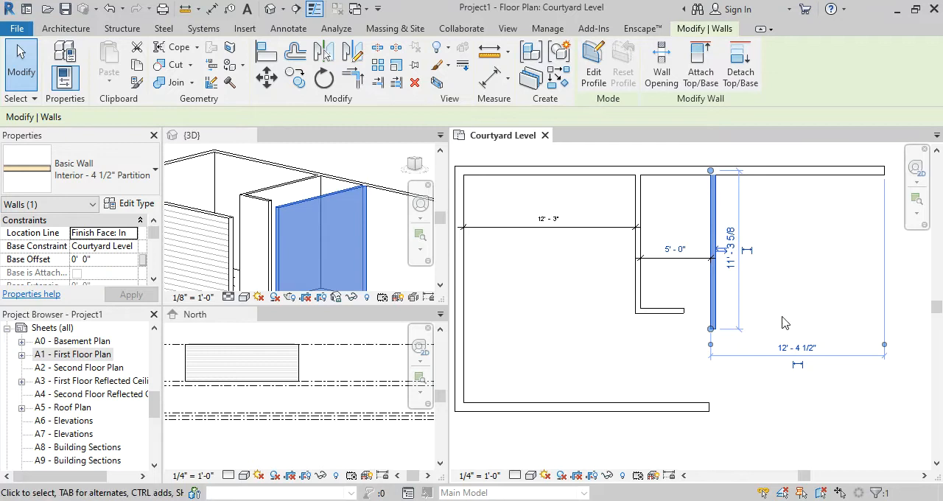
# Extend the short horizontal partition's free end until it meets the second vertical partition
pyautogui.click(772, 295)
pyautogui.scroll(1, 758, 293)
pyautogui.scroll(1, 755, 292)
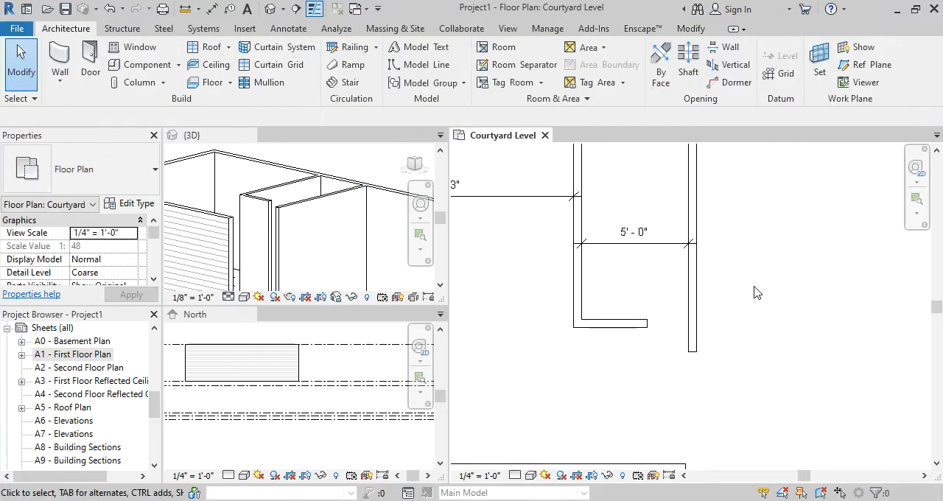
pyautogui.moveTo(758, 292); pyautogui.dragTo(719, 312, button='middle')
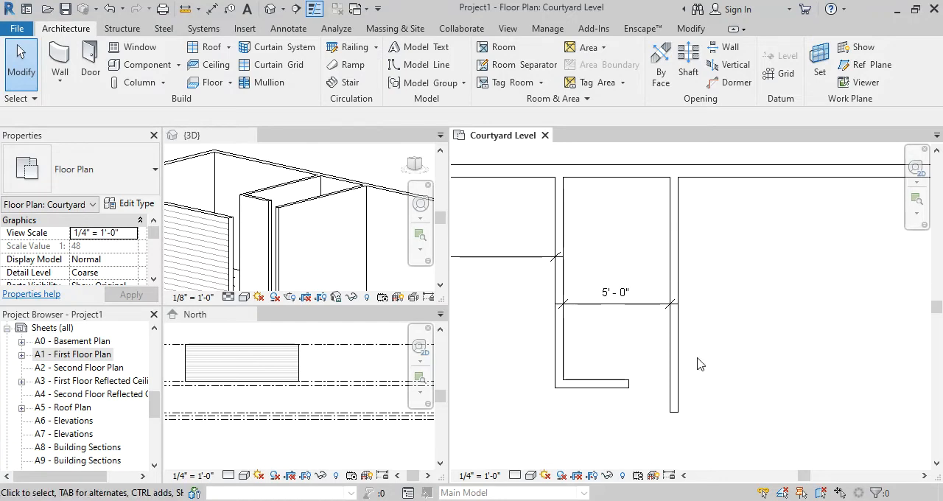
pyautogui.click(590, 383)
pyautogui.moveTo(631, 382); pyautogui.dragTo(673, 381)
pyautogui.click(698, 427)
pyautogui.scroll(1, 699, 425)
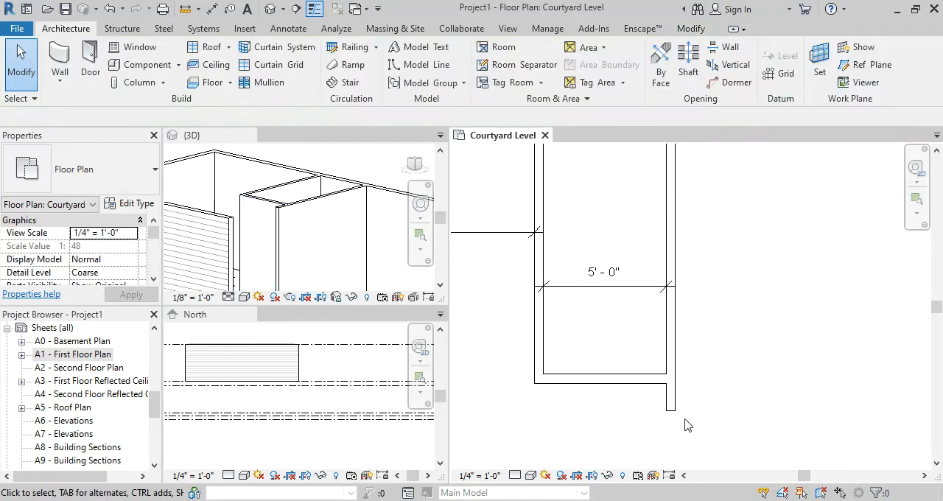
# Try to shorten the second vertical partition to end at the horizontal partition, and undo both partition length edits
pyautogui.click(675, 411)
pyautogui.moveTo(667, 412); pyautogui.dragTo(666, 396)
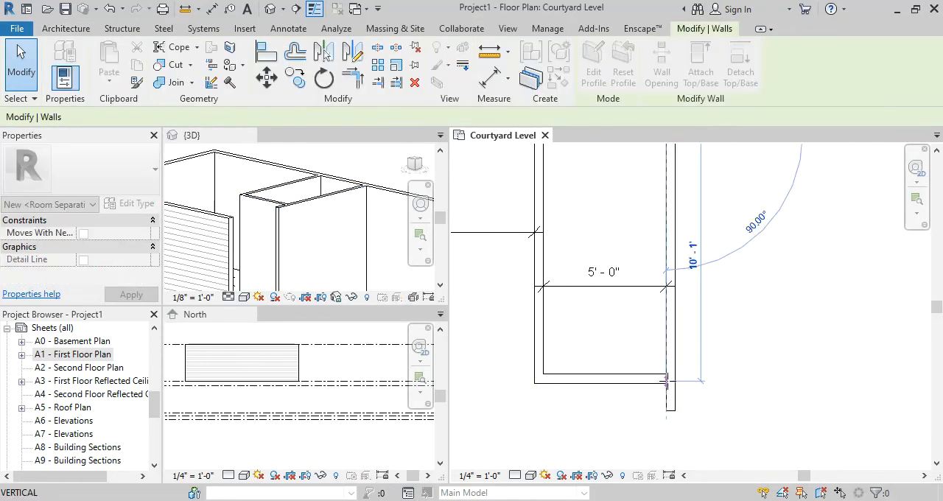
pyautogui.click(706, 419)
pyautogui.scroll(1, 698, 413)
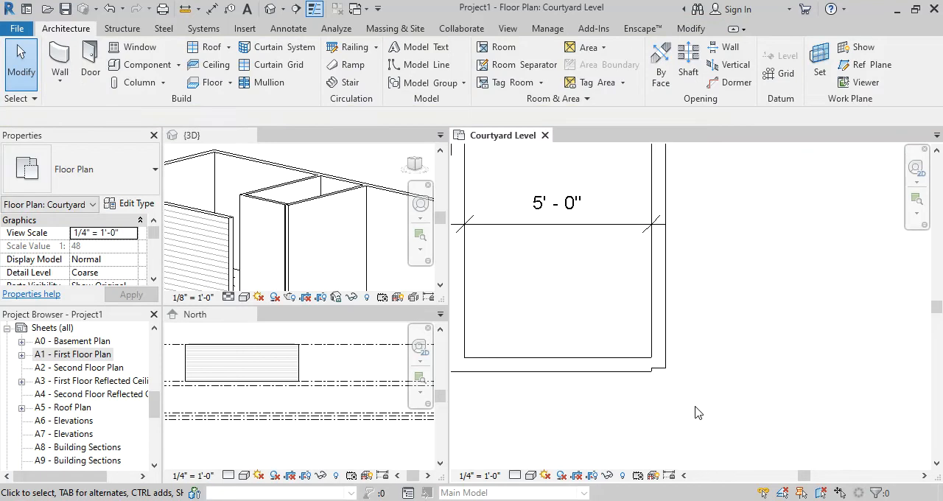
pyautogui.scroll(-1, 698, 412)
pyautogui.click(564, 317)
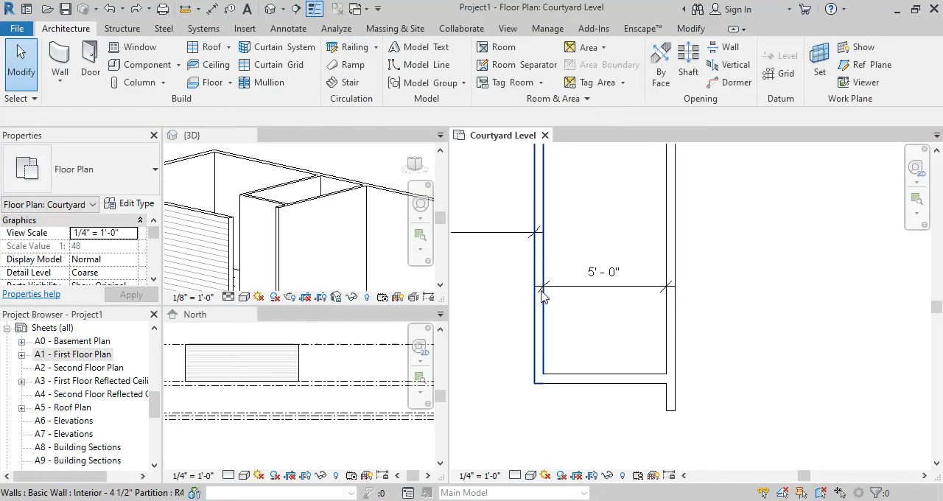
pyautogui.scroll(-1, 720, 379)
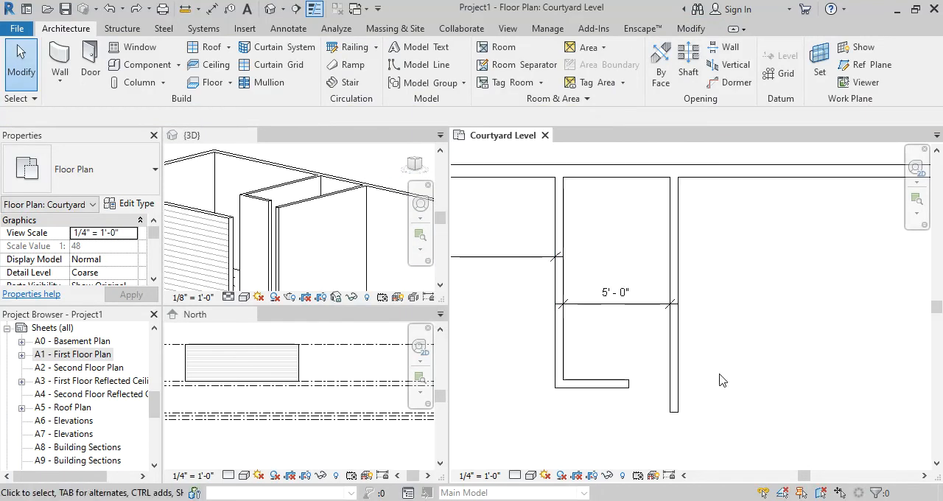
# Start saving the project and create a folder named TINY HOUSE inside REVIT S20 on the Desktop
pyautogui.click(27, 33)
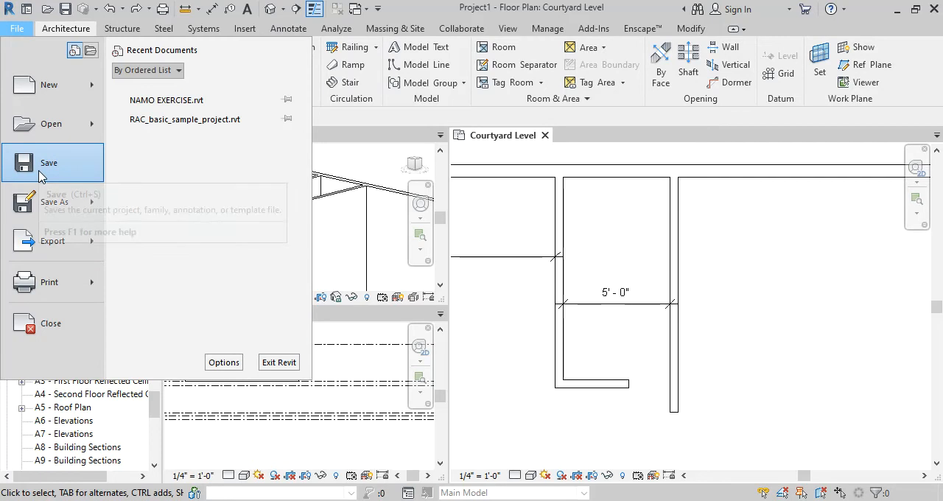
pyautogui.click(41, 173)
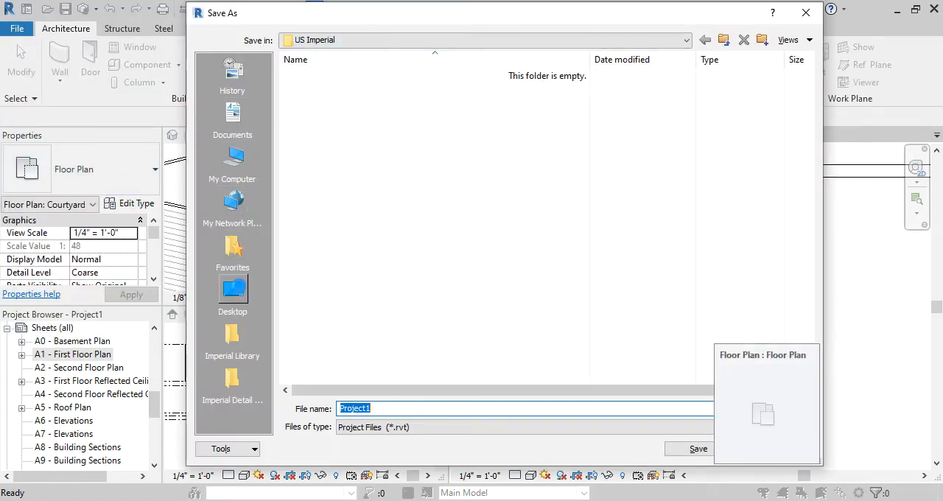
pyautogui.click(234, 293)
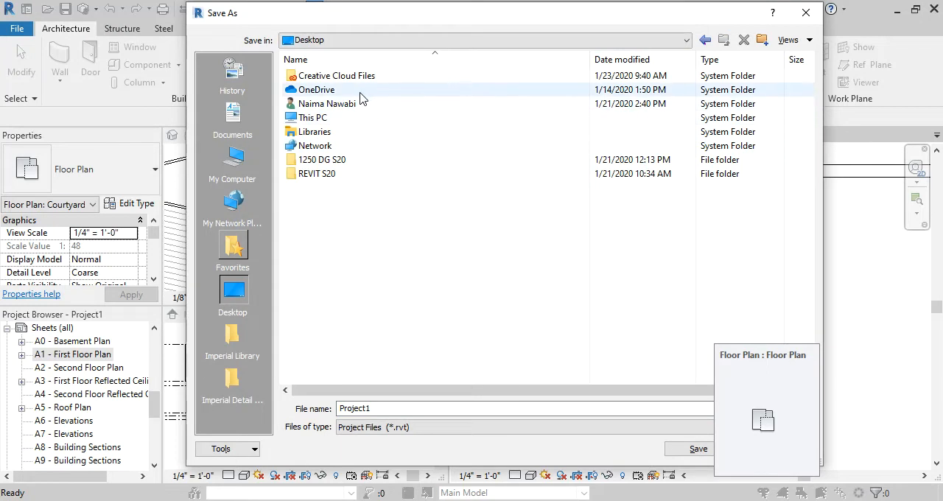
pyautogui.doubleClick(347, 175)
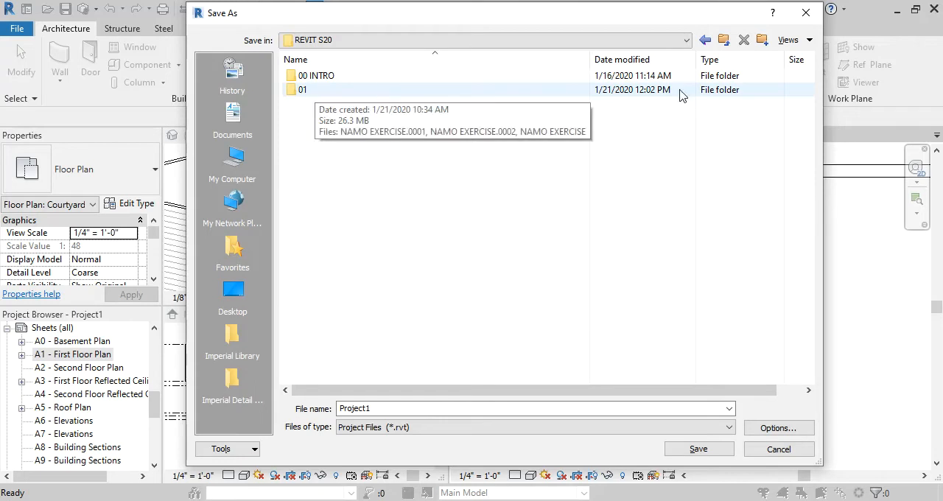
pyautogui.click(762, 40)
pyautogui.write('TINY HOURS')
pyautogui.press('BackSpace')
pyautogui.press('BackSpace')
pyautogui.write('SE')
pyautogui.press('Return')
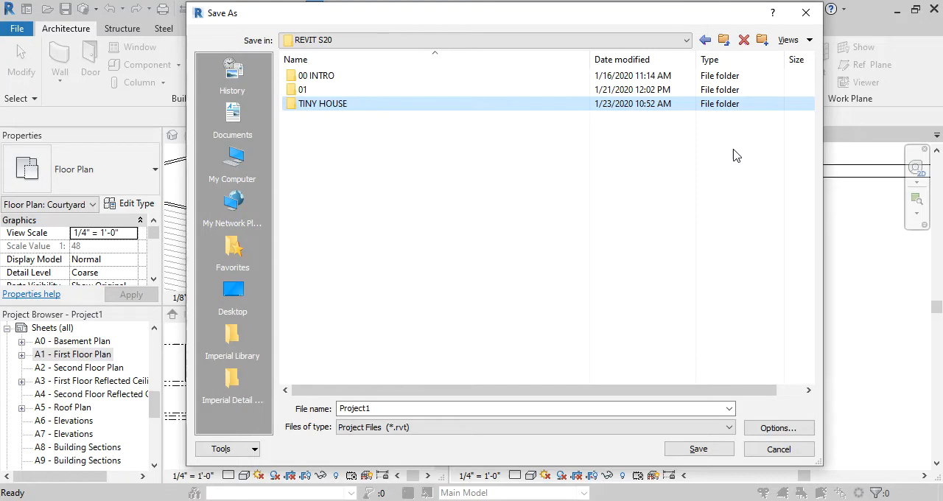
# Save the project as 200123 TINY HOUSE in the TINY HOUSE folder
pyautogui.doubleClick(322, 103)
pyautogui.doubleClick(460, 407)
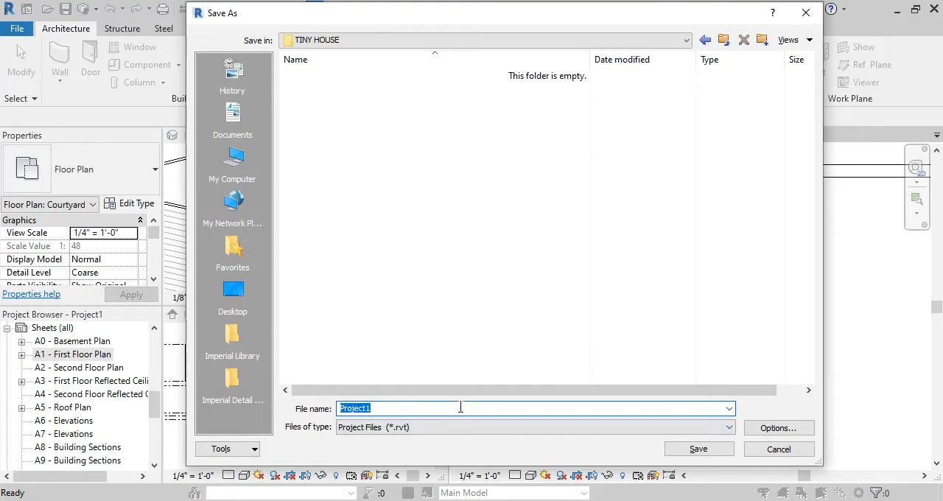
pyautogui.write('200123 TINY HOUSE')
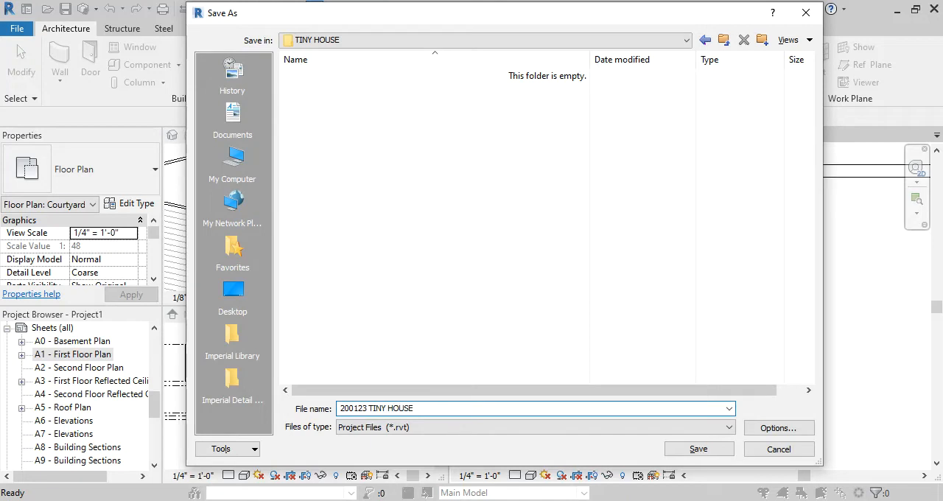
pyautogui.press('Return')
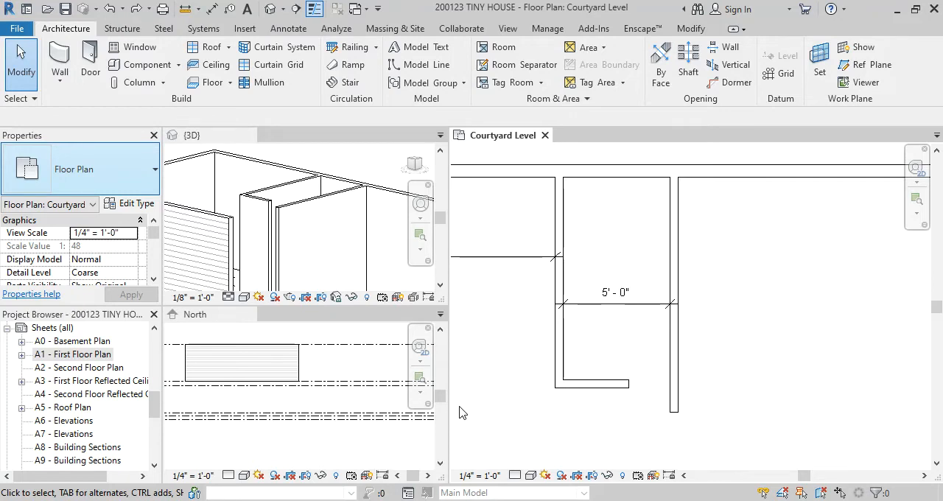
# Draw a freestanding vertical partition above the house and a separate short horizontal partition just left of its lower end
pyautogui.scroll(-4, 744, 379)
pyautogui.moveTo(663, 221); pyautogui.dragTo(600, 260, button='middle')
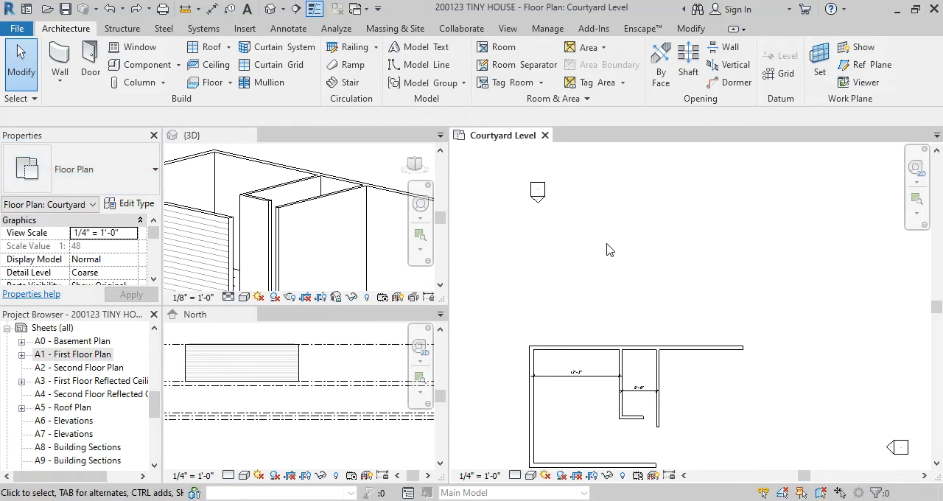
pyautogui.moveTo(626, 228); pyautogui.dragTo(597, 259, button='middle')
pyautogui.scroll(2, 598, 260)
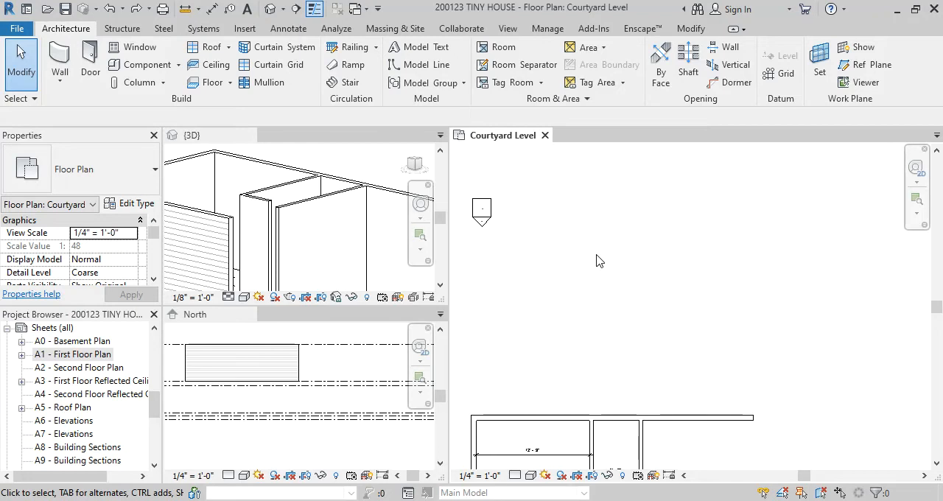
pyautogui.press('w')
pyautogui.press('a')
pyautogui.click(602, 229)
pyautogui.scroll(3, 572, 300)
pyautogui.press('Escape')
pyautogui.click(562, 300)
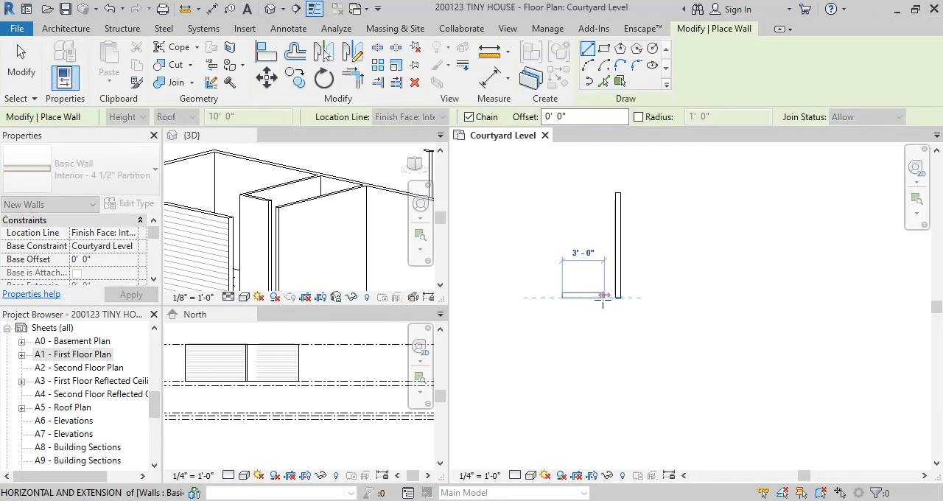
pyautogui.click(597, 299)
pyautogui.press('Escape')
# Draw a second freestanding vertical partition about 7' long to the right, its upper end level with the first
pyautogui.moveTo(789, 227); pyautogui.dragTo(738, 251, button='middle')
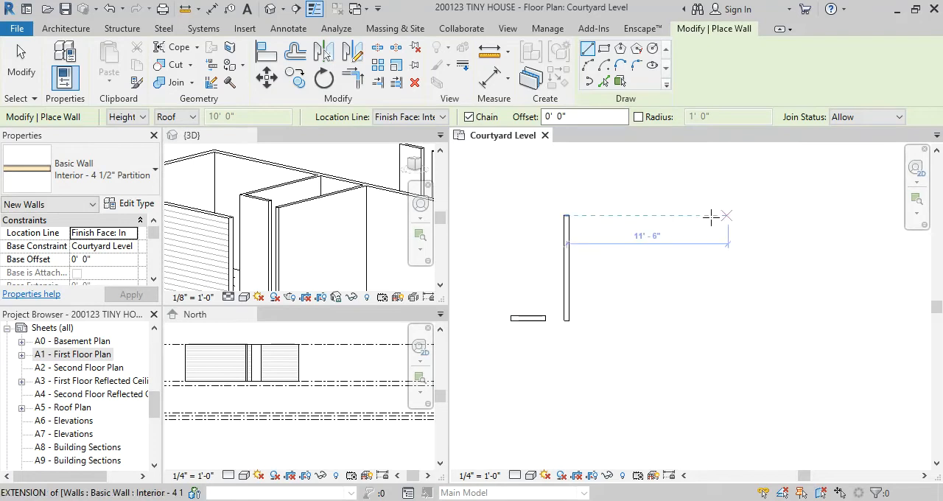
pyautogui.click(729, 216)
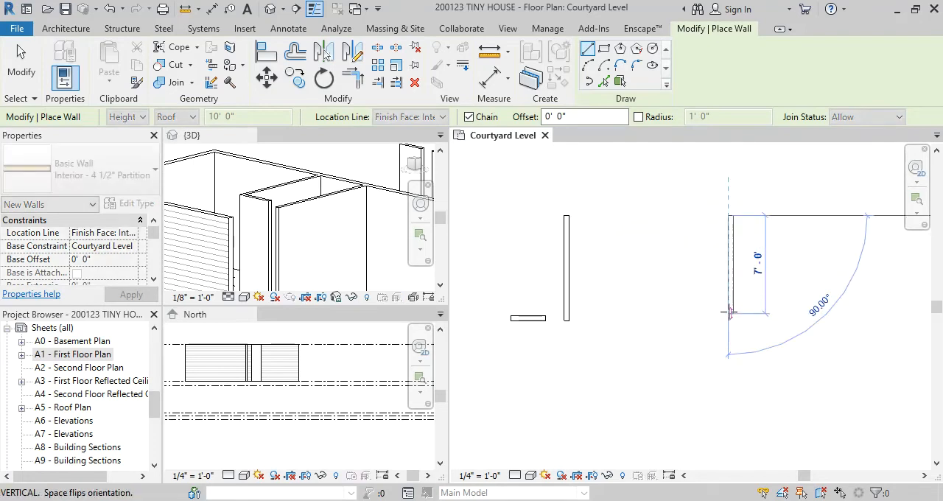
pyautogui.click(732, 325)
pyautogui.click(702, 288)
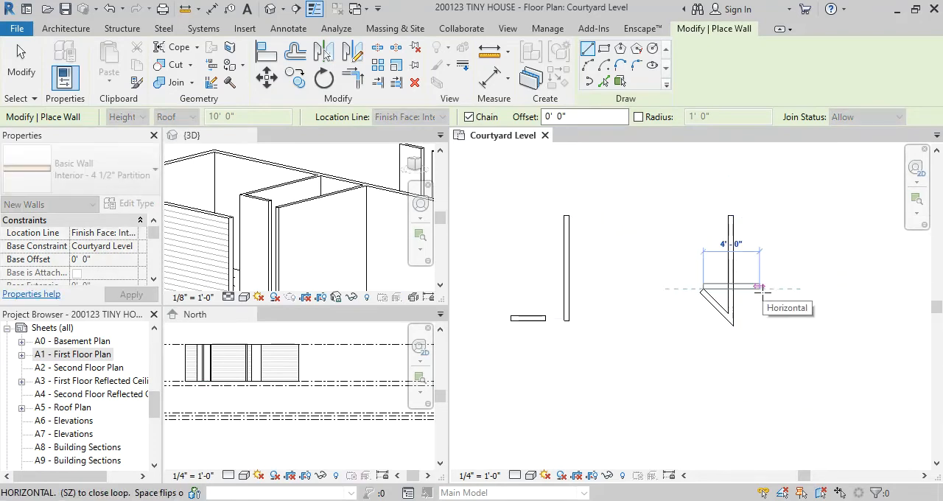
pyautogui.press('Escape')
pyautogui.hotkey('ctrl', 'z')
# Draw a horizontal partition about 4'-6" long crossing the lower half of the second freestanding vertical partition
pyautogui.click(701, 281)
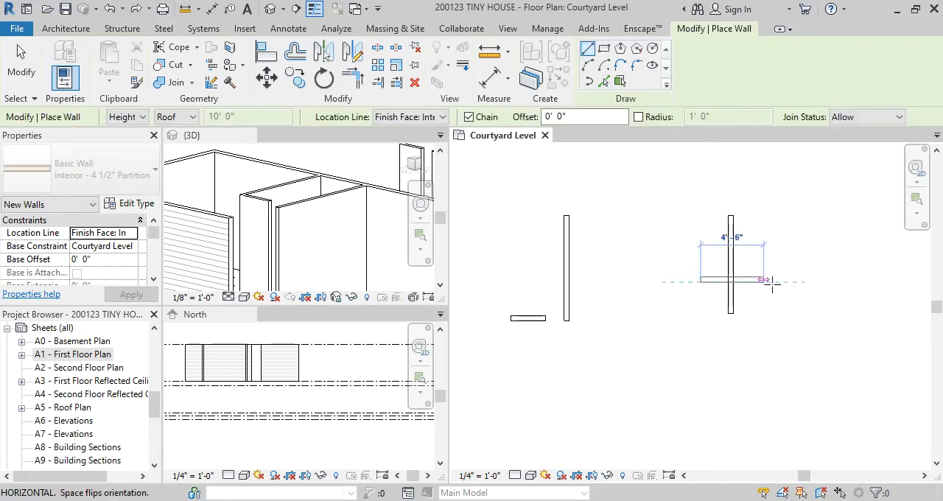
pyautogui.click(765, 279)
pyautogui.press('Escape')
pyautogui.press('Escape')
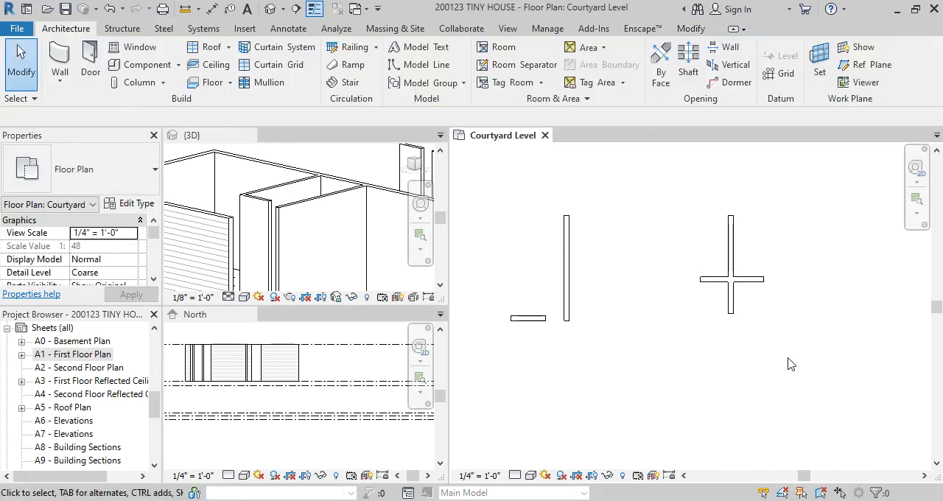
# Draw a third freestanding vertical partition about 10'-6" long, level with the others at its upper end, and a horizontal partition crossing its lower part
pyautogui.scroll(-2, 760, 295)
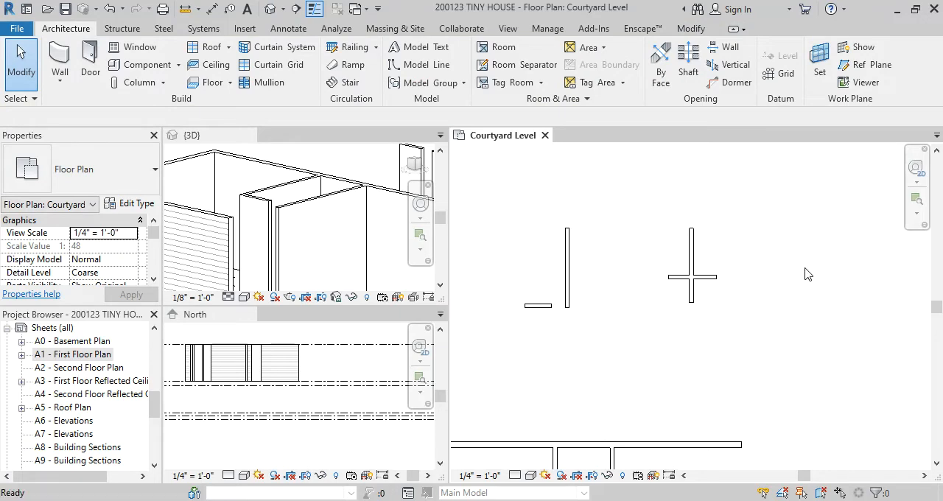
pyautogui.press('w')
pyautogui.press('a')
pyautogui.click(814, 228)
pyautogui.click(817, 340)
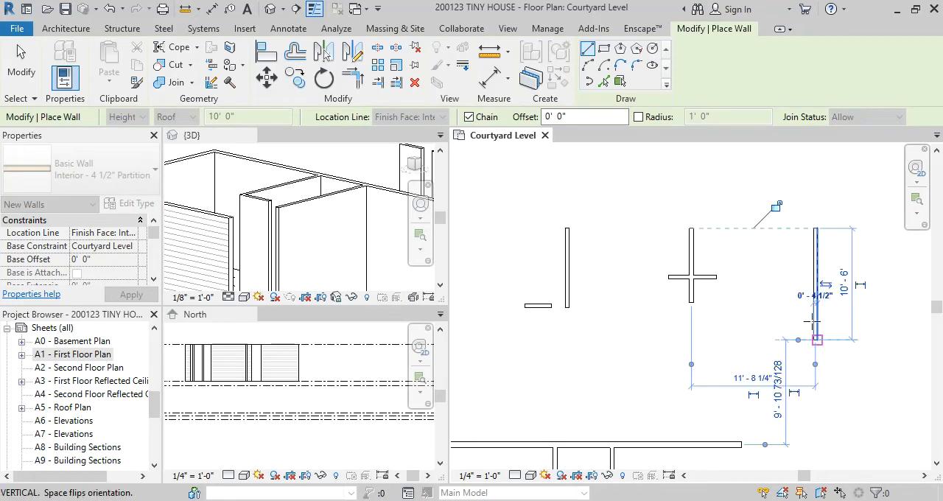
pyautogui.press('Escape')
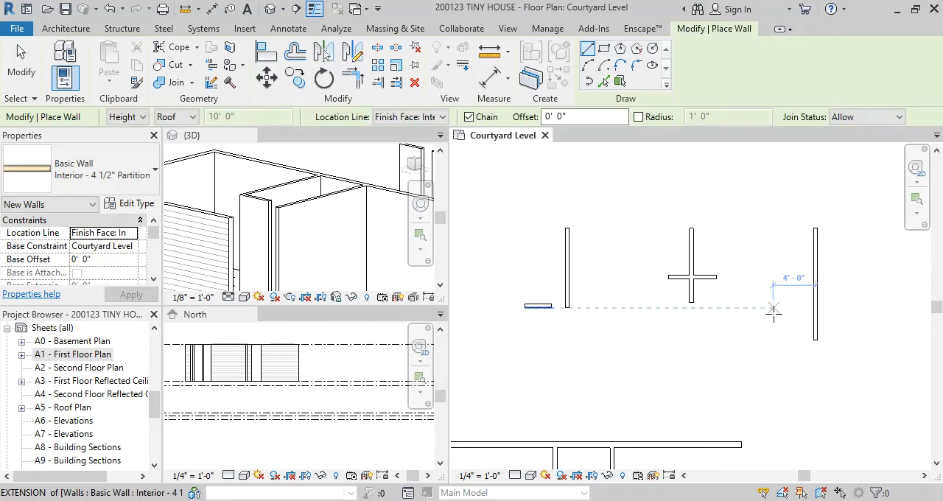
pyautogui.click(774, 312)
pyautogui.click(853, 313)
pyautogui.press('Escape')
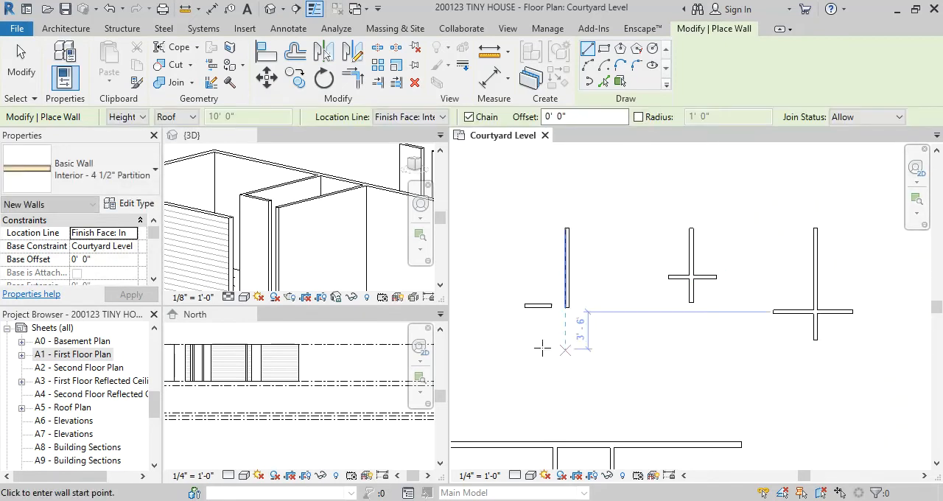
pyautogui.press('Escape')
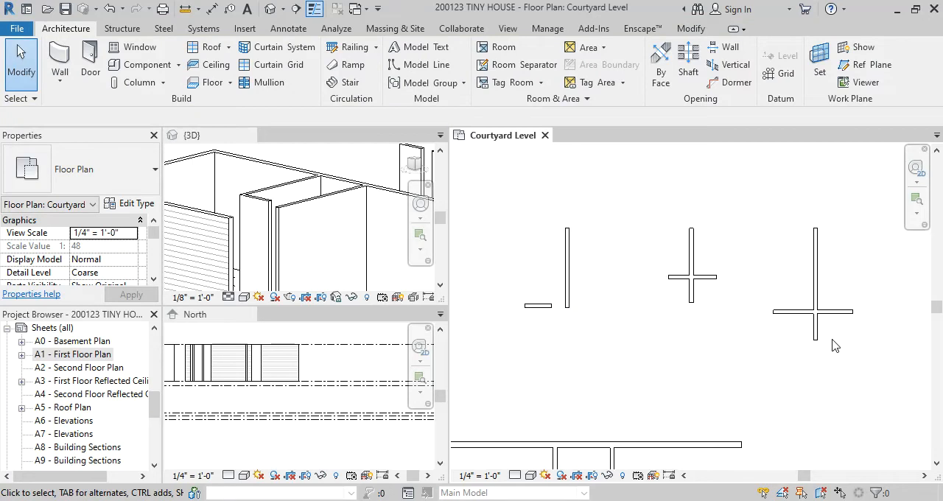
# Try copying the six freestanding partitions straight up as a second row, and undo the copy
pyautogui.scroll(1, 724, 336)
pyautogui.scroll(-1, 724, 335)
pyautogui.moveTo(517, 200); pyautogui.dragTo(860, 383)
pyautogui.press('c')
pyautogui.press('c')
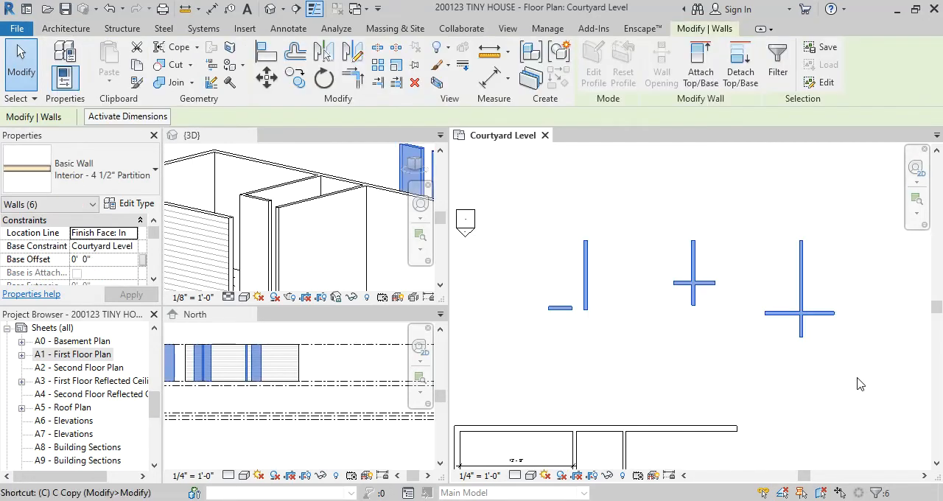
pyautogui.click(801, 313)
pyautogui.moveTo(800, 157); pyautogui.dragTo(800, 301, button='middle')
pyautogui.click(800, 302)
pyautogui.press('Escape')
pyautogui.moveTo(821, 357); pyautogui.dragTo(801, 301, button='middle')
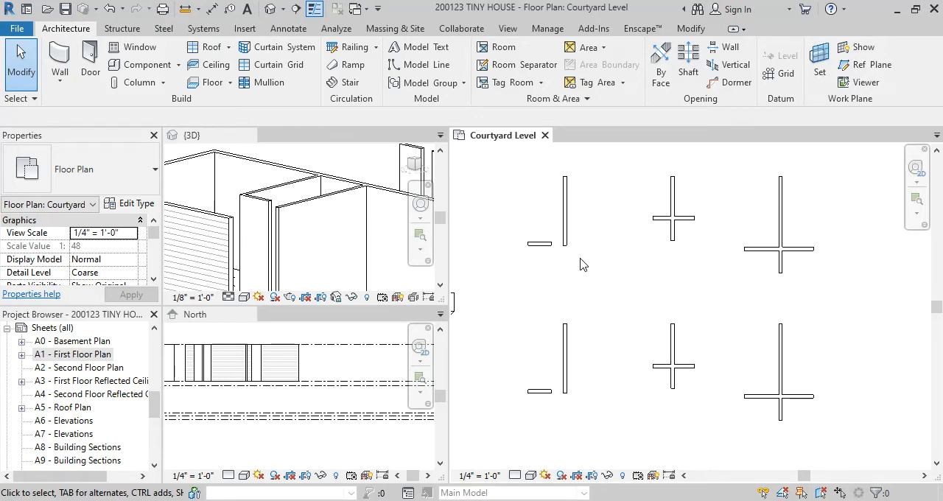
pyautogui.scroll(3, 581, 264)
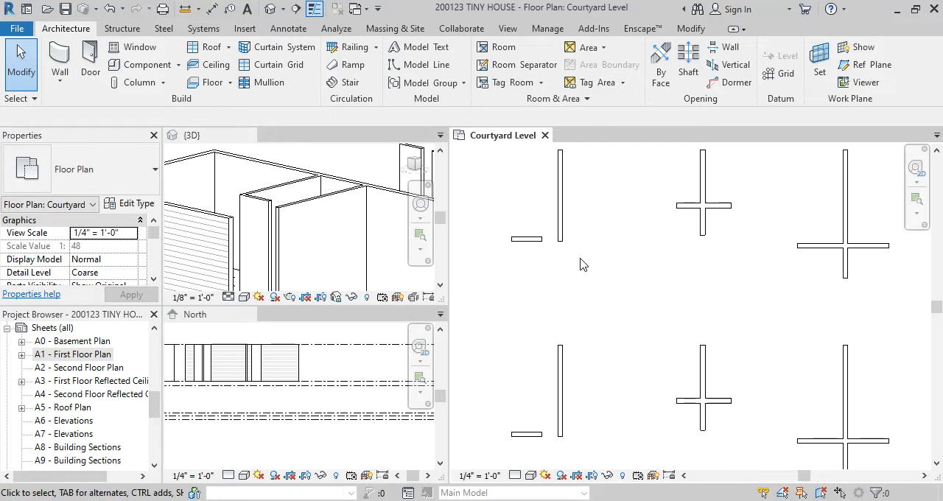
pyautogui.hotkey('ctrl', 'z')
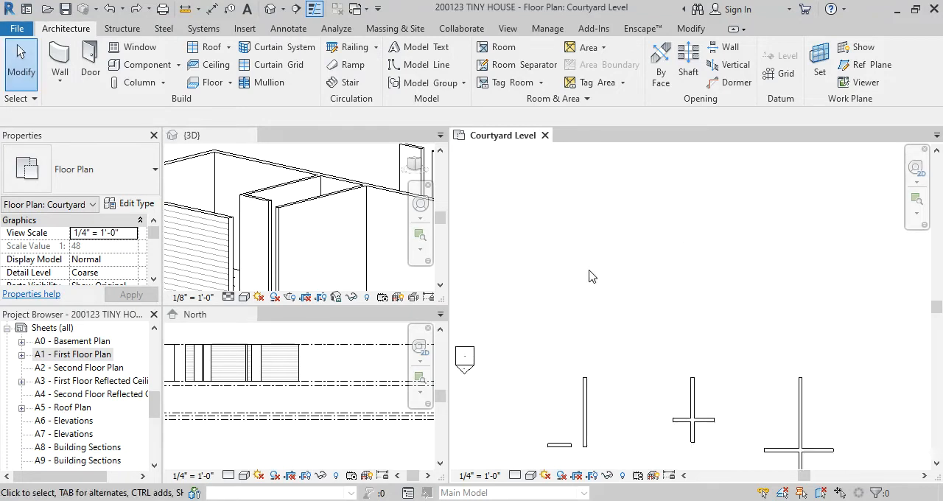
# Duplicate the six freestanding partitions as a second row about 23'-6" above the originals
pyautogui.scroll(-1, 562, 319)
pyautogui.moveTo(533, 325); pyautogui.dragTo(795, 449)
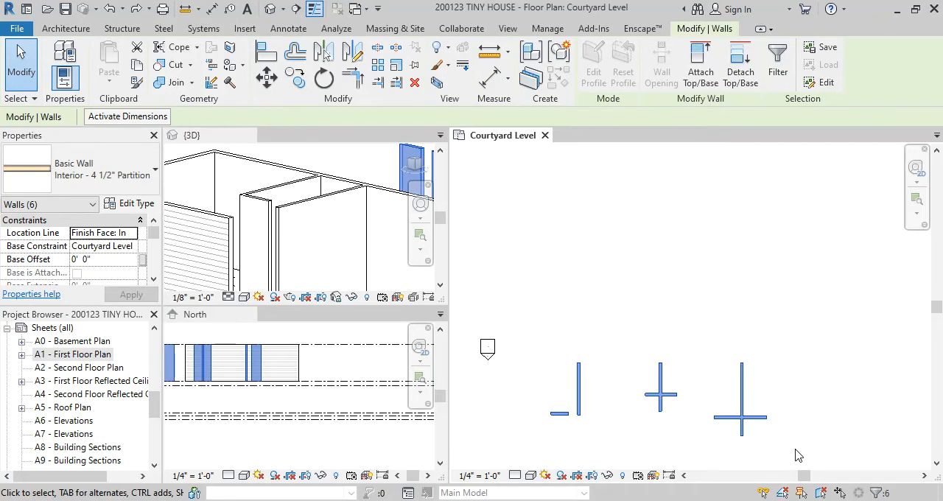
pyautogui.press('m')
pyautogui.press('v')
pyautogui.click(549, 440)
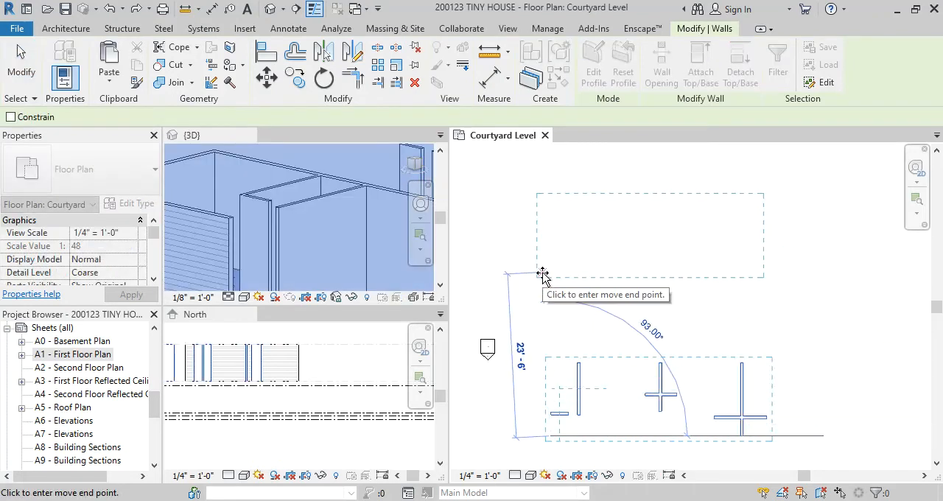
pyautogui.click(543, 275)
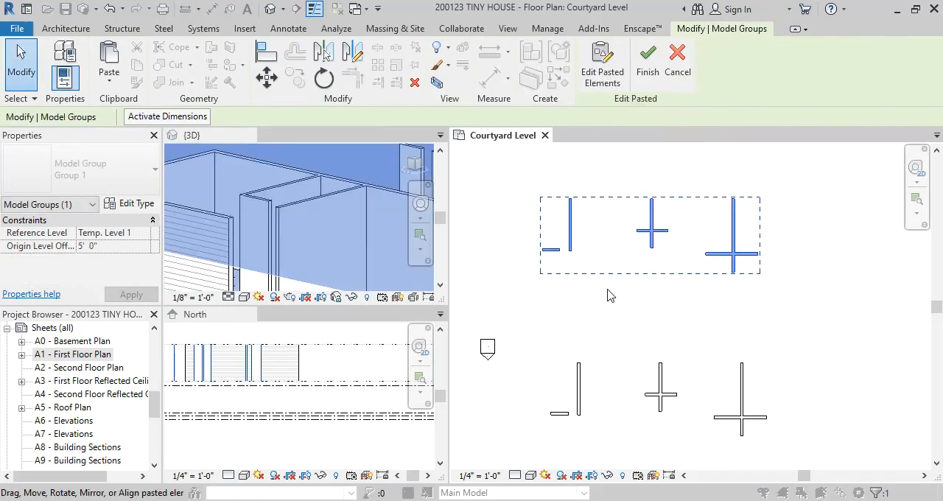
# Finish placing the duplicated upper row of freestanding partitions and clear the selection
pyautogui.moveTo(627, 298)
pyautogui.mouseDown(button='middle')
pyautogui.moveTo(619, 287)
pyautogui.moveTo(627, 303)
pyautogui.moveTo(641, 297)
pyautogui.moveTo(631, 308)
pyautogui.mouseUp(button='middle')
pyautogui.scroll(1, 619, 287)
pyautogui.scroll(1, 631, 293)
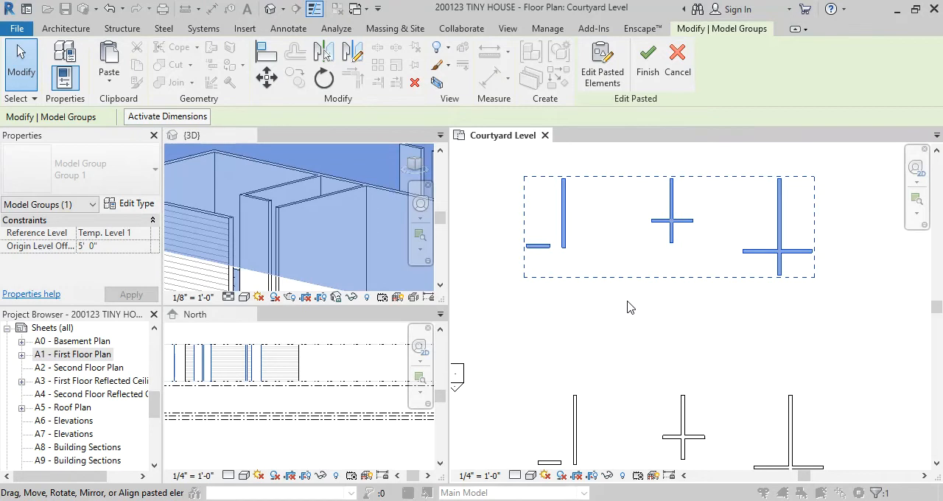
pyautogui.click(629, 321)
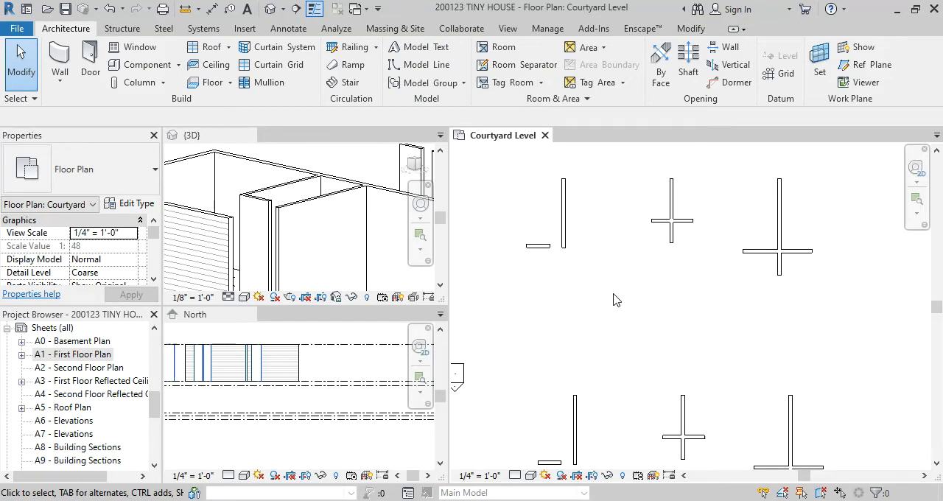
# Trim/Extend the first horizontal and vertical partitions of the upper row to a corner, and undo it
pyautogui.press('t')
pyautogui.press('r')
pyautogui.click(541, 248)
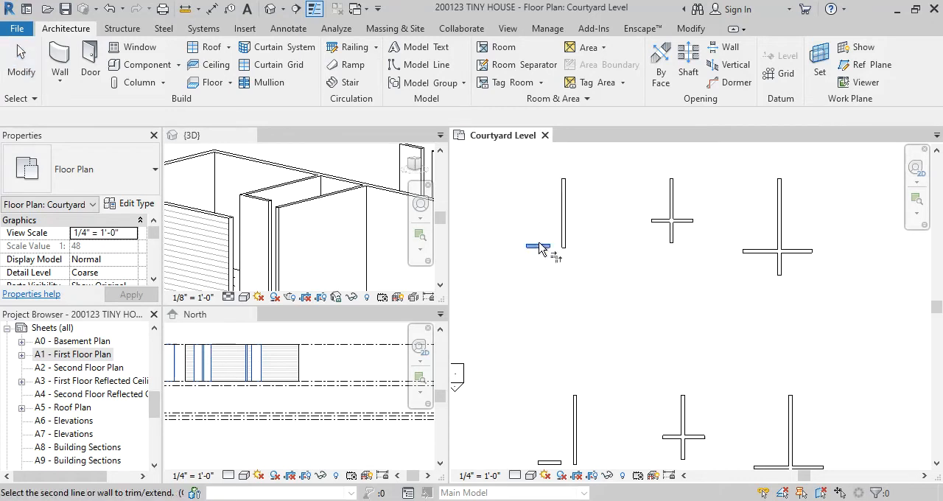
pyautogui.click(563, 232)
pyautogui.press('Escape')
pyautogui.press('Escape')
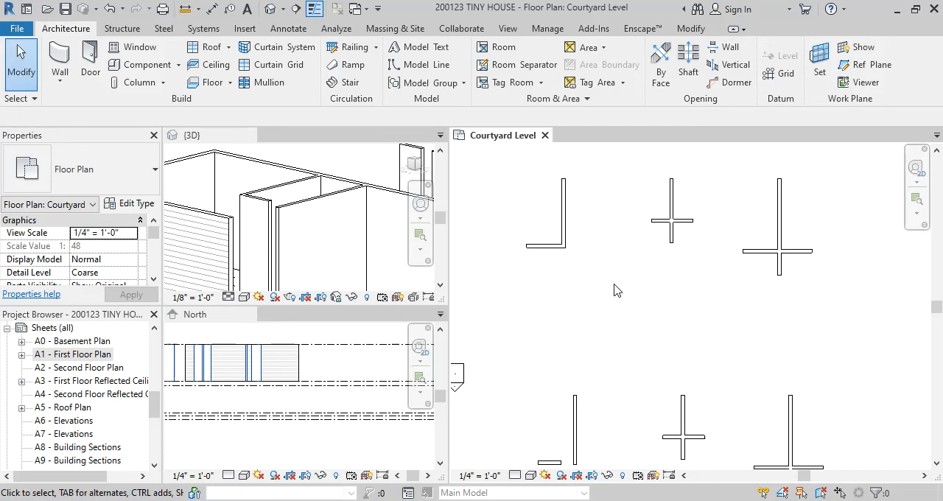
pyautogui.moveTo(626, 295)
pyautogui.mouseDown(button='middle')
pyautogui.moveTo(629, 264)
pyautogui.moveTo(627, 294)
pyautogui.mouseUp(button='middle')
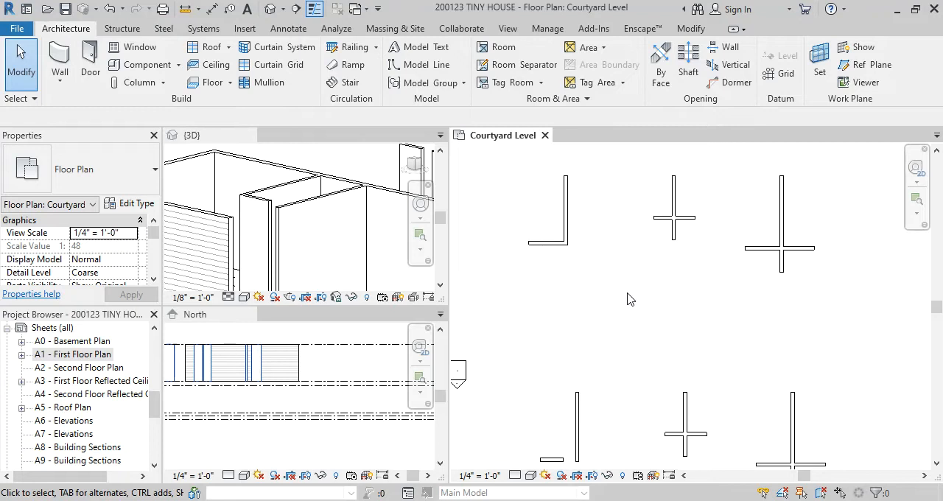
pyautogui.moveTo(633, 300); pyautogui.dragTo(638, 299, button='middle')
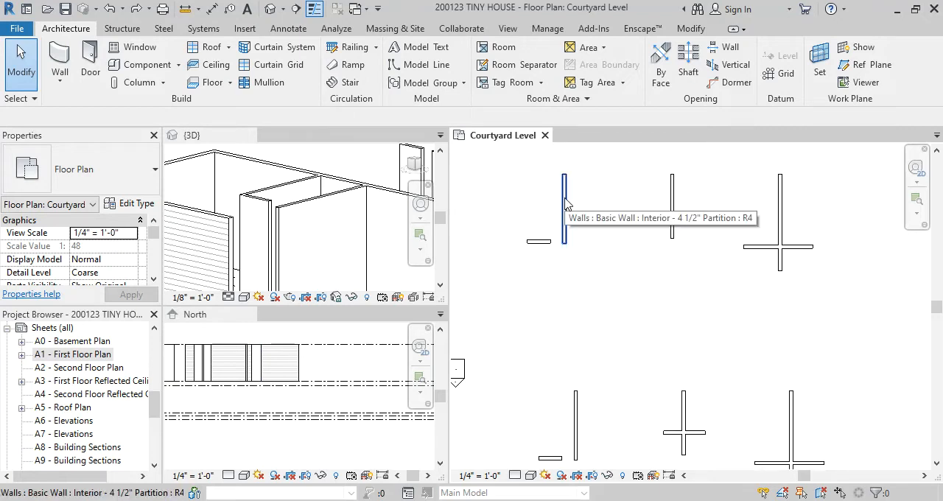
# Repeat the corner trim on the upper row's first pair, picking the horizontal partition before the vertical one, and undo it
pyautogui.press('t')
pyautogui.press('r')
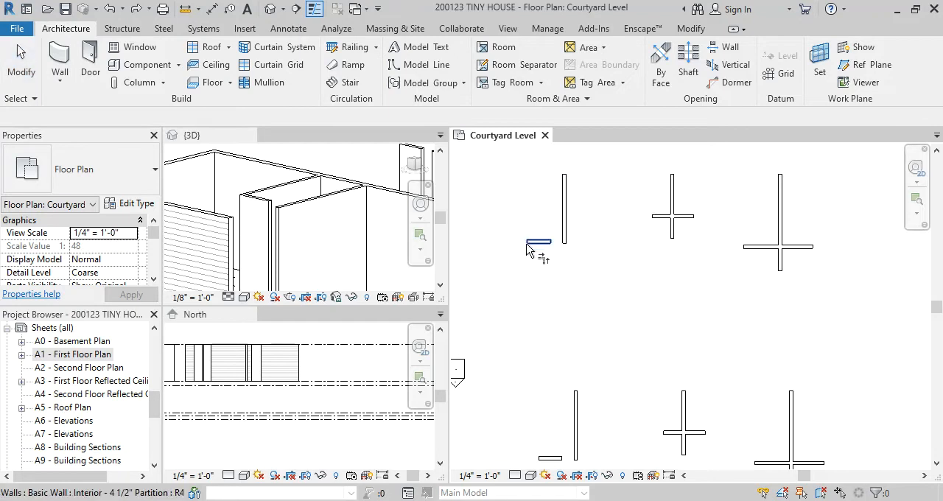
pyautogui.click(534, 250)
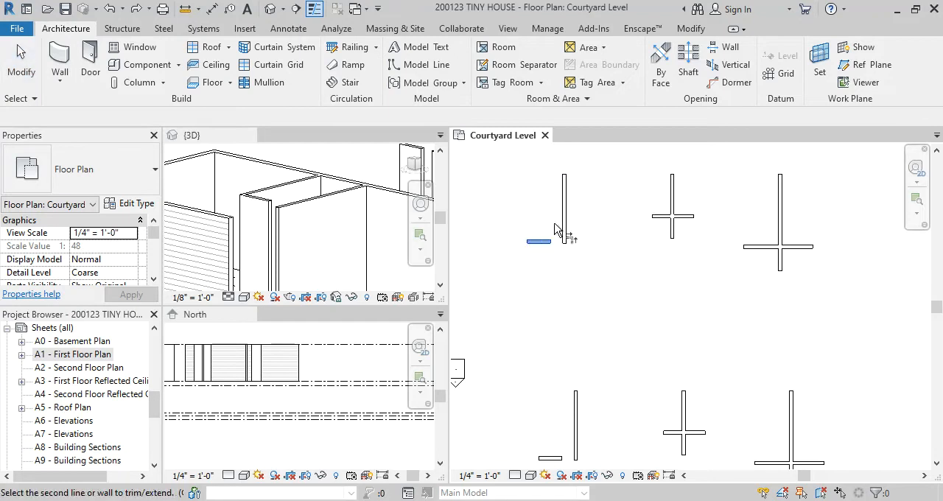
pyautogui.click(566, 185)
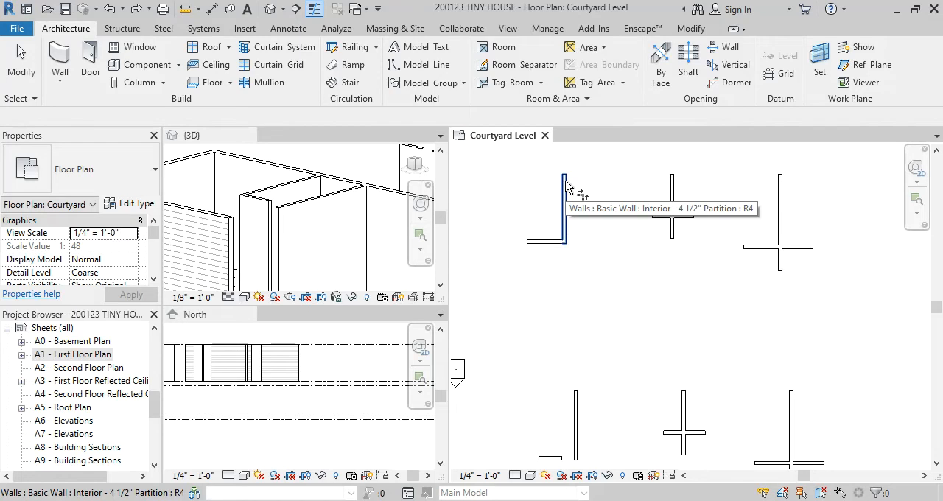
pyautogui.hotkey('ctrl', 'z')
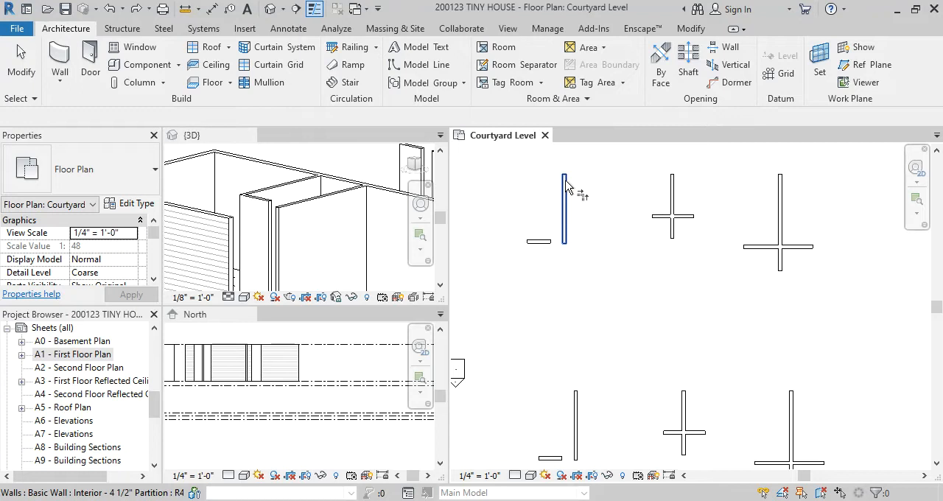
# Join the upper row's first pair into a corner with Trim/Extend, picking the vertical partition before the horizontal one
pyautogui.click(565, 188)
pyautogui.click(538, 245)
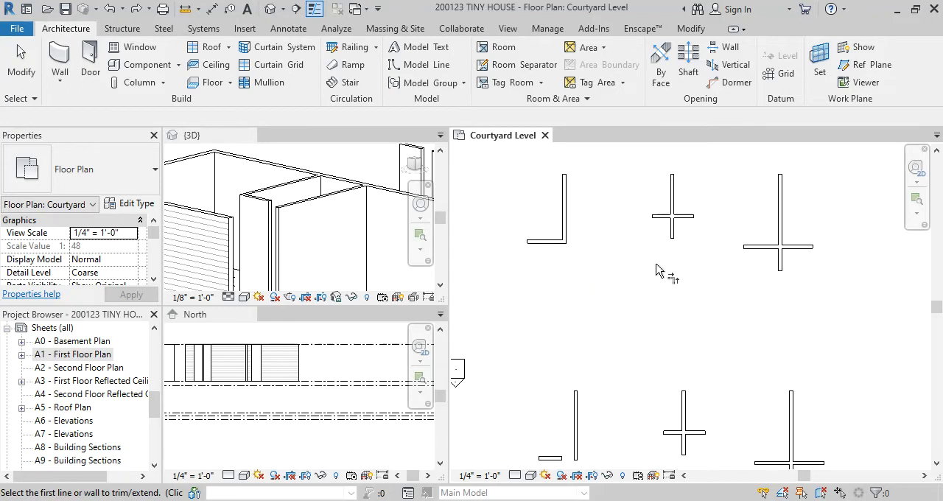
pyautogui.press('Escape')
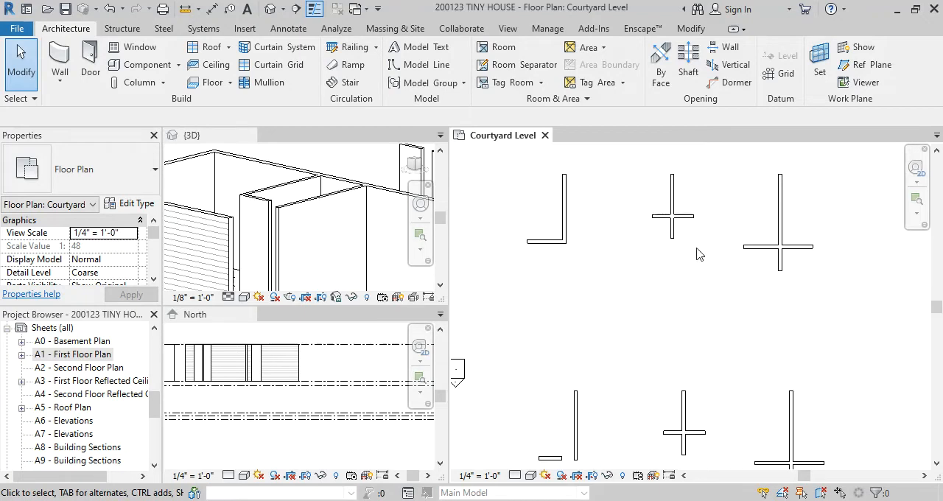
# Trim the upper row's middle crossing partitions to a corner, keeping the left arm and the lower arm
pyautogui.moveTo(711, 259)
pyautogui.mouseDown(button='middle')
pyautogui.moveTo(713, 223)
pyautogui.moveTo(712, 261)
pyautogui.mouseUp(button='middle')
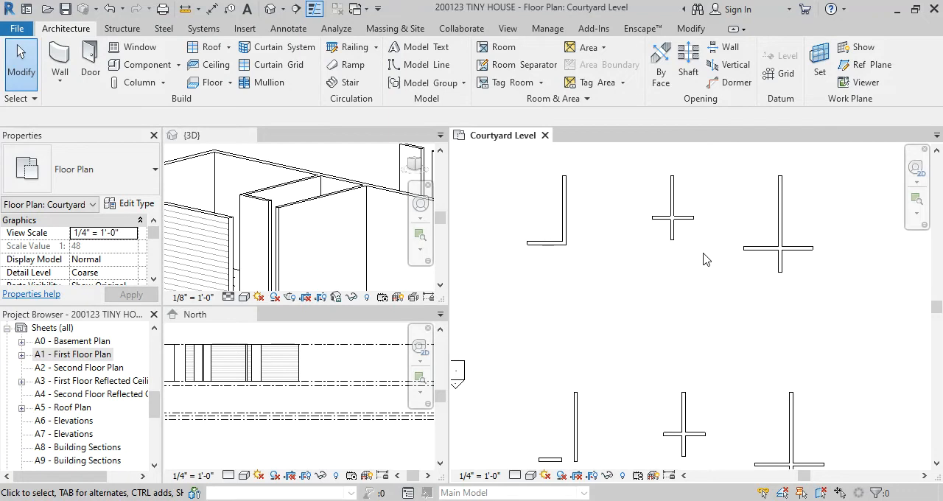
pyautogui.moveTo(704, 258); pyautogui.dragTo(649, 249, button='middle')
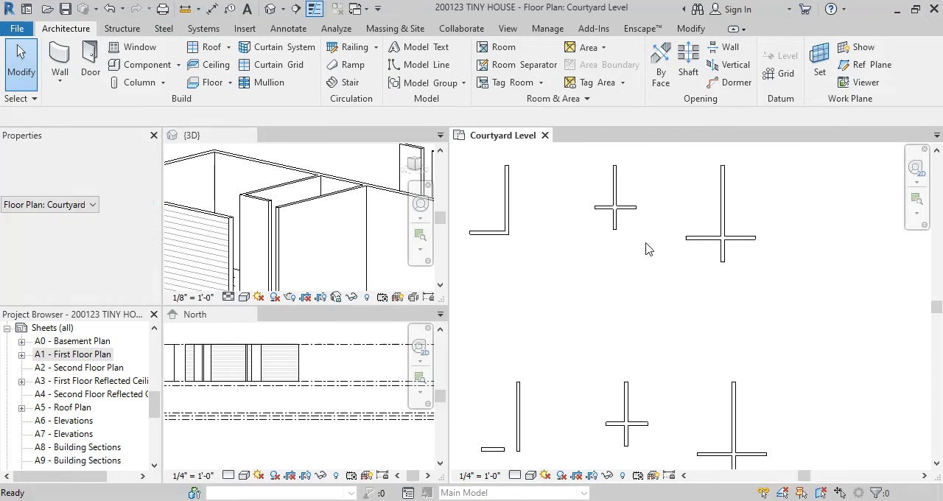
pyautogui.click(599, 212)
pyautogui.click(616, 220)
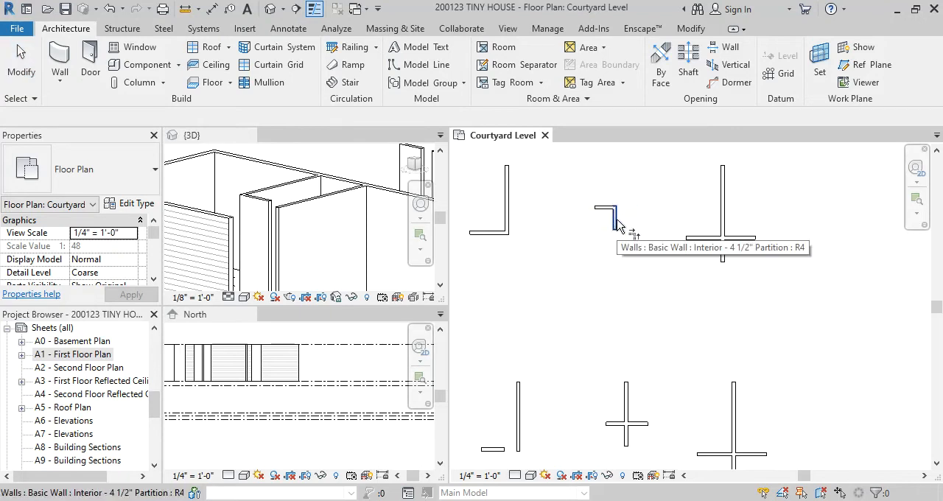
pyautogui.press('Escape')
# Trim the upper row's third crossing to a corner keeping its upper and right arms, and undo the trim
pyautogui.moveTo(658, 261); pyautogui.dragTo(729, 273, button='middle')
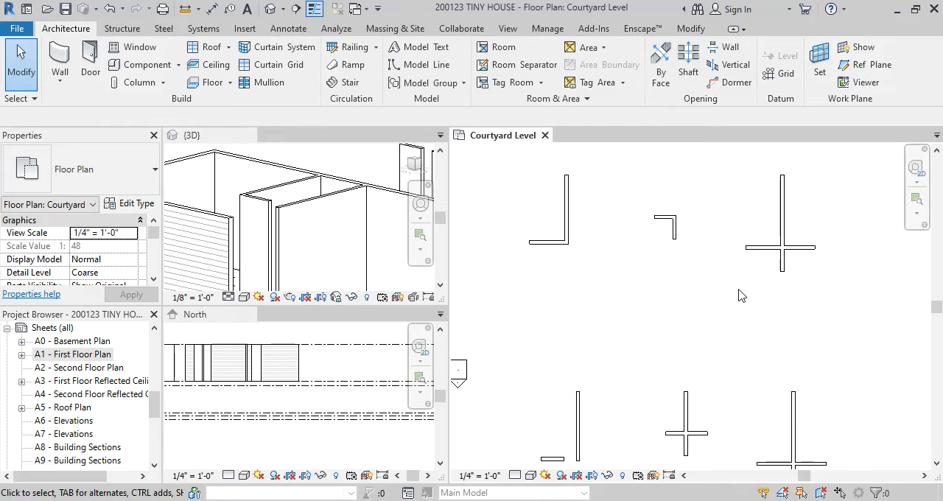
pyautogui.press('t')
pyautogui.press('r')
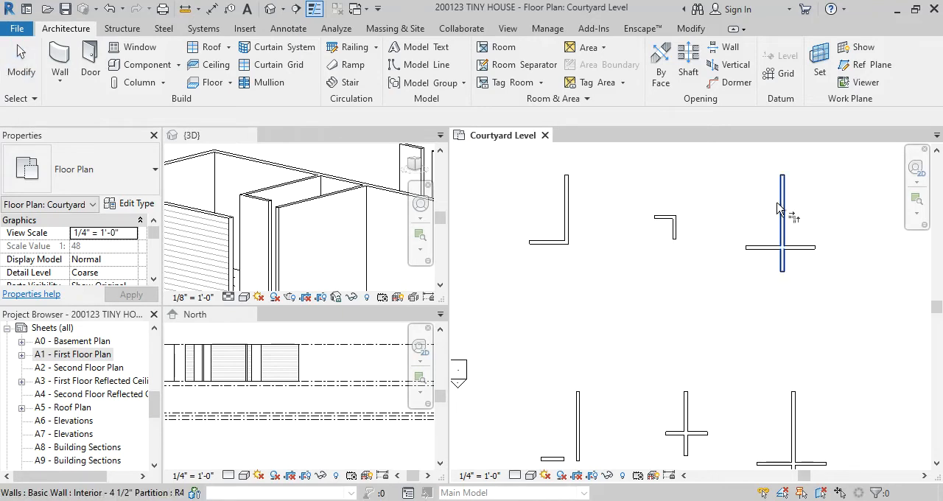
pyautogui.click(784, 208)
pyautogui.click(803, 251)
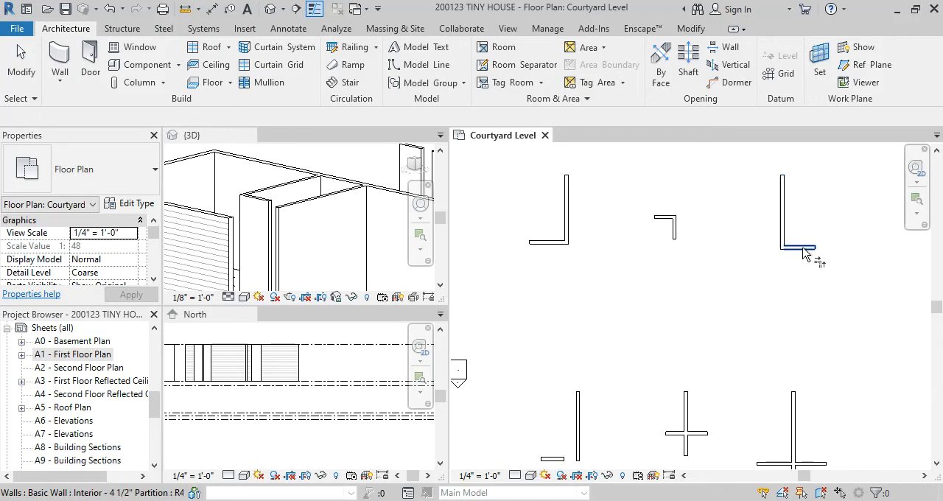
pyautogui.moveTo(806, 268); pyautogui.dragTo(759, 282, button='middle')
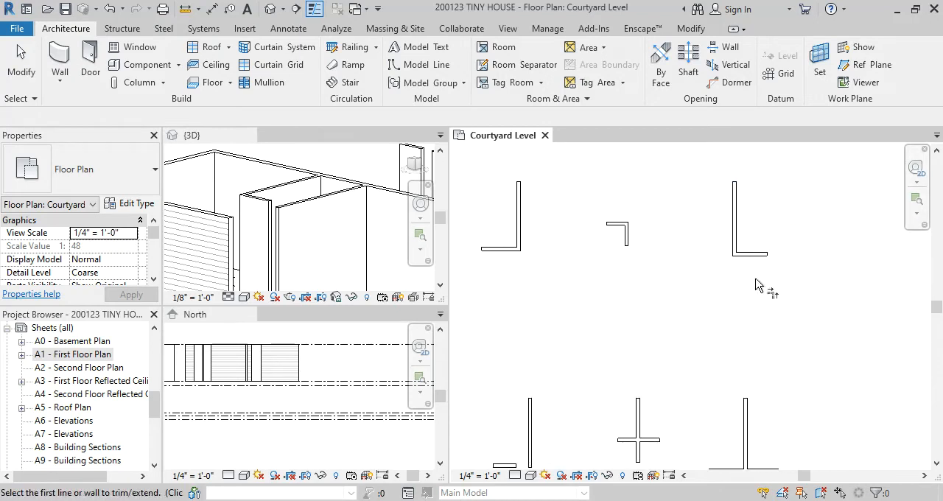
pyautogui.press('Escape')
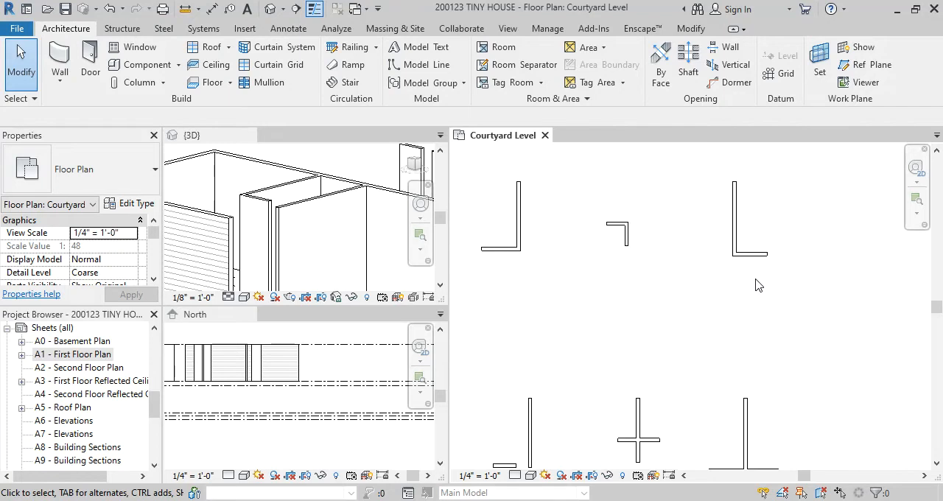
pyautogui.hotkey('ctrl', 'z')
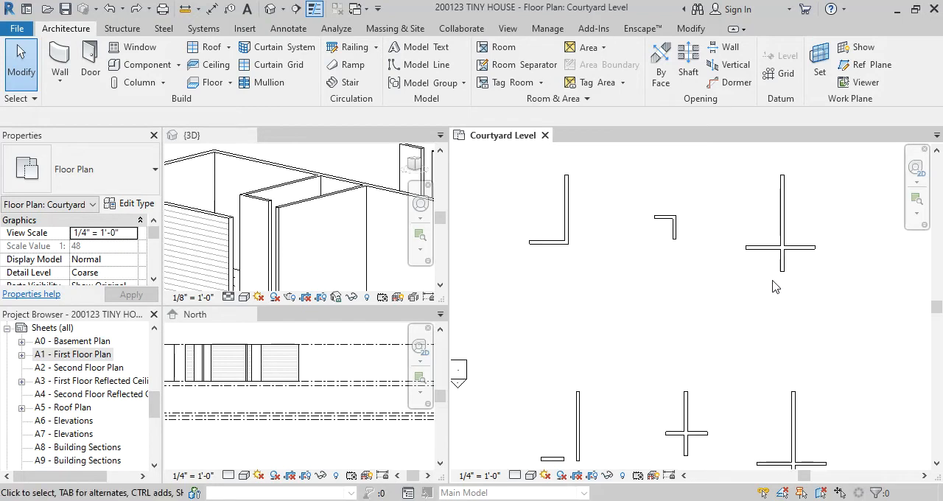
# Trim the third crossing to a corner keeping its left and lower arms, and undo the trim
pyautogui.press('t')
pyautogui.press('r')
pyautogui.click(770, 248)
pyautogui.click(782, 266)
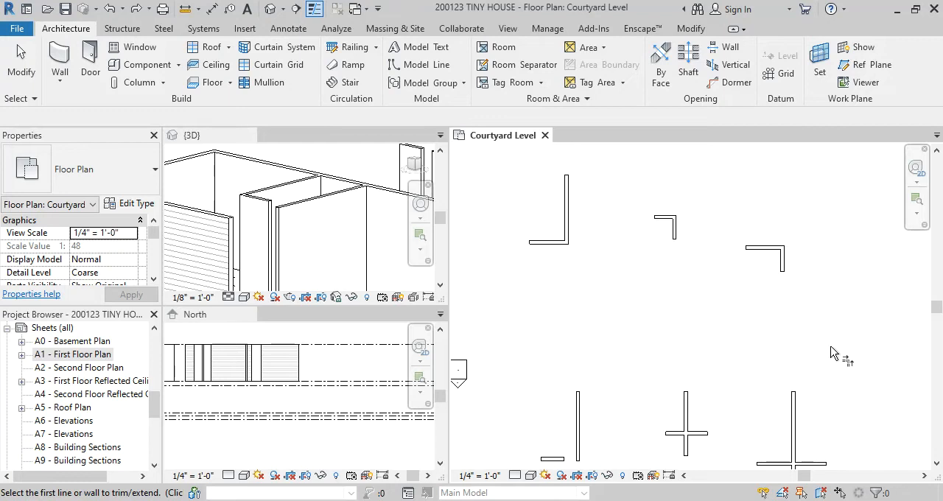
pyautogui.hotkey('ctrl', 'z')
# Trim the third crossing to a corner, picking the right arm and the upper arm as the parts to keep
pyautogui.press('t')
pyautogui.press('r')
pyautogui.click(807, 249)
pyautogui.click(783, 221)
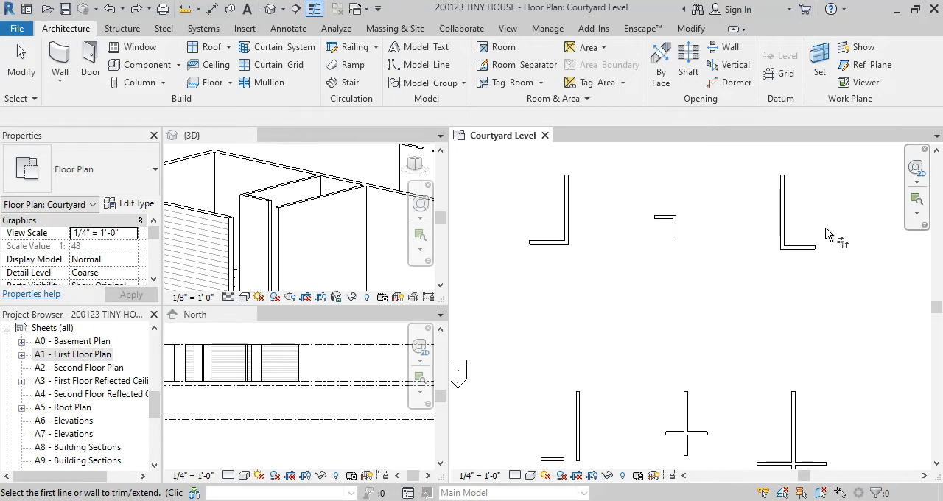
pyautogui.press('Escape')
pyautogui.press('Escape')
# In the house plan, trim the short horizontal partition to the vertical one on its right, keeping the lower stub, and undo it
pyautogui.scroll(-4, 619, 294)
pyautogui.moveTo(630, 371); pyautogui.dragTo(635, 310, button='middle')
pyautogui.scroll(4, 624, 347)
pyautogui.moveTo(621, 348); pyautogui.dragTo(642, 343, button='middle')
pyautogui.scroll(2, 627, 322)
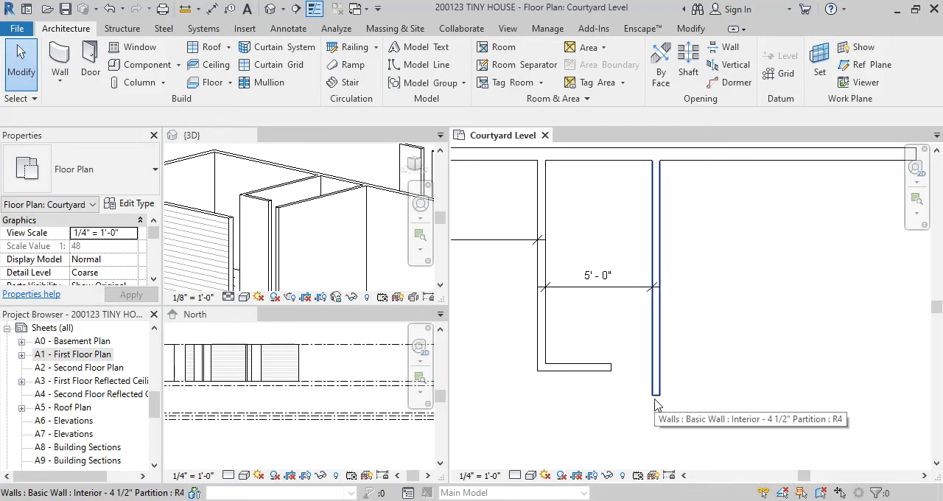
pyautogui.press('t')
pyautogui.press('r')
pyautogui.click(579, 369)
pyautogui.click(658, 394)
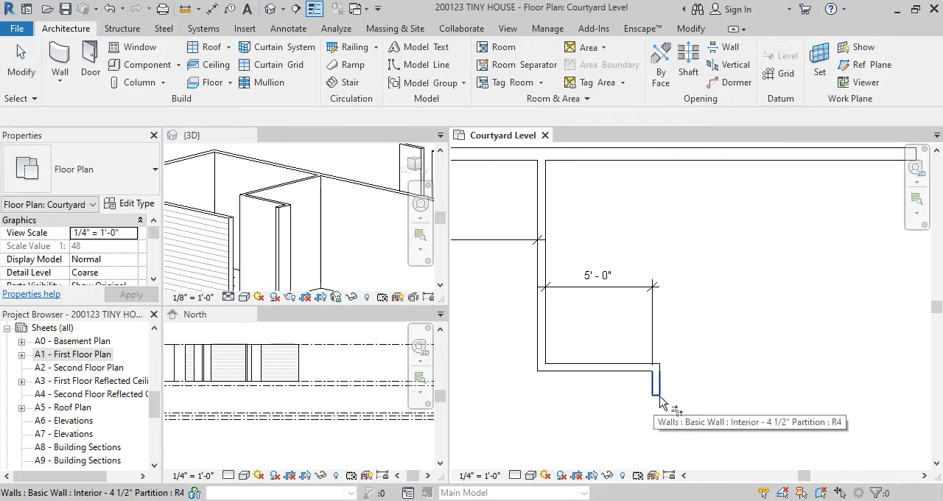
pyautogui.hotkey('ctrl', 'z')
# Try the closet corner trim keeping the right partition's upper part, try it again keeping the lower stub, and undo both
pyautogui.click(598, 370)
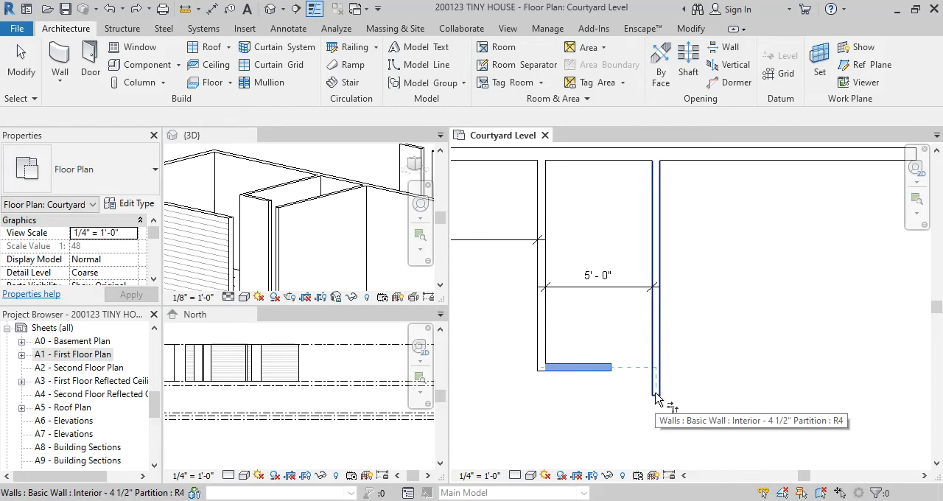
pyautogui.click(656, 330)
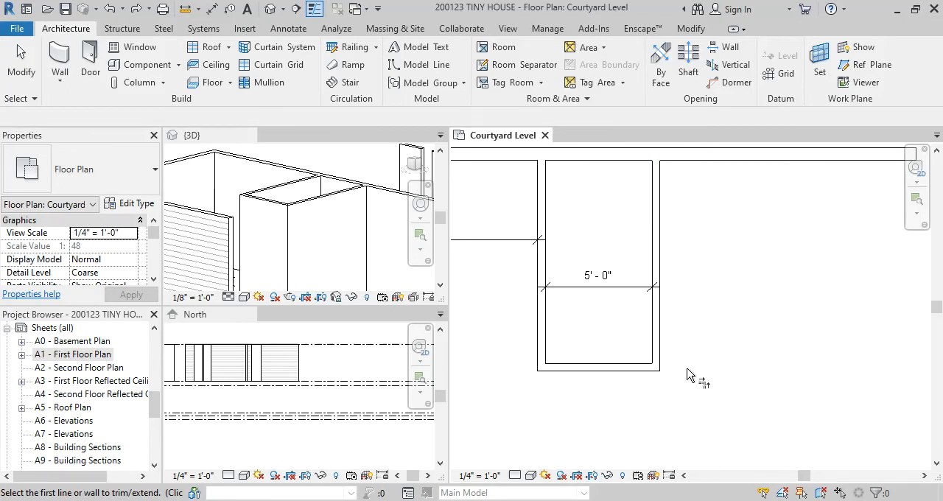
pyautogui.click(612, 369)
pyautogui.click(654, 394)
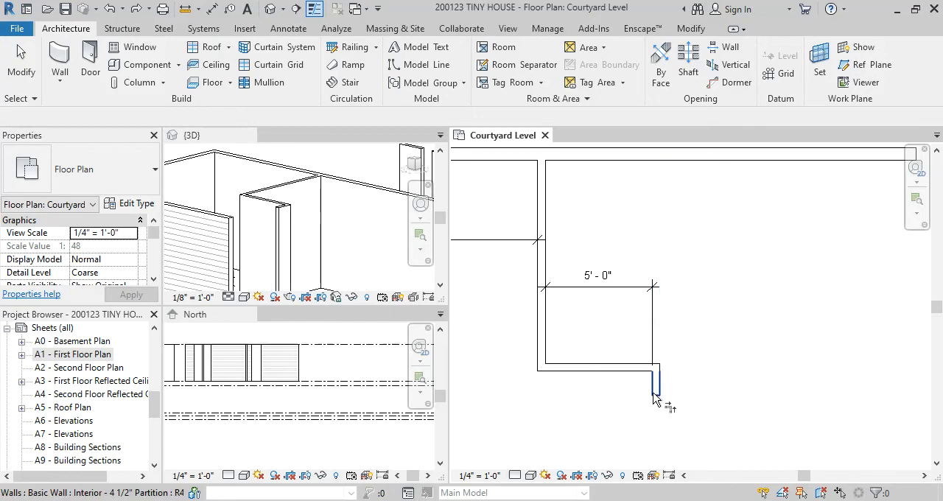
pyautogui.hotkey('ctrl', 'z')
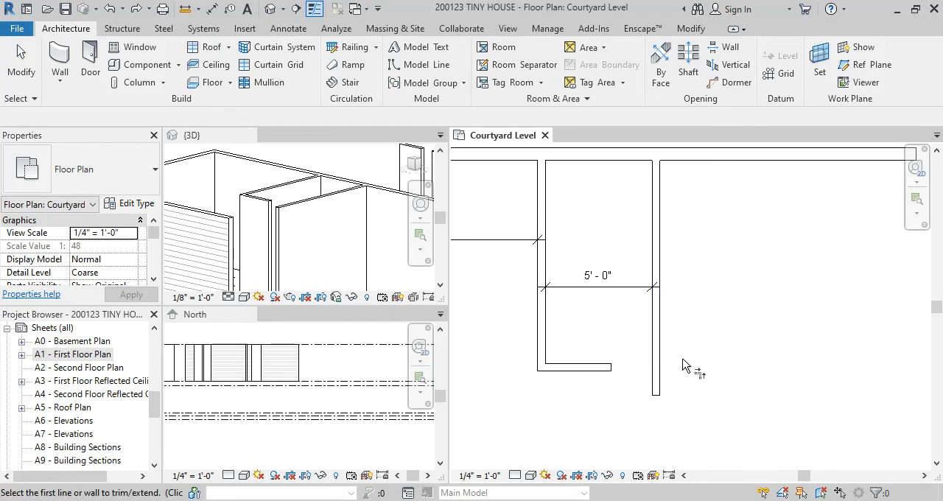
# Trim the right partition's upper part and the short horizontal partition to a corner, picking the vertical wall first, and undo it
pyautogui.click(656, 353)
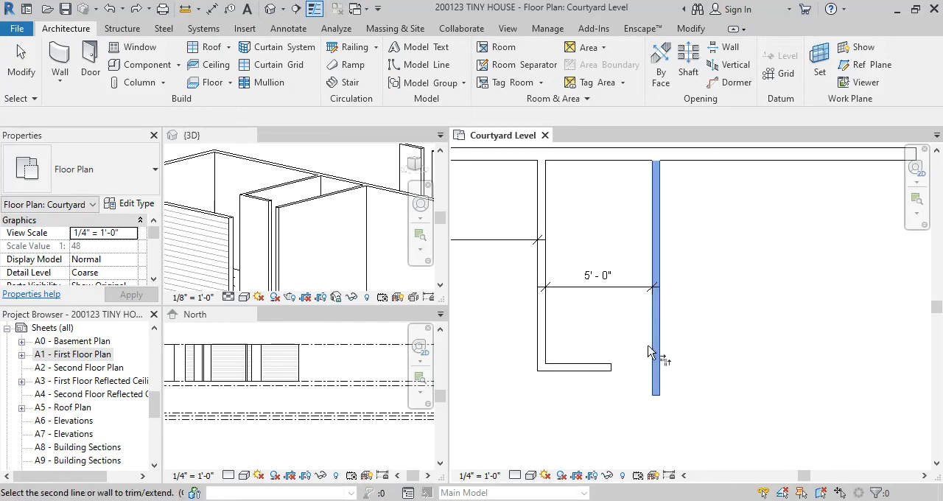
pyautogui.click(594, 369)
pyautogui.press('Escape')
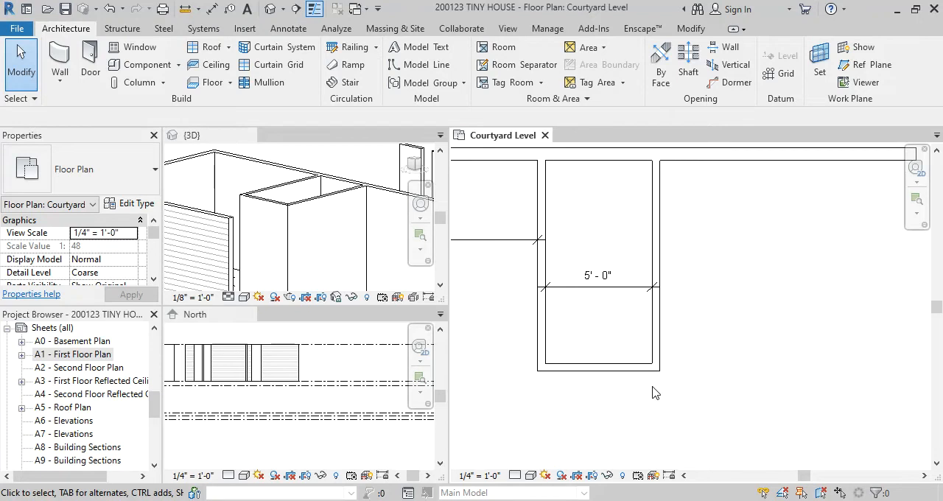
pyautogui.scroll(-2, 677, 376)
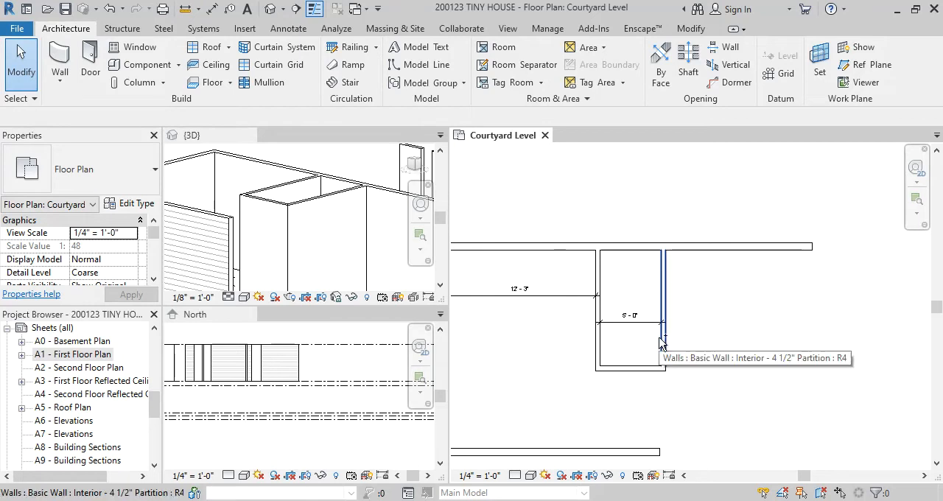
pyautogui.scroll(2, 661, 343)
# Move the vertical partition right of the short wall outward to 8'-6" from the opposite partition
pyautogui.click(661, 344)
pyautogui.moveTo(657, 338); pyautogui.dragTo(730, 336)
pyautogui.press('Escape')
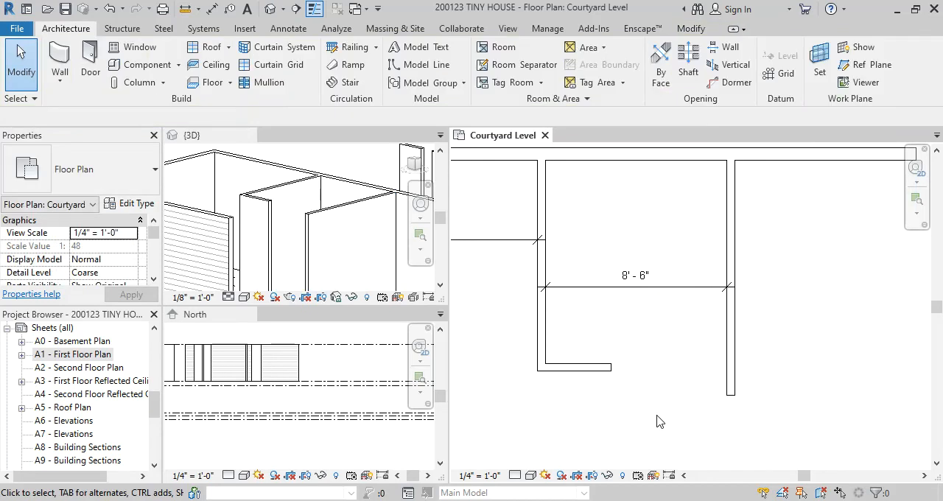
# Trim/Extend the short horizontal partition and the upper part of the right vertical partition to a closed corner
pyautogui.press('t')
pyautogui.press('r')
pyautogui.click(607, 368)
pyautogui.click(731, 331)
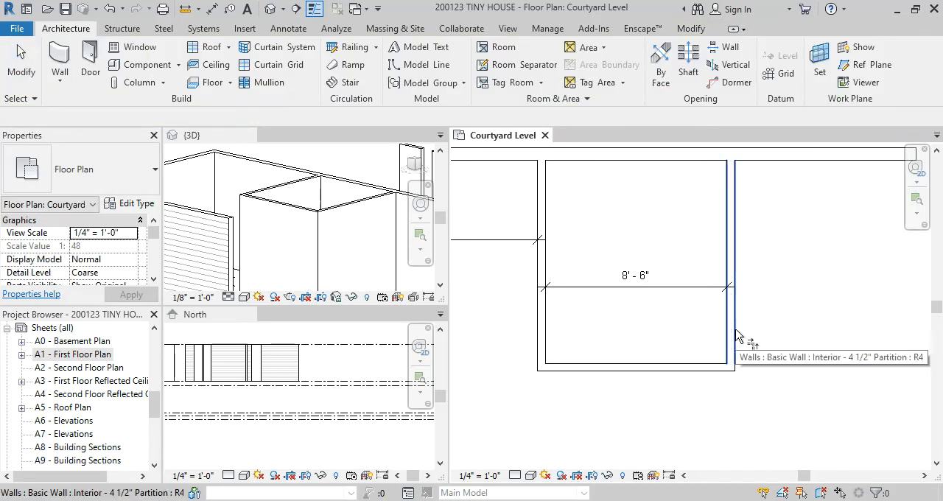
# Set the distance between the enclosure's two vertical partitions to 5'
pyautogui.press('Escape')
pyautogui.click(731, 324)
pyautogui.click(635, 276)
pyautogui.write('5')
pyautogui.press('Return')
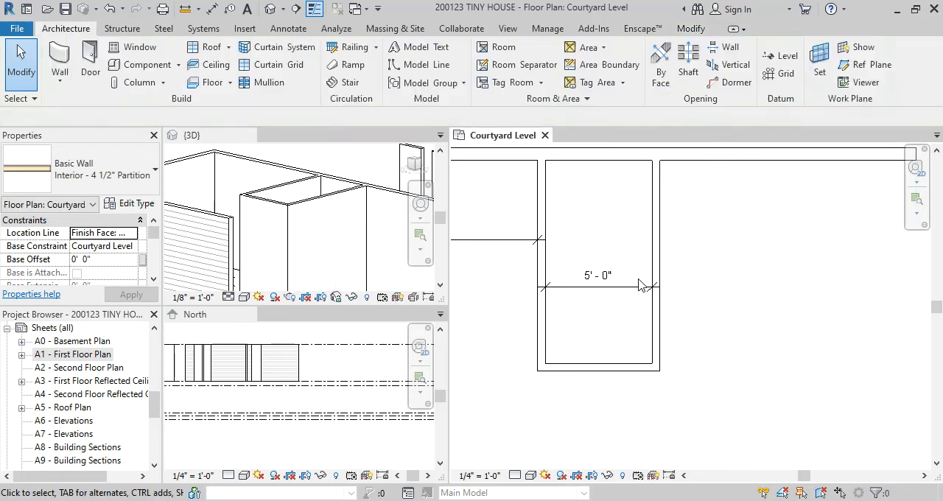
# Set the Courtyard Level floor plan's view scale to 1/8" = 1'-0"
pyautogui.press('Escape')
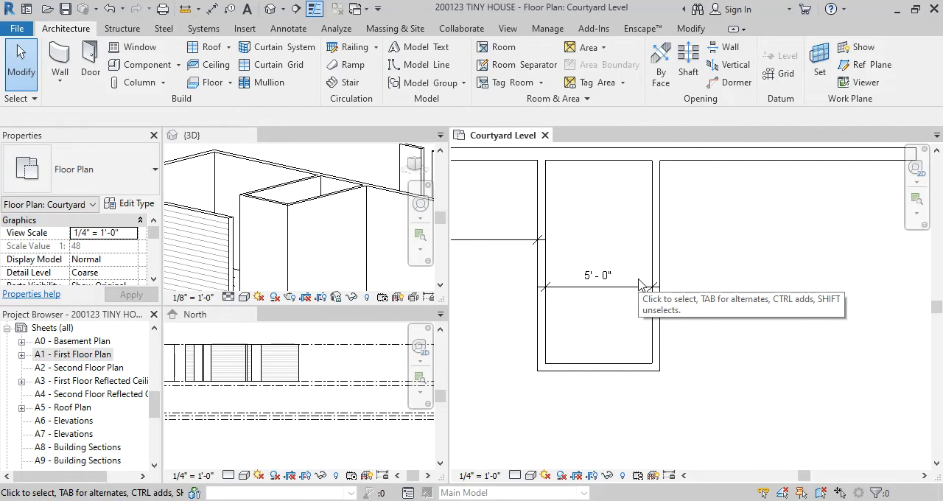
pyautogui.scroll(-3, 708, 302)
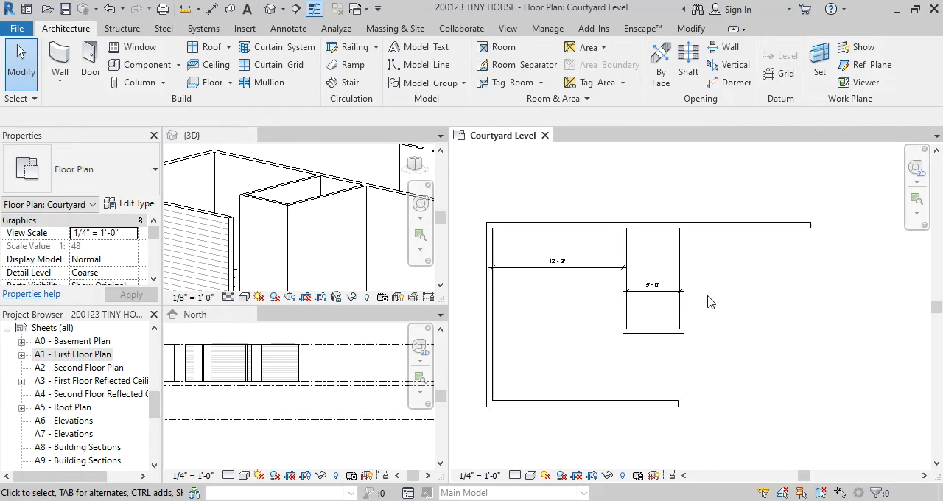
pyautogui.moveTo(707, 302); pyautogui.dragTo(720, 306, button='middle')
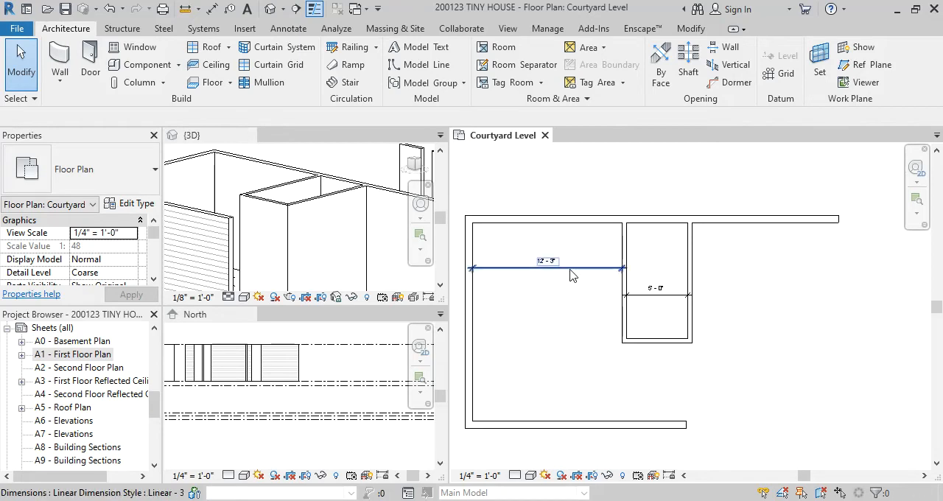
pyautogui.scroll(2, 627, 295)
pyautogui.moveTo(649, 301); pyautogui.dragTo(710, 295, button='middle')
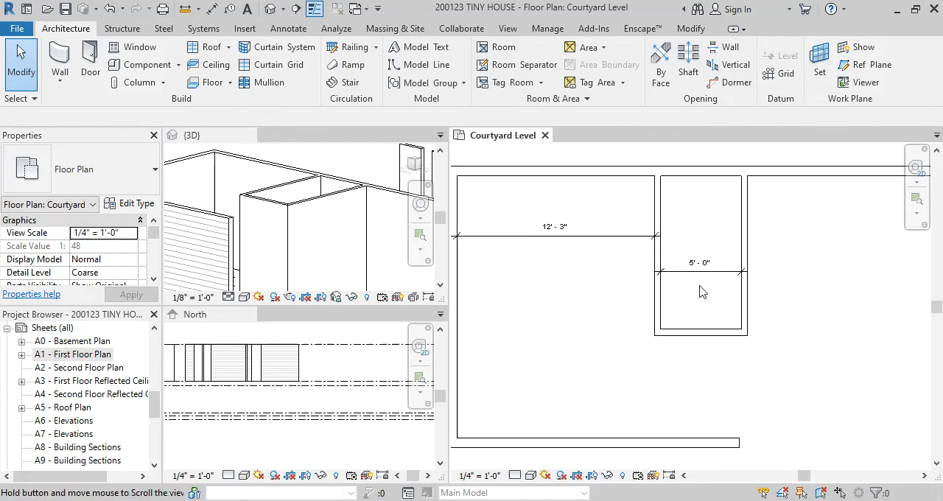
pyautogui.click(491, 476)
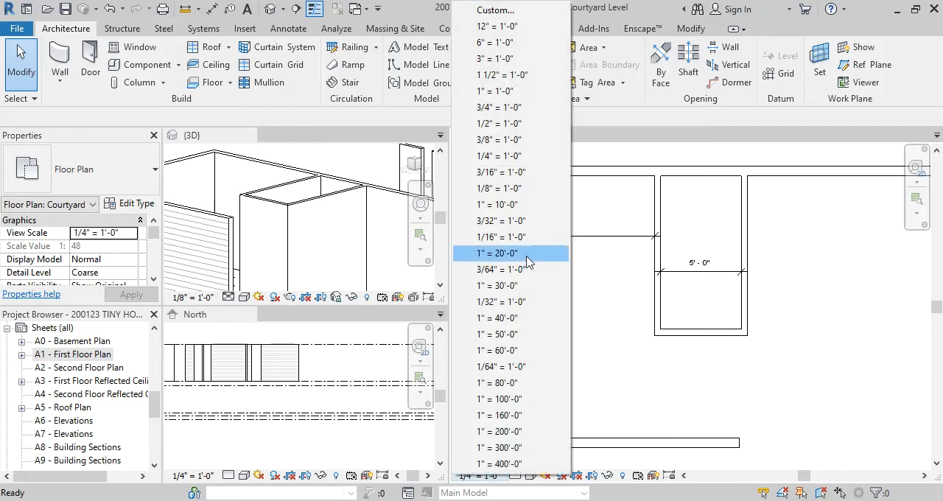
pyautogui.click(534, 189)
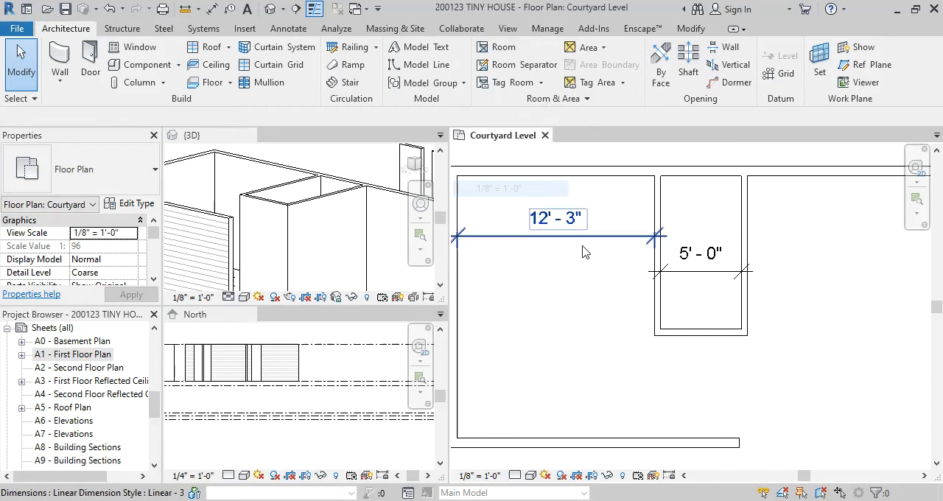
# Change the right vertical partition of the 5' enclosure to the Interior - 6 1/2" Partition type
pyautogui.click(742, 301)
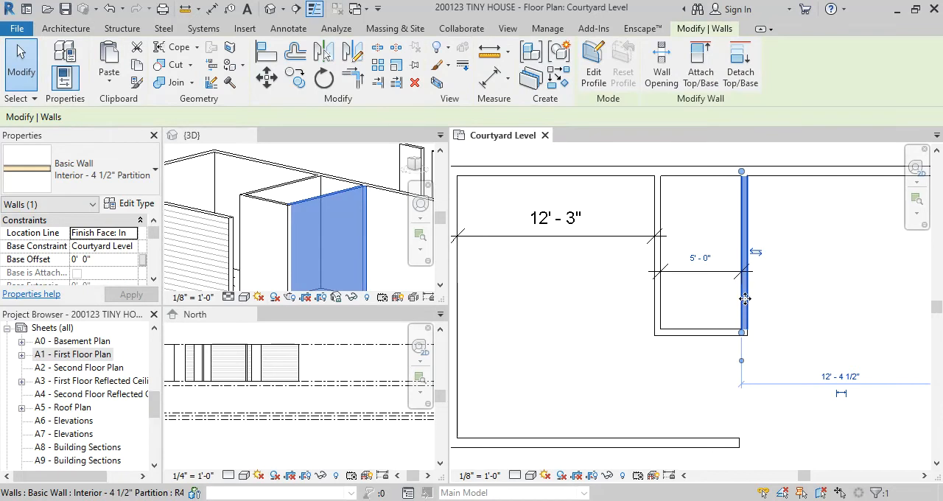
pyautogui.click(109, 175)
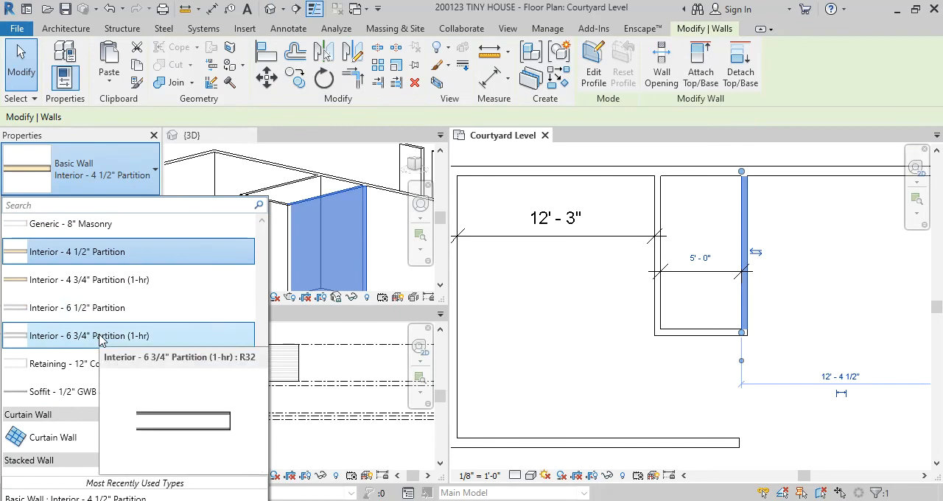
pyautogui.click(102, 307)
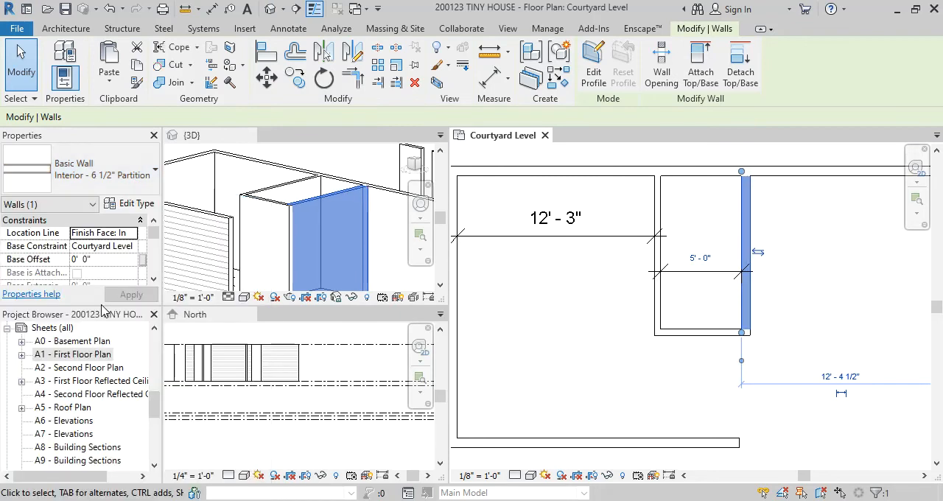
pyautogui.click(790, 329)
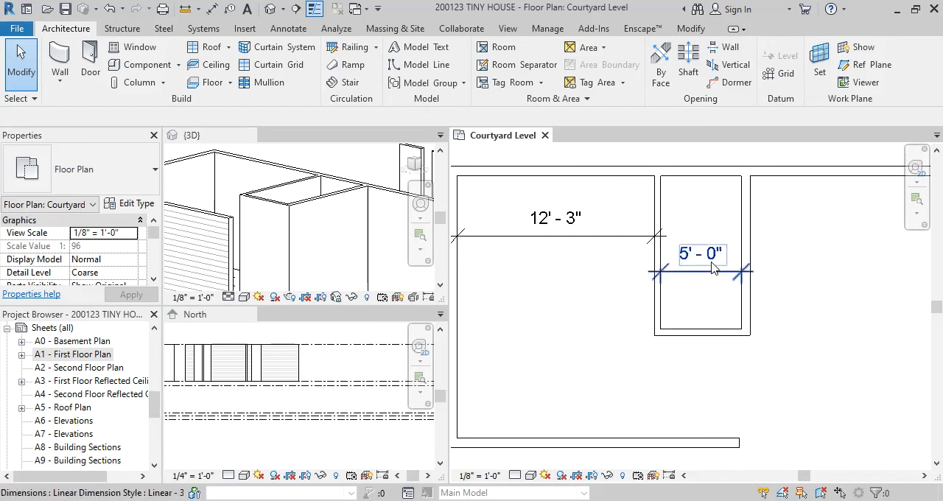
pyautogui.scroll(-2, 706, 274)
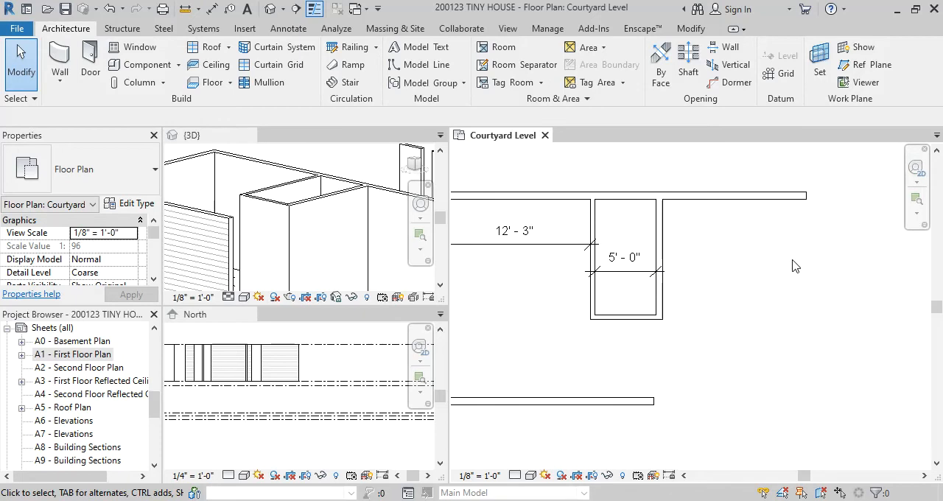
pyautogui.click(661, 241)
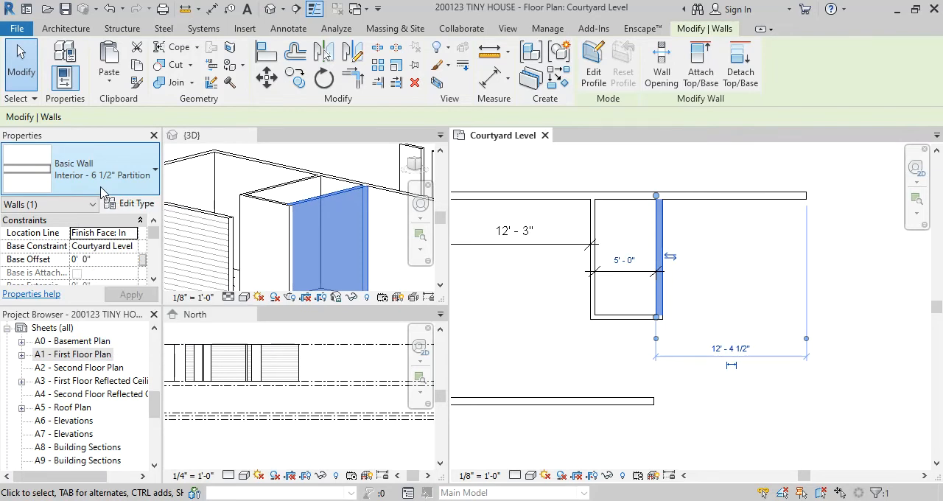
pyautogui.click(810, 248)
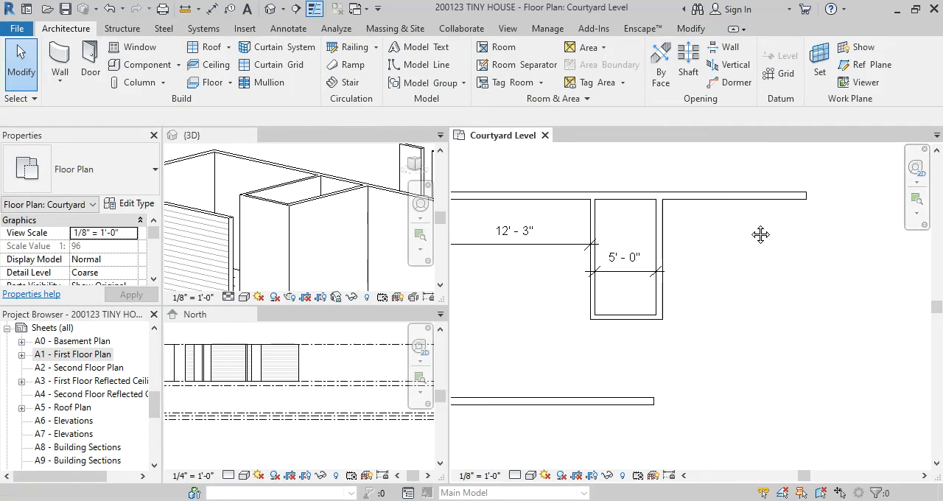
# Draw a matching Exterior - Wood Siding on Wood Stud wall about 11'-2" long, straight down from the upper exterior wall's right end
pyautogui.moveTo(760, 235); pyautogui.dragTo(712, 229, button='middle')
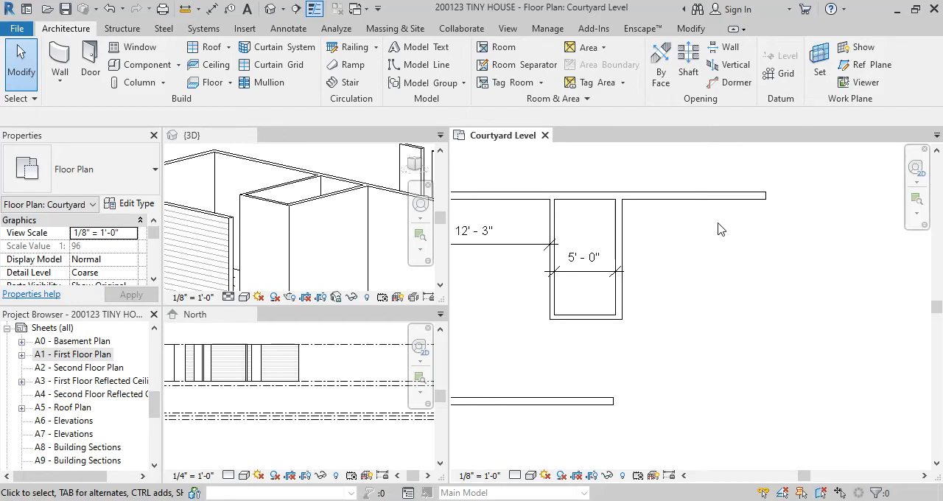
pyautogui.click(766, 197)
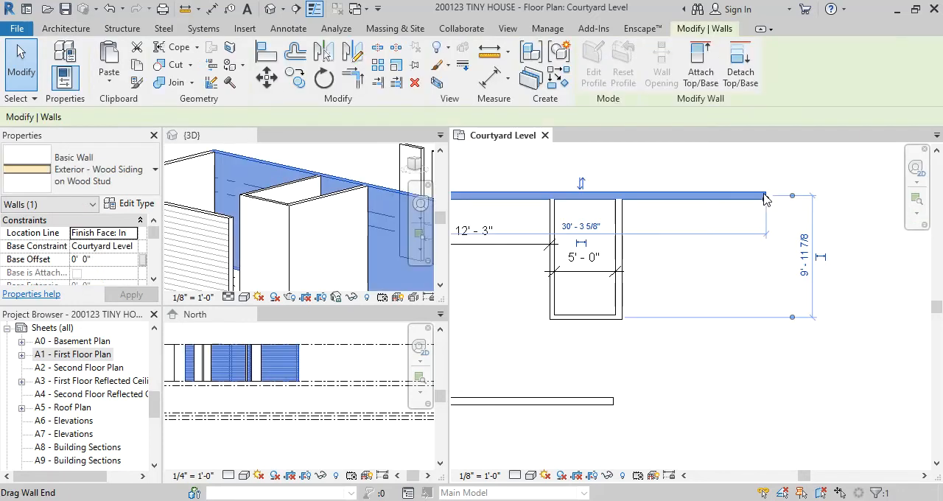
pyautogui.press('c')
pyautogui.press('s')
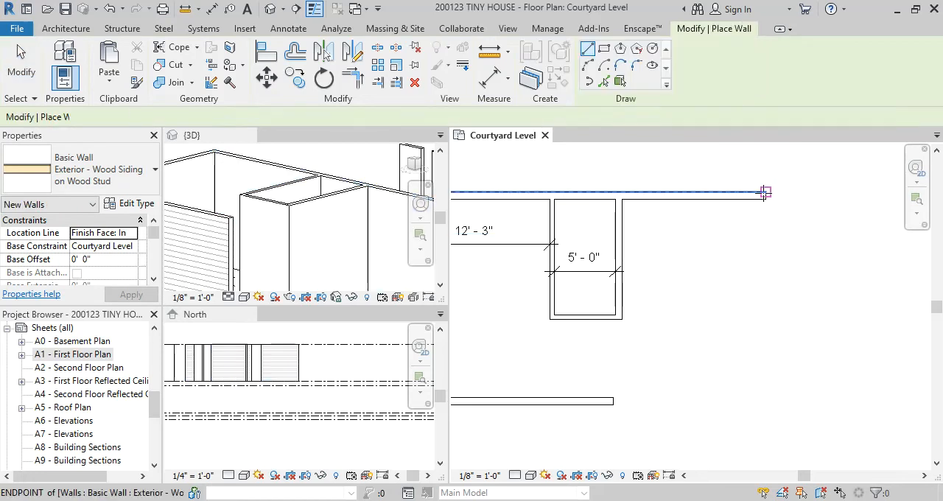
pyautogui.click(766, 192)
pyautogui.scroll(3, 769, 234)
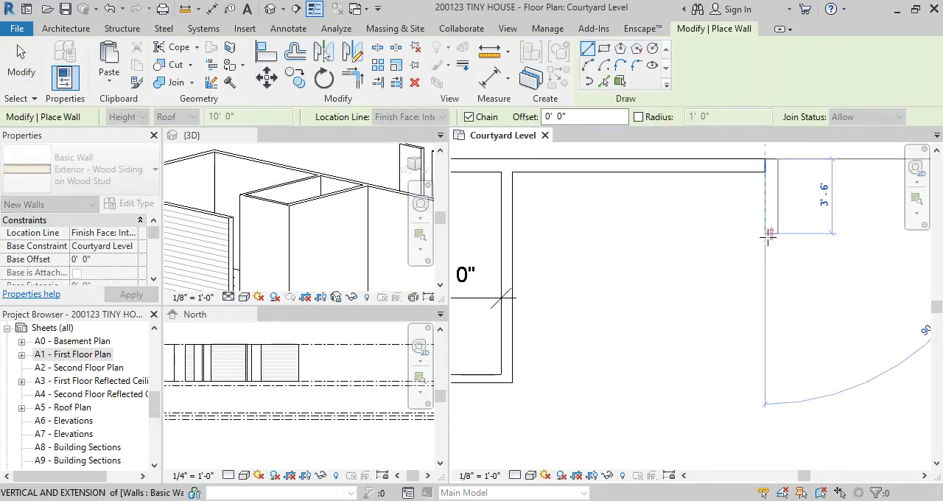
pyautogui.scroll(-2, 769, 317)
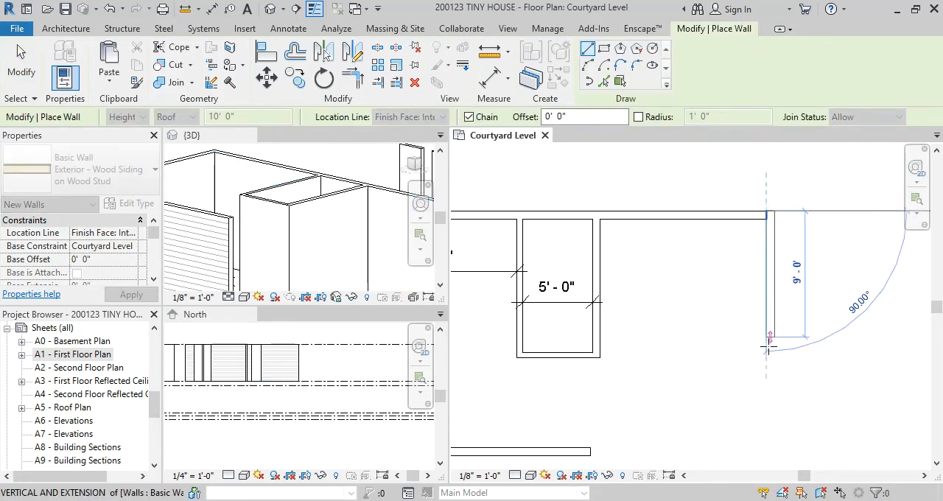
pyautogui.click(770, 372)
pyautogui.press('Escape')
pyautogui.press('Escape')
pyautogui.moveTo(685, 248); pyautogui.dragTo(729, 234, button='middle')
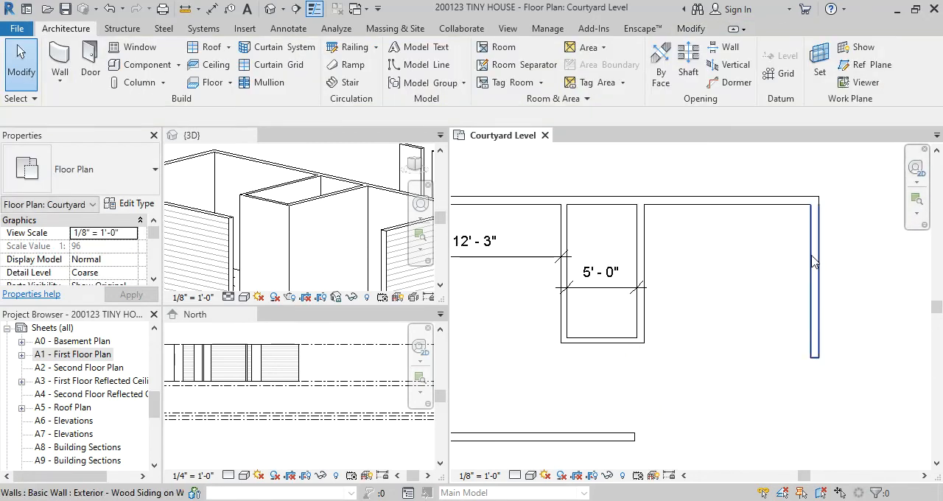
# Add an aligned dimension between the enclosure's right partition face and the inner face of the new vertical exterior wall
pyautogui.scroll(2, 813, 262)
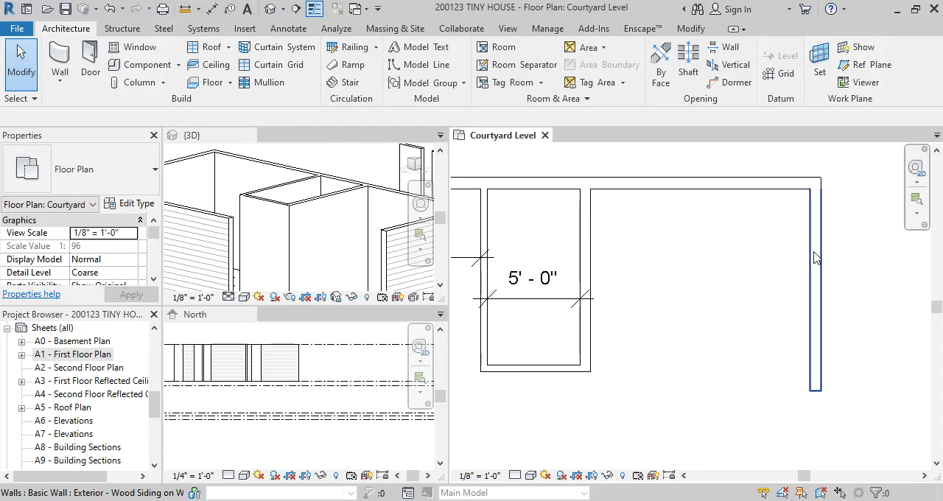
pyautogui.click(816, 258)
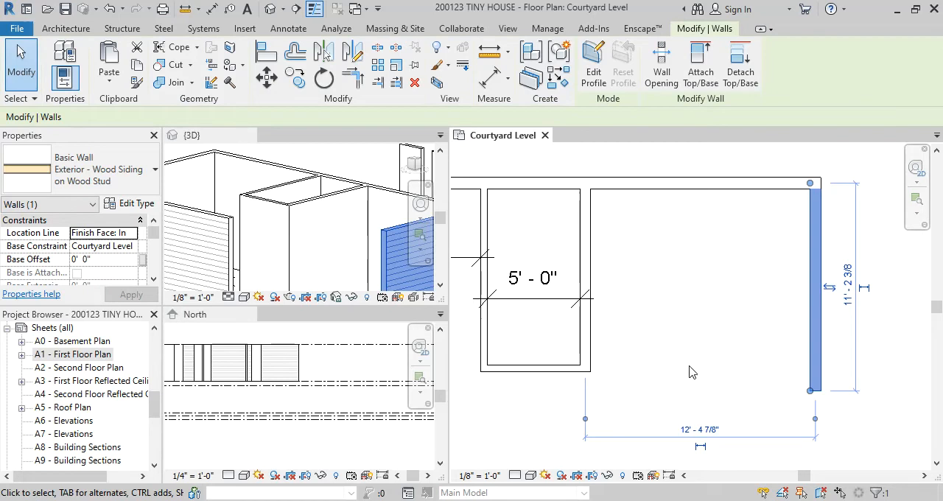
pyautogui.click(719, 304)
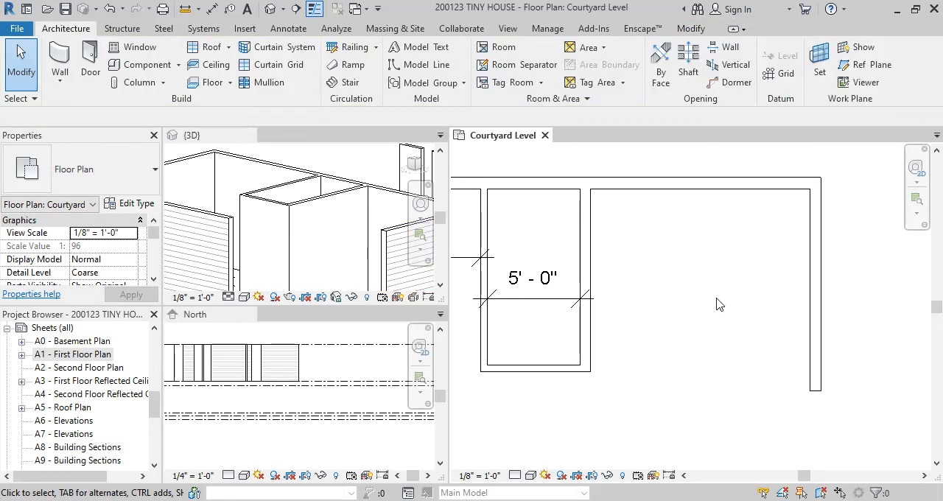
pyautogui.press('d')
pyautogui.press('i')
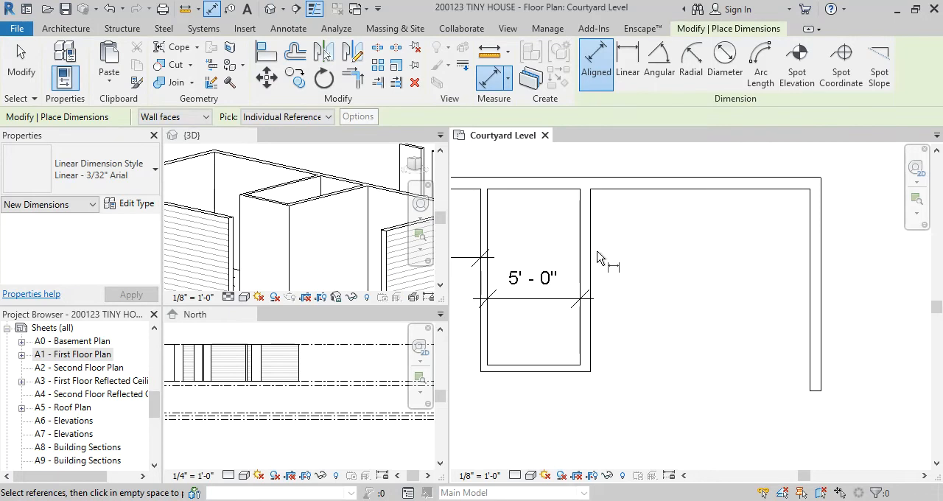
pyautogui.click(592, 258)
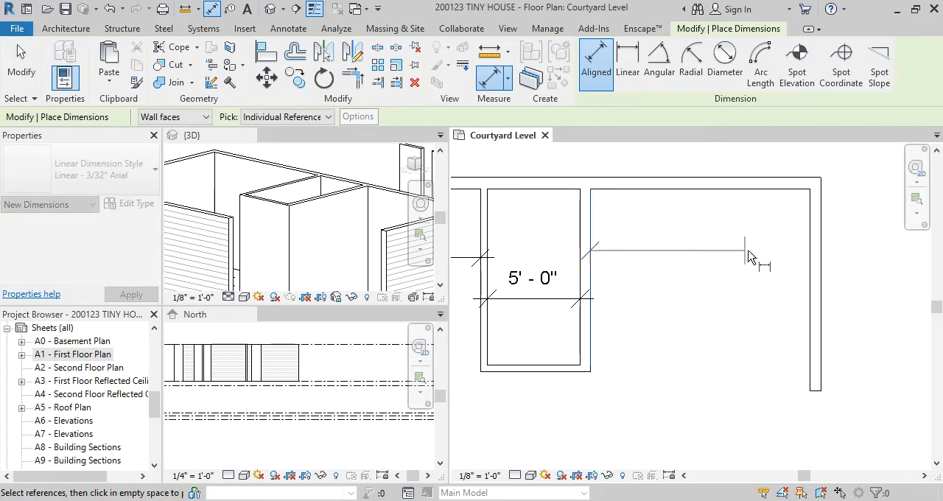
pyautogui.click(813, 263)
pyautogui.click(853, 238)
pyautogui.press('Escape')
pyautogui.press('Escape')
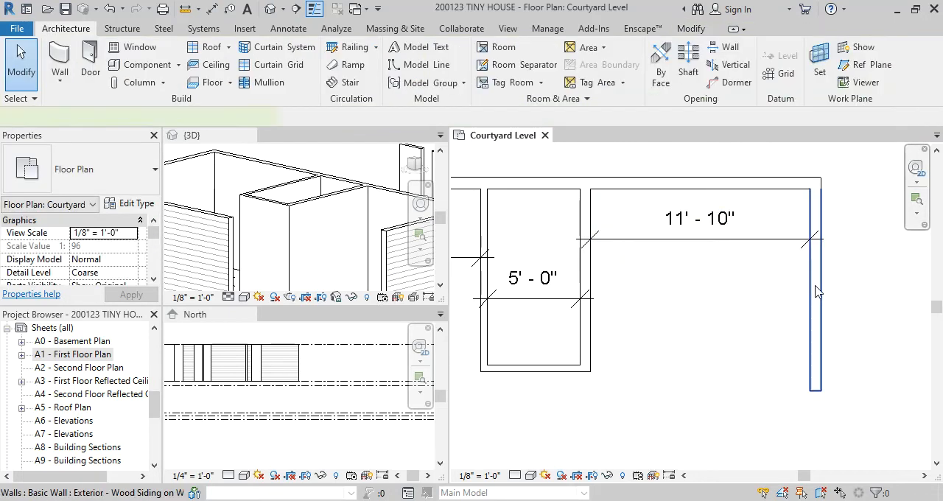
# Set the distance from the enclosure's right partition to the new vertical exterior wall to 12'
pyautogui.click(816, 292)
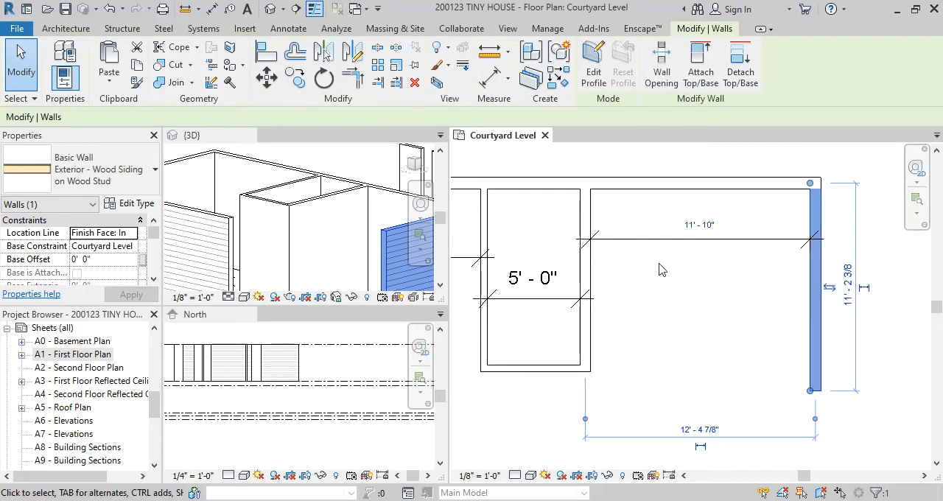
pyautogui.click(699, 225)
pyautogui.write('12')
pyautogui.press('Return')
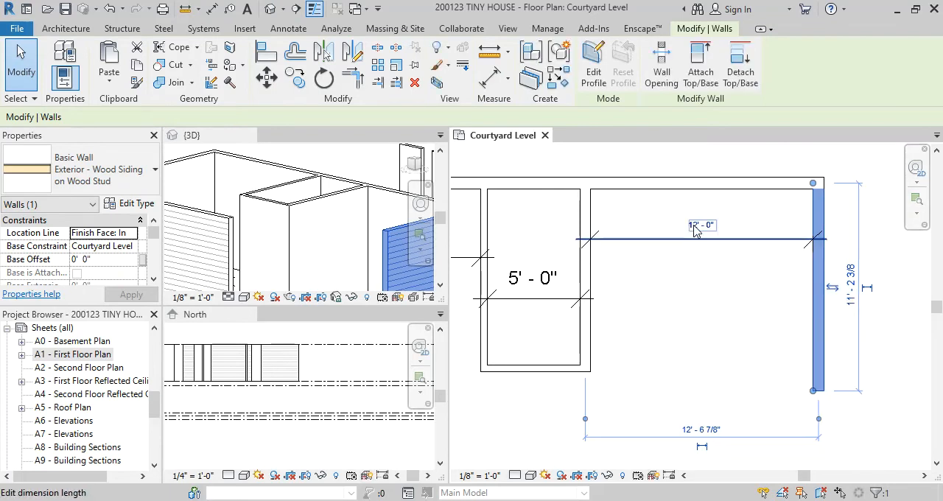
pyautogui.click(725, 325)
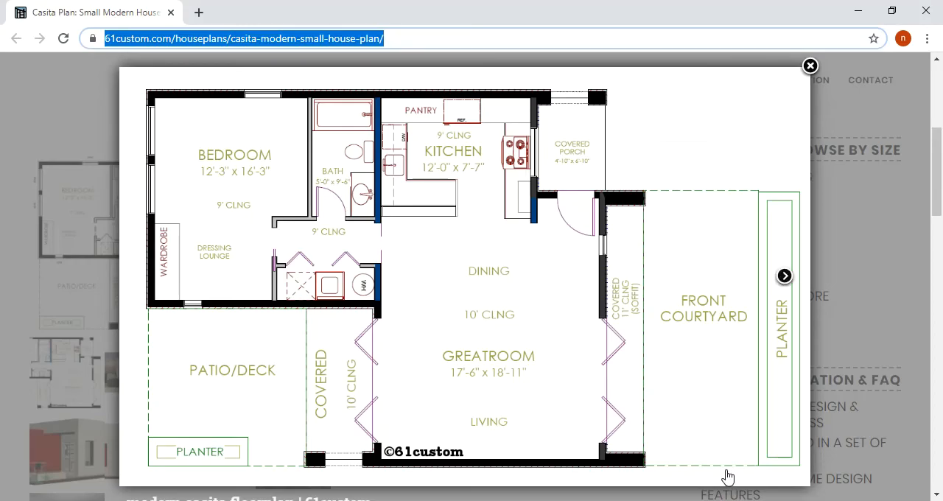
# Check the Casita floor plan in the browser and dimension from the upper exterior wall's inner face to the new vertical wall's free end
pyautogui.click(733, 478)
pyautogui.click(858, 12)
pyautogui.scroll(-2, 678, 297)
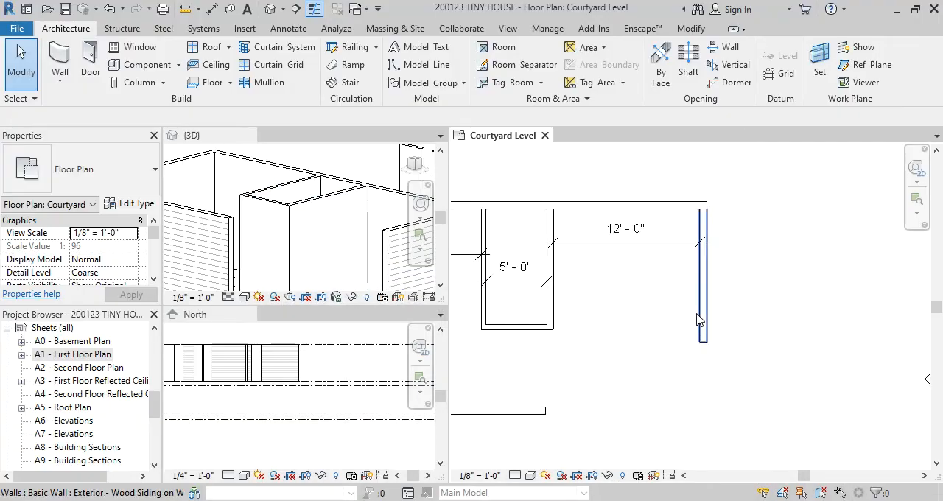
pyautogui.press('d')
pyautogui.press('i')
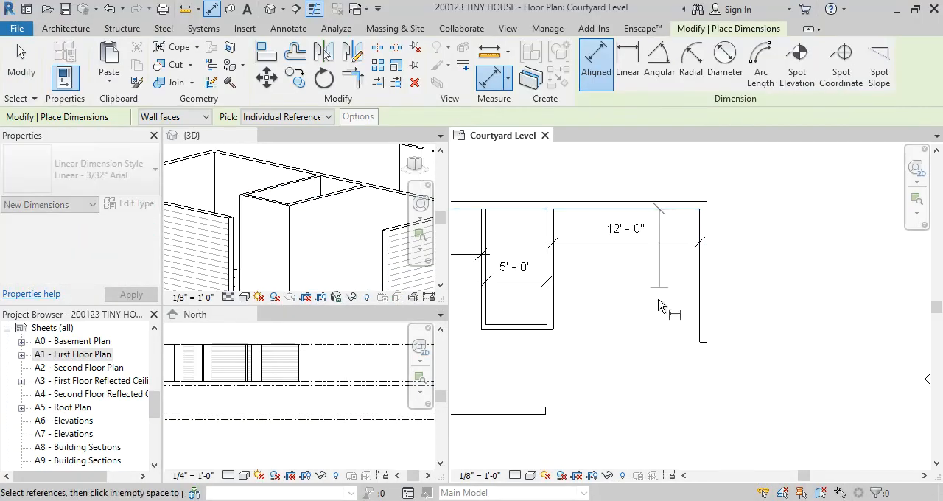
pyautogui.scroll(2, 706, 342)
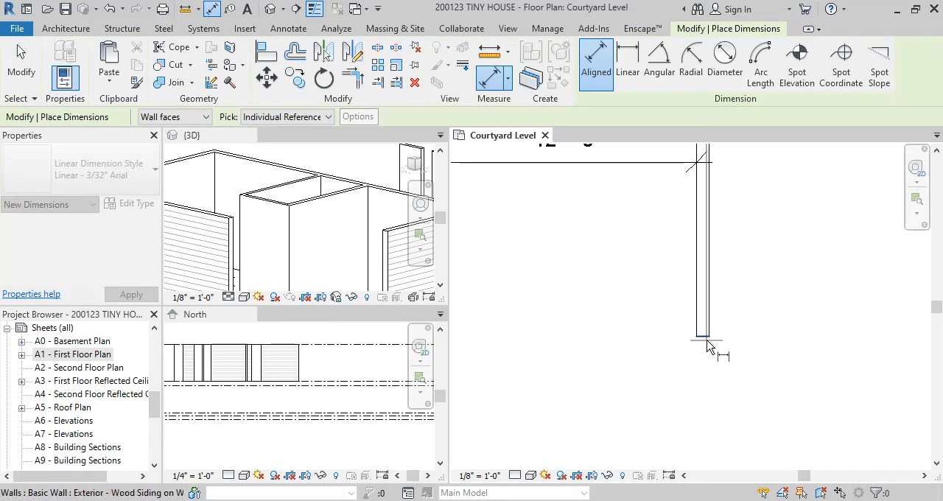
pyautogui.click(707, 341)
pyautogui.scroll(-1, 618, 351)
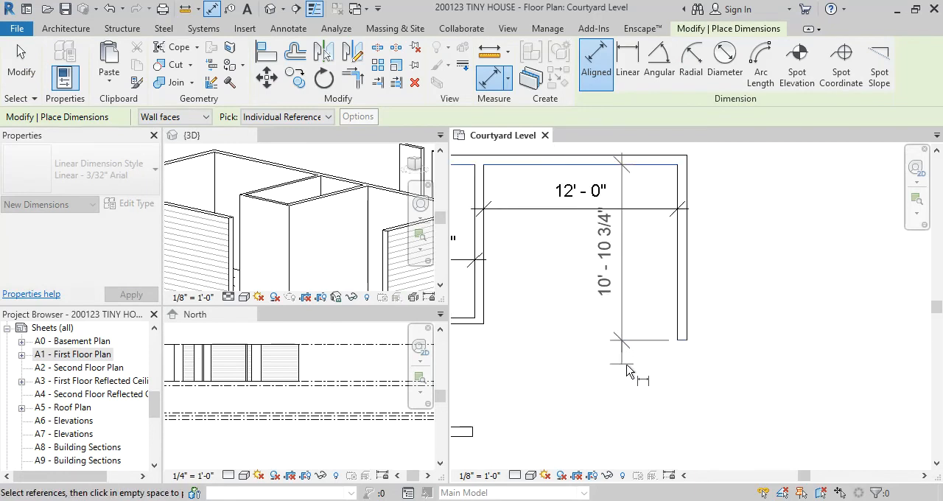
pyautogui.click(640, 369)
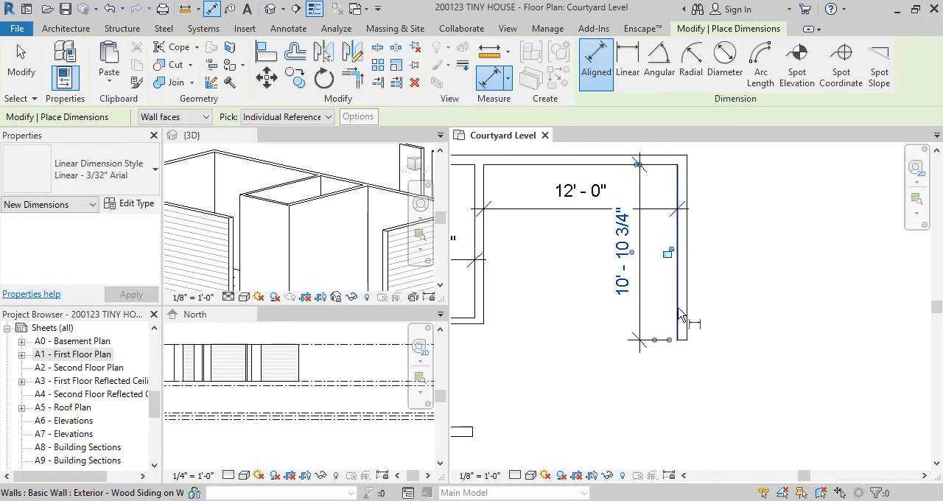
pyautogui.press('Escape')
pyautogui.press('Escape')
# Set the vertical exterior wall's length below the upper exterior wall's inner face to 7'-7"
pyautogui.click(681, 280)
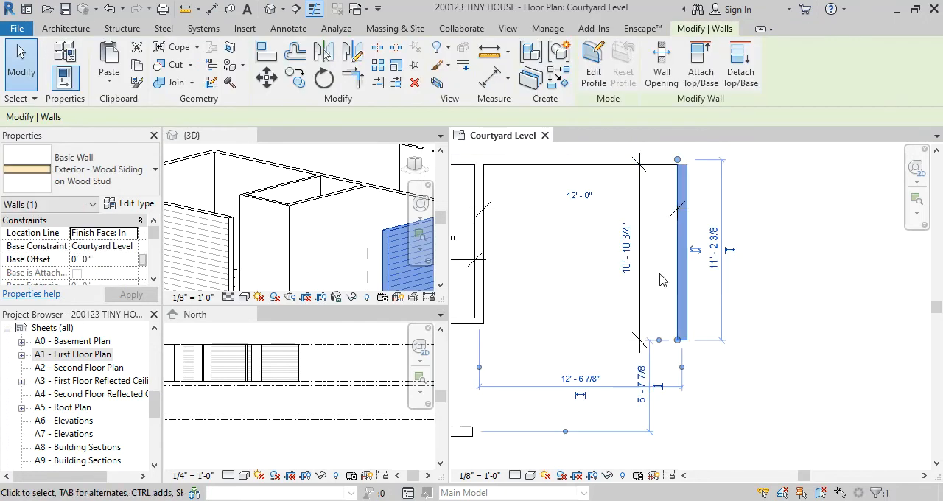
pyautogui.click(626, 251)
pyautogui.write("7'")
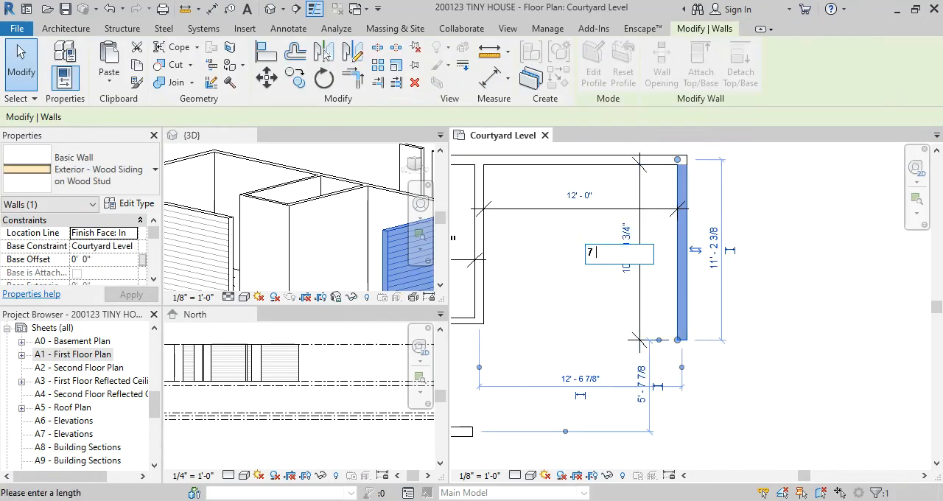
pyautogui.write(' - 7')
pyautogui.press('Return')
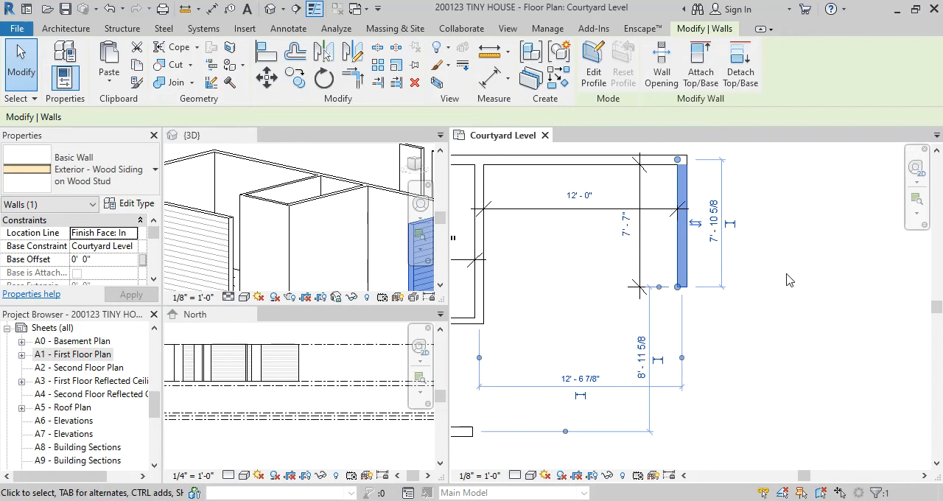
pyautogui.press('Escape')
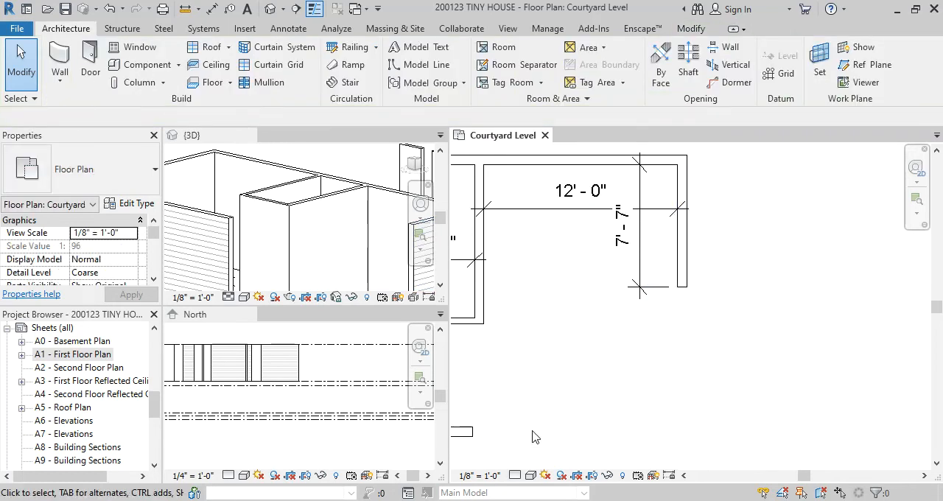
# Examine the Casita floor plan in the browser and compare its kitchen, bath and greatroom walls with the Courtyard Level plan
pyautogui.click(632, 471)
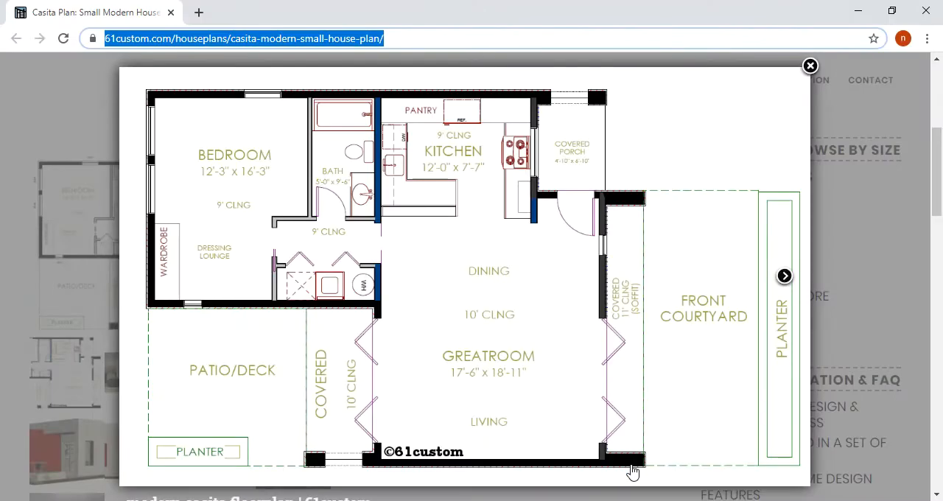
pyautogui.click(858, 10)
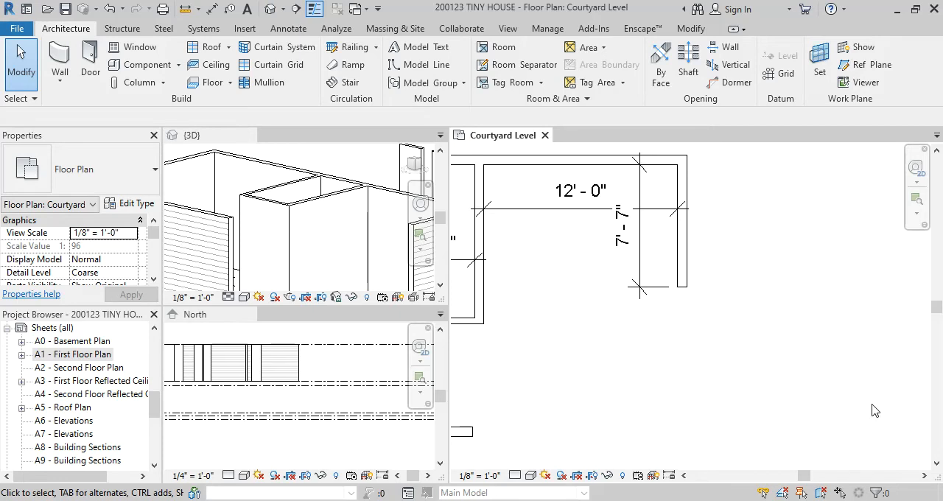
pyautogui.scroll(-2, 622, 332)
pyautogui.moveTo(531, 329); pyautogui.dragTo(596, 255, button='middle')
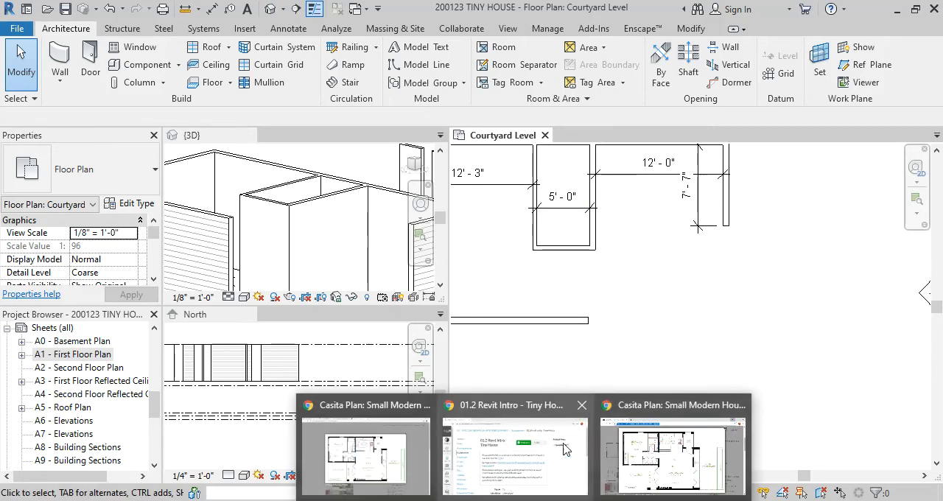
pyautogui.click(654, 451)
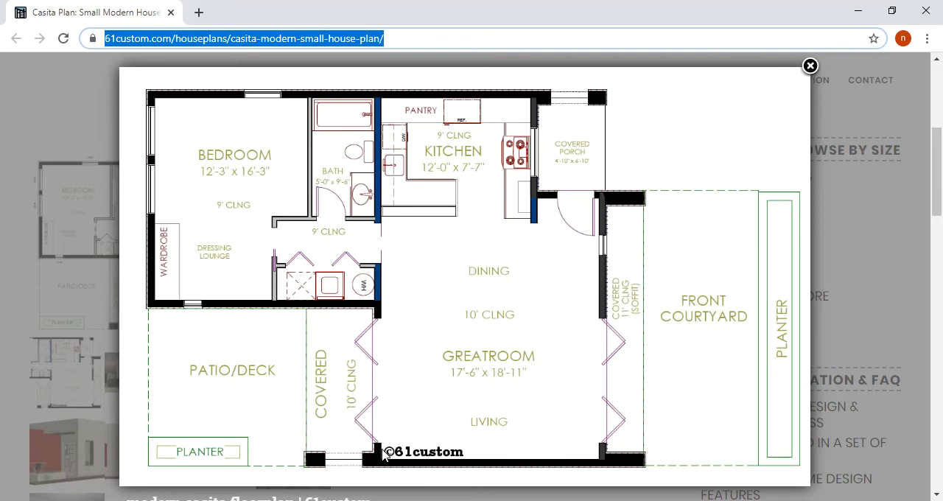
pyautogui.click(858, 11)
pyautogui.scroll(-3, 663, 267)
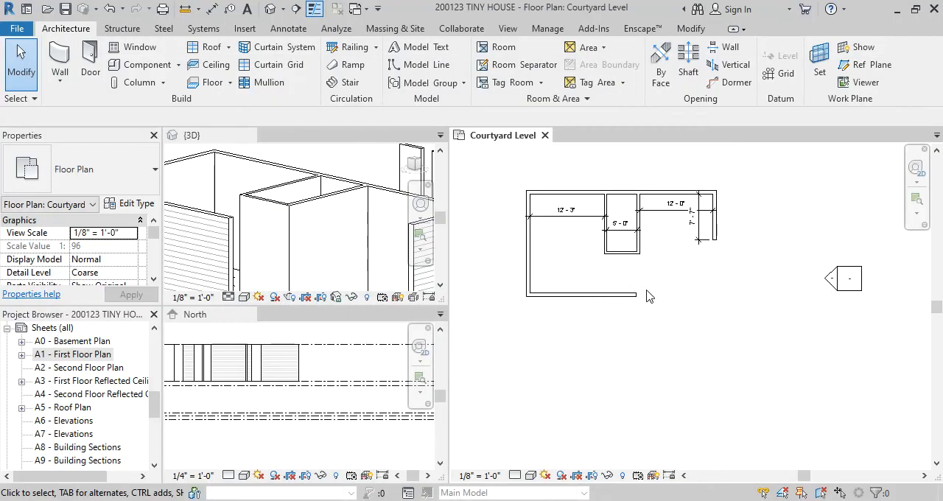
pyautogui.scroll(2, 646, 292)
pyautogui.moveTo(642, 273); pyautogui.dragTo(584, 289, button='middle')
pyautogui.scroll(1, 592, 263)
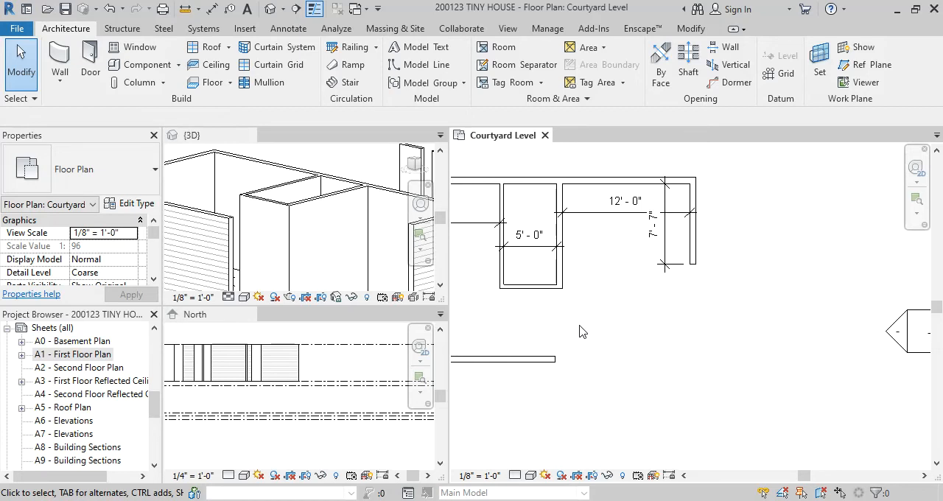
# Add an aligned dimension from the upper exterior wall's inner face to the inner face of the bath enclosure's lower partition
pyautogui.moveTo(538, 216); pyautogui.dragTo(619, 251, button='middle')
pyautogui.press('i')
pyautogui.click(611, 220)
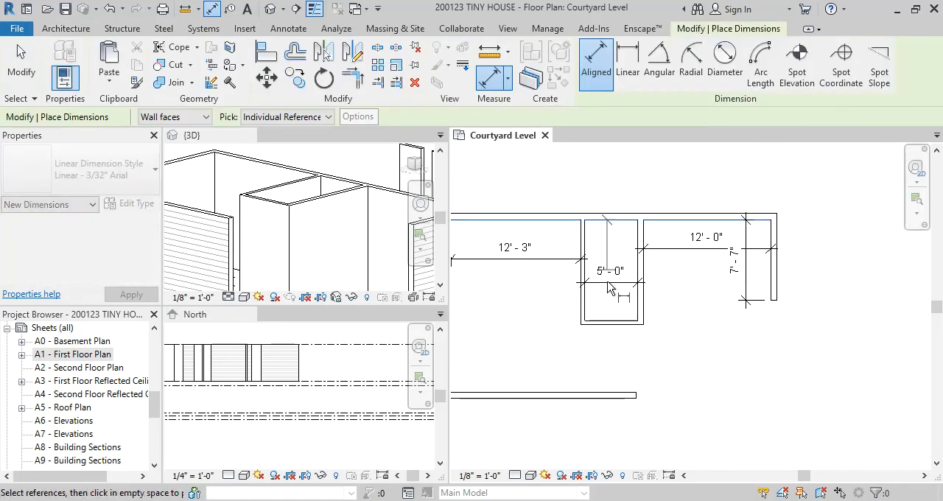
pyautogui.click(612, 321)
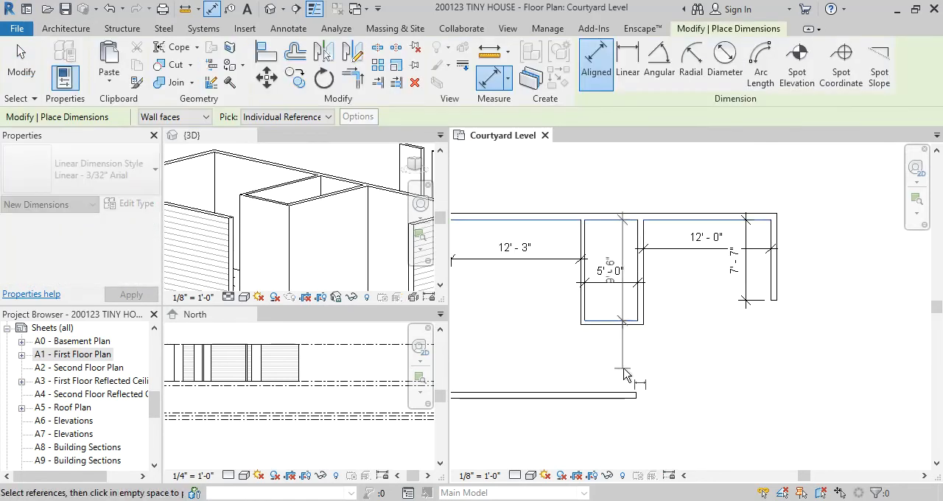
pyautogui.click(627, 365)
pyautogui.scroll(3, 626, 275)
pyautogui.press('Escape')
pyautogui.press('Escape')
pyautogui.click(606, 274)
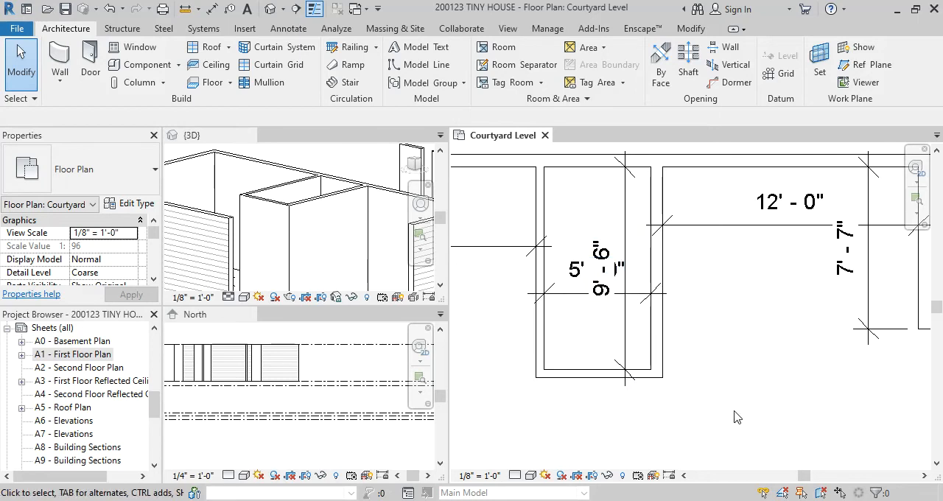
# Check the Casita floor plan in the browser, and delete the bath enclosure's vertical dimension in Revit
pyautogui.moveTo(524, 500)
pyautogui.click(673, 449)
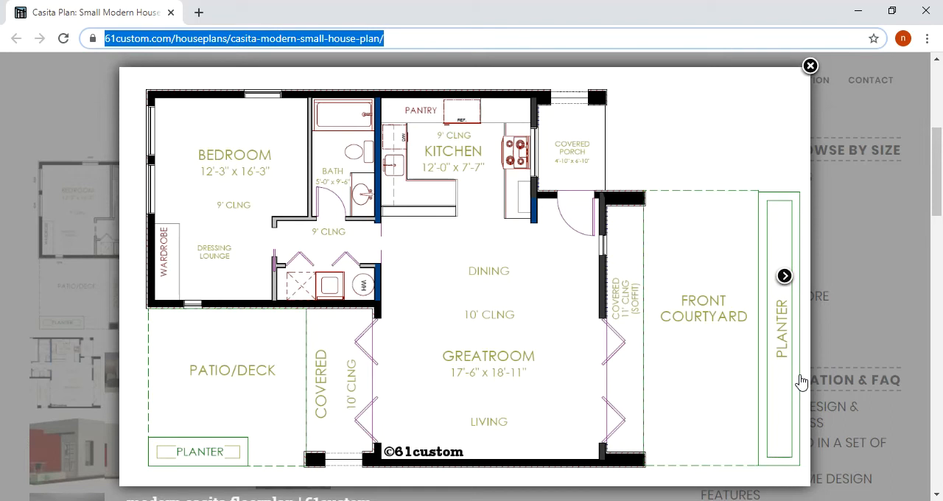
pyautogui.hotkey('alt', 'Tab')
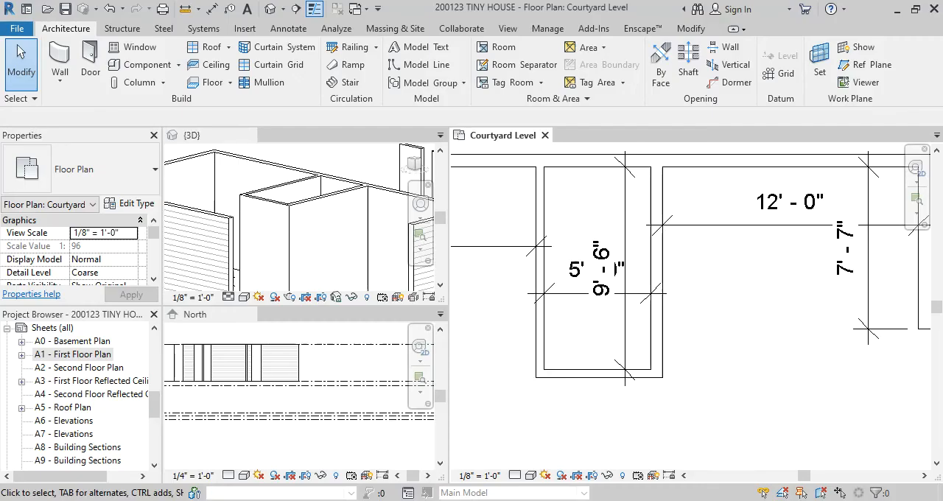
pyautogui.scroll(-1, 701, 331)
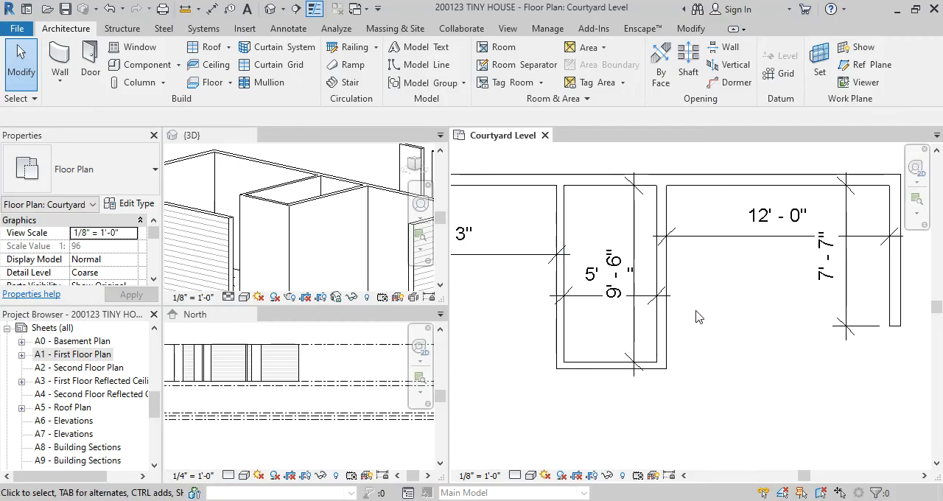
pyautogui.click(636, 215)
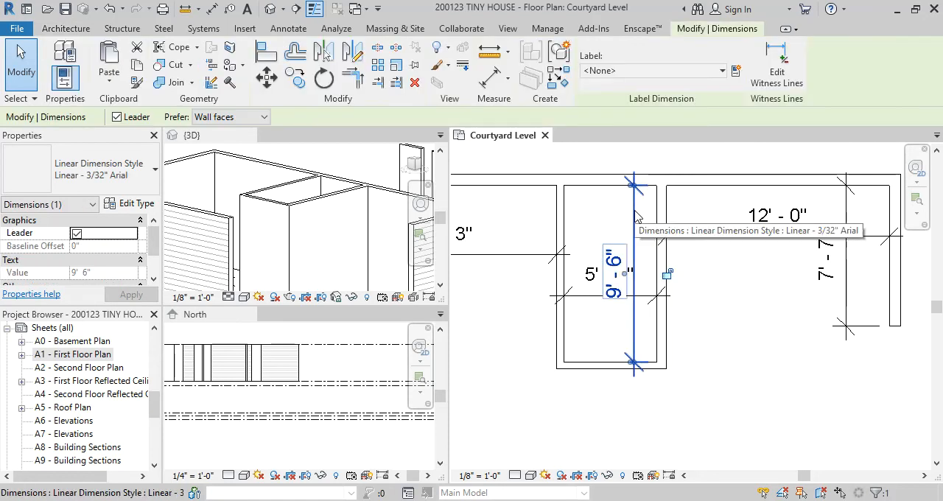
pyautogui.press('Delete')
# Dimension the bath enclosure's depth again with an aligned dimension between the upper exterior wall and the lower partition's inner face
pyautogui.press('d')
pyautogui.press('i')
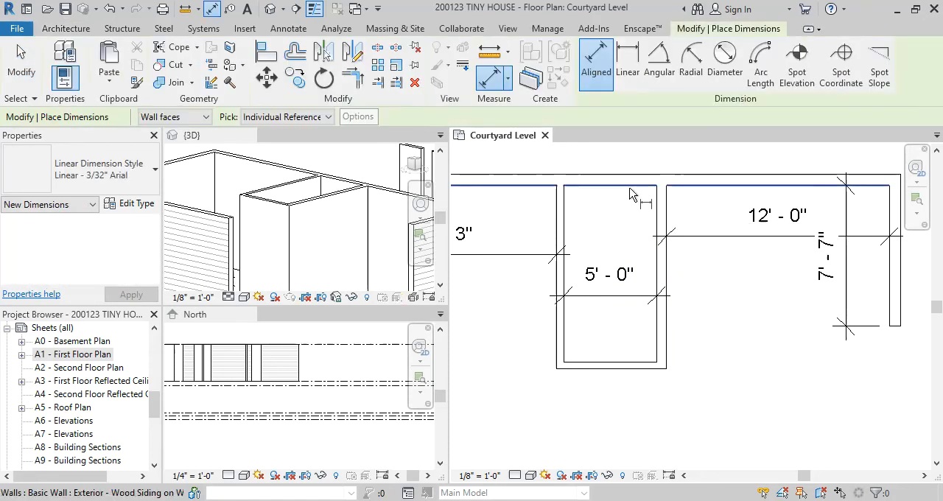
pyautogui.click(641, 186)
pyautogui.click(642, 368)
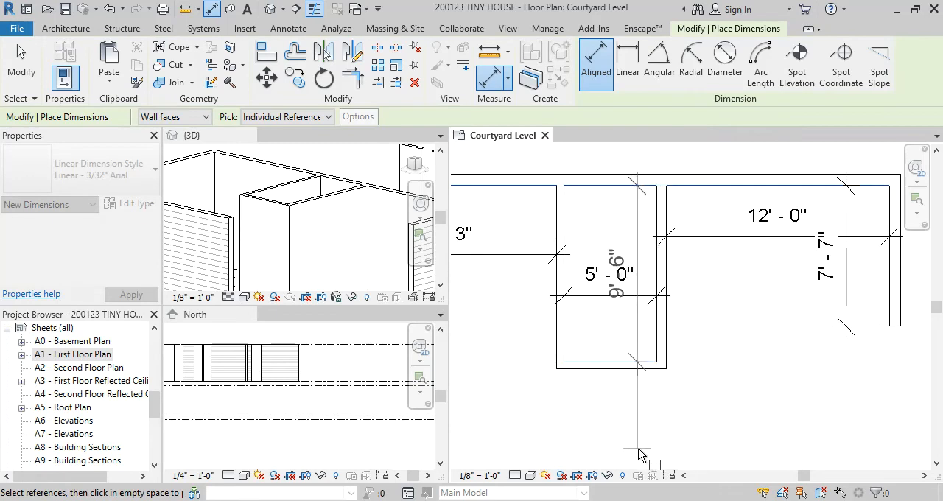
pyautogui.scroll(-2, 644, 445)
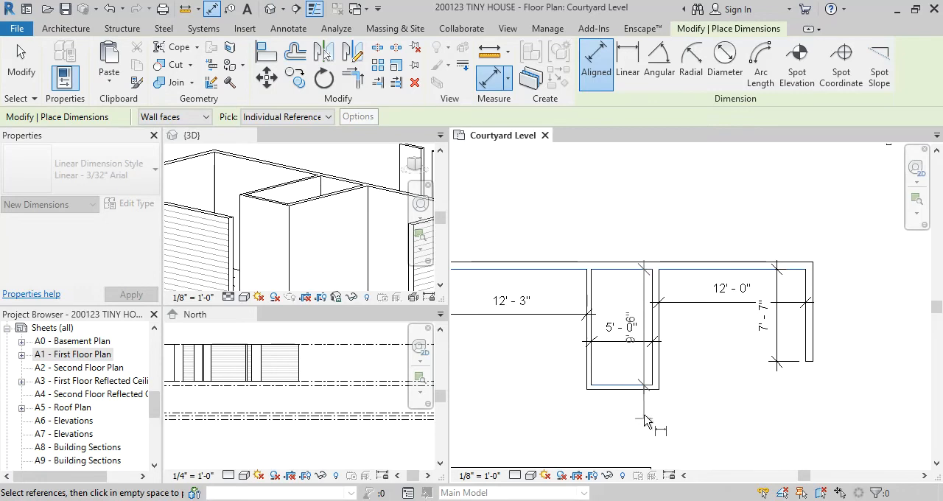
pyautogui.click(644, 412)
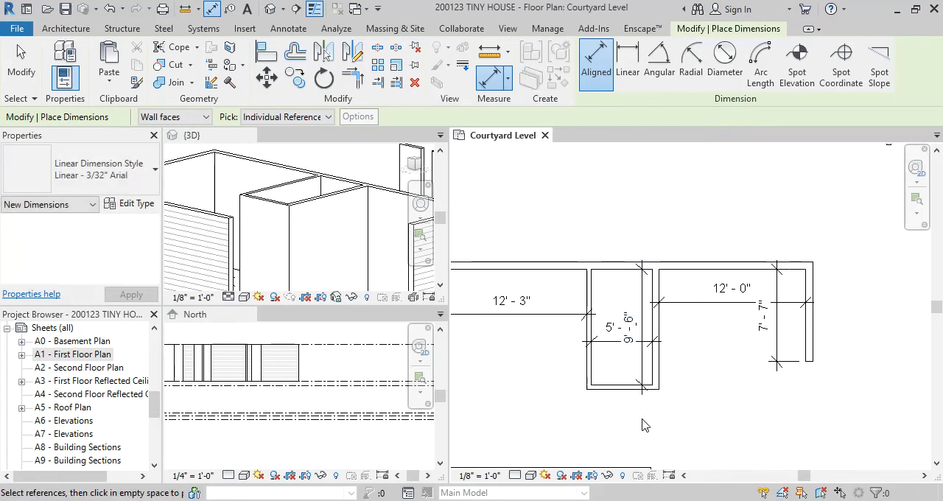
pyautogui.press('Escape')
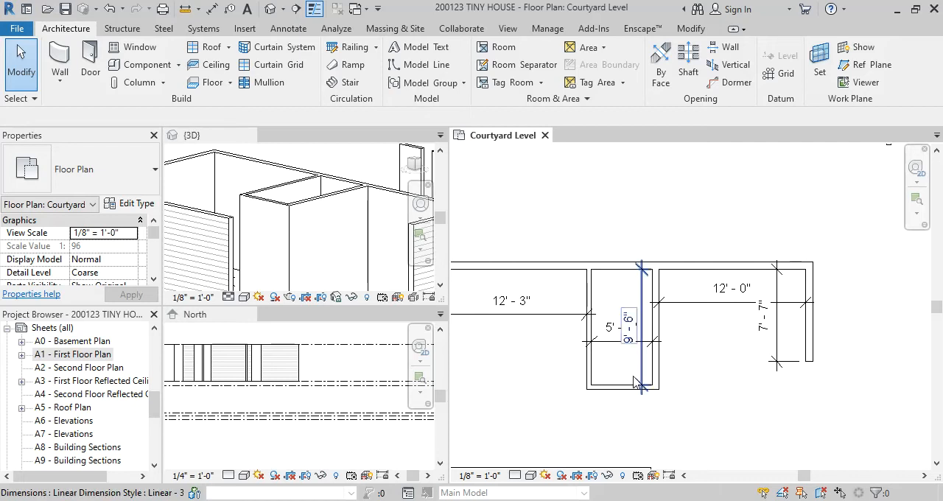
# Inspect how the 6 1/2" right partition meets the 4 1/2" lower partition at the bath enclosure's lower-right corner
pyautogui.scroll(1, 634, 381)
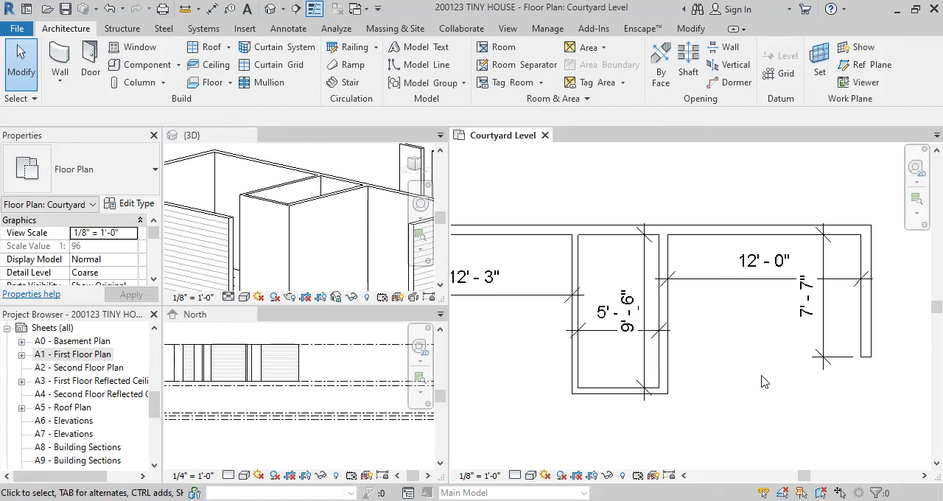
pyautogui.click(669, 360)
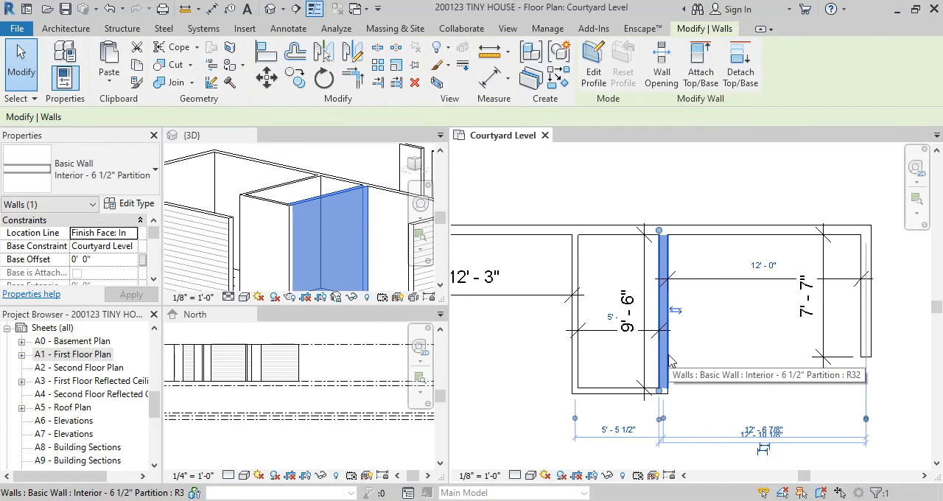
pyautogui.click(640, 412)
pyautogui.scroll(5, 640, 413)
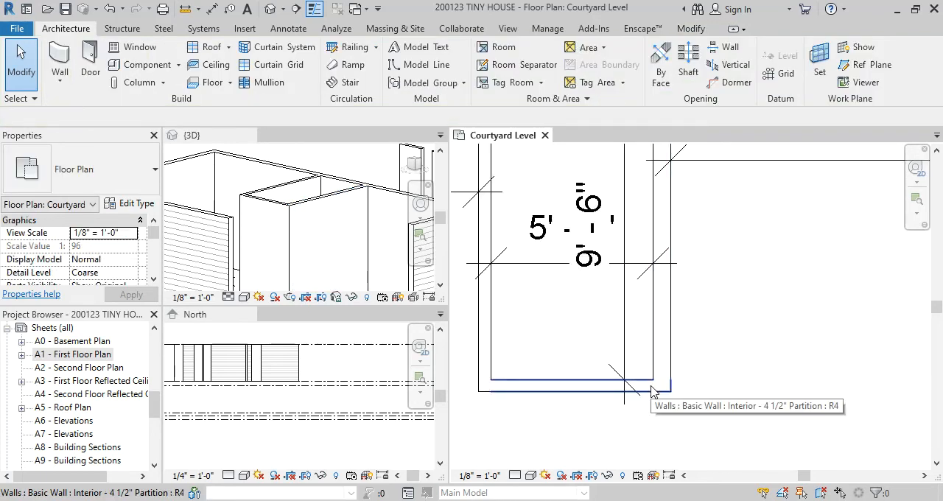
pyautogui.scroll(2, 651, 391)
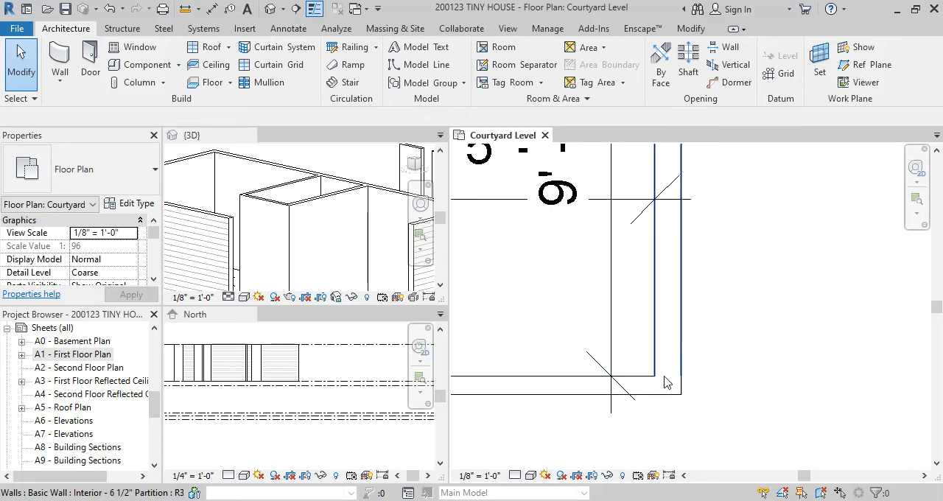
pyautogui.click(657, 359)
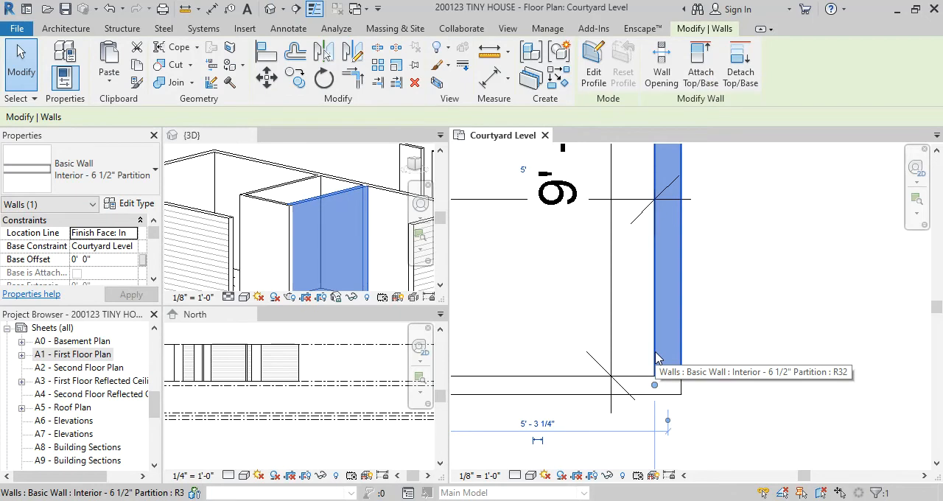
pyautogui.press('Escape')
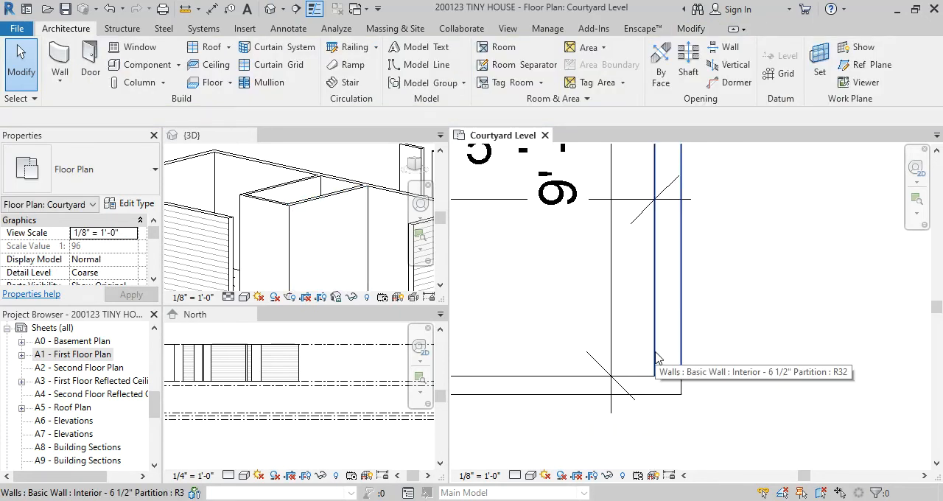
# Try shortening the bath enclosure's right partition to end about 2'-1" above the lower partition, and undo it
pyautogui.scroll(-2, 705, 333)
pyautogui.click(667, 329)
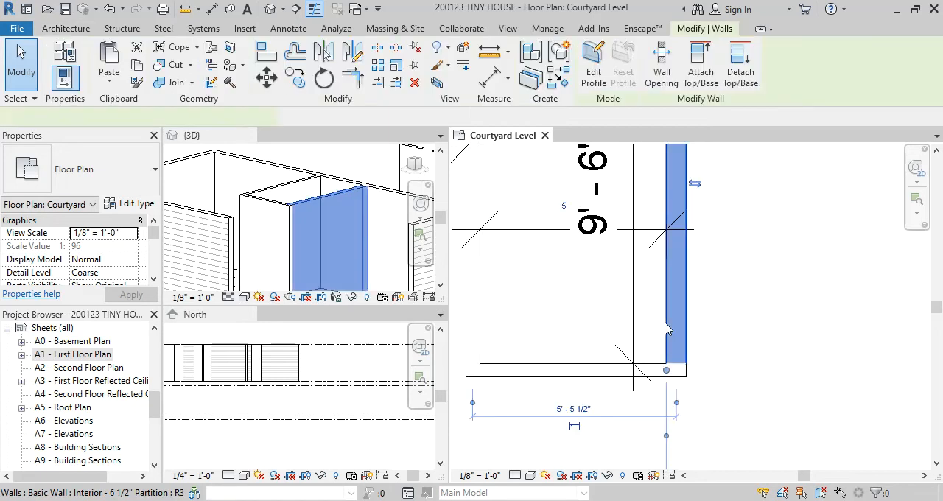
pyautogui.moveTo(666, 370); pyautogui.dragTo(666, 293)
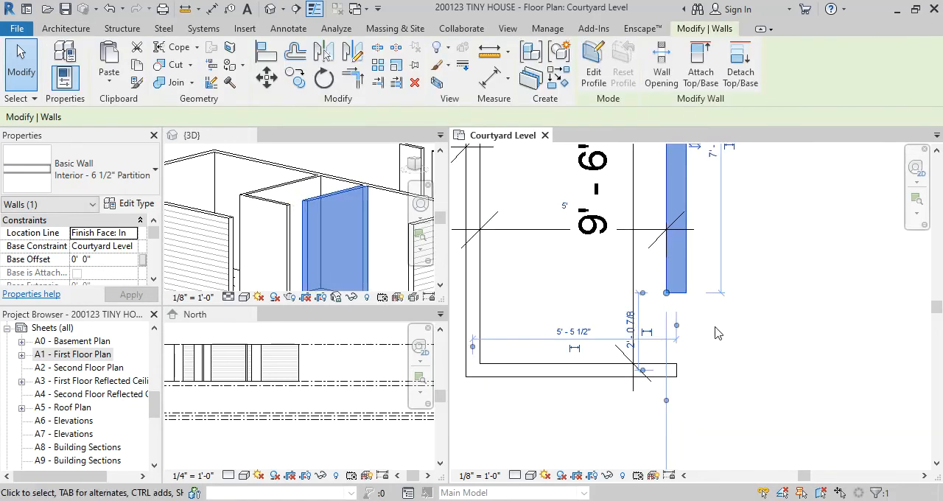
pyautogui.hotkey('ctrl', 'z')
# Shorten the enclosure's right partition to about 1'-10" above the lower partition, and rejoin both walls with Trim/Extend to Corner
pyautogui.click(680, 337)
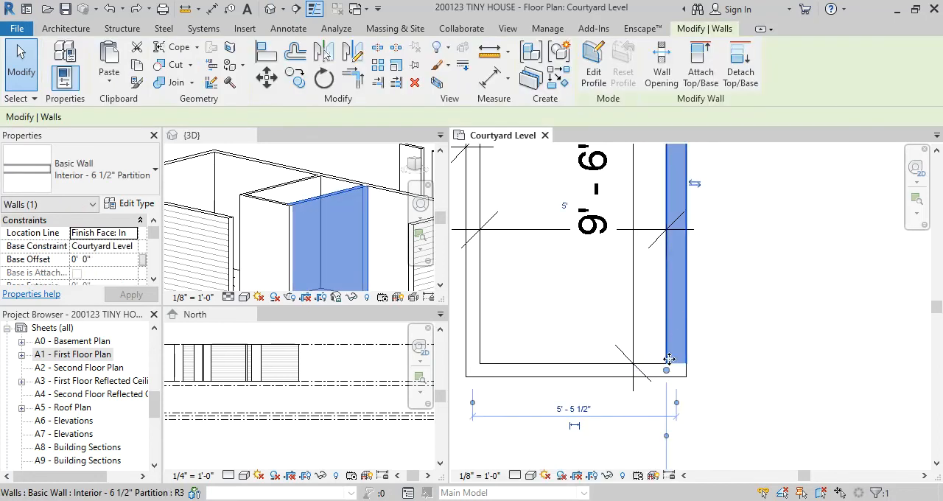
pyautogui.moveTo(667, 370); pyautogui.dragTo(667, 302)
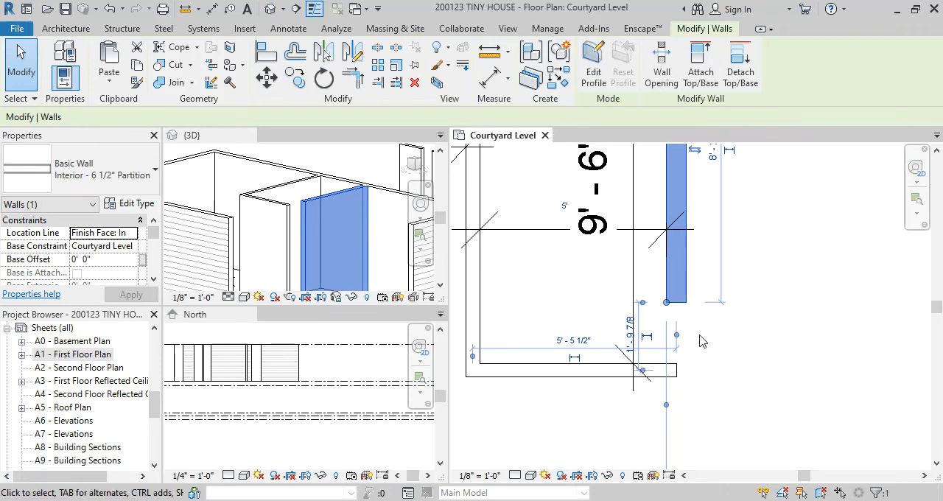
pyautogui.click(704, 348)
pyautogui.click(648, 371)
pyautogui.click(676, 288)
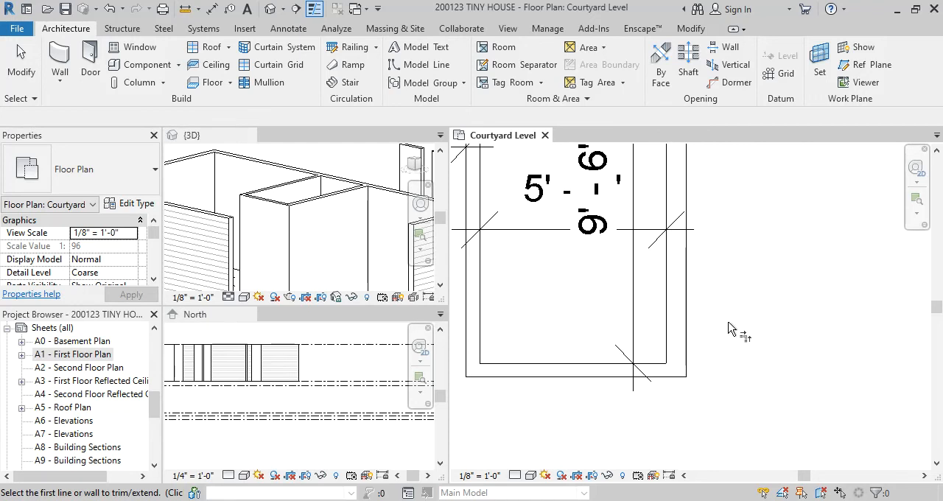
pyautogui.press('Escape')
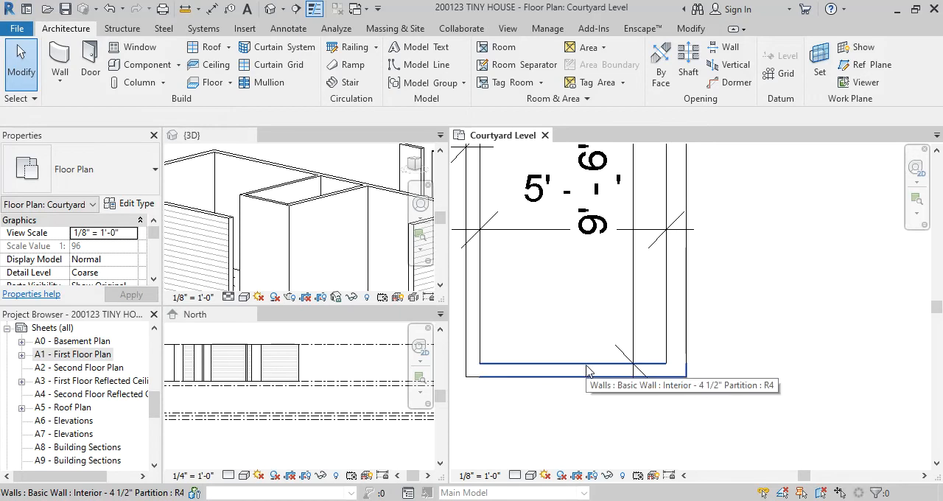
pyautogui.scroll(-1, 747, 287)
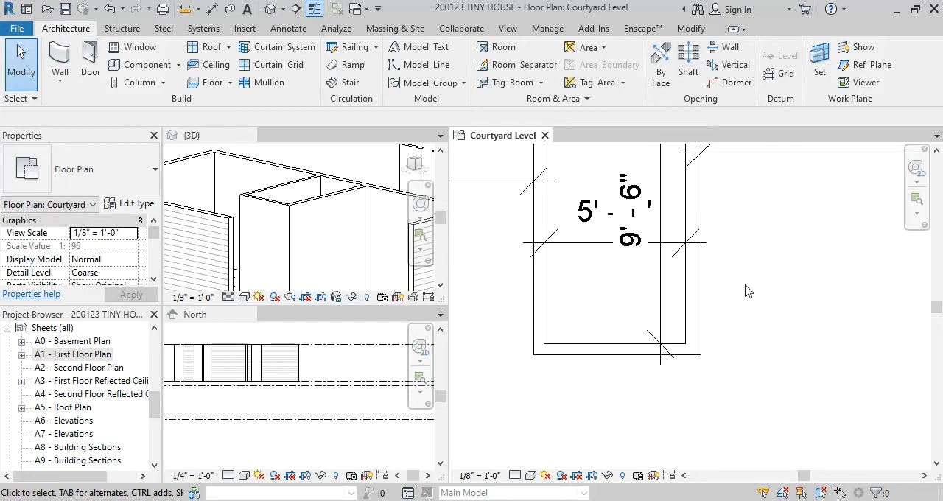
# Examine the bath enclosure's right partition and the kitchen's right exterior wall, including their types and temporary dimensions
pyautogui.click(703, 306)
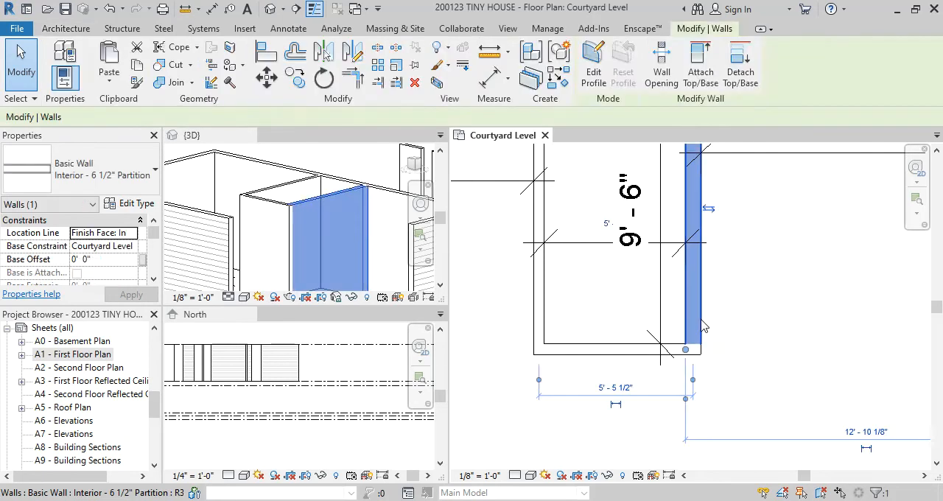
pyautogui.click(753, 315)
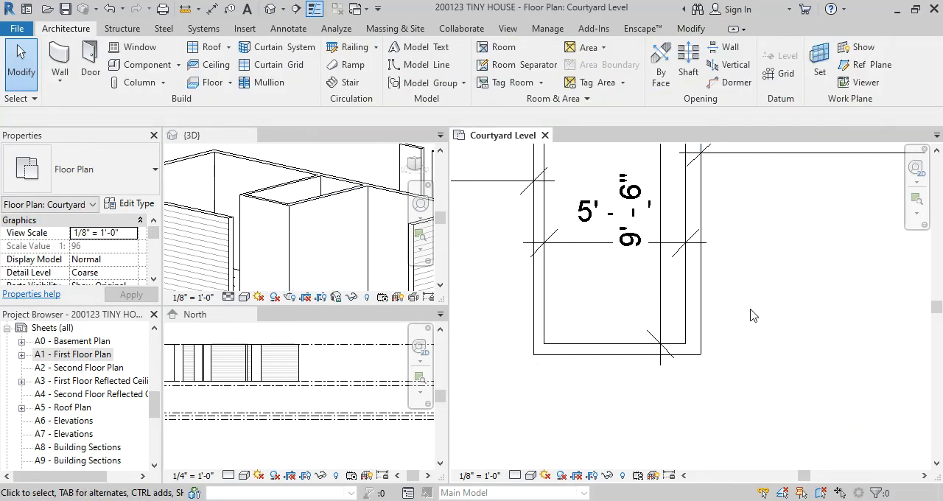
pyautogui.scroll(-1, 753, 315)
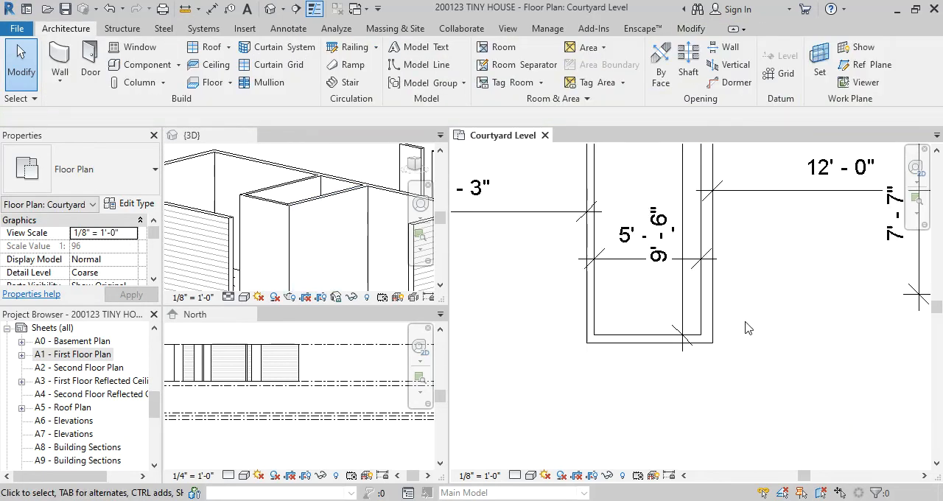
pyautogui.scroll(-2, 743, 309)
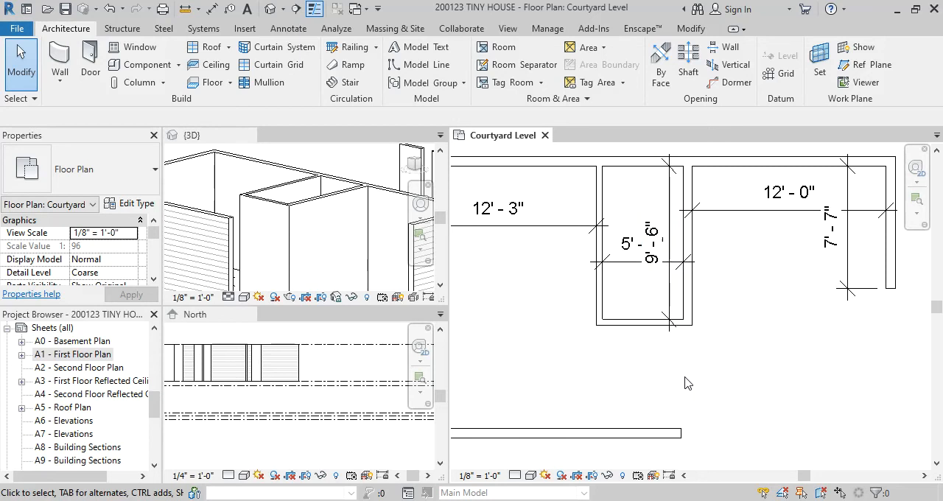
pyautogui.click(891, 255)
pyautogui.moveTo(862, 347); pyautogui.dragTo(754, 402, button='middle')
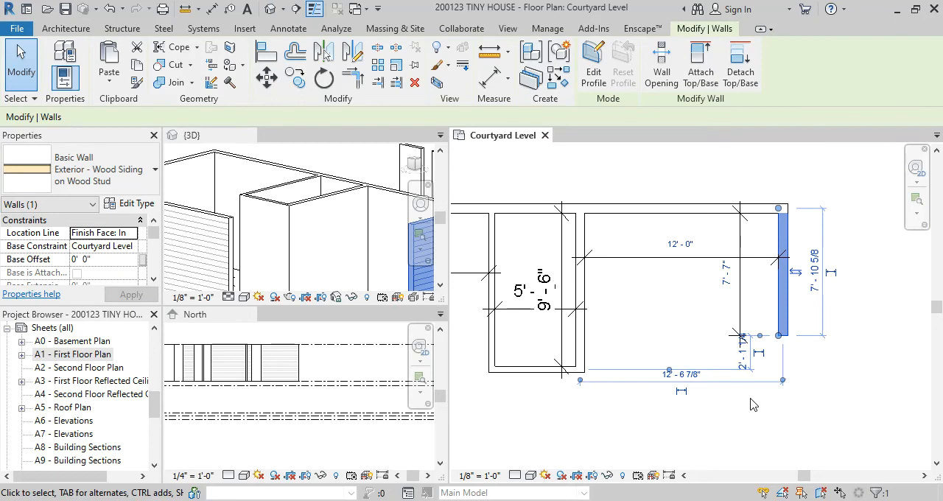
pyautogui.click(753, 416)
pyautogui.click(786, 313)
pyautogui.scroll(1, 750, 284)
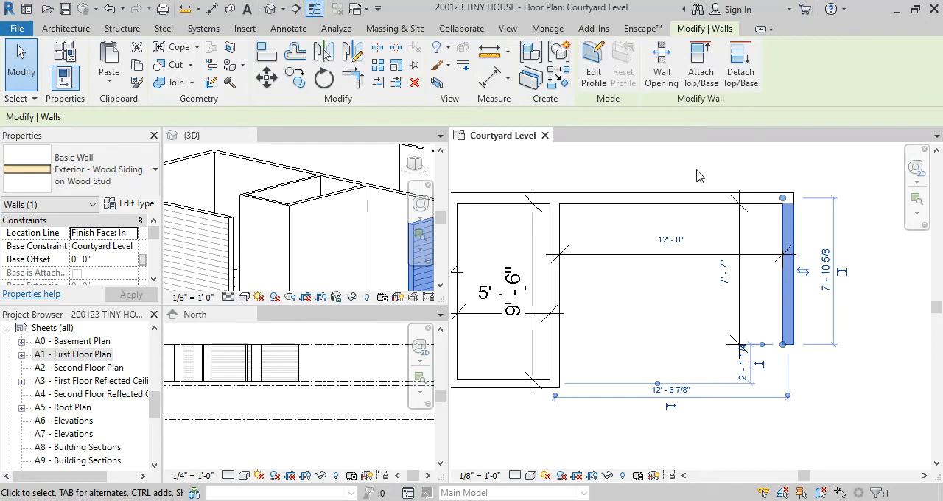
pyautogui.click(682, 146)
# Draw a horizontal reference plane from the bath enclosure's lower-left outer corner to beyond the kitchen's right exterior wall
pyautogui.scroll(-7, 711, 288)
pyautogui.scroll(2, 668, 336)
pyautogui.scroll(-1, 668, 336)
pyautogui.scroll(1, 667, 336)
pyautogui.scroll(1, 667, 336)
pyautogui.moveTo(678, 339); pyautogui.dragTo(666, 302, button='middle')
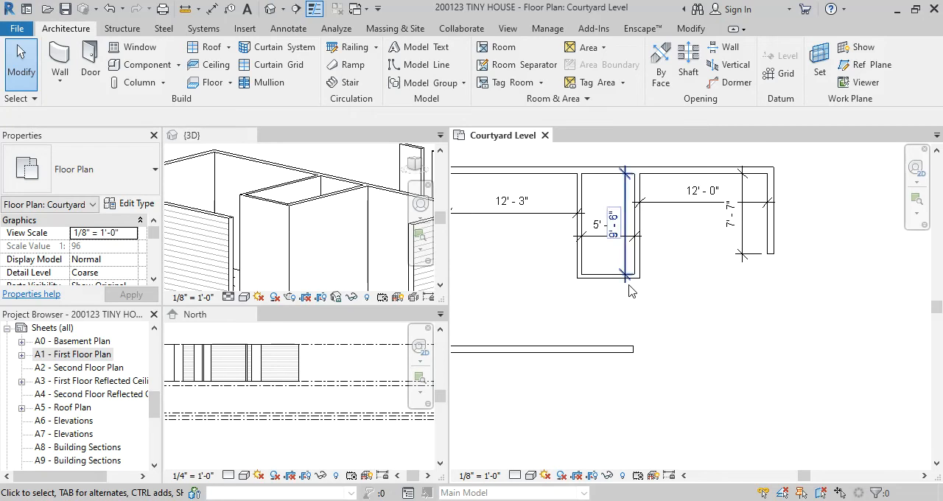
pyautogui.scroll(1, 627, 298)
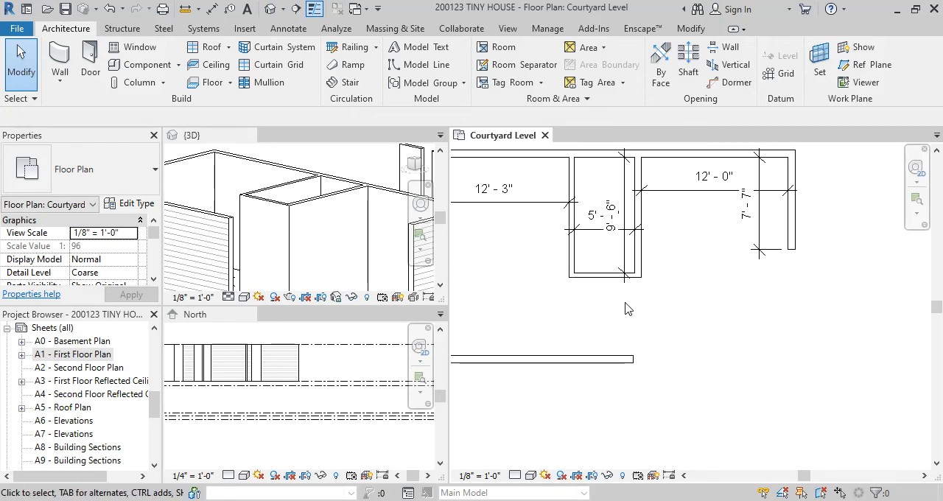
pyautogui.press('r')
pyautogui.press('p')
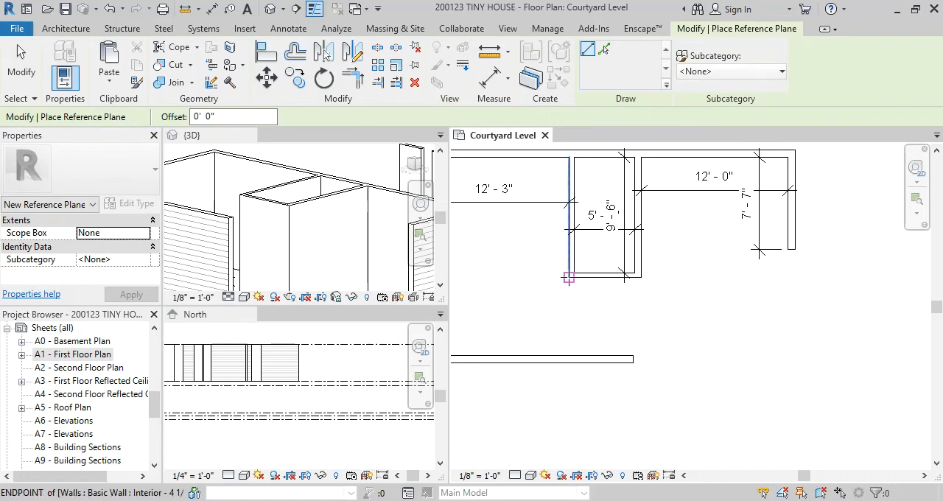
pyautogui.click(570, 277)
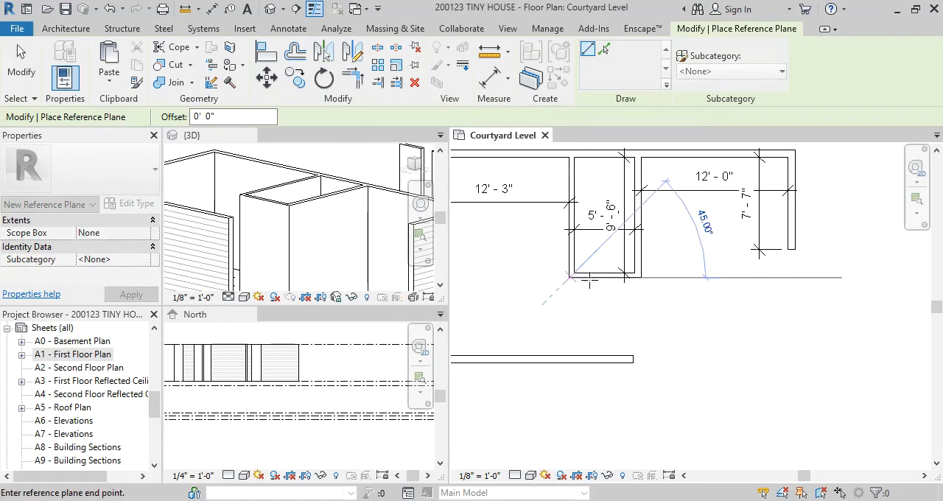
pyautogui.click(847, 278)
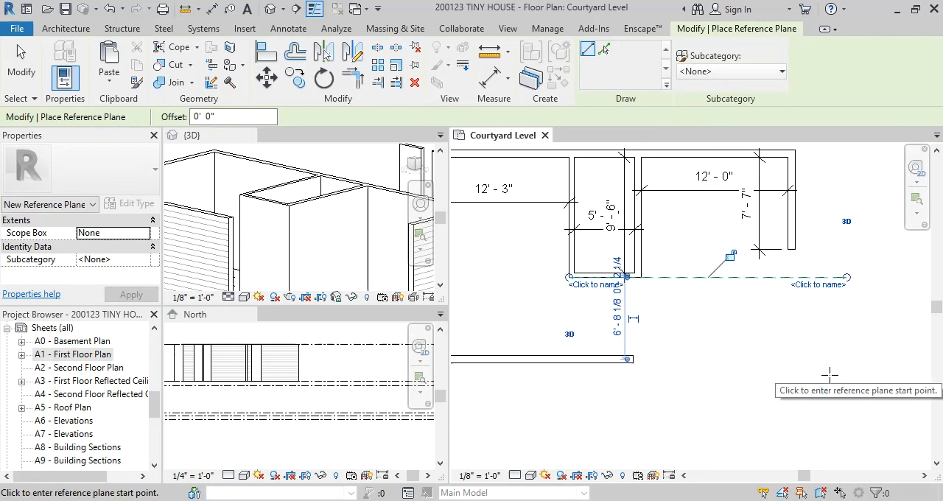
pyautogui.scroll(2, 730, 314)
pyautogui.press('Escape')
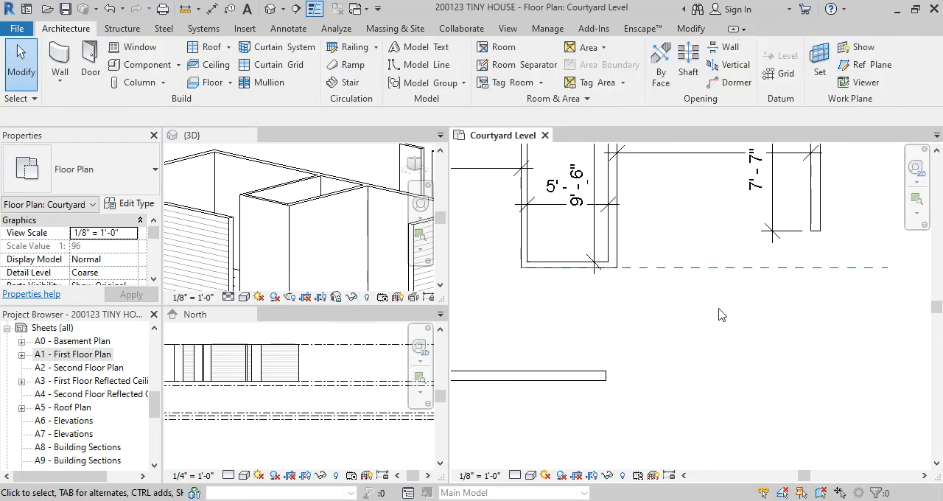
# Select the new reference plane and inspect its extents and temporary dimensions to the neighbouring walls
pyautogui.click(711, 268)
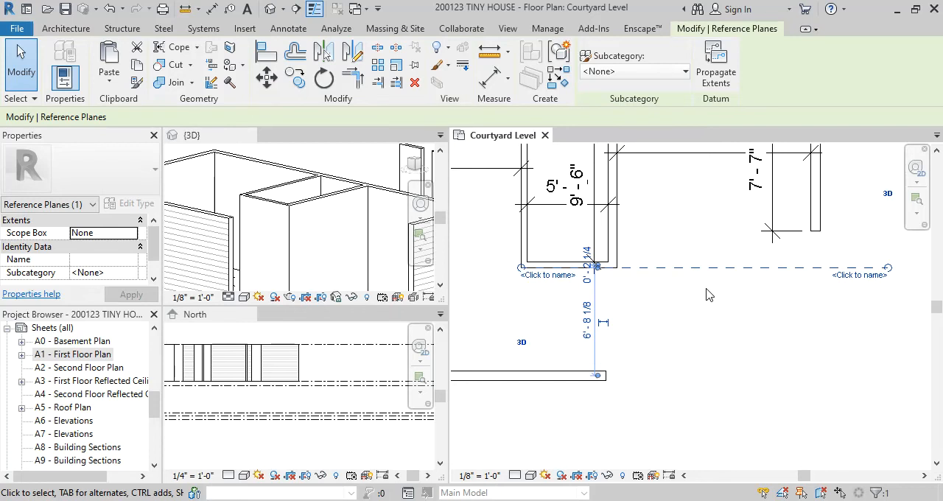
pyautogui.press('Escape')
pyautogui.click(711, 269)
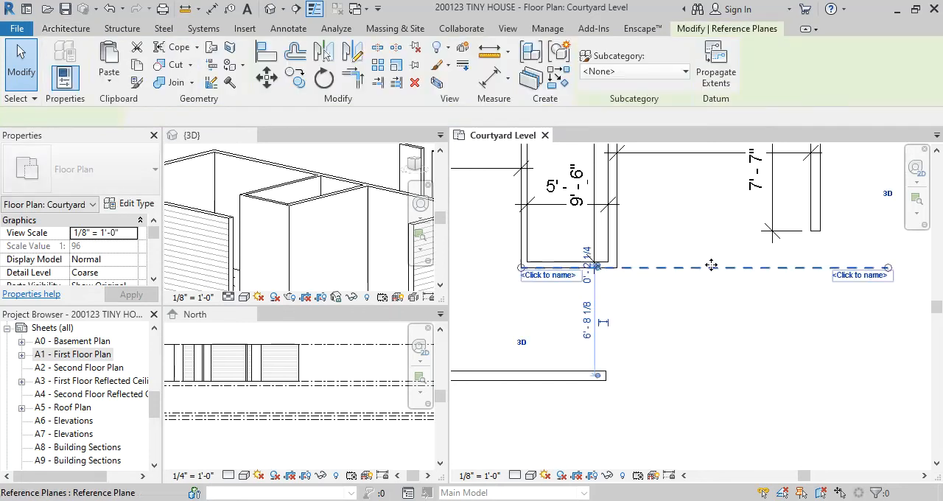
pyautogui.click(711, 304)
pyautogui.click(705, 274)
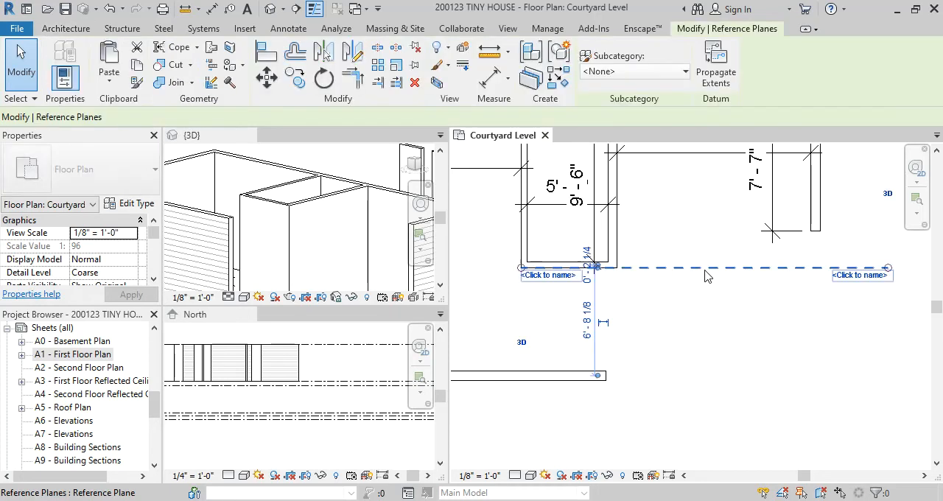
pyautogui.click(699, 290)
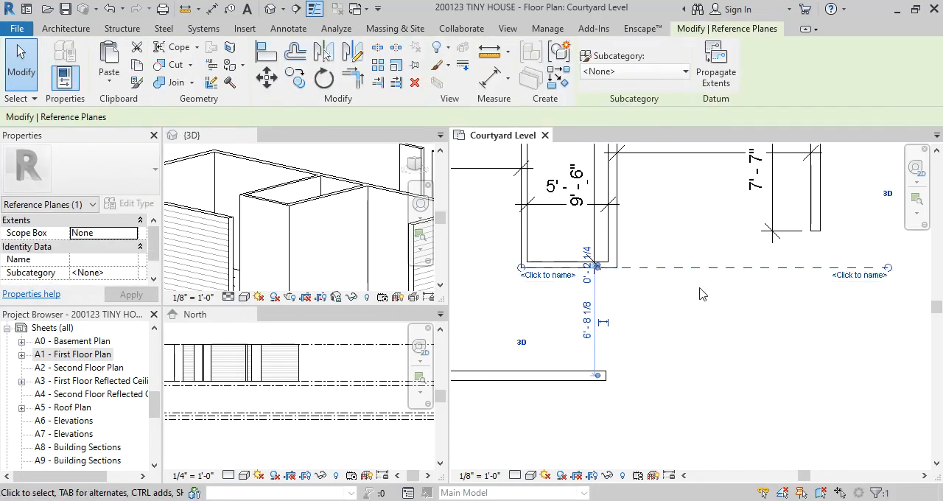
# Draw a second horizontal reference plane below the bedroom's lower exterior wall, about 13'-2" below the first one
pyautogui.scroll(-2, 699, 294)
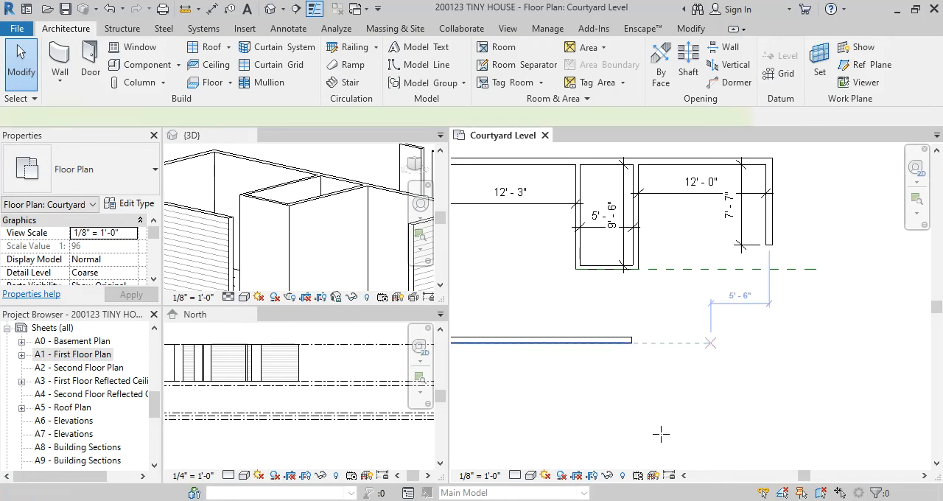
pyautogui.press('r')
pyautogui.press('p')
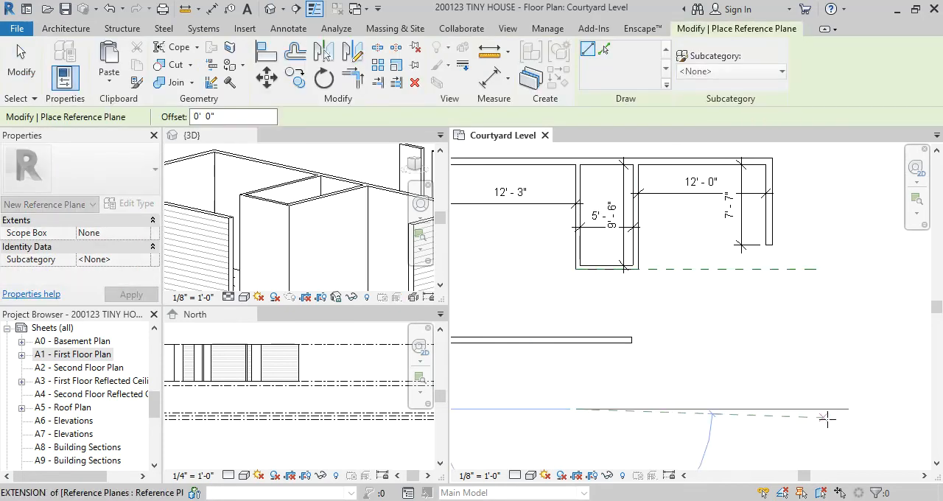
pyautogui.click(844, 409)
pyautogui.press('Escape')
pyautogui.press('Escape')
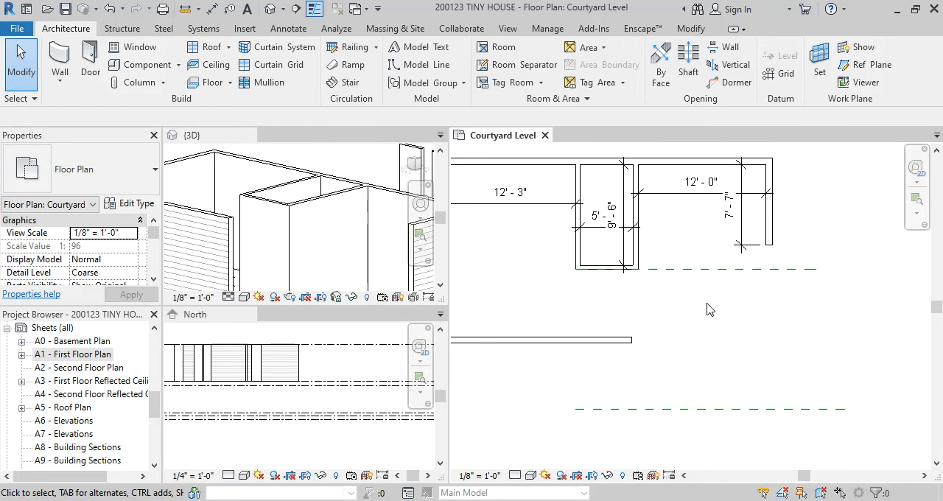
# Compare the Courtyard Level layout with the Casita floor plan in the browser, and return to Revit
pyautogui.scroll(-1, 684, 298)
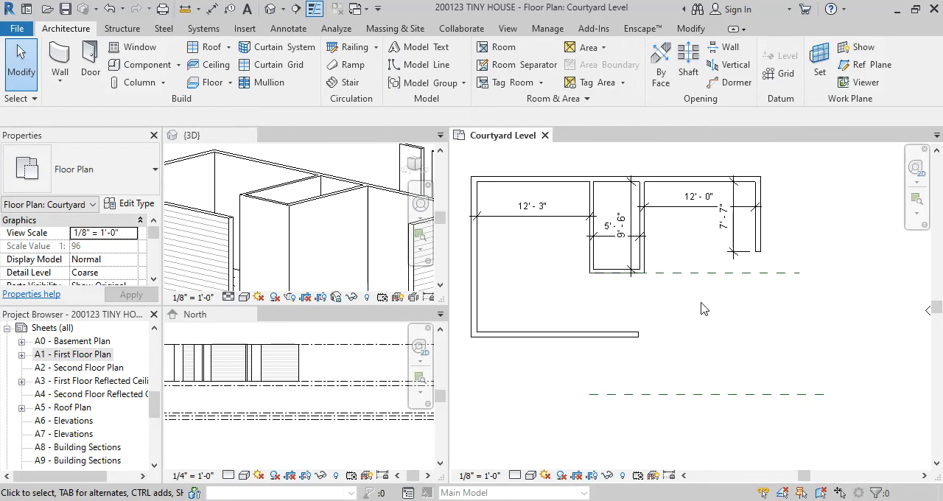
pyautogui.moveTo(701, 303); pyautogui.dragTo(666, 297, button='middle')
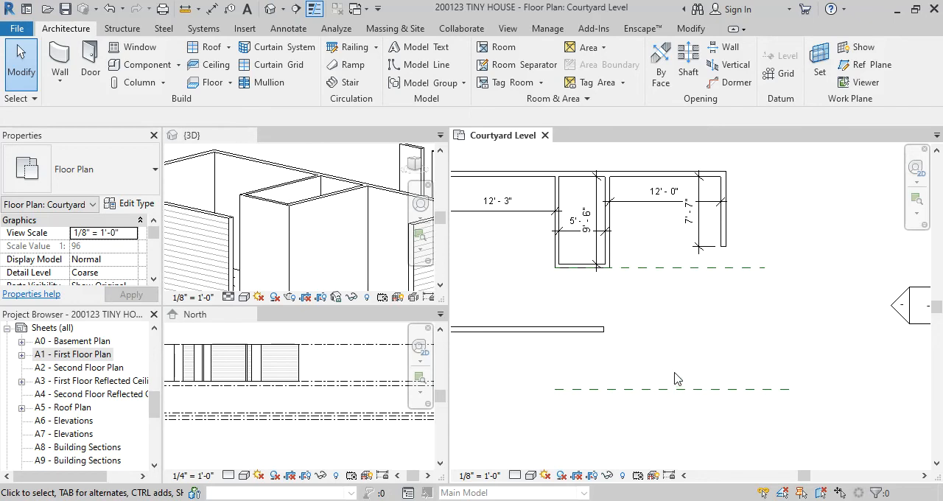
pyautogui.moveTo(593, 500)
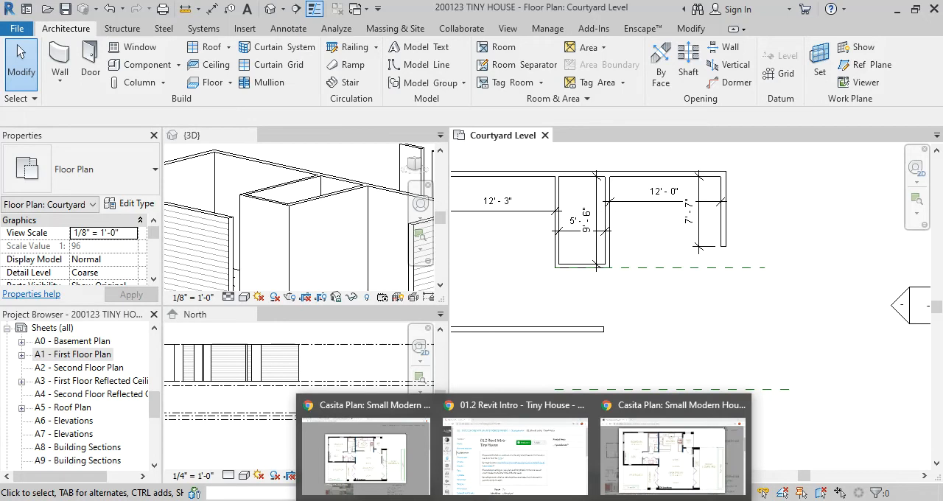
pyautogui.click(627, 460)
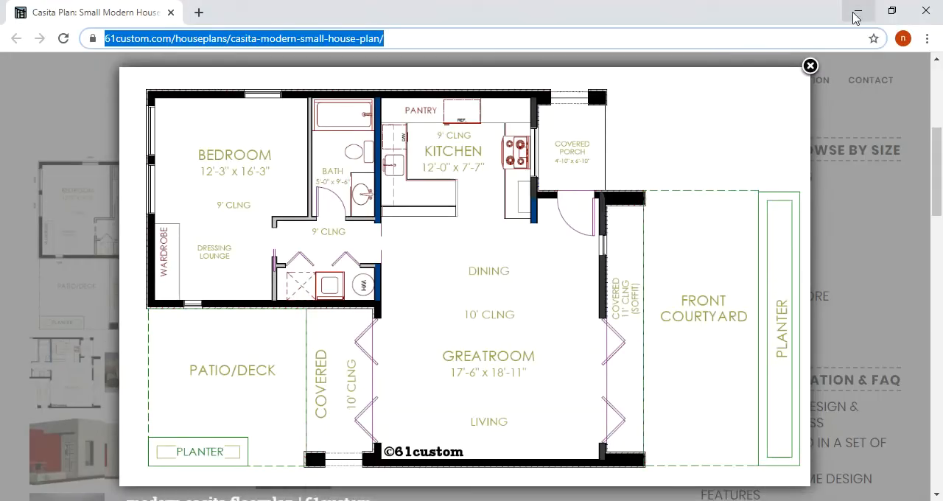
pyautogui.click(579, 500)
# Place an aligned dimension between the upper and lower horizontal reference planes
pyautogui.scroll(-2, 625, 339)
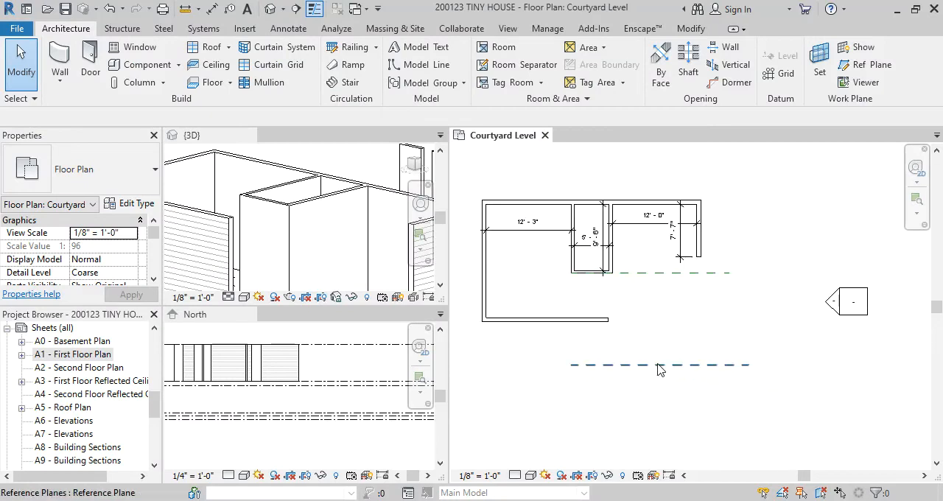
pyautogui.scroll(1, 651, 330)
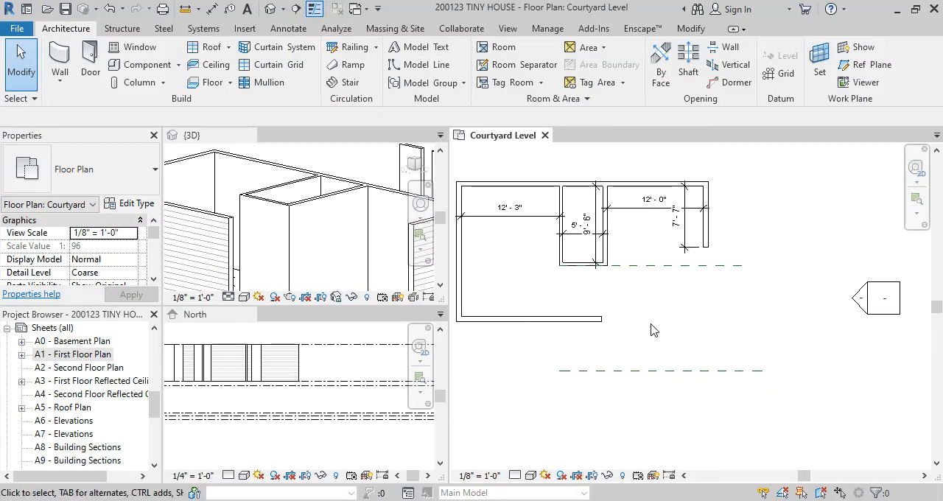
pyautogui.press('d')
pyautogui.press('i')
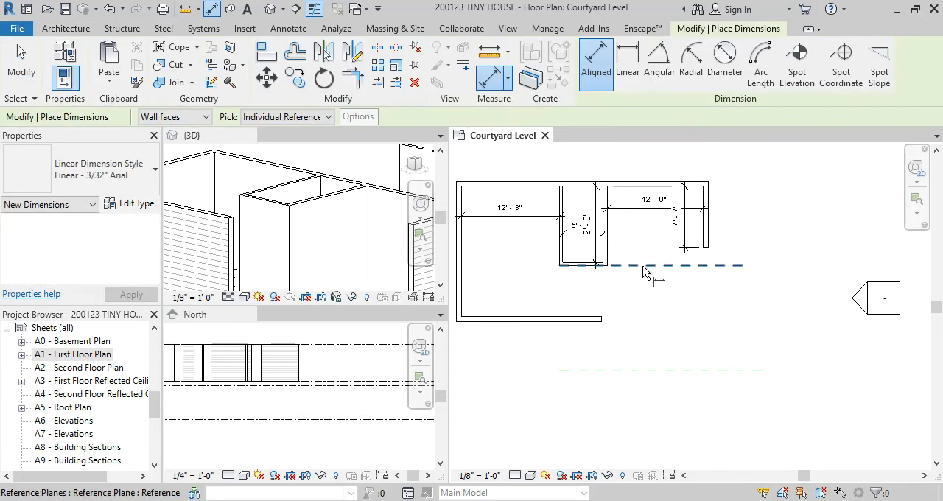
pyautogui.click(649, 266)
pyautogui.click(652, 372)
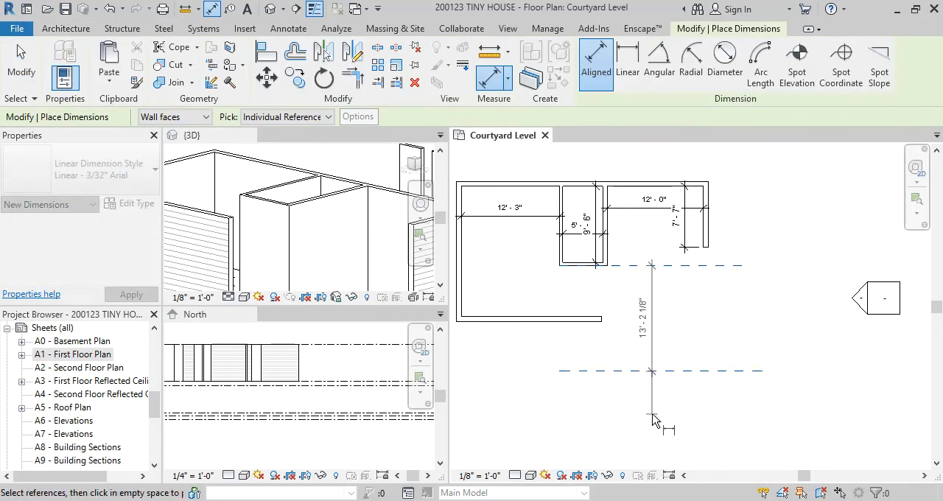
pyautogui.click(663, 317)
pyautogui.press('Escape')
pyautogui.press('Escape')
pyautogui.scroll(1, 667, 358)
pyautogui.scroll(1, 641, 339)
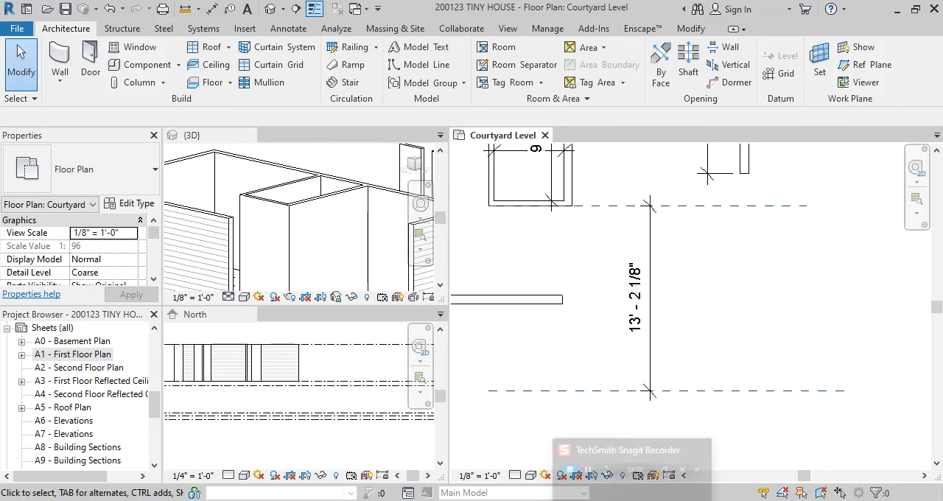
# Check the greatroom's size on the browser's Casita floor plan, close the enlarged image, and return to Revit
pyautogui.moveTo(538, 500)
pyautogui.click(660, 471)
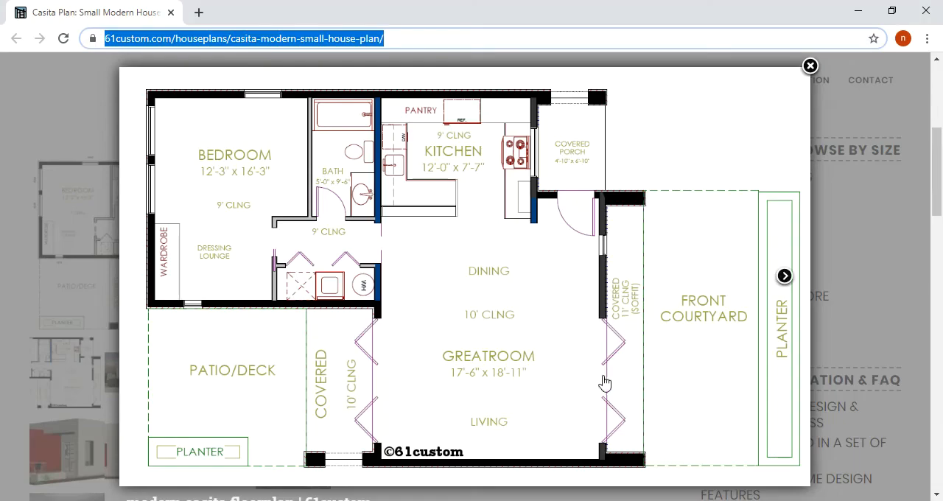
pyautogui.click(875, 285)
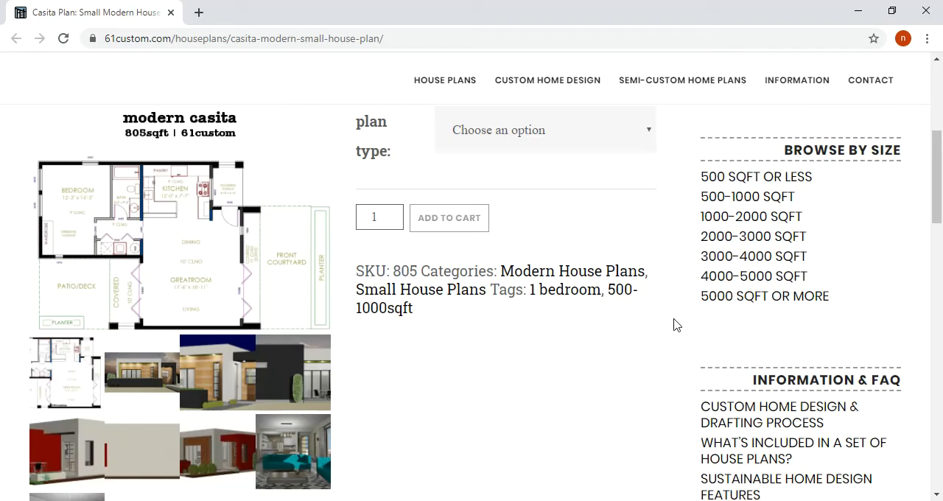
pyautogui.click(573, 500)
# Move the lower reference plane by setting its dimension from the upper reference plane to 18'-11"
pyautogui.moveTo(712, 238); pyautogui.dragTo(700, 242, button='middle')
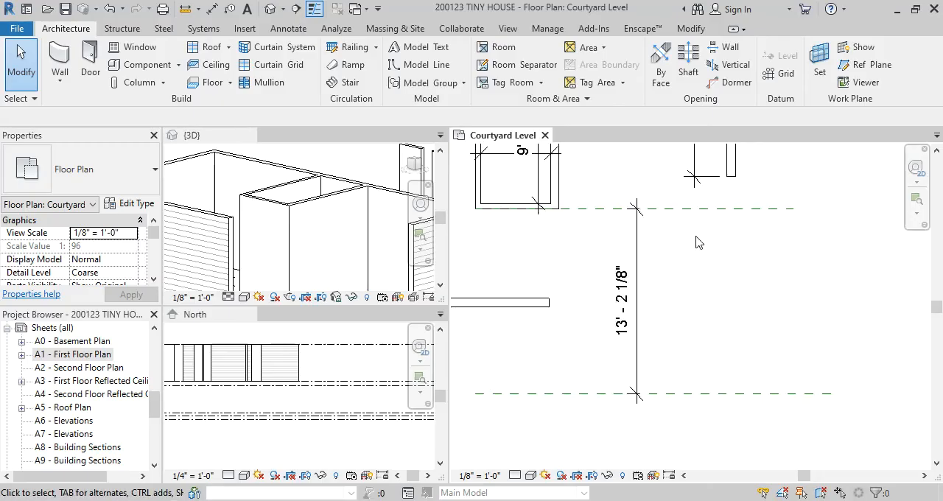
pyautogui.click(718, 399)
pyautogui.click(622, 301)
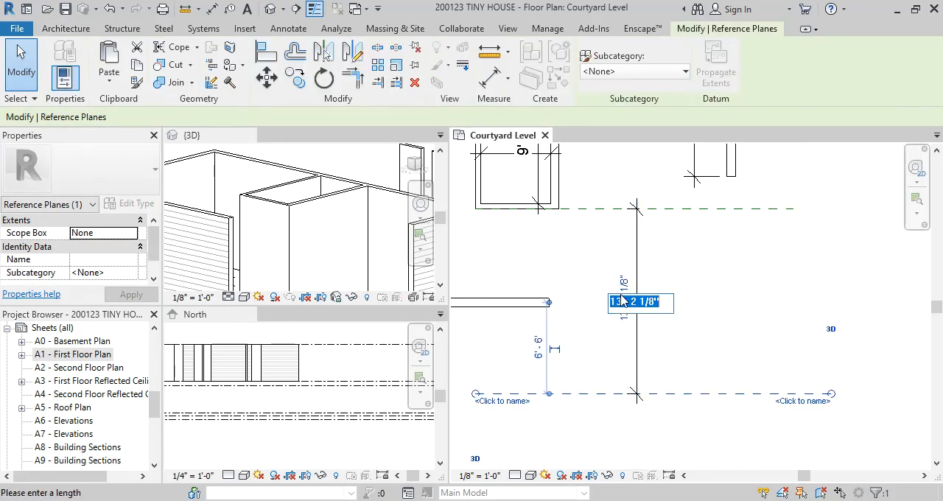
pyautogui.write('18 11')
pyautogui.press('Return')
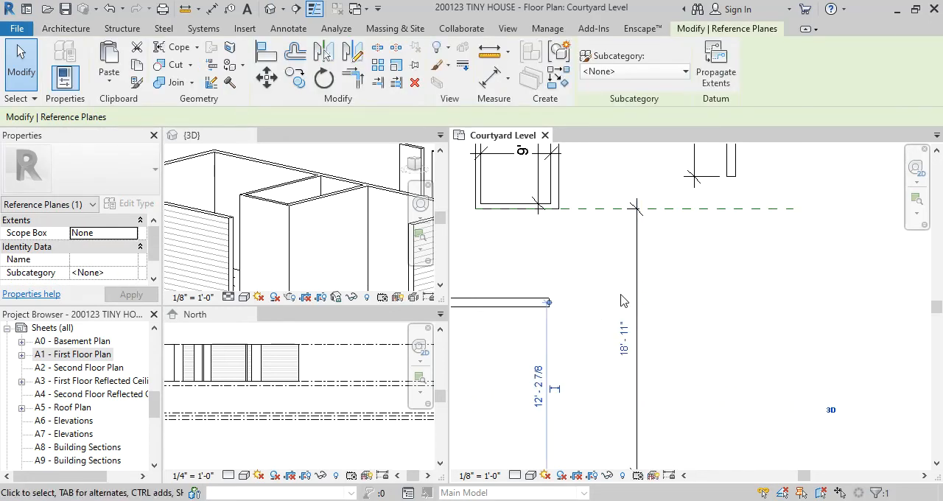
pyautogui.press('Escape')
pyautogui.scroll(-1, 697, 299)
pyautogui.scroll(1, 686, 287)
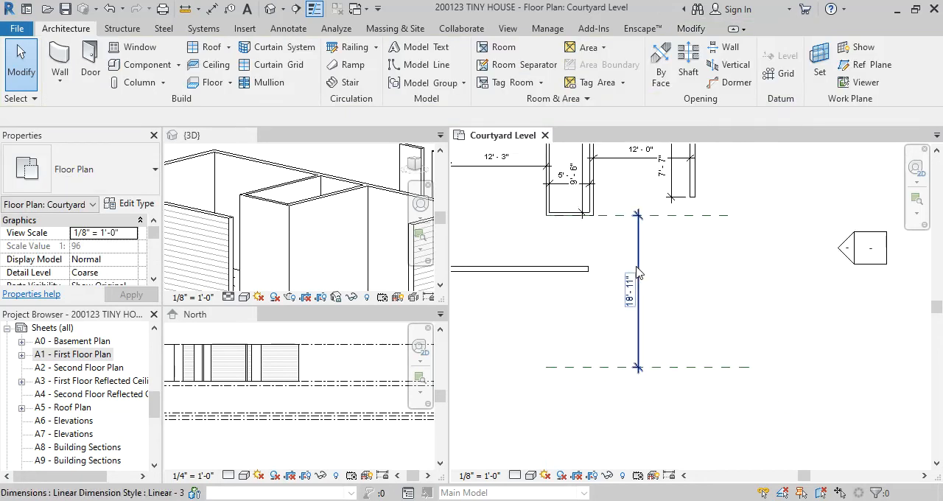
pyautogui.scroll(-1, 612, 287)
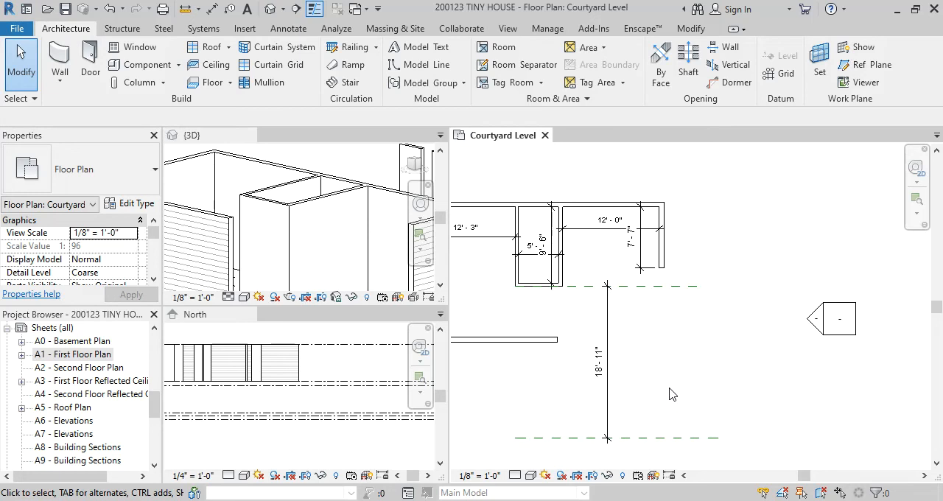
pyautogui.scroll(1, 670, 394)
pyautogui.moveTo(671, 394); pyautogui.dragTo(695, 347, button='middle')
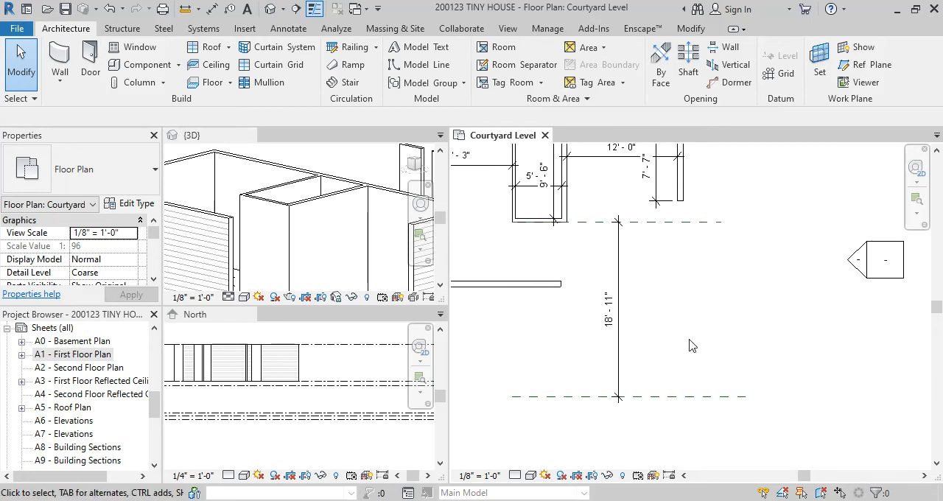
# Delete both horizontal reference planes with their dimension, and draw a new horizontal reference plane along the outer face of the bath's lower wall
pyautogui.moveTo(712, 436); pyautogui.dragTo(603, 218)
pyautogui.press('Delete')
pyautogui.press('r')
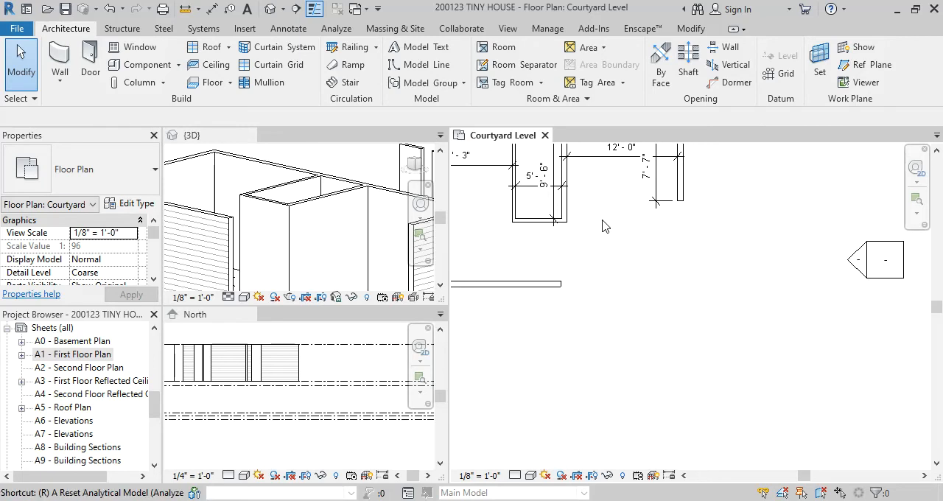
pyautogui.press('p')
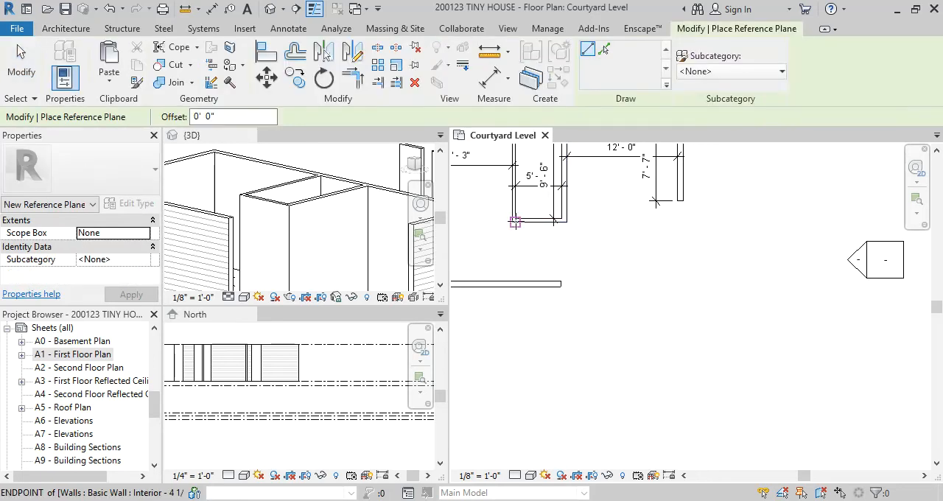
pyautogui.click(558, 221)
pyautogui.click(713, 222)
pyautogui.press('Escape')
pyautogui.press('Escape')
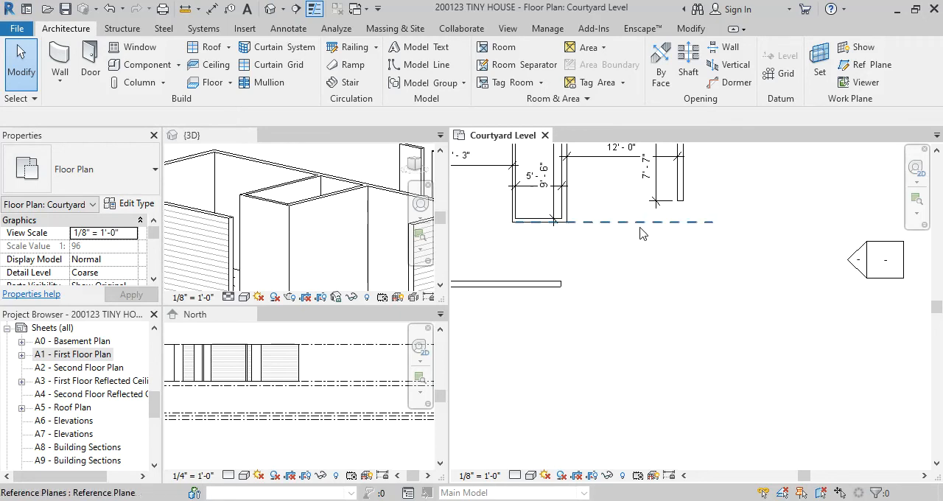
# Draw a second horizontal reference plane below the bedroom's lower wall, about 16'-2" below the plane at the bath wall
pyautogui.press('r')
pyautogui.press('p')
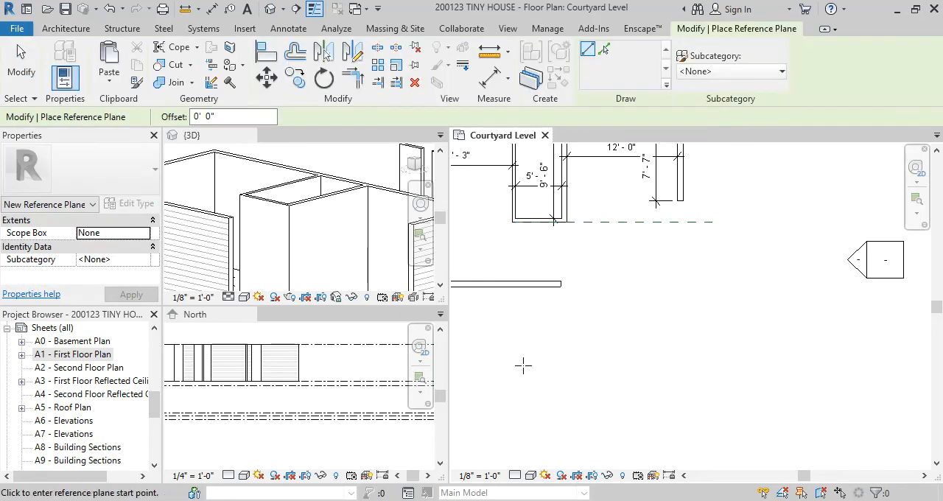
pyautogui.click(516, 371)
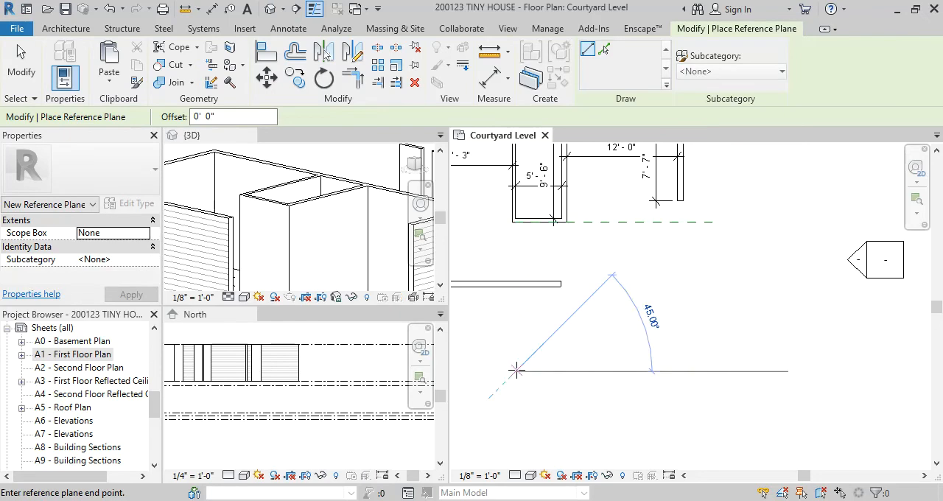
pyautogui.click(733, 371)
pyautogui.press('Escape')
pyautogui.press('Escape')
pyautogui.scroll(1, 635, 276)
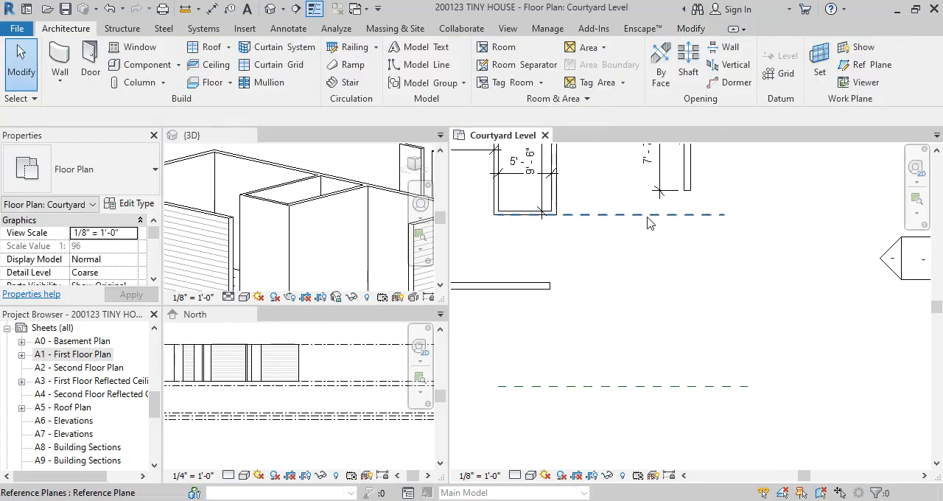
pyautogui.scroll(-1, 651, 333)
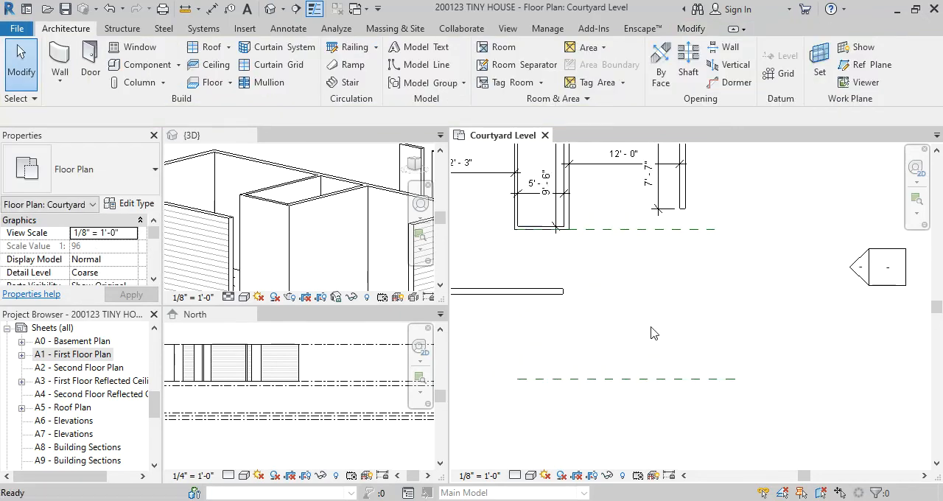
# Place an aligned dimension between the two new horizontal reference planes
pyautogui.press('d')
pyautogui.press('i')
pyautogui.click(660, 230)
pyautogui.click(651, 380)
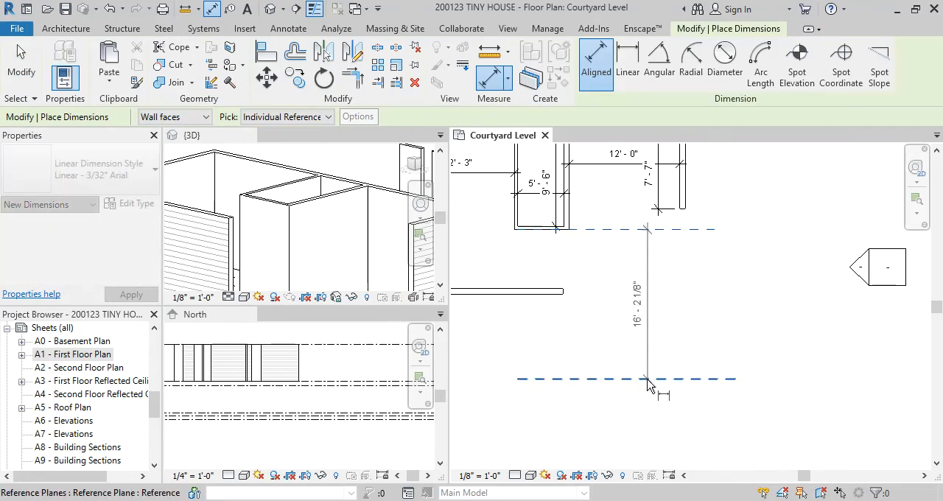
pyautogui.click(626, 436)
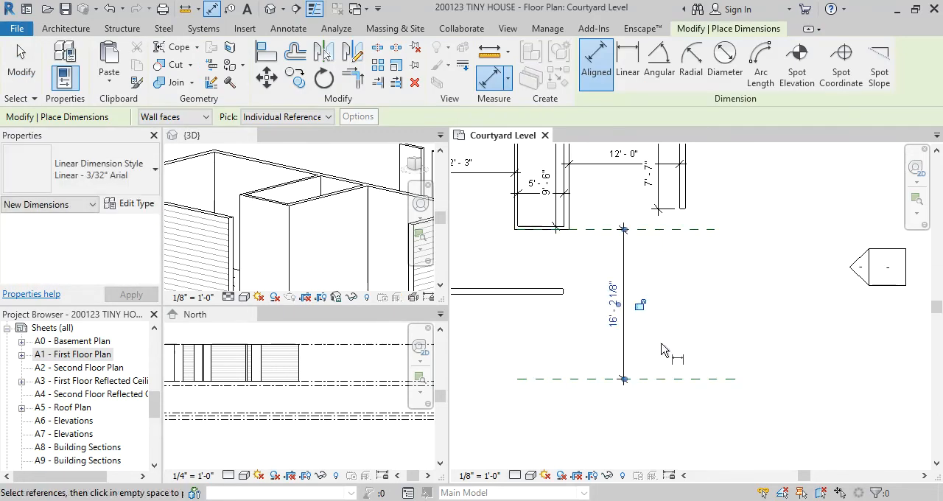
pyautogui.press('Escape')
pyautogui.press('Escape')
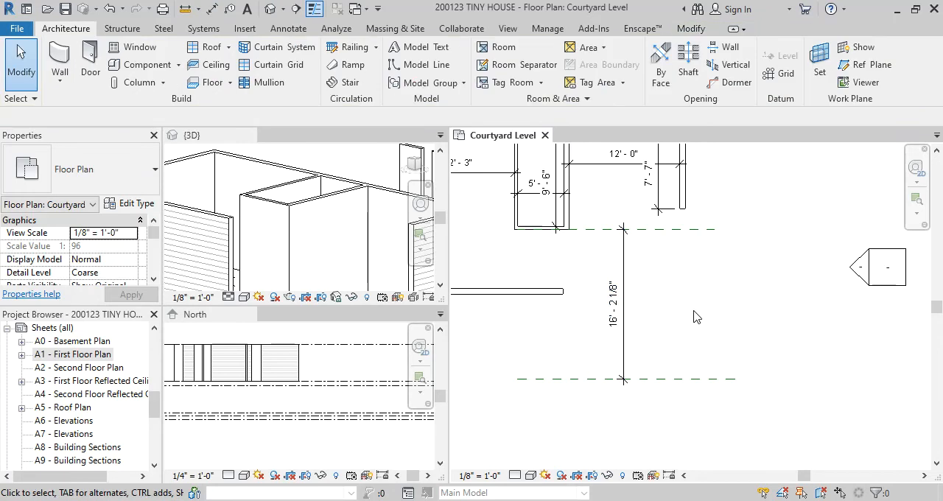
# Move the lower reference plane by setting its dimension from the plane at the bath wall to 18'-11"
pyautogui.click(678, 383)
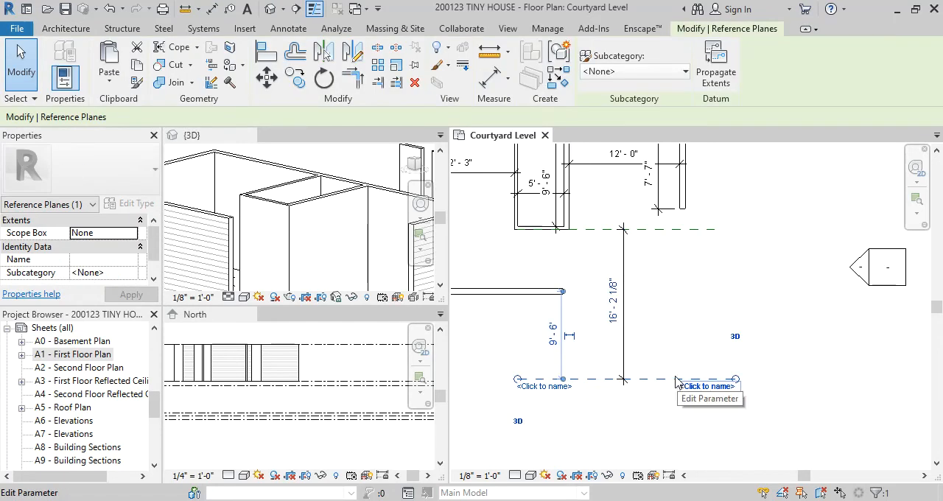
pyautogui.click(619, 312)
pyautogui.write('18')
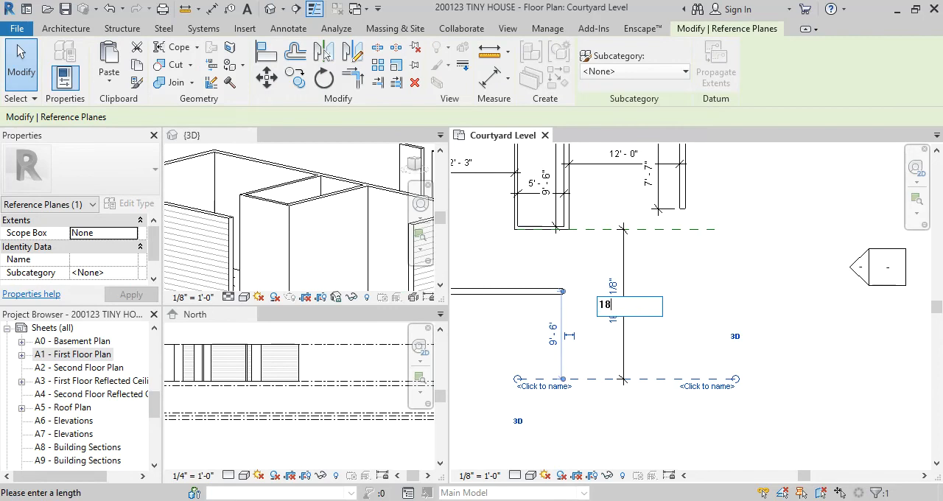
pyautogui.write("' - 11")
pyautogui.press('Return')
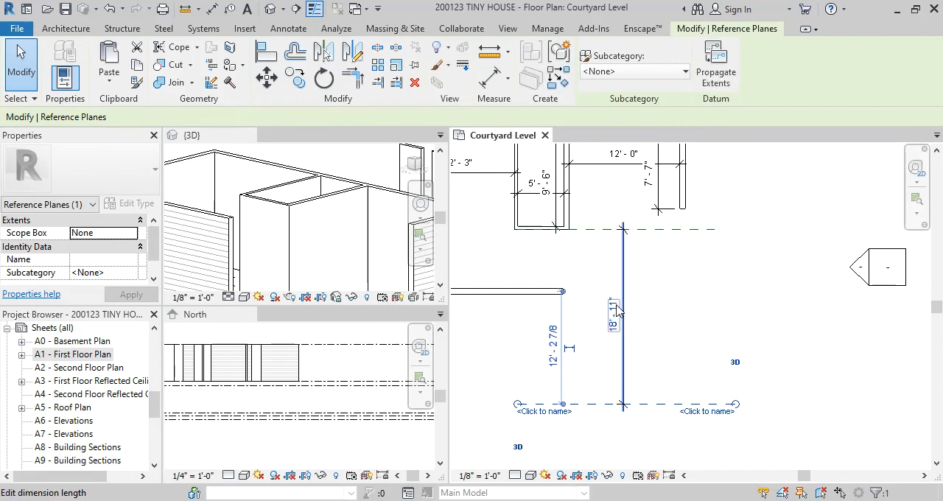
pyautogui.click(701, 325)
pyautogui.scroll(-2, 701, 326)
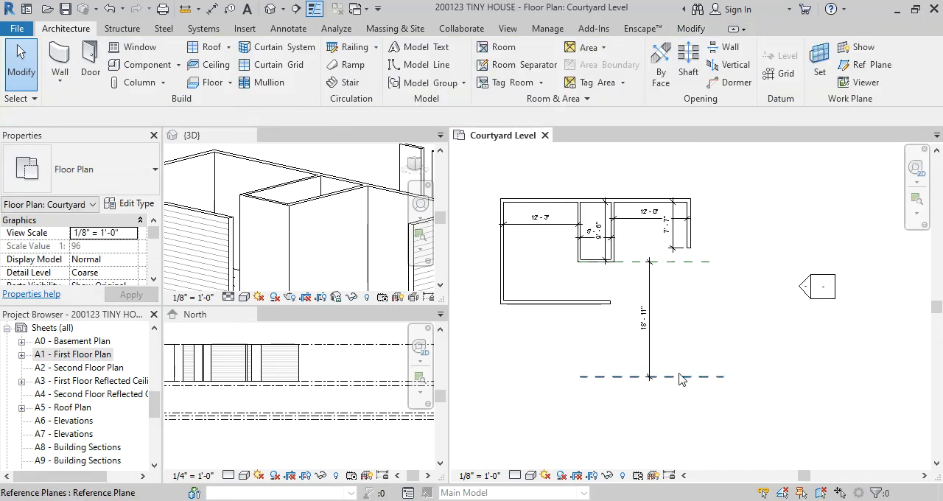
# Switch to the browser, enlarge the Casita floor plan to examine the greatroom, and return to Revit
pyautogui.scroll(2, 634, 351)
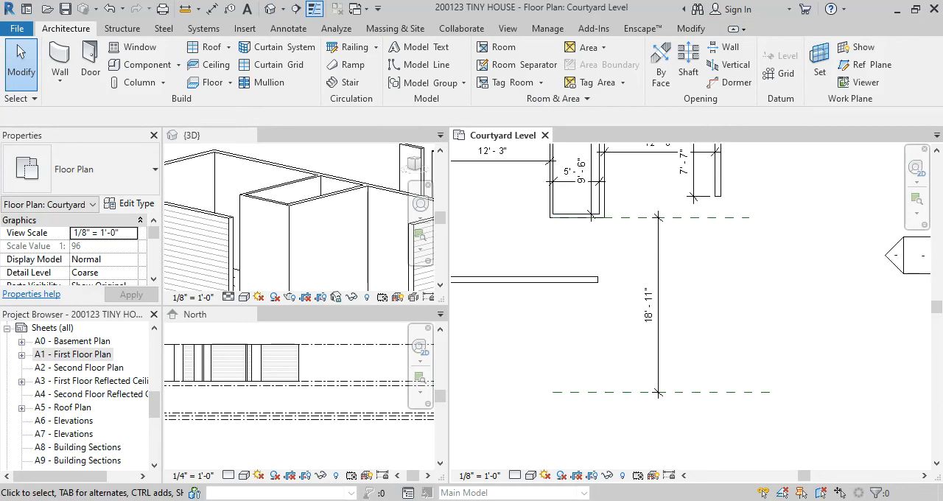
pyautogui.click(666, 446)
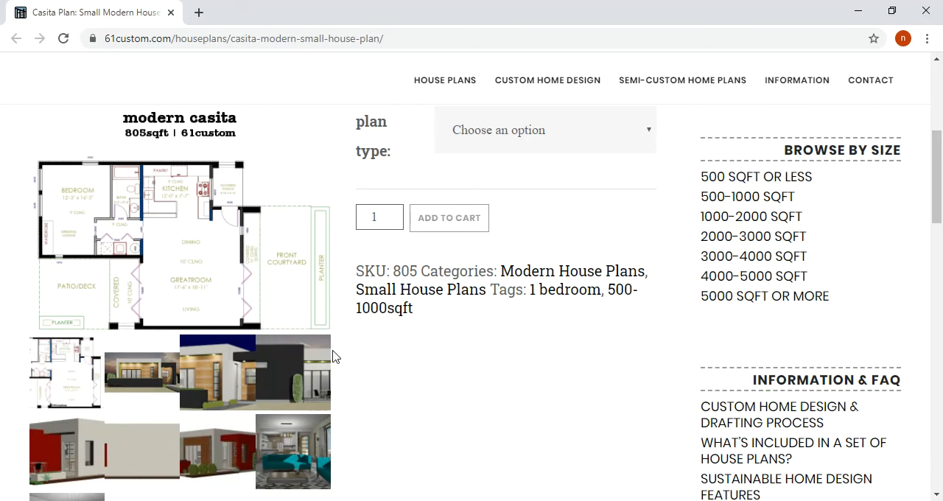
pyautogui.click(76, 378)
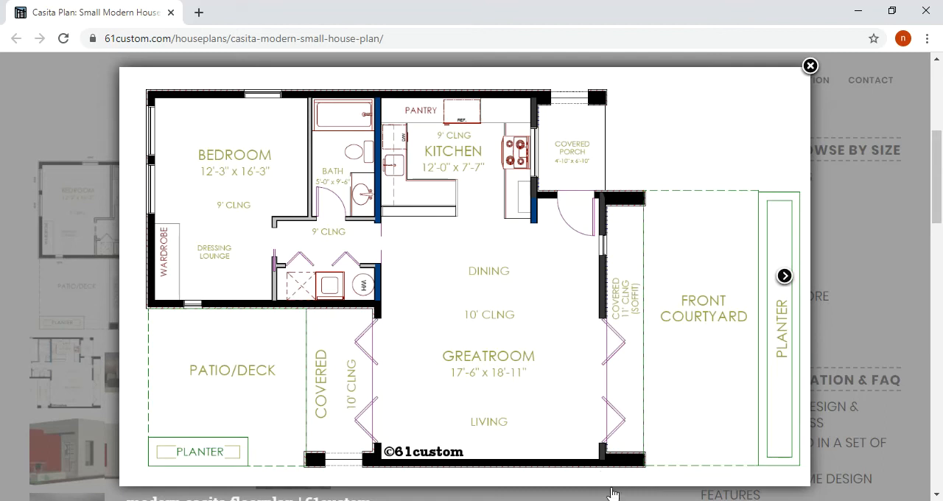
pyautogui.hotkey('alt', 'Tab')
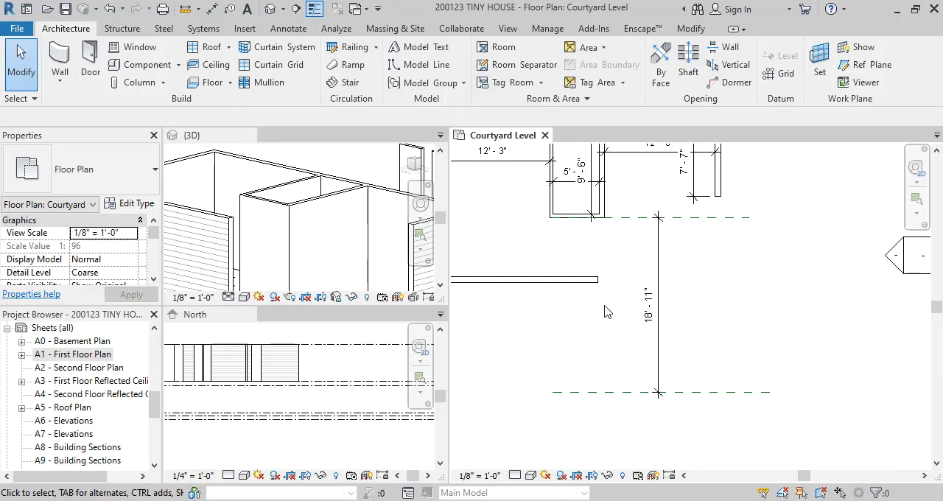
# Set the Courtyard Level view's detail level to Medium
pyautogui.scroll(2, 608, 292)
pyautogui.scroll(-2, 602, 319)
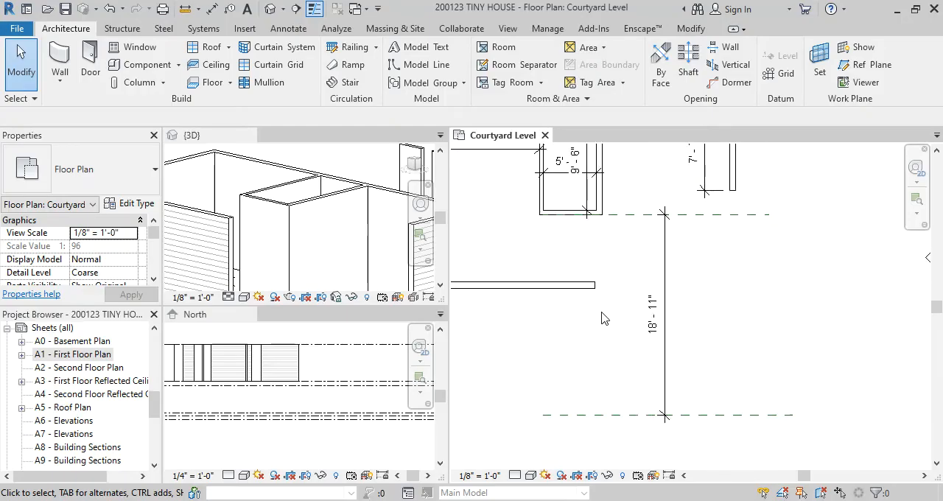
pyautogui.click(531, 476)
pyautogui.click(515, 475)
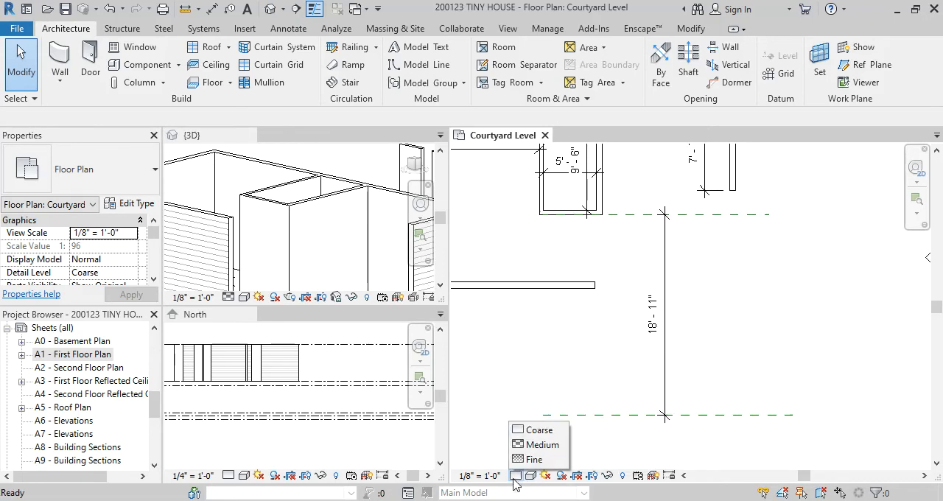
pyautogui.click(532, 443)
pyautogui.scroll(2, 600, 322)
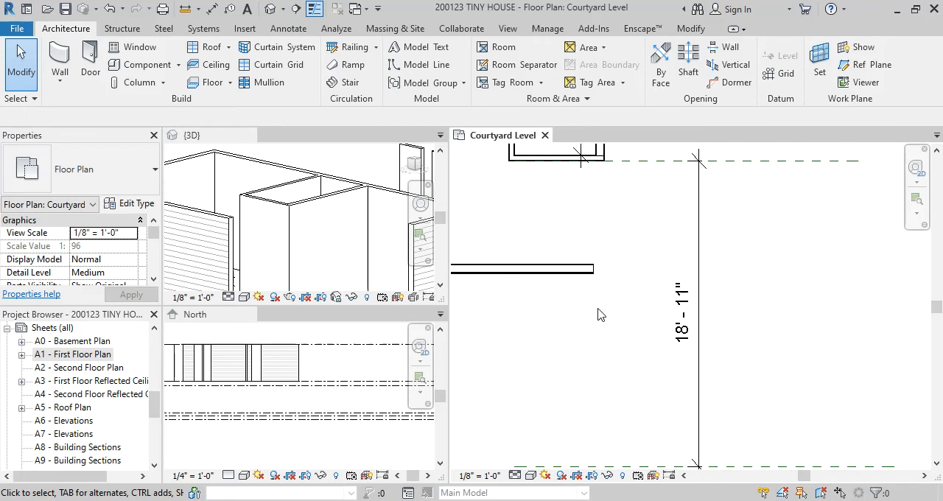
pyautogui.scroll(-1, 599, 305)
# Draw a vertical Exterior - Wood Siding on Wood Stud wall, about 12'-6 1/2" long, from the bedroom's lower wall end to the lower reference plane
pyautogui.moveTo(614, 293); pyautogui.dragTo(579, 280, button='middle')
pyautogui.scroll(1, 579, 296)
pyautogui.press('w')
pyautogui.press('a')
pyautogui.scroll(1, 553, 261)
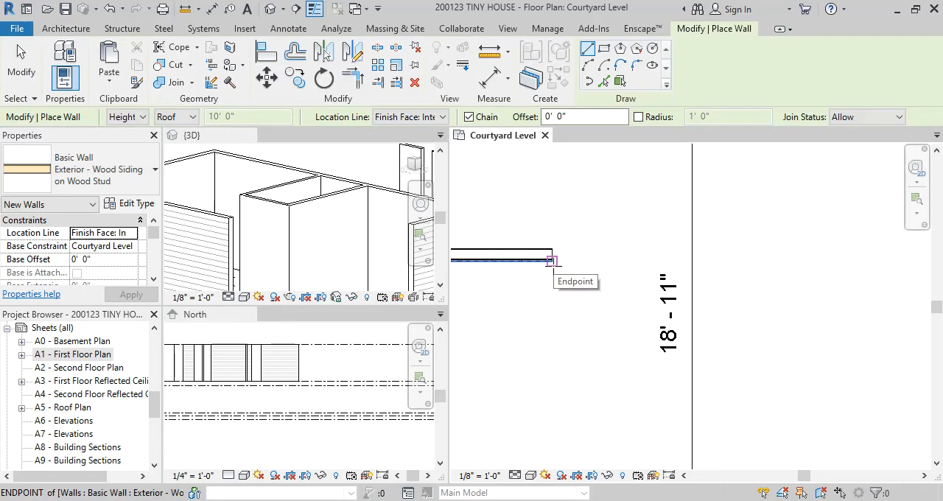
pyautogui.scroll(-1, 553, 261)
pyautogui.scroll(-1, 558, 250)
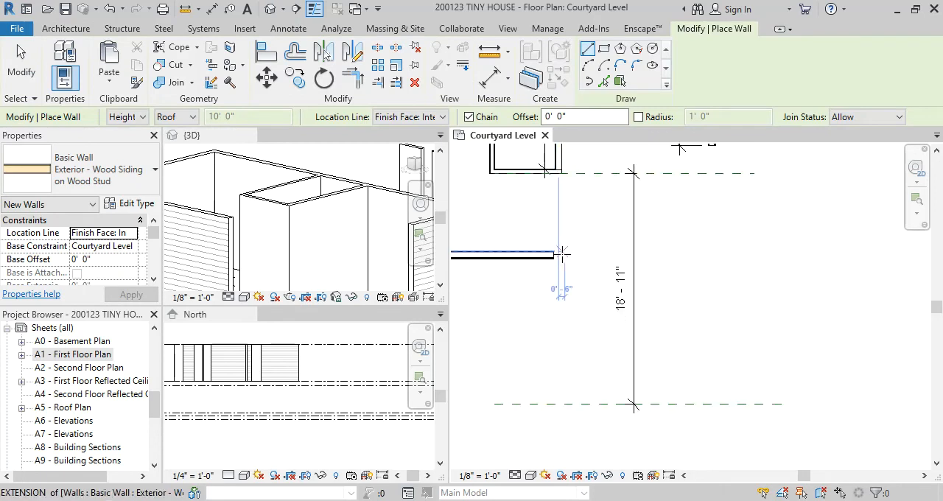
pyautogui.click(564, 252)
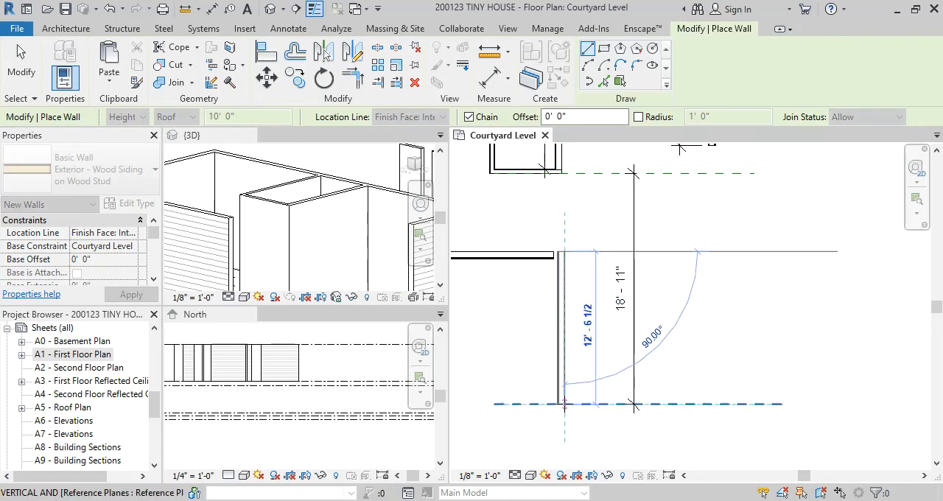
pyautogui.click(565, 404)
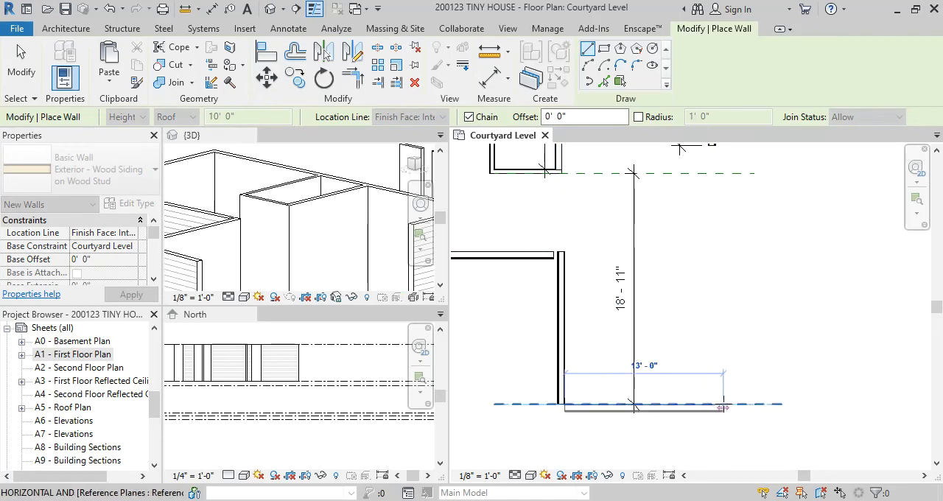
# Try an 11'-9 1/4" greatroom wall along the lower reference plane, ending in line with the kitchen's outer wall, and undo it
pyautogui.scroll(-2, 720, 404)
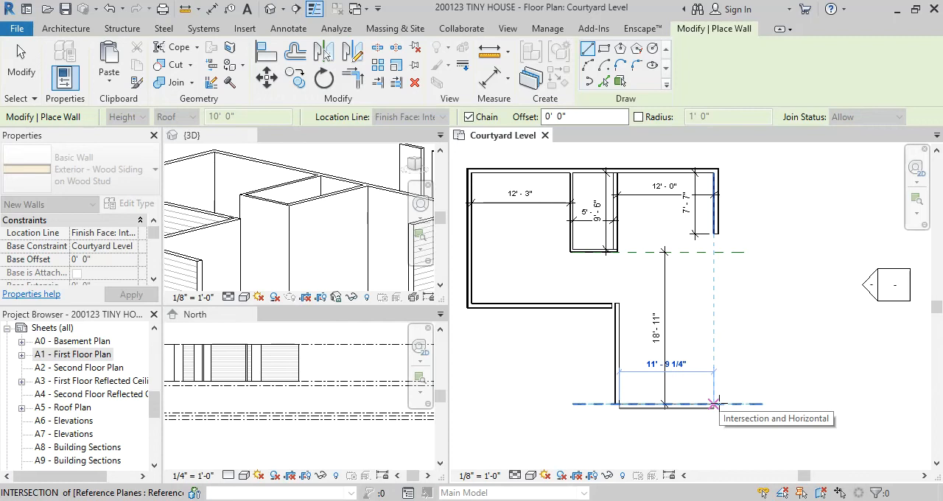
pyautogui.scroll(2, 713, 404)
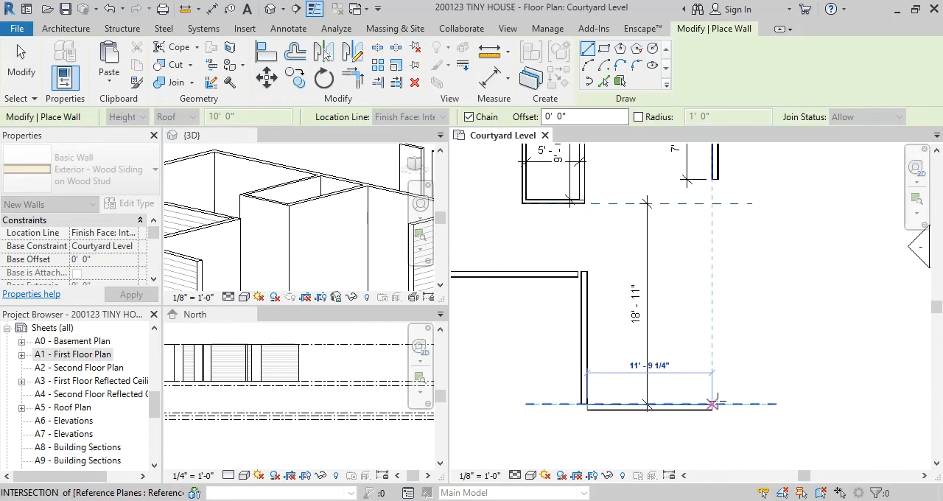
pyautogui.scroll(-1, 715, 403)
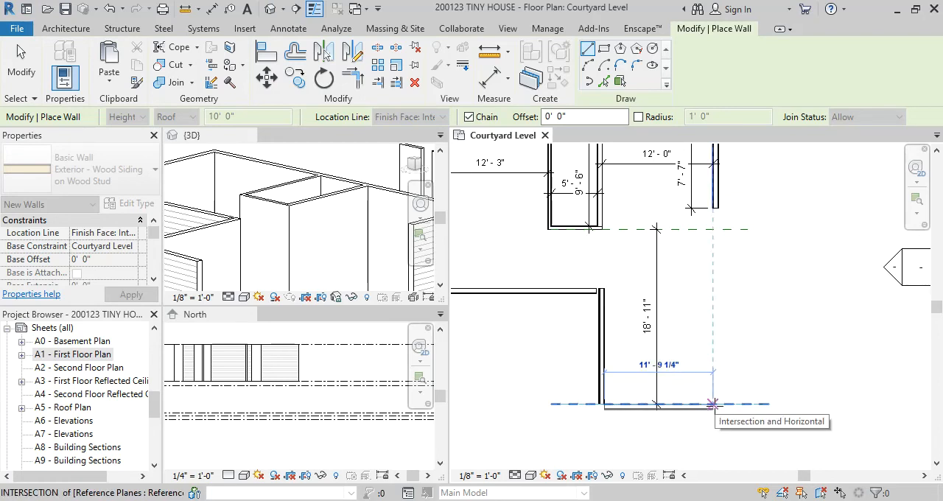
pyautogui.click(713, 404)
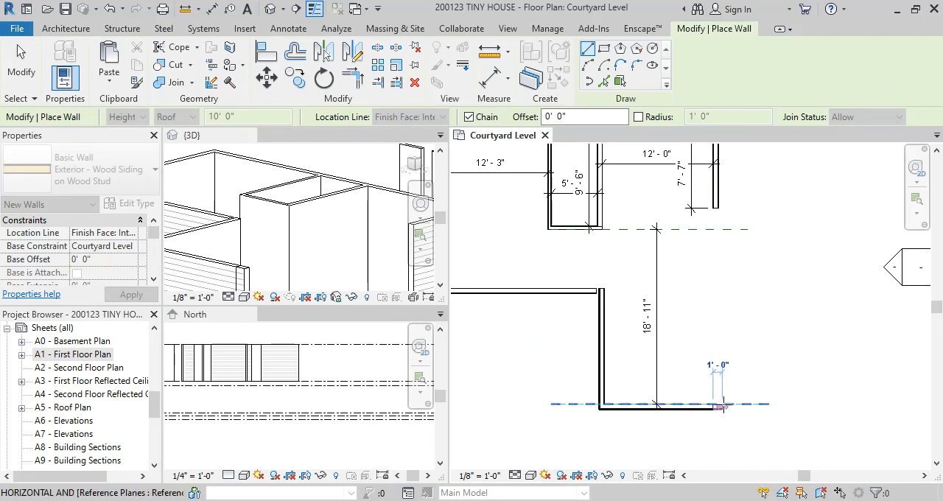
pyautogui.press('Escape')
pyautogui.hotkey('ctrl', 'z')
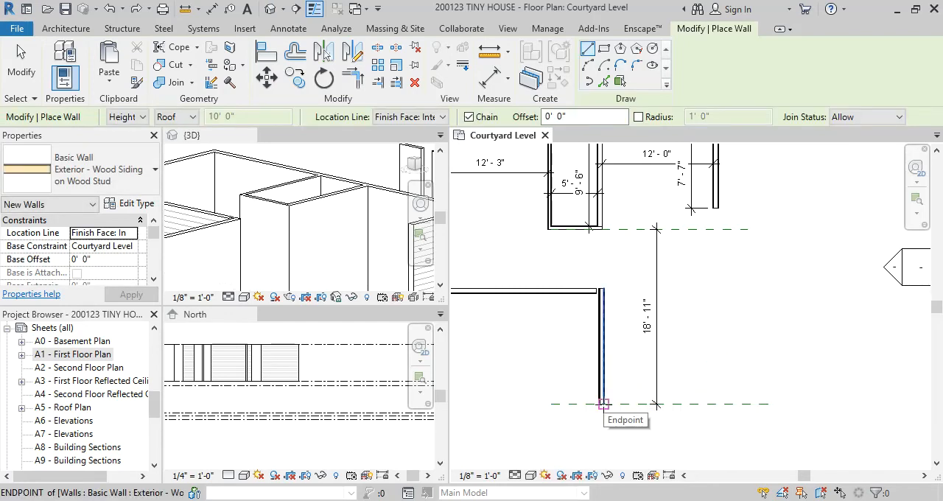
# Set the Courtyard Level view's detail level to Coarse
pyautogui.click(603, 404)
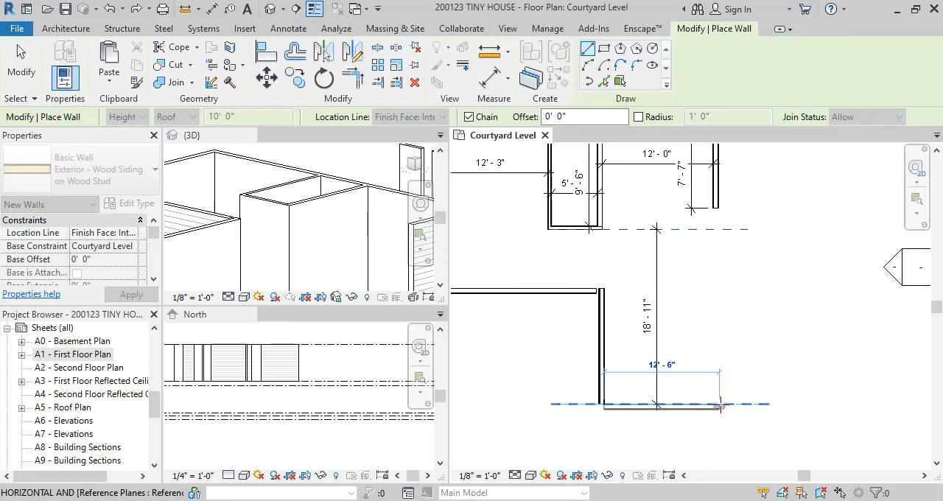
pyautogui.scroll(1, 720, 406)
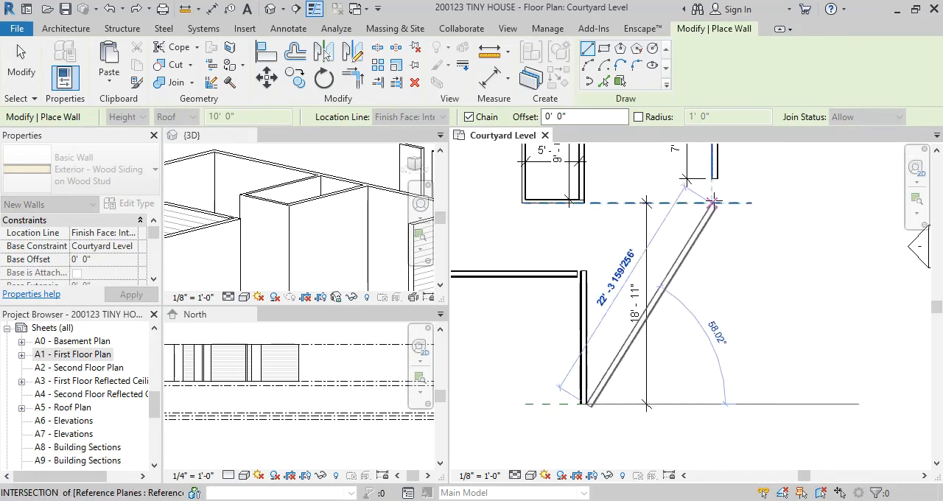
pyautogui.click(515, 476)
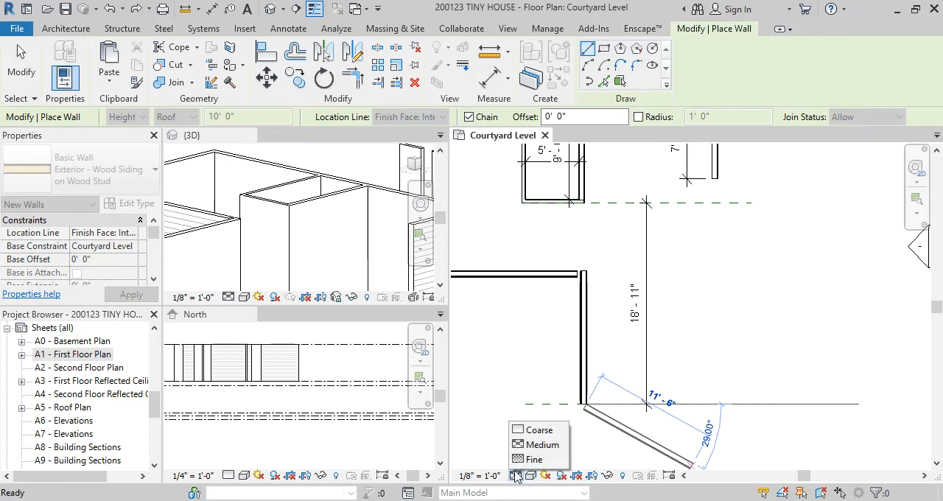
pyautogui.click(534, 430)
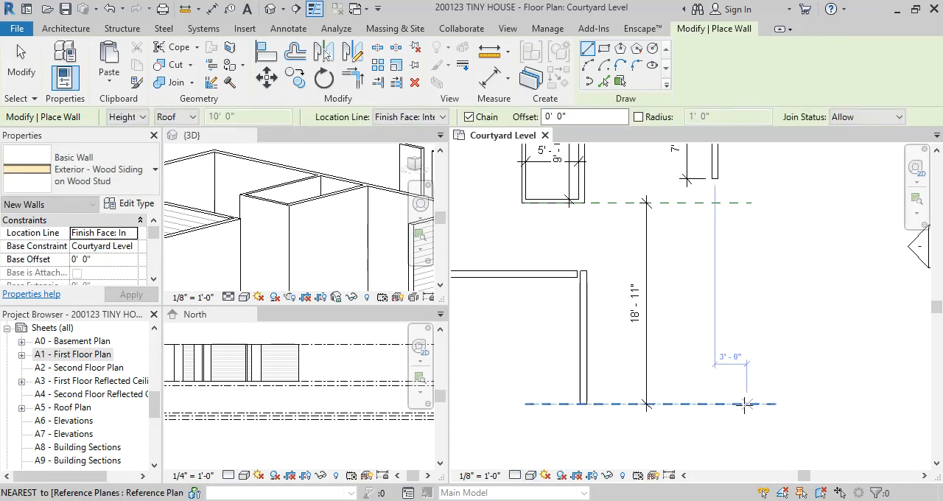
pyautogui.click(585, 404)
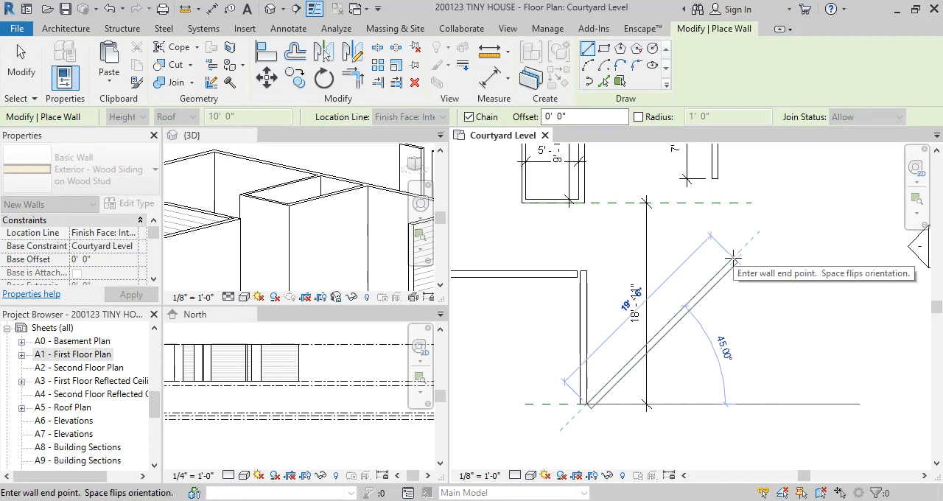
pyautogui.scroll(2, 733, 258)
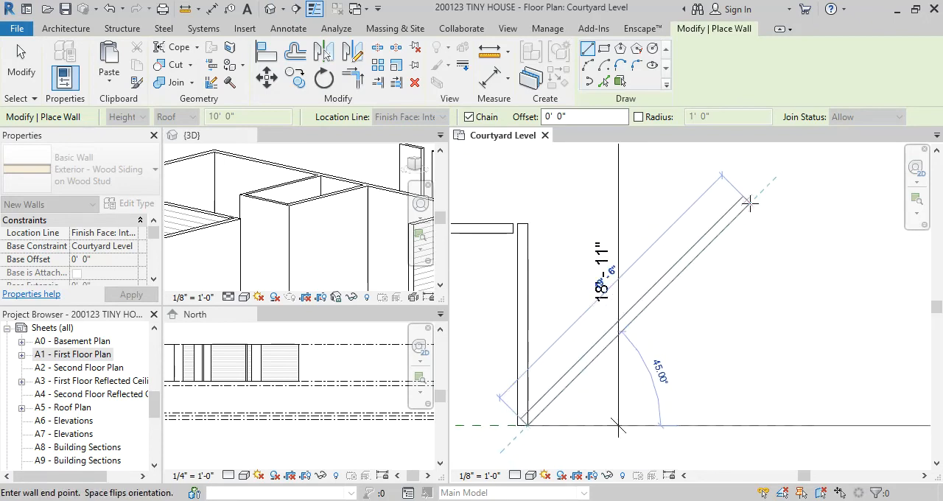
pyautogui.scroll(-2, 738, 429)
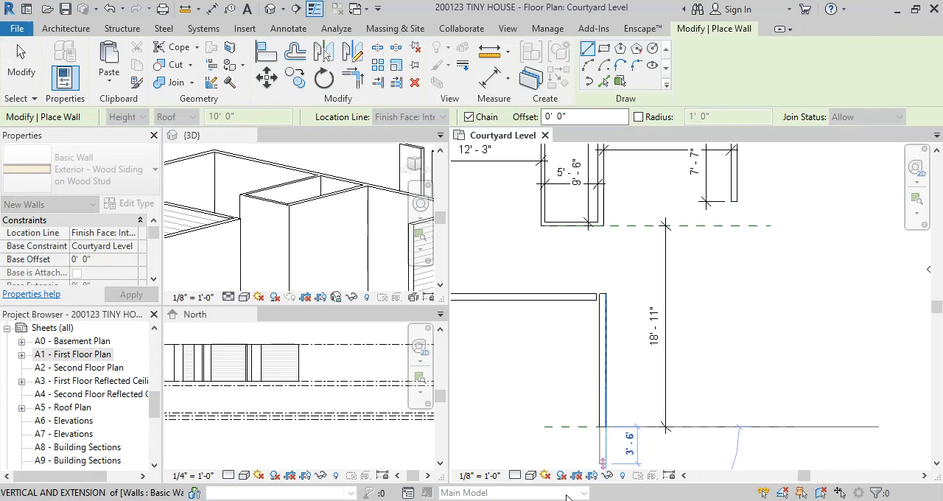
# Switch to the browser to check the Casita floor plan, return to Revit, and cancel the started wall
pyautogui.moveTo(603, 493)
pyautogui.click(648, 465)
pyautogui.click(631, 390)
pyautogui.press('Escape')
pyautogui.moveTo(727, 278); pyautogui.dragTo(685, 211, button='middle')
pyautogui.press('Escape')
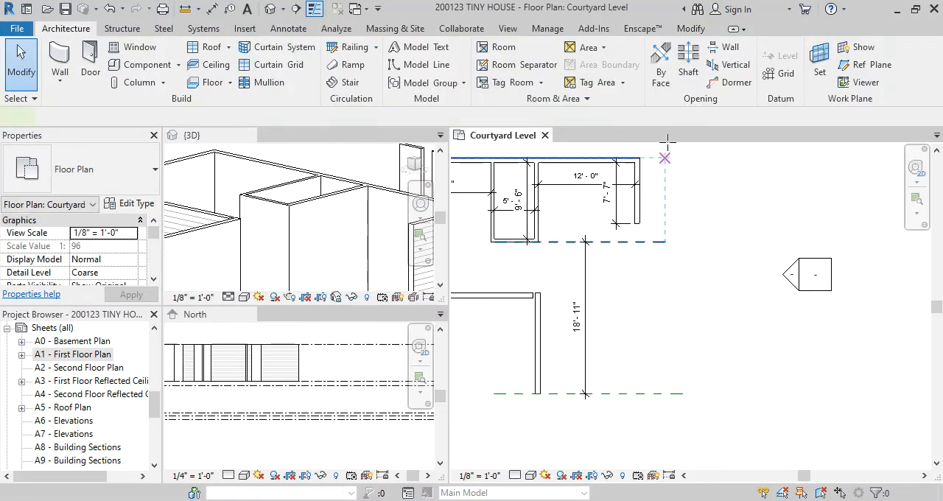
# Draw a vertical reference plane along the kitchen's outer wall face, from its upper corner down past the lower reference plane
pyautogui.press('p')
pyautogui.click(639, 156)
pyautogui.click(636, 458)
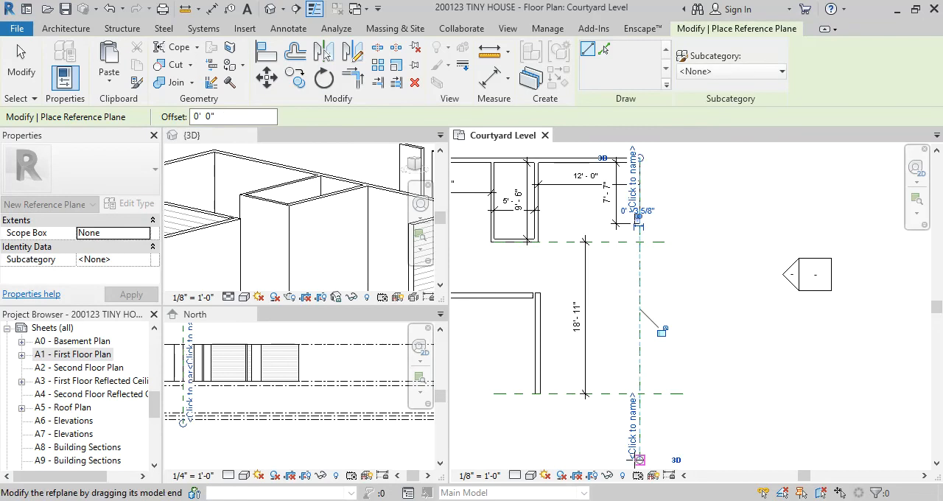
pyautogui.press('Escape')
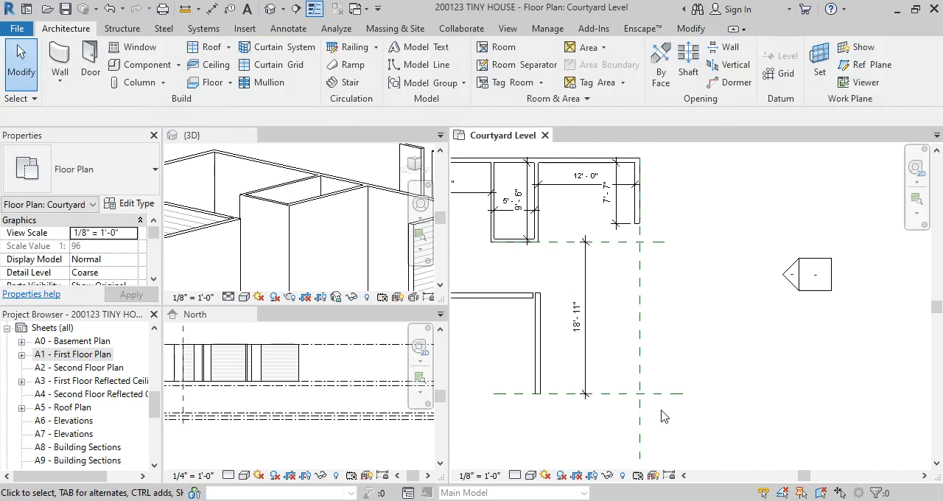
# Copy the vertical reference plane about 6'-0" outward, away from the kitchen
pyautogui.click(640, 351)
pyautogui.press('o')
pyautogui.click(640, 352)
pyautogui.click(687, 344)
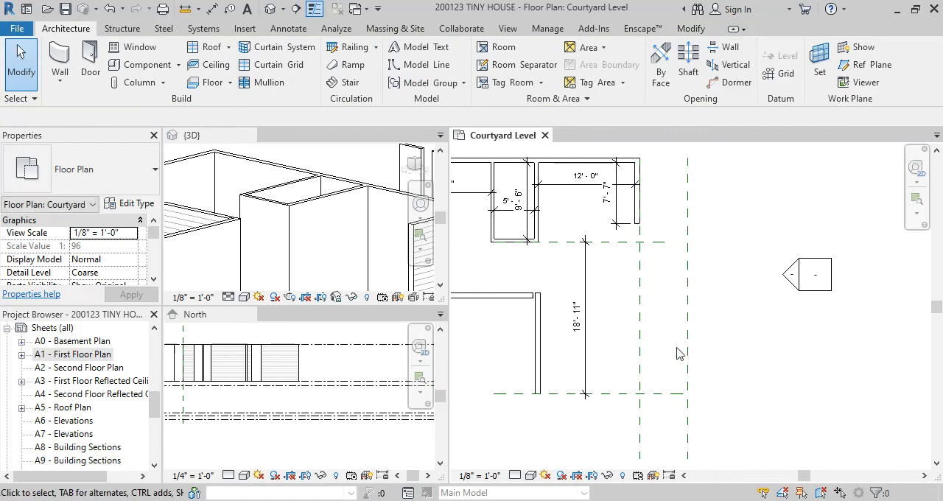
pyautogui.scroll(-1, 670, 352)
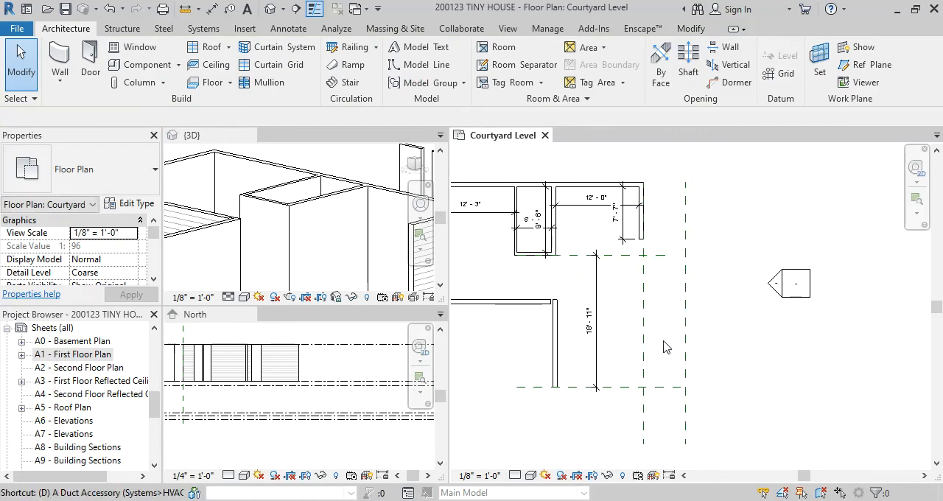
# Add an aligned dimension between the two vertical reference planes
pyautogui.press('d')
pyautogui.press('i')
pyautogui.click(644, 333)
pyautogui.click(686, 333)
pyautogui.click(734, 348)
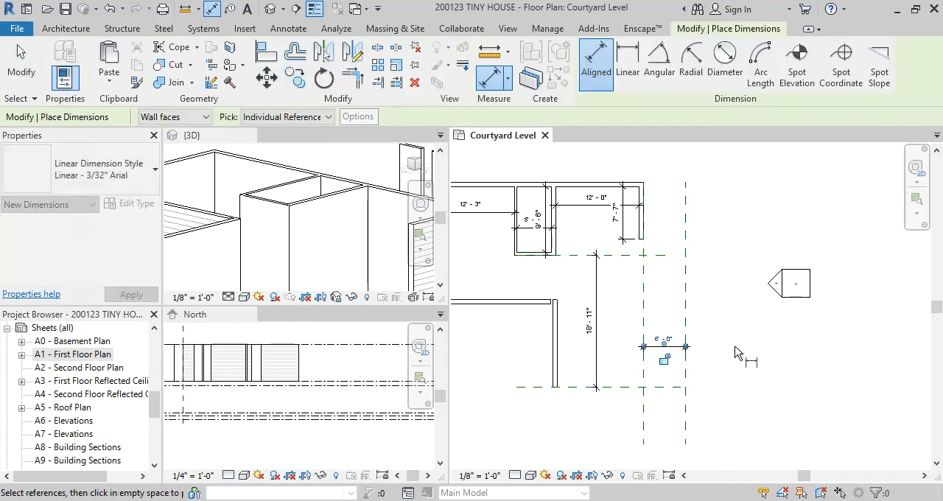
pyautogui.press('Escape')
pyautogui.press('Escape')
# Set the outer vertical reference plane's distance from the kitchen wall's reference plane to 4'-10"
pyautogui.click(686, 309)
pyautogui.click(667, 342)
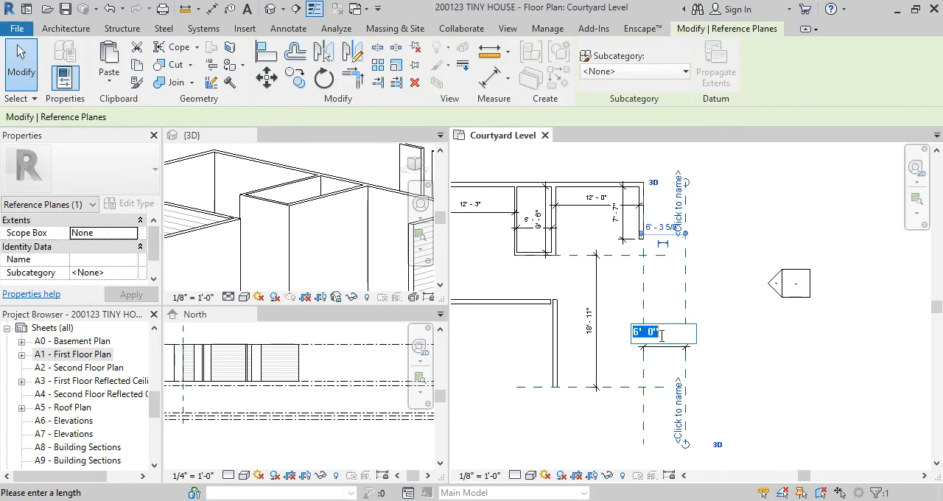
pyautogui.write("4' - 10")
pyautogui.press('Return')
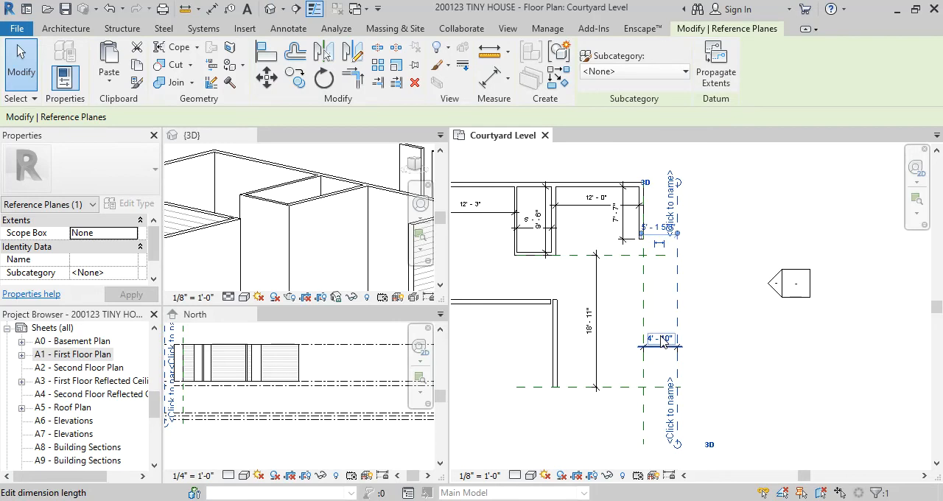
pyautogui.click(754, 349)
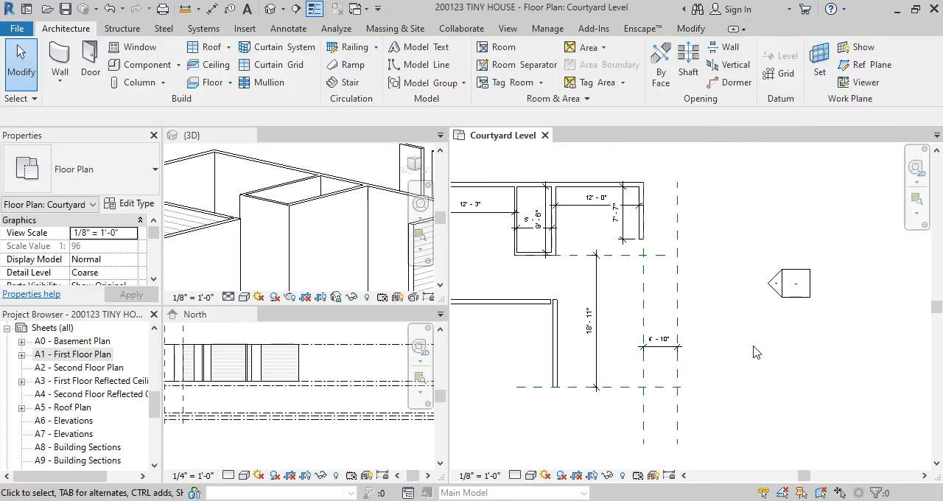
# Change the Courtyard Level view's detail level to Medium
pyautogui.scroll(5, 632, 250)
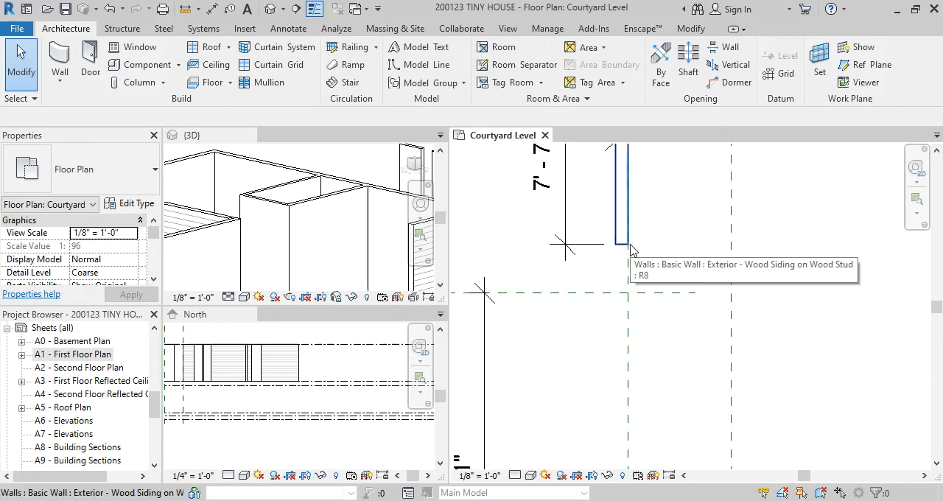
pyautogui.scroll(-3, 632, 246)
pyautogui.moveTo(660, 310); pyautogui.dragTo(645, 271, button='middle')
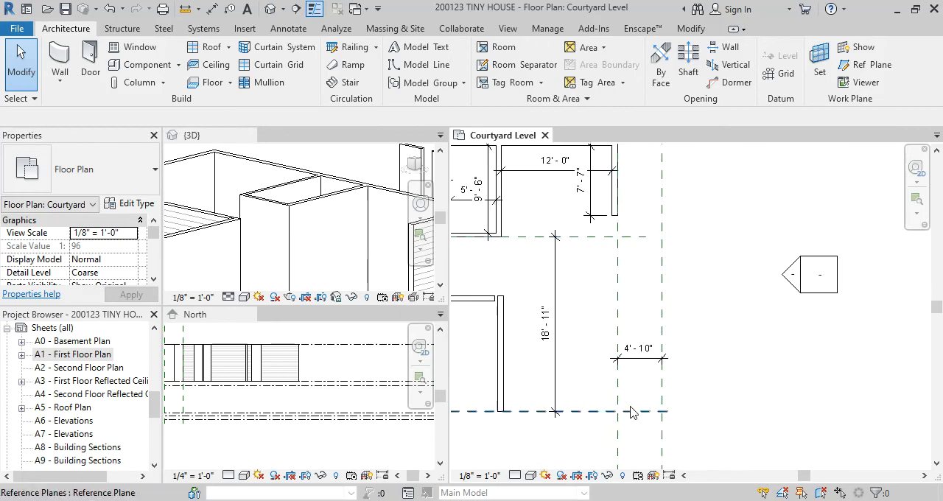
pyautogui.scroll(2, 520, 446)
pyautogui.click(516, 476)
pyautogui.click(528, 460)
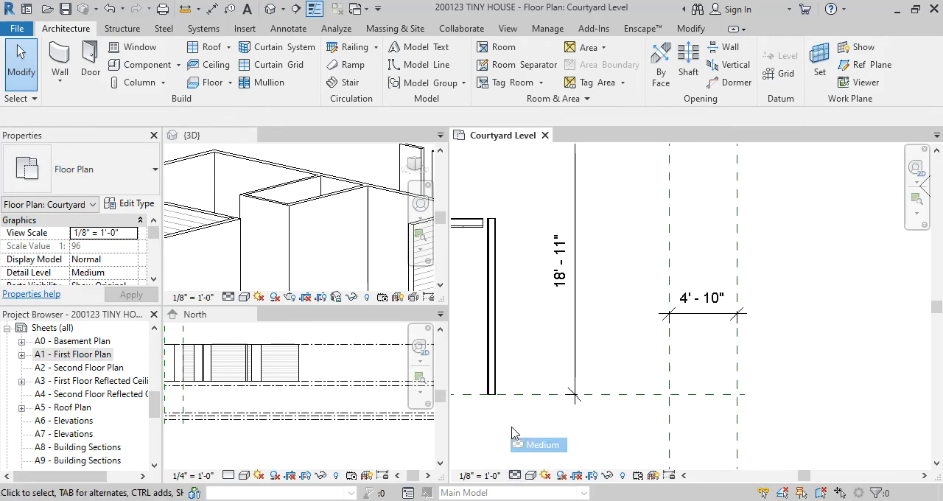
pyautogui.scroll(1, 527, 252)
pyautogui.scroll(-1, 524, 245)
pyautogui.moveTo(524, 247); pyautogui.dragTo(572, 318, button='middle')
pyautogui.press('t')
pyautogui.press('r')
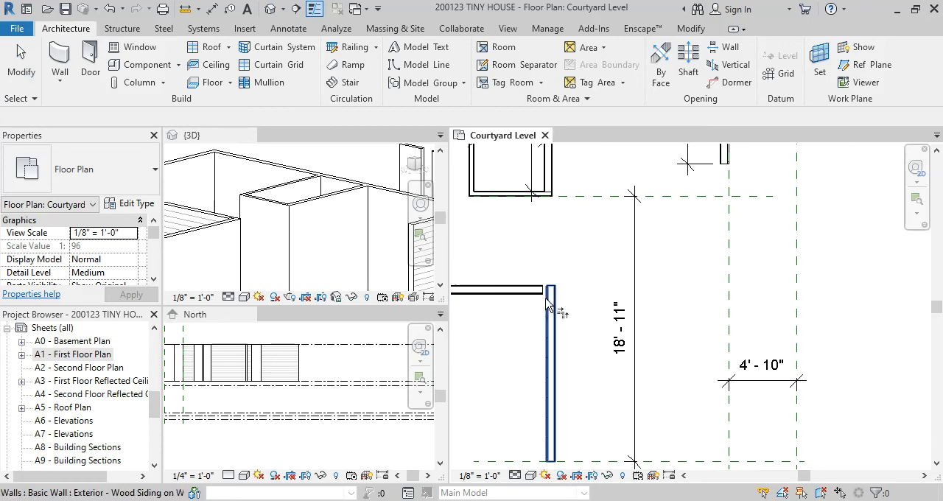
pyautogui.press('Escape')
pyautogui.moveTo(568, 339); pyautogui.dragTo(548, 275, button='middle')
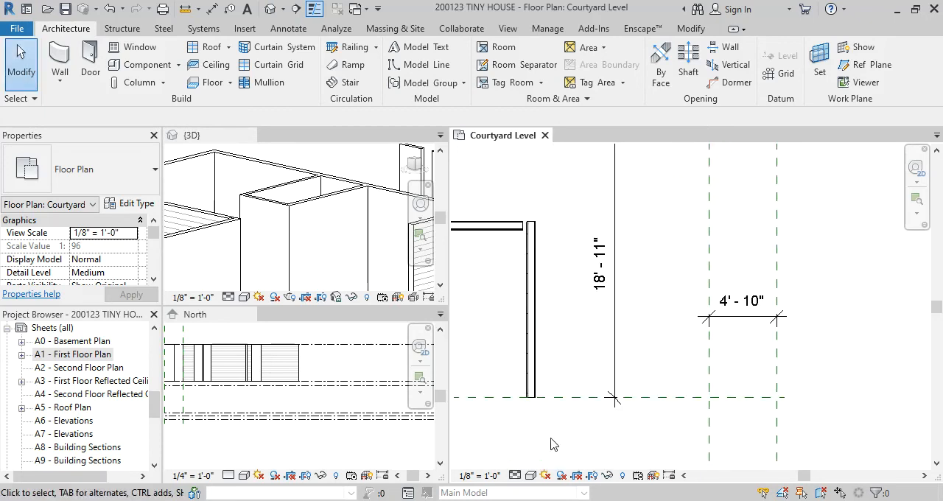
pyautogui.press('w')
pyautogui.press('a')
pyautogui.press('Escape')
# Draw a matching wood siding wall, about 17'-6" long, along the lower reference plane from the vertical wall's end to the outer vertical plane
pyautogui.click(532, 361)
pyautogui.press('c')
pyautogui.press('s')
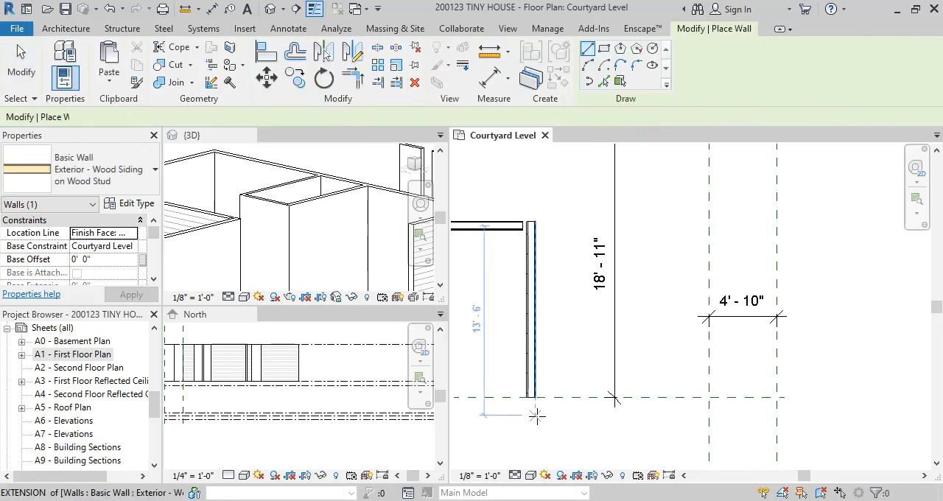
pyautogui.scroll(1, 542, 413)
pyautogui.click(535, 396)
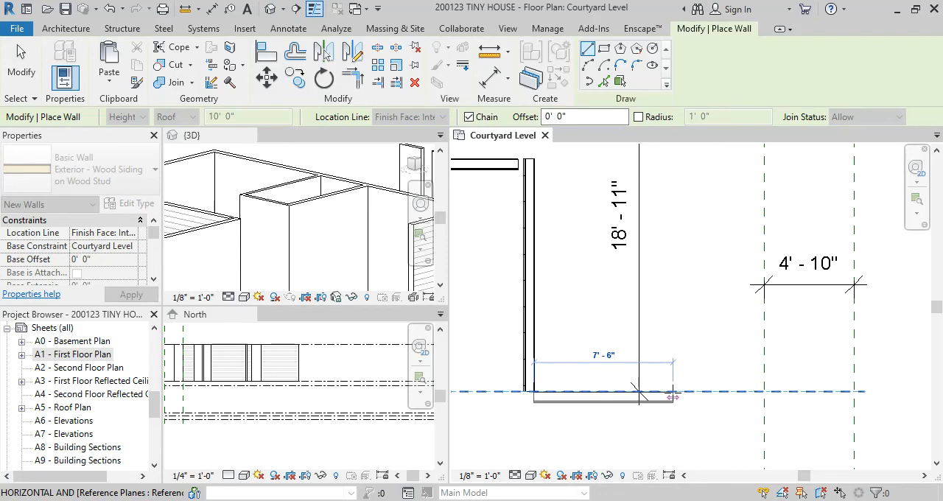
pyautogui.scroll(-1, 673, 397)
pyautogui.click(810, 392)
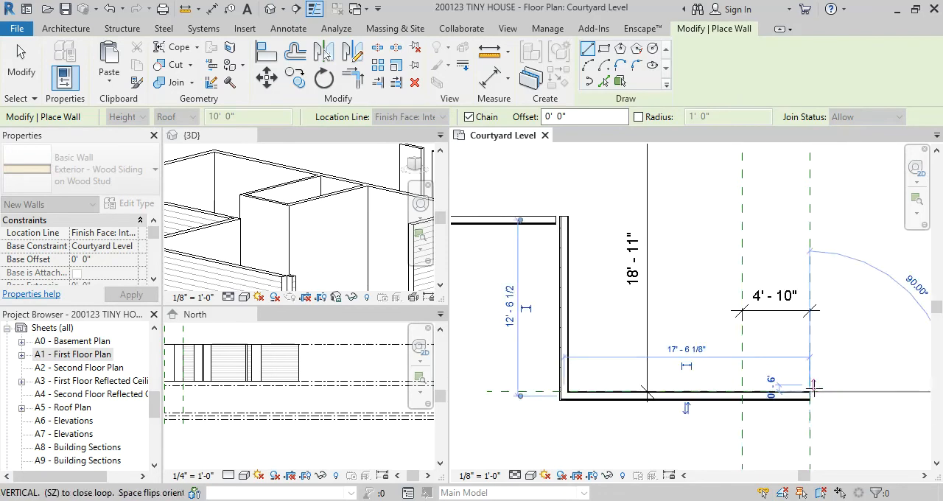
# Continue the wall about 21'-2 1/2" up the outer reference plane, level with the kitchen wall's end, and 4'-10" back to that end
pyautogui.scroll(-2, 816, 252)
pyautogui.moveTo(821, 257); pyautogui.dragTo(773, 410, button='middle')
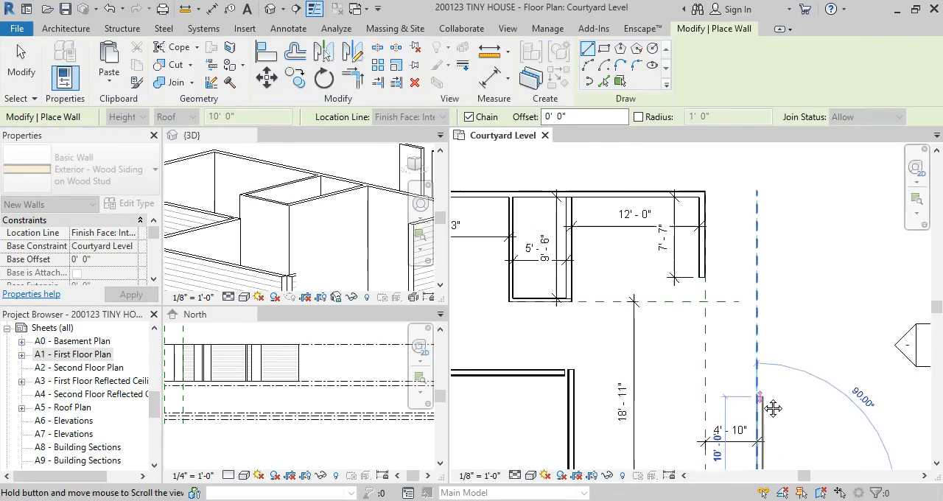
pyautogui.click(759, 278)
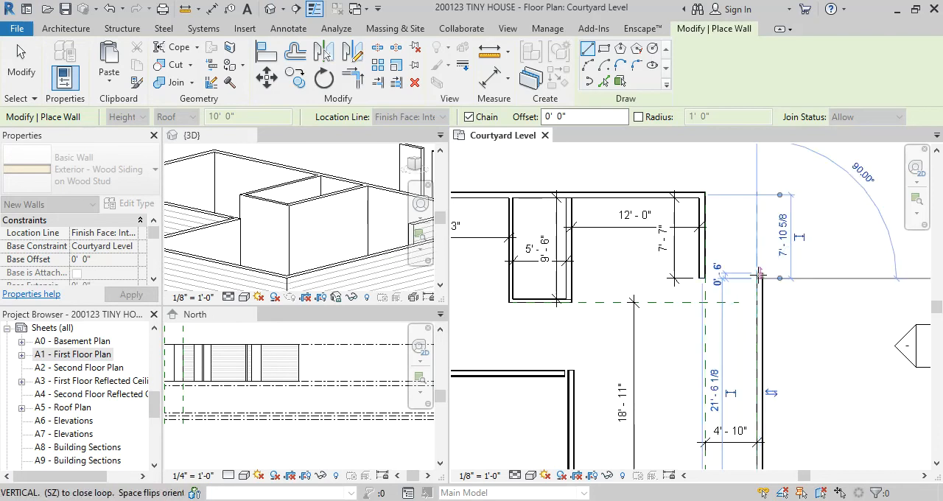
pyautogui.scroll(2, 759, 276)
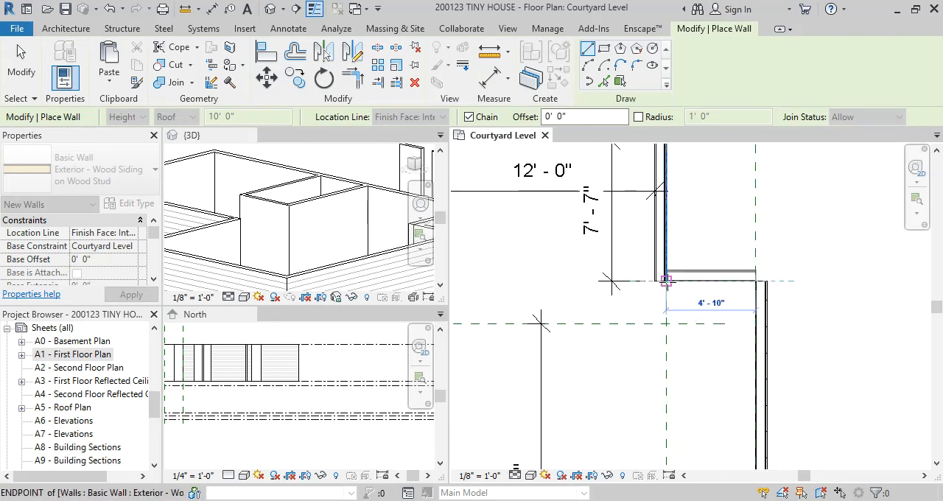
pyautogui.click(666, 281)
pyautogui.press('Escape')
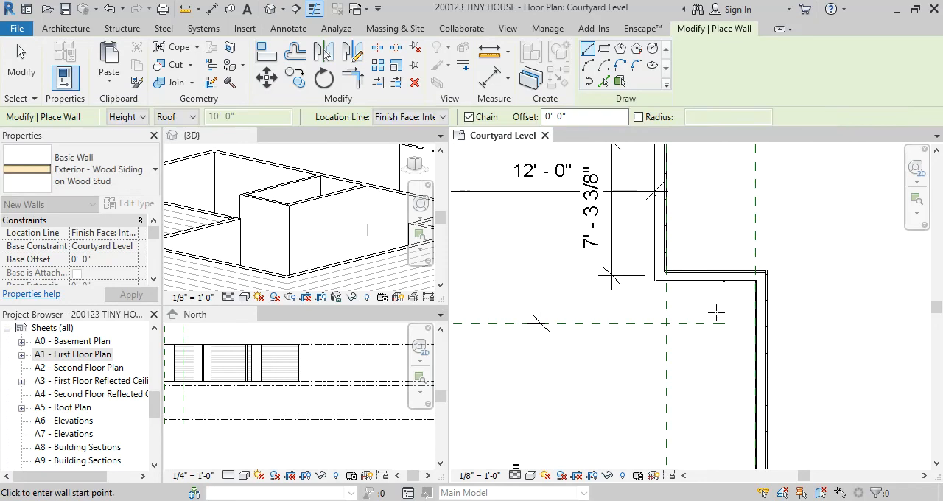
pyautogui.press('Escape')
# Compare the greatroom's exterior walls with the Casita floor plan in the browser, return to Revit, and inspect the kitchen corner
pyautogui.scroll(-3, 715, 313)
pyautogui.moveTo(706, 384); pyautogui.dragTo(691, 339, button='middle')
pyautogui.scroll(-2, 723, 276)
pyautogui.scroll(1, 703, 283)
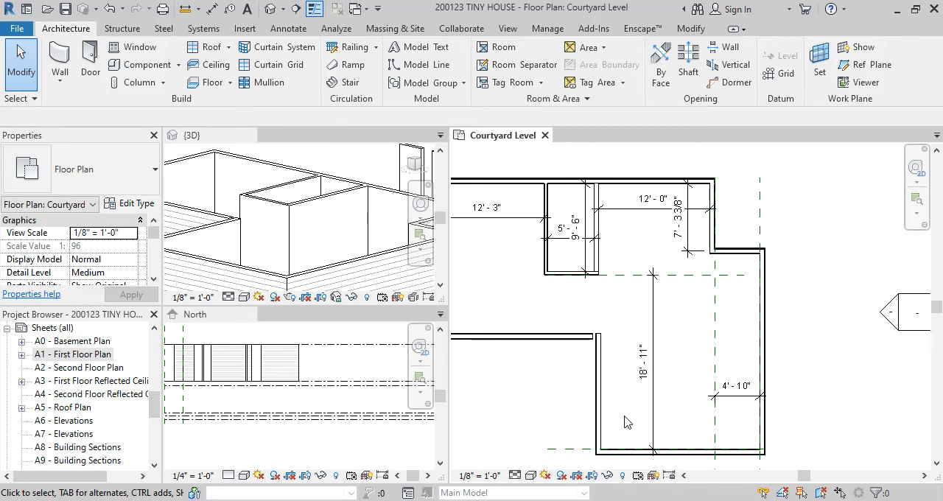
pyautogui.scroll(1, 625, 421)
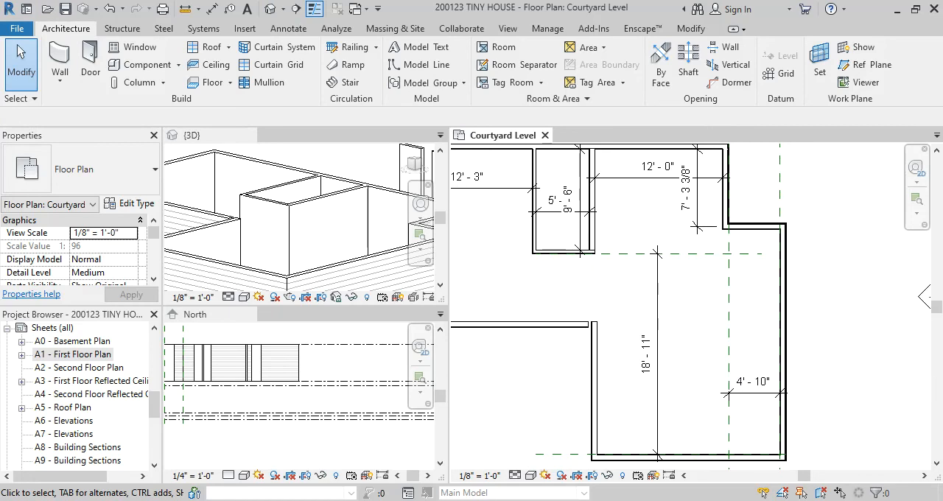
pyautogui.click(654, 465)
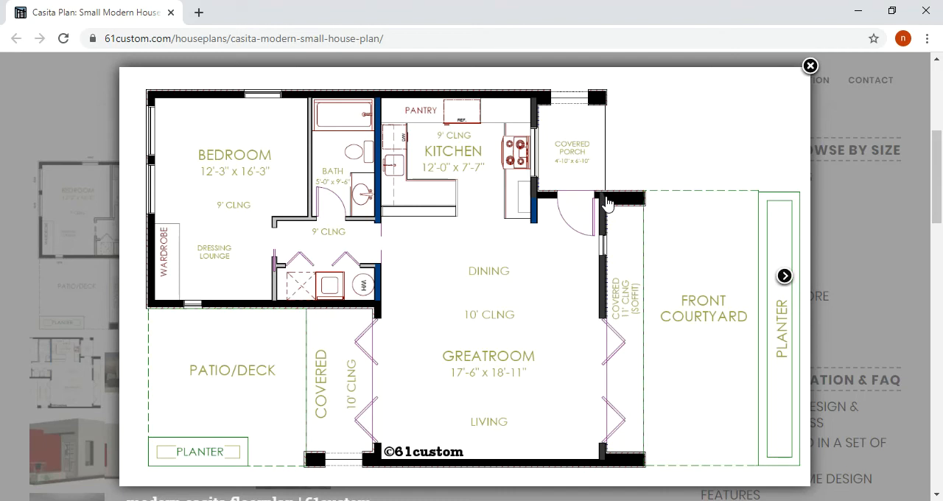
pyautogui.moveTo(524, 500)
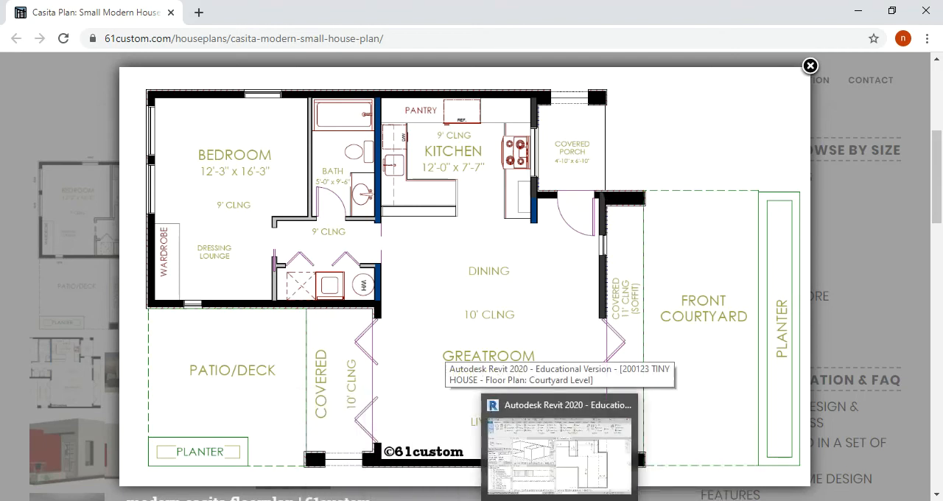
pyautogui.click(571, 453)
pyautogui.scroll(1, 717, 254)
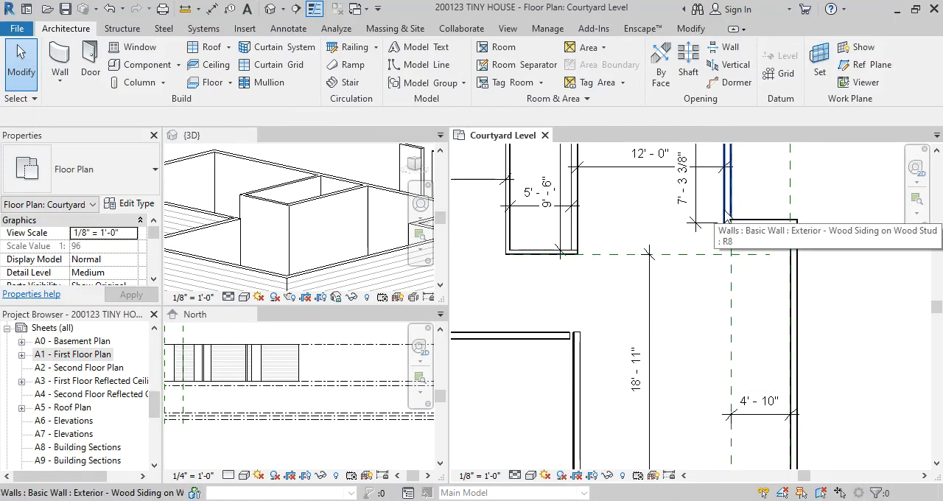
pyautogui.scroll(-1, 726, 217)
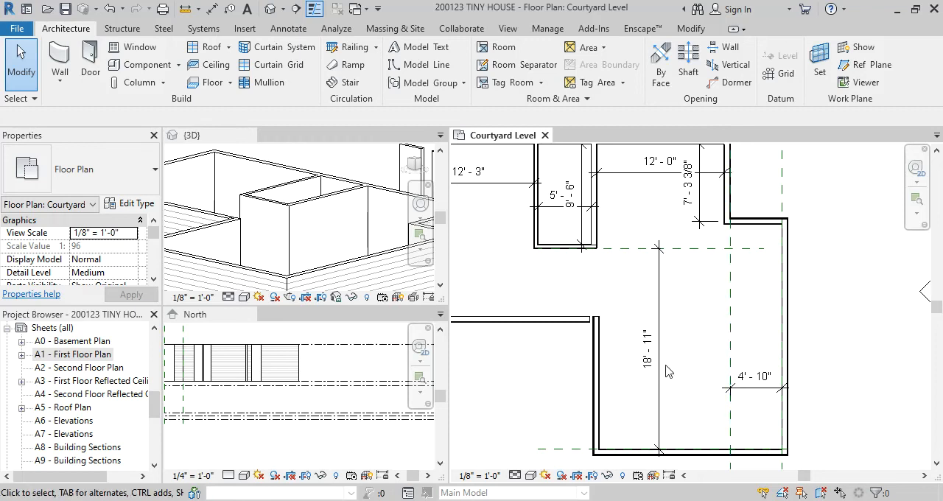
pyautogui.press('a')
pyautogui.press('l')
pyautogui.press('Escape')
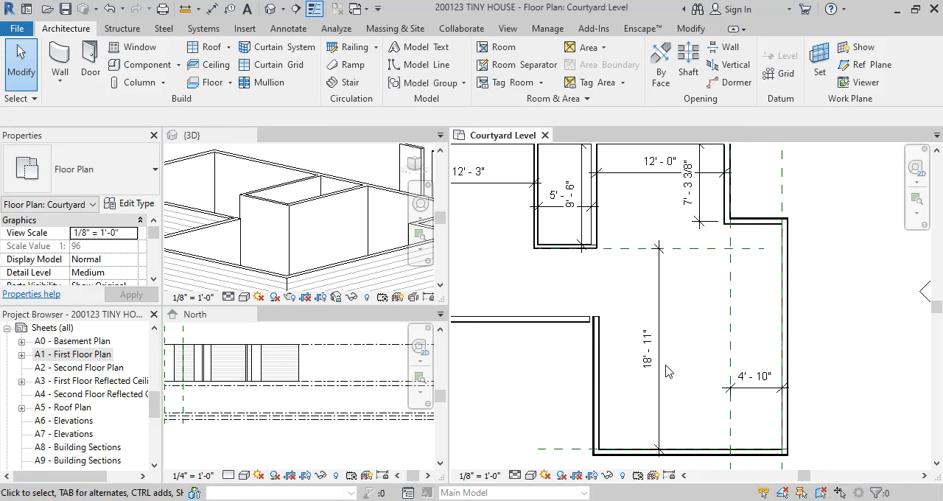
# Delete the horizontal leg of the upper L-shaped practice wall with the long vertical leg, keeping its vertical partition
pyautogui.scroll(-3, 785, 395)
pyautogui.moveTo(872, 279); pyautogui.dragTo(731, 317, button='middle')
pyautogui.scroll(2, 572, 262)
pyautogui.scroll(-1, 572, 268)
pyautogui.moveTo(582, 277); pyautogui.dragTo(632, 427, button='middle')
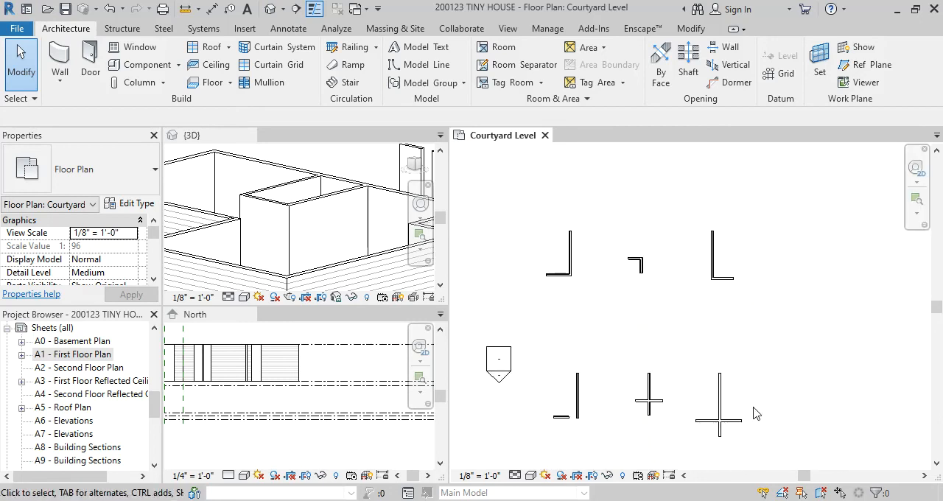
pyautogui.scroll(1, 727, 270)
pyautogui.click(722, 283)
pyautogui.press('Delete')
pyautogui.scroll(1, 748, 280)
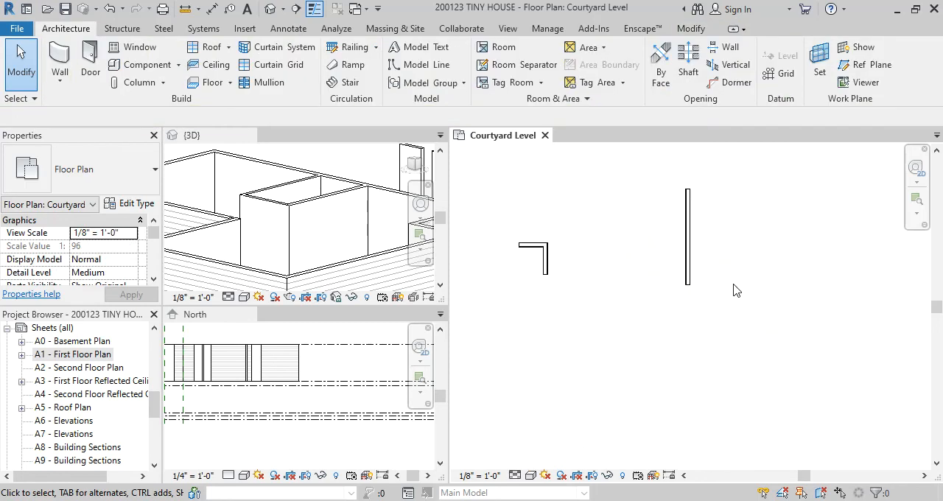
# Draw a short vertical Exterior - Wood Siding on Wood Stud wall below and beside the remaining vertical partition
pyautogui.press('w')
pyautogui.press('a')
pyautogui.click(721, 291)
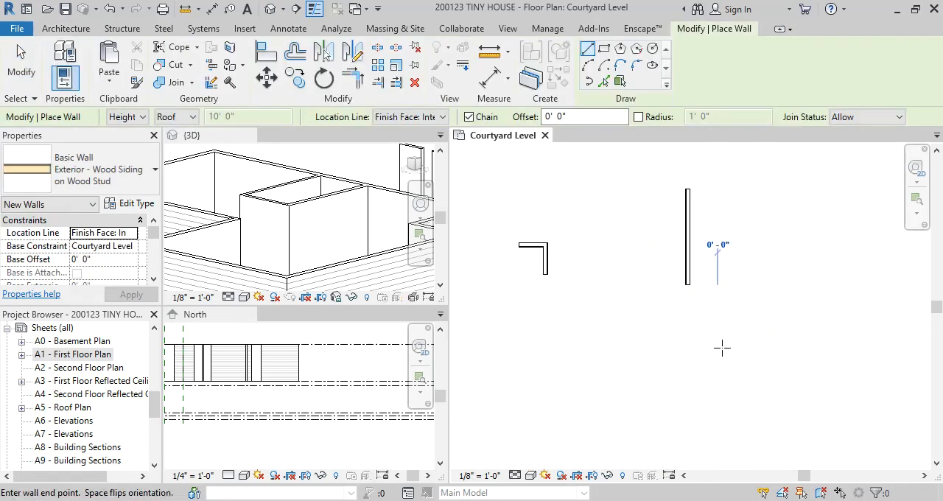
pyautogui.click(723, 383)
pyautogui.press('Escape')
pyautogui.press('Escape')
# Align the wood siding wall's exterior face with the partition's right face, with the Align preference set to Wall faces
pyautogui.scroll(1, 705, 310)
pyautogui.moveTo(697, 287); pyautogui.dragTo(637, 269, button='middle')
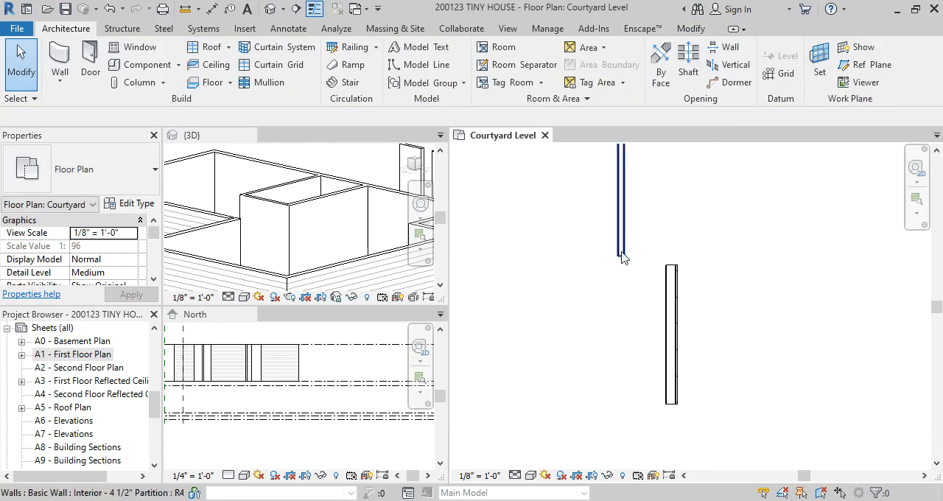
pyautogui.scroll(2, 645, 255)
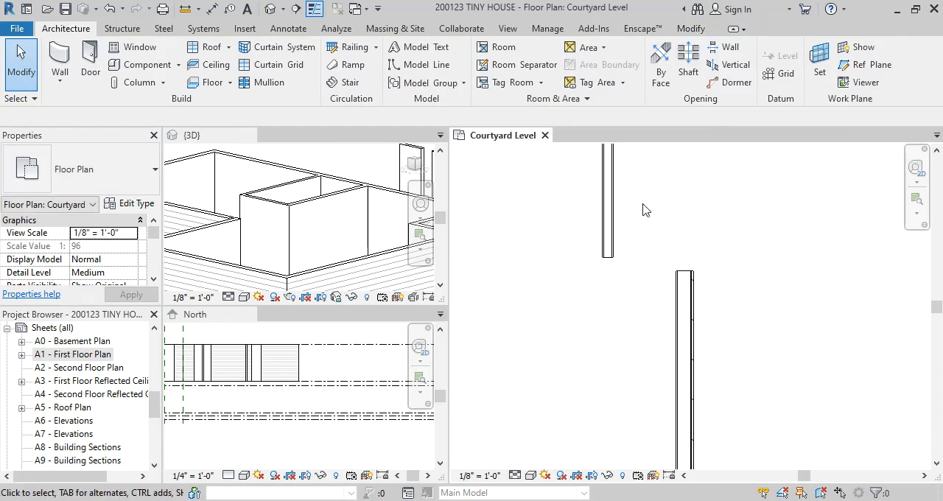
pyautogui.scroll(2, 637, 203)
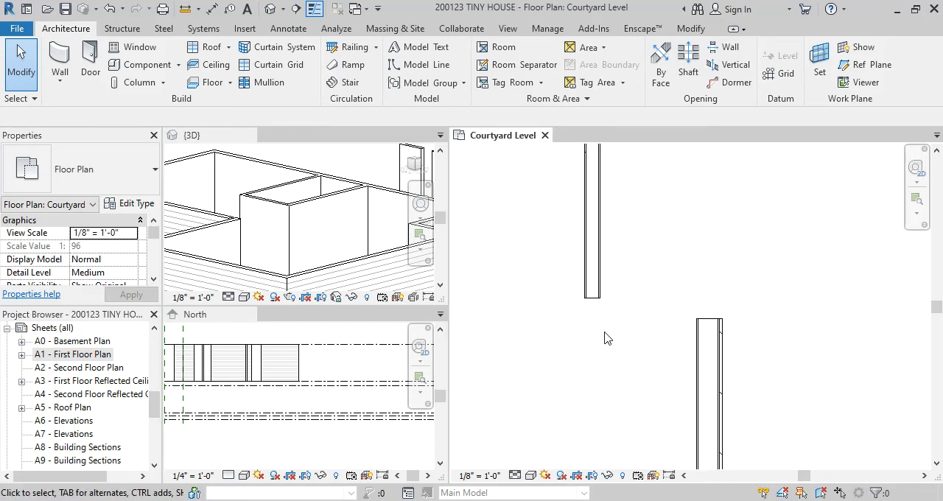
pyautogui.scroll(1, 604, 279)
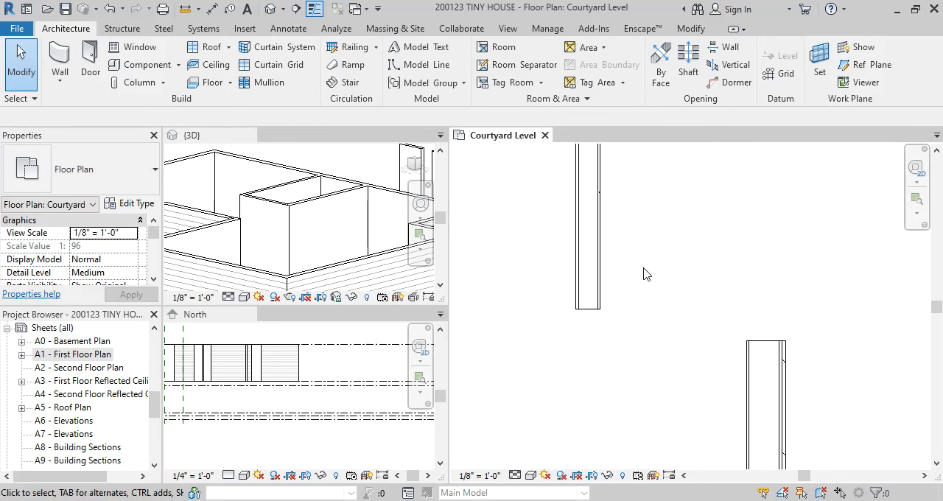
pyautogui.press('a')
pyautogui.press('l')
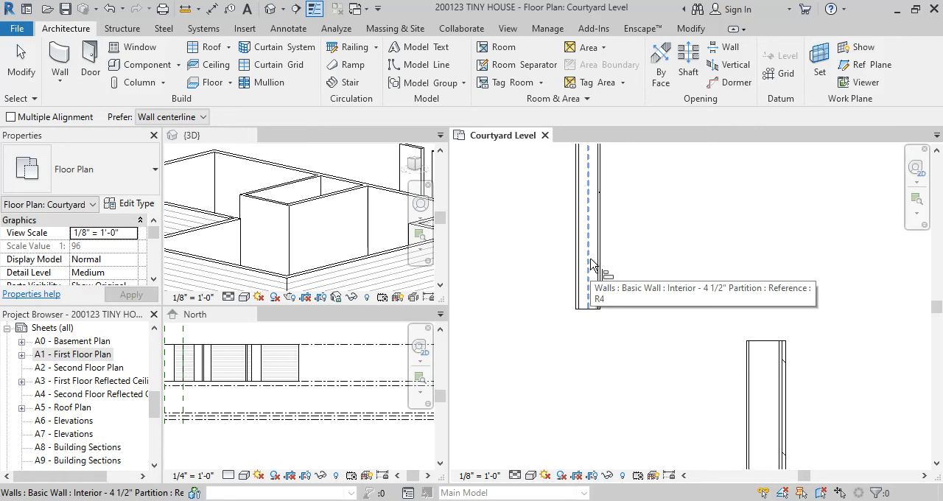
pyautogui.click(196, 118)
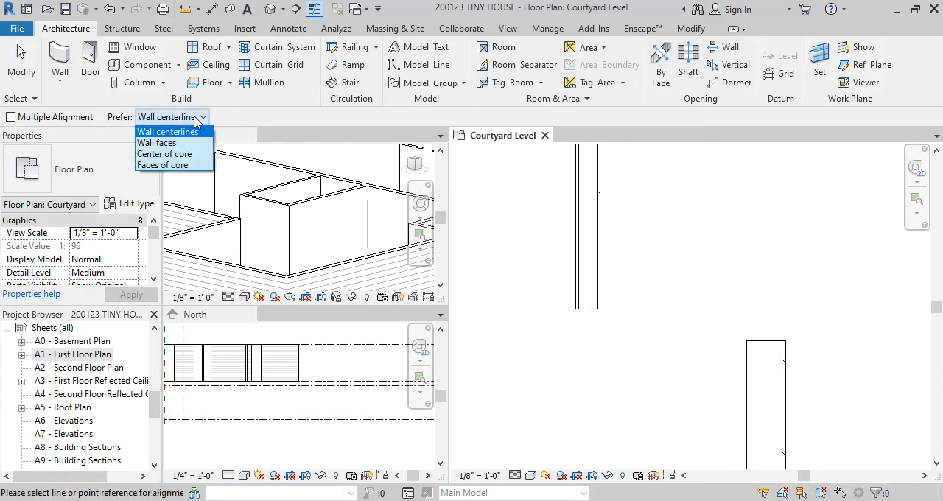
pyautogui.click(191, 143)
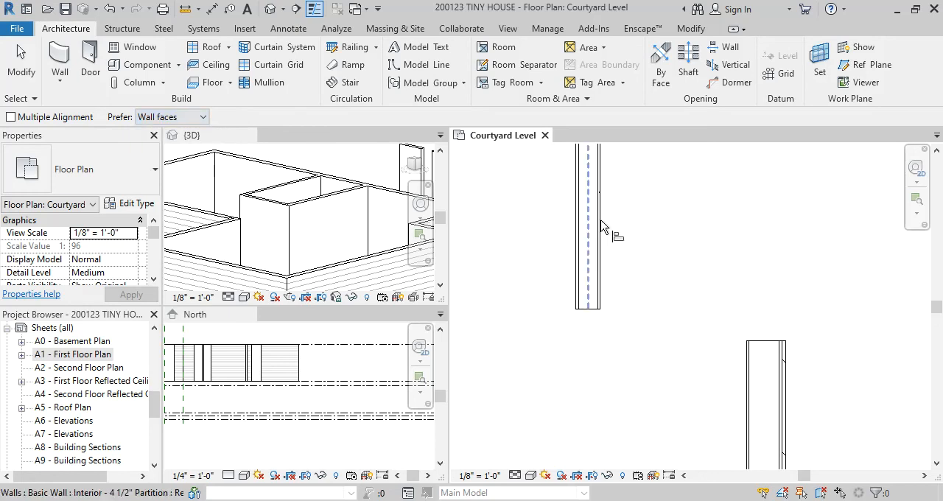
pyautogui.scroll(1, 601, 226)
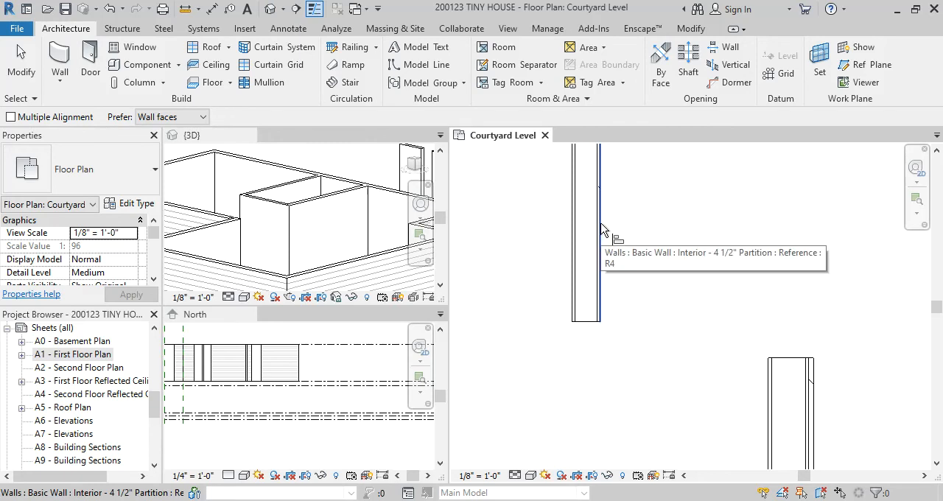
pyautogui.click(602, 228)
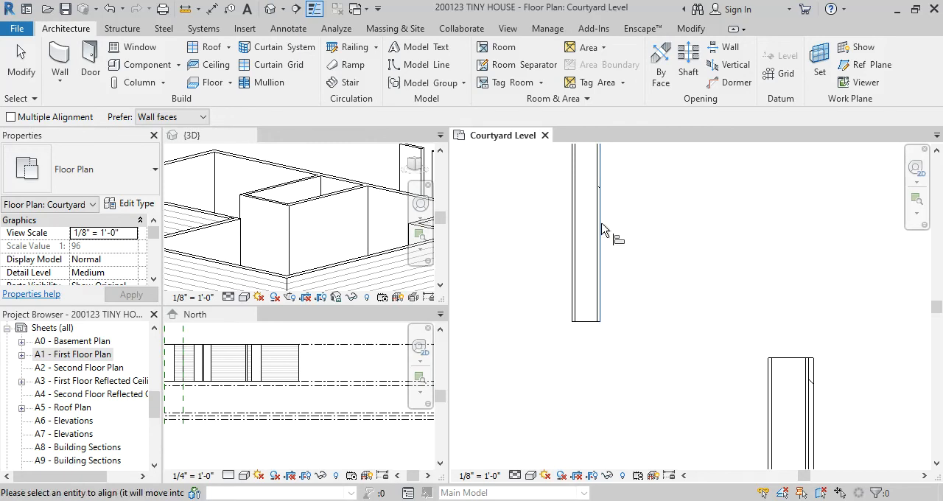
pyautogui.click(814, 389)
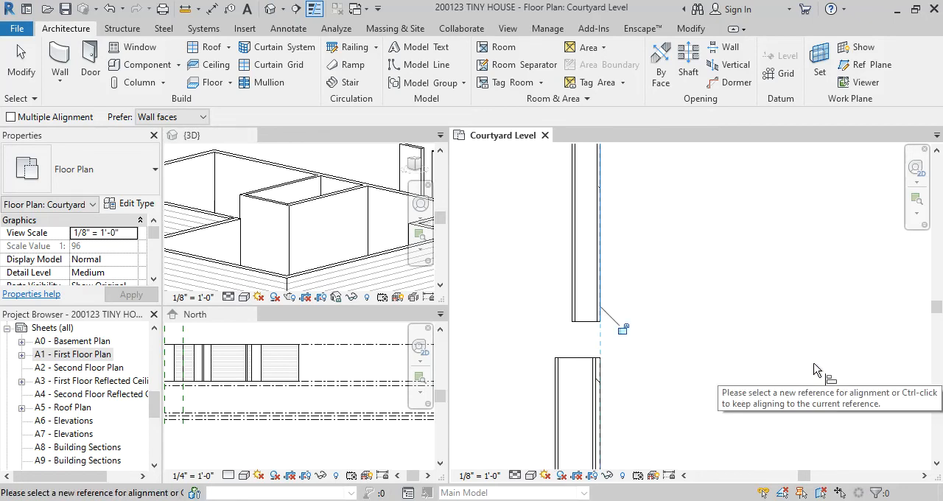
pyautogui.press('Escape')
pyautogui.press('Escape')
# Delete the two aligned vertical practice walls and the vertical leg of the neighbouring small corner
pyautogui.scroll(-3, 665, 276)
pyautogui.moveTo(669, 344); pyautogui.dragTo(583, 259)
pyautogui.press('Delete')
pyautogui.scroll(-4, 644, 279)
pyautogui.moveTo(571, 277); pyautogui.dragTo(775, 295, button='middle')
pyautogui.scroll(2, 768, 293)
pyautogui.moveTo(715, 279); pyautogui.dragTo(611, 265)
pyautogui.press('Delete')
pyautogui.moveTo(715, 288); pyautogui.dragTo(662, 307, button='middle')
pyautogui.scroll(1, 661, 307)
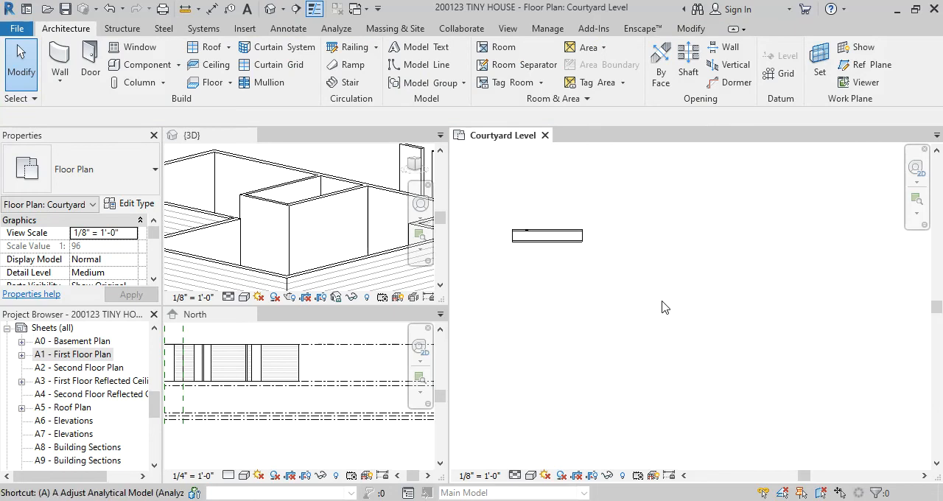
# Draw a horizontal Interior - 4 1/2" Partition wall, matching the remaining short piece, below and to the right of it
pyautogui.click(573, 241)
pyautogui.press('c')
pyautogui.press('s')
pyautogui.click(656, 298)
pyautogui.click(771, 298)
pyautogui.press('Escape')
pyautogui.press('Escape')
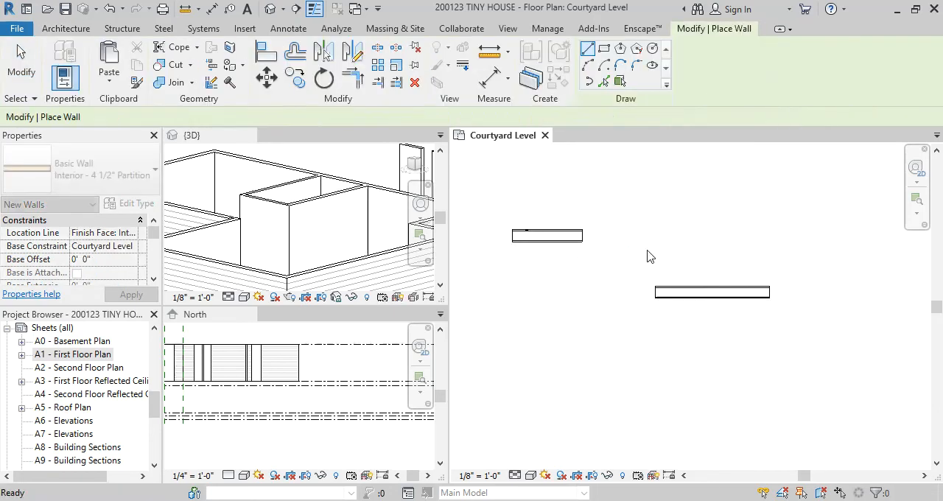
# Align the short partition's upper face with the upper face of the new horizontal partition
pyautogui.scroll(2, 617, 238)
pyautogui.scroll(-1, 672, 248)
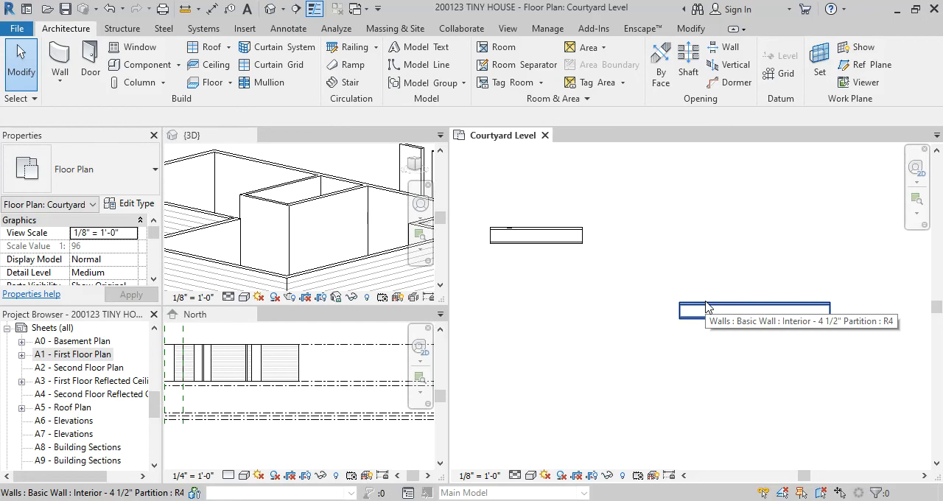
pyautogui.scroll(1, 700, 306)
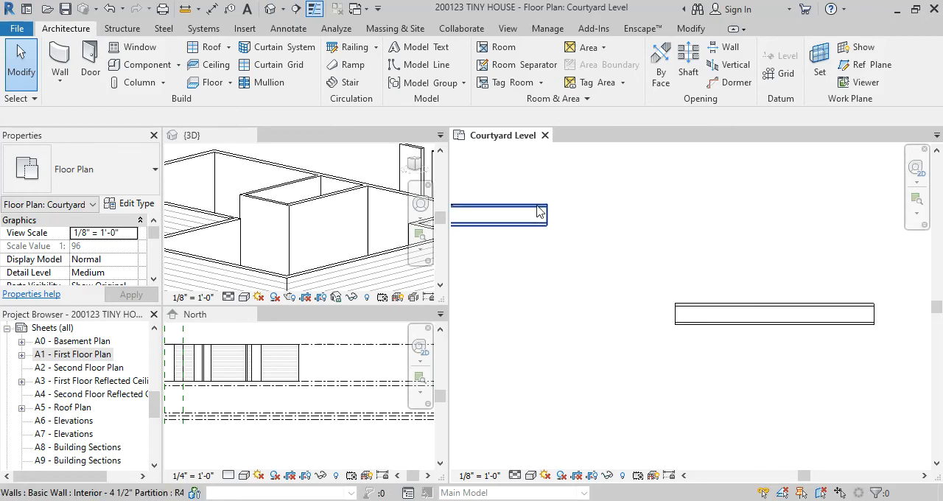
pyautogui.scroll(1, 654, 284)
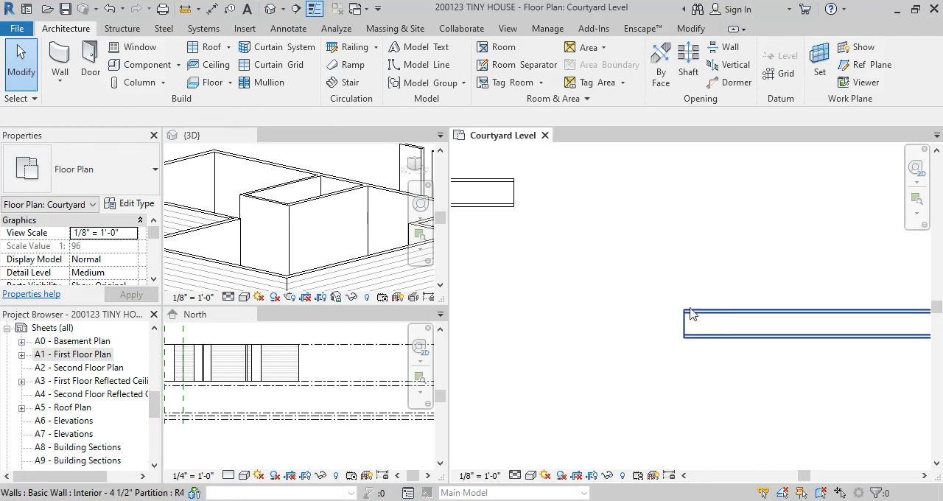
pyautogui.moveTo(575, 196); pyautogui.dragTo(596, 204, button='middle')
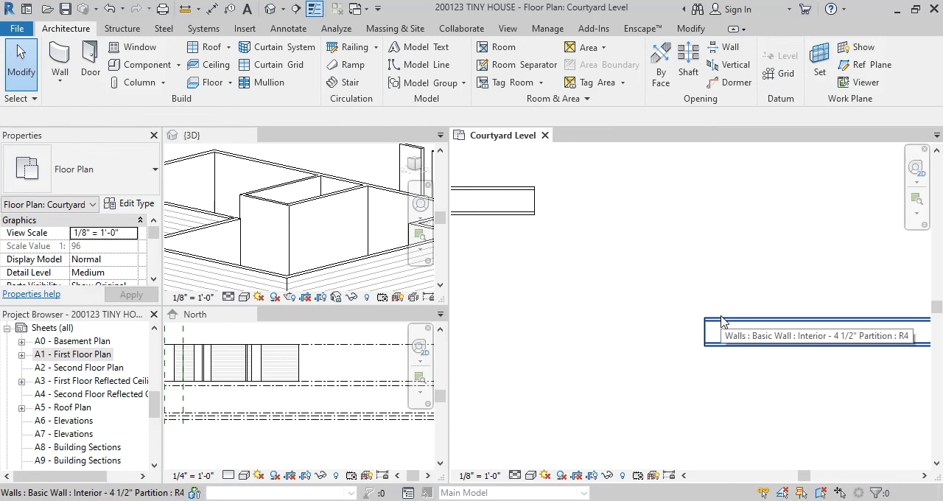
pyautogui.press('a')
pyautogui.press('l')
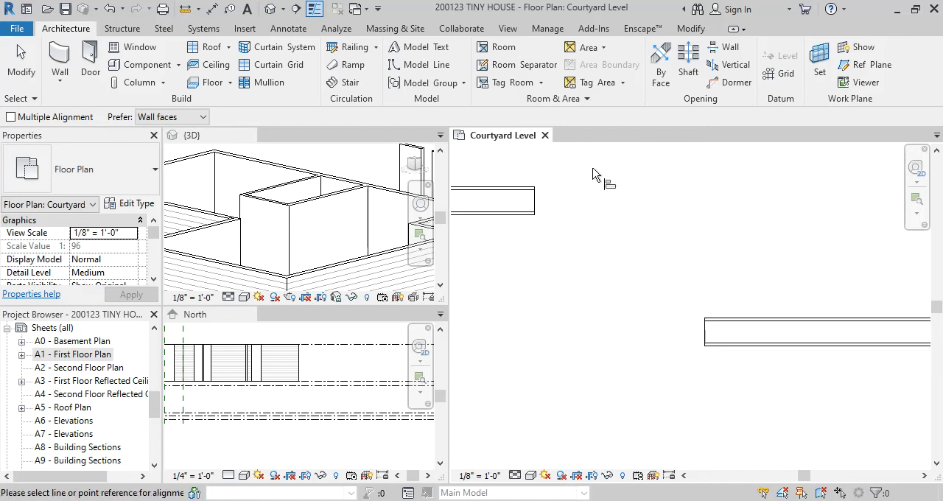
pyautogui.click(728, 318)
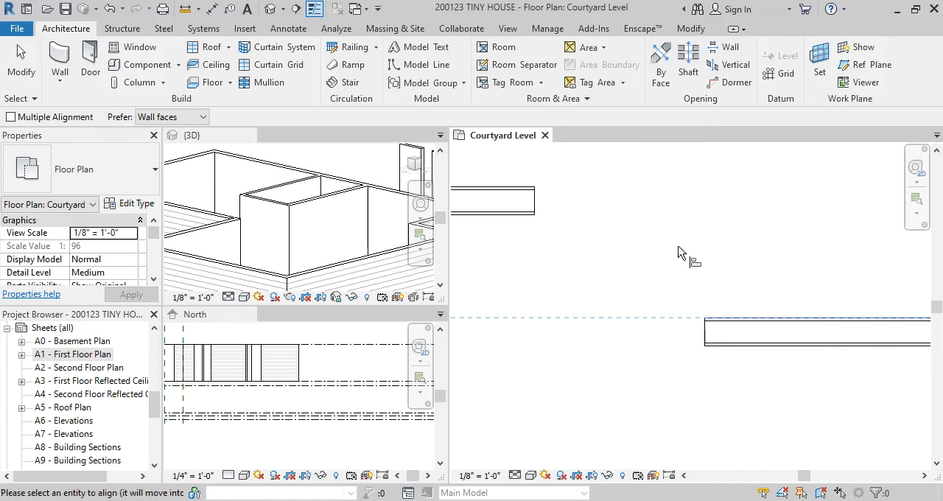
pyautogui.click(534, 189)
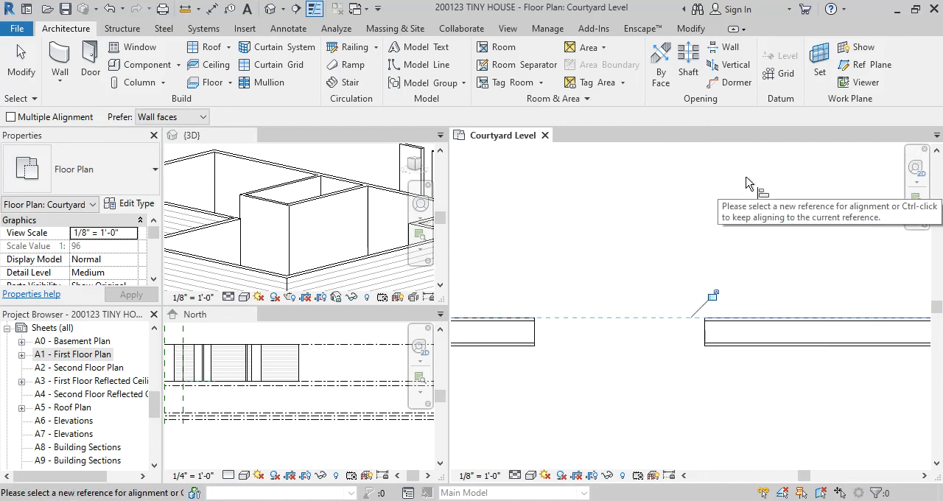
pyautogui.press('Escape')
pyautogui.scroll(-3, 660, 260)
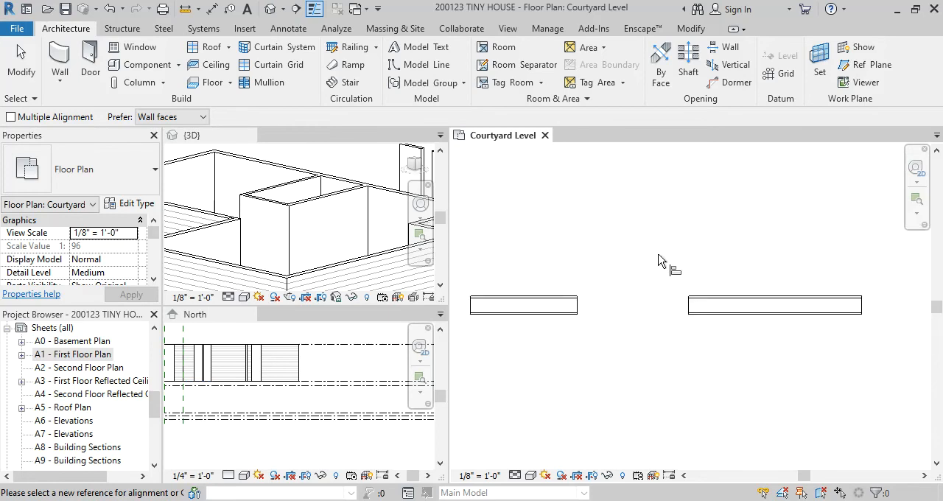
pyautogui.press('Escape')
pyautogui.scroll(-3, 660, 259)
pyautogui.moveTo(592, 250); pyautogui.dragTo(532, 213, button='middle')
pyautogui.moveTo(605, 225); pyautogui.dragTo(617, 274, button='middle')
pyautogui.scroll(1, 577, 269)
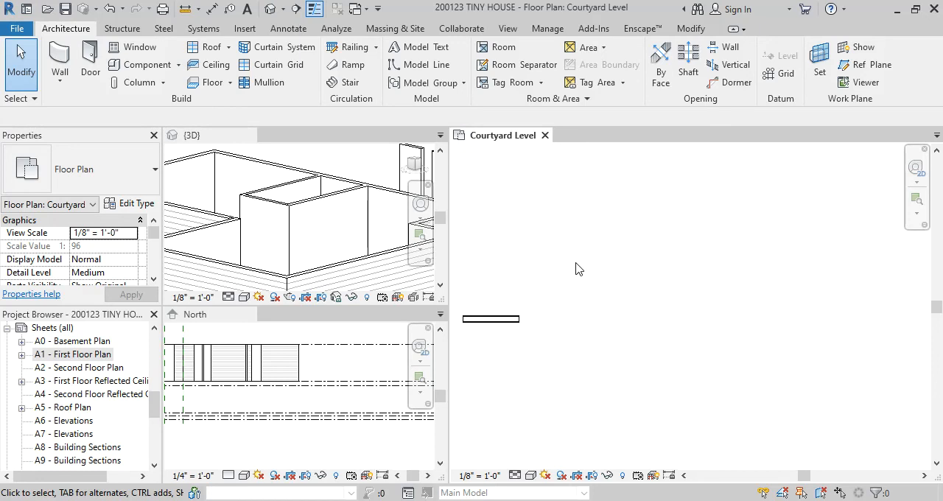
pyautogui.press('a')
pyautogui.press('l')
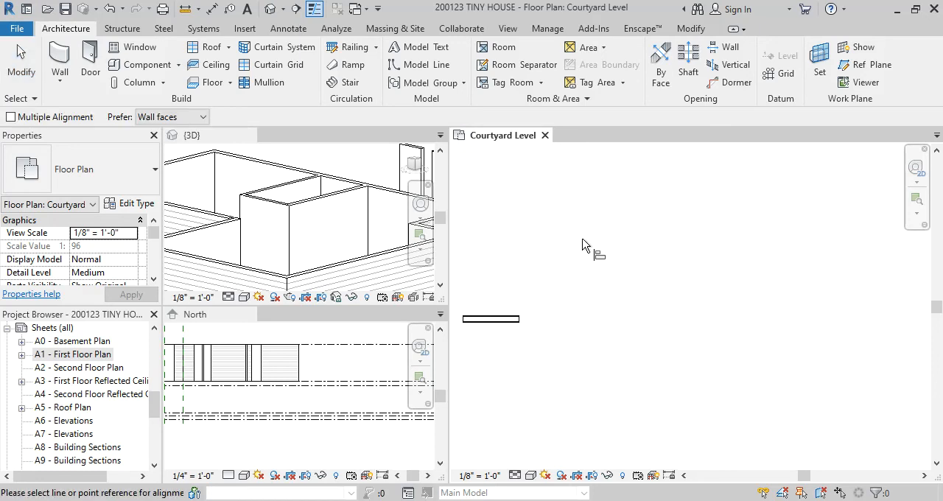
pyautogui.press('Escape')
# Draw two offset vertical Interior - 4 1/2" Partition walls, the second starting level with the first one's lower end
pyautogui.click(515, 322)
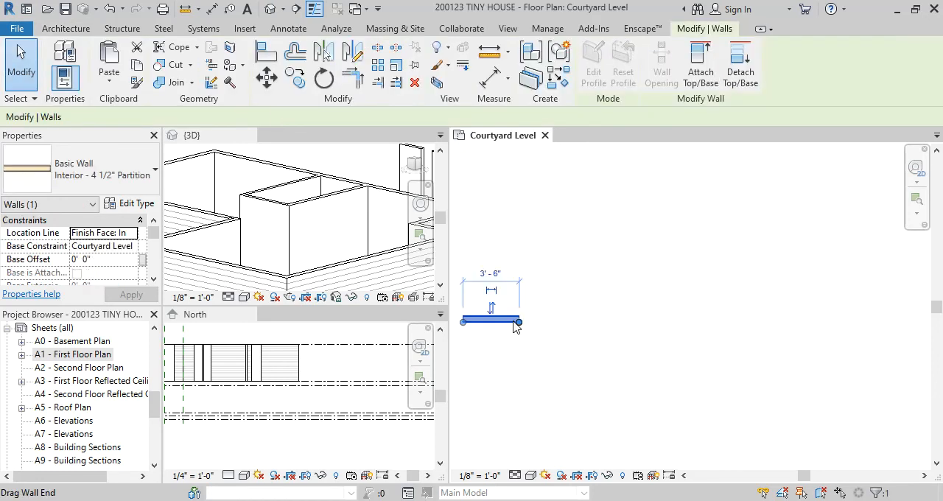
pyautogui.press('w')
pyautogui.press('a')
pyautogui.click(628, 182)
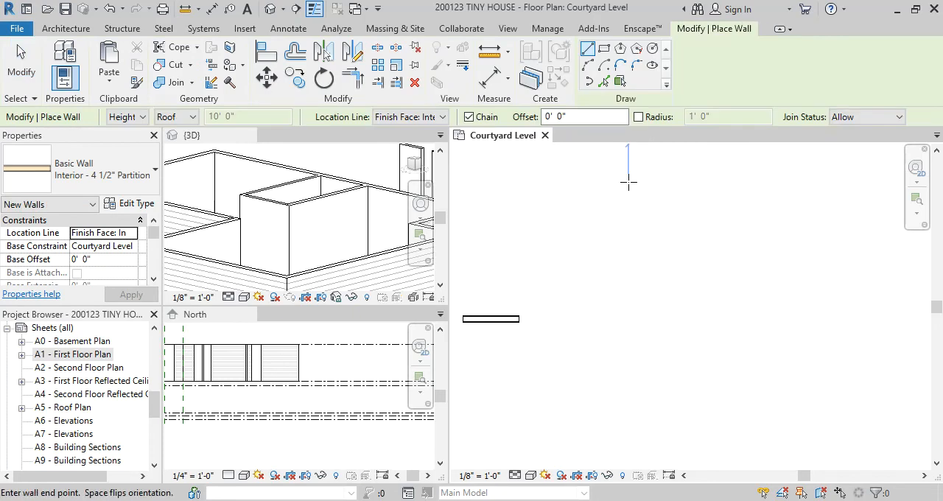
pyautogui.click(628, 249)
pyautogui.press('Escape')
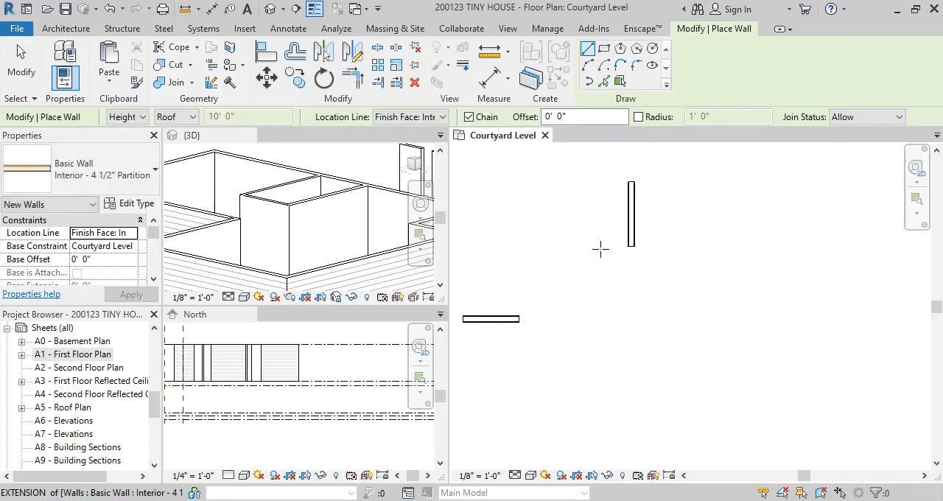
pyautogui.click(601, 247)
pyautogui.click(600, 336)
pyautogui.press('Escape')
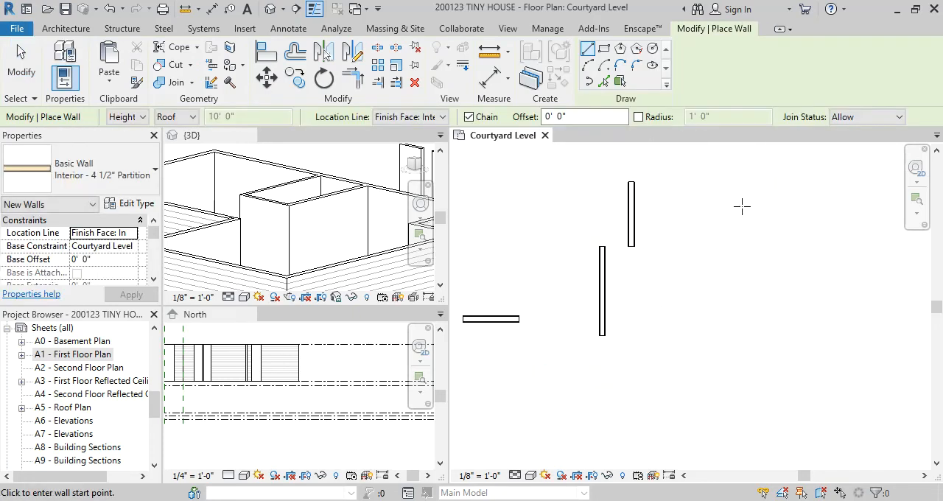
# Draw two separate short horizontal partition walls to the right of the vertical ones, the second lower and farther right
pyautogui.click(738, 207)
pyautogui.click(789, 203)
pyautogui.press('Escape')
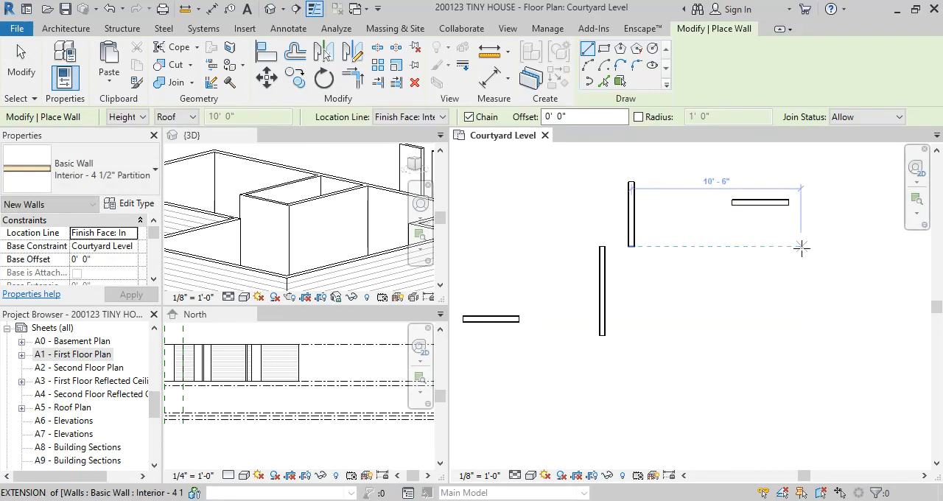
pyautogui.click(807, 255)
pyautogui.click(865, 255)
pyautogui.press('Escape')
pyautogui.press('Escape')
# Align the left face of the upper vertical partition with the left face of the lower vertical partition
pyautogui.scroll(-1, 620, 277)
pyautogui.scroll(6, 621, 271)
pyautogui.moveTo(620, 277); pyautogui.dragTo(577, 303, button='middle')
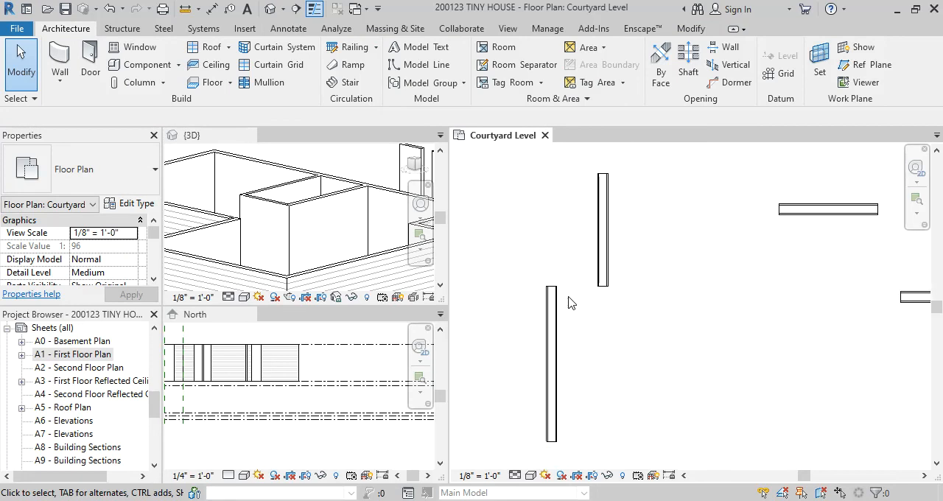
pyautogui.scroll(2, 574, 298)
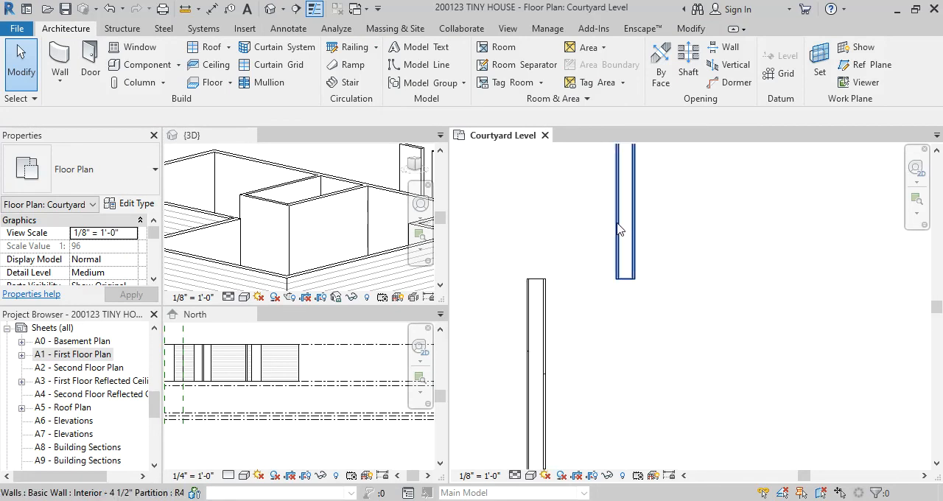
pyautogui.scroll(1, 619, 233)
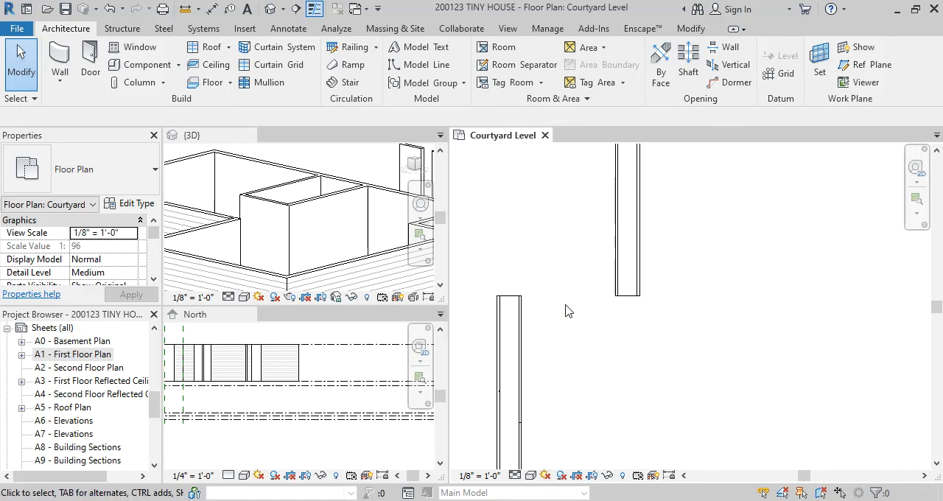
pyautogui.press('a')
pyautogui.press('l')
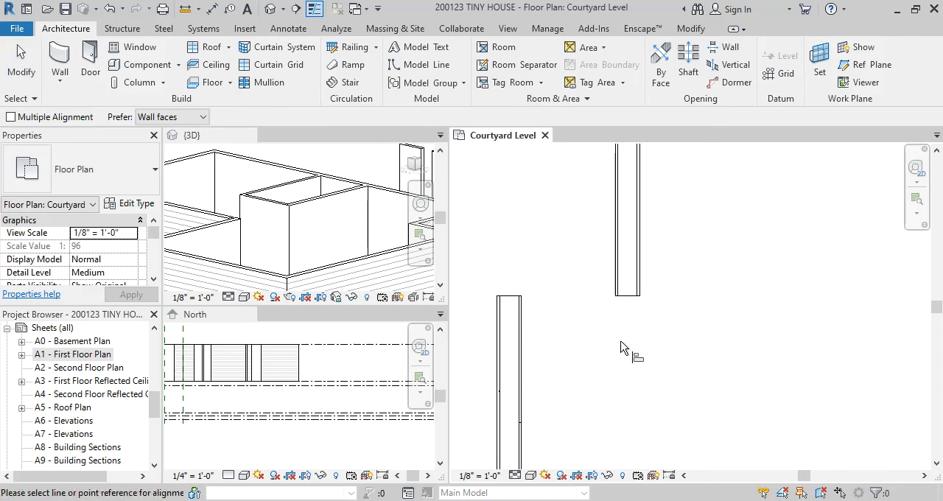
pyautogui.click(499, 324)
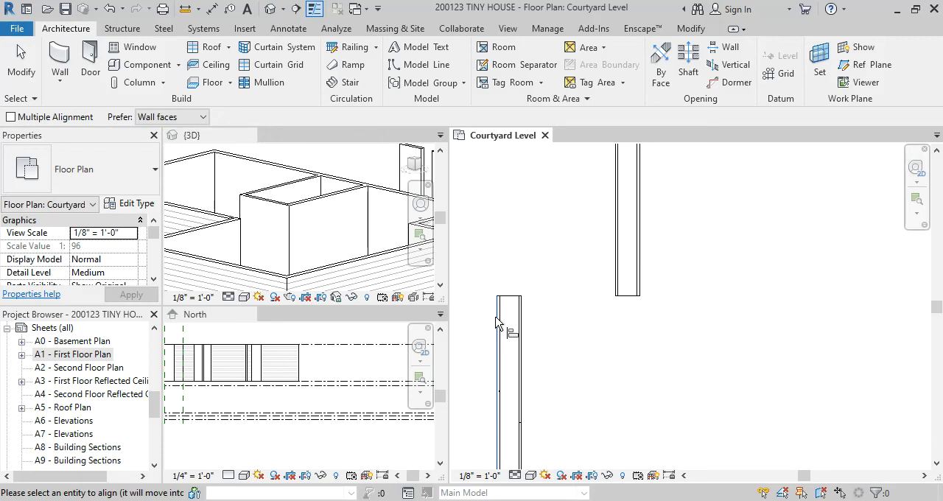
pyautogui.click(616, 242)
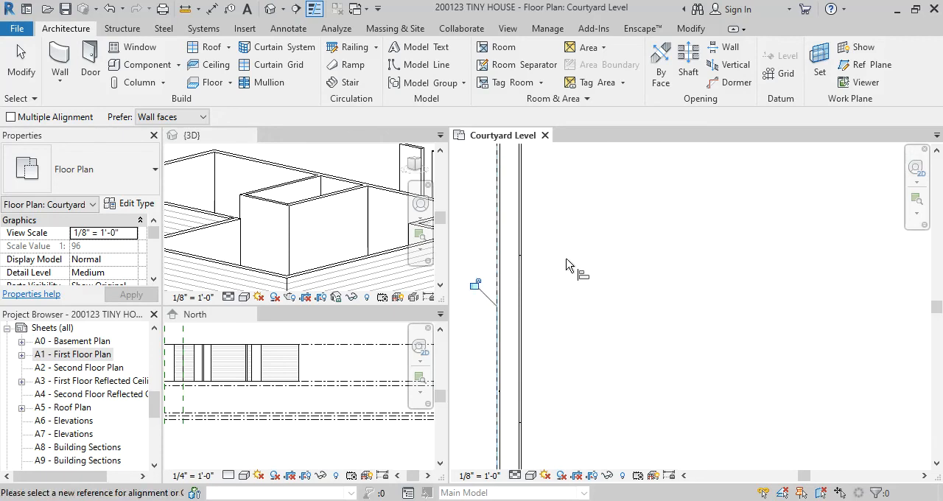
pyautogui.scroll(-5, 634, 322)
pyautogui.press('Escape')
# Align the left short horizontal partition's lower face with the lower face of the one to its right, and save the project
pyautogui.scroll(9, 656, 267)
pyautogui.moveTo(796, 268); pyautogui.dragTo(668, 274, button='middle')
pyautogui.scroll(-1, 657, 268)
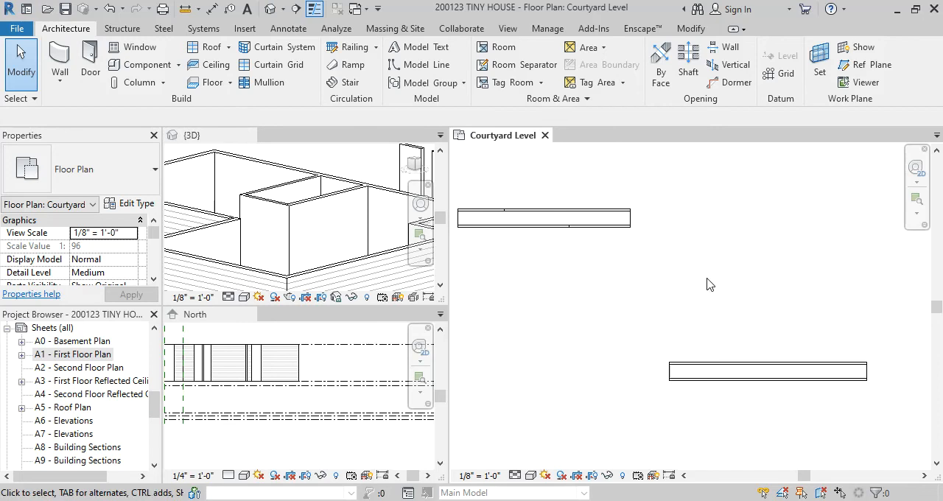
pyautogui.press('a')
pyautogui.press('l')
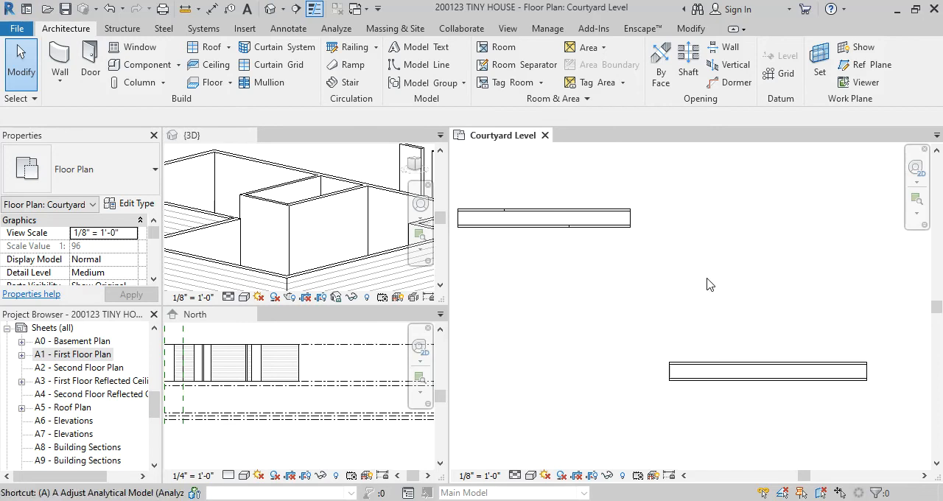
pyautogui.click(700, 389)
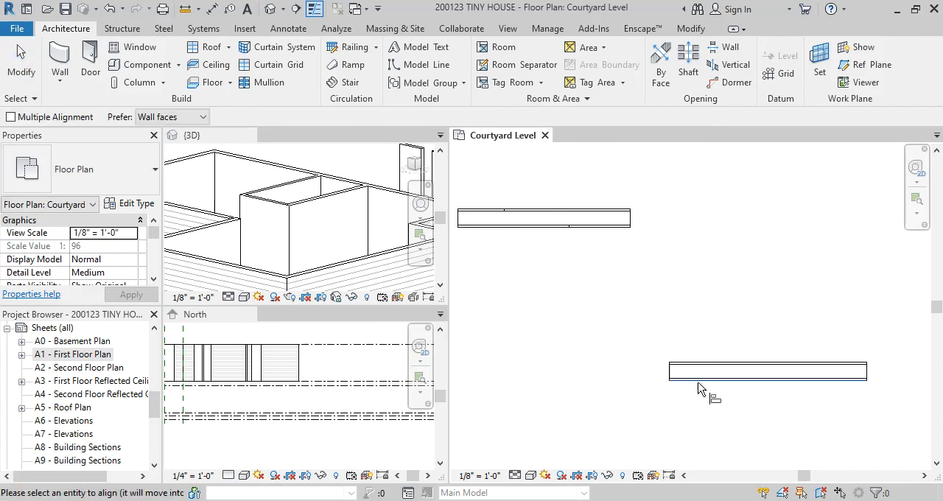
pyautogui.click(608, 228)
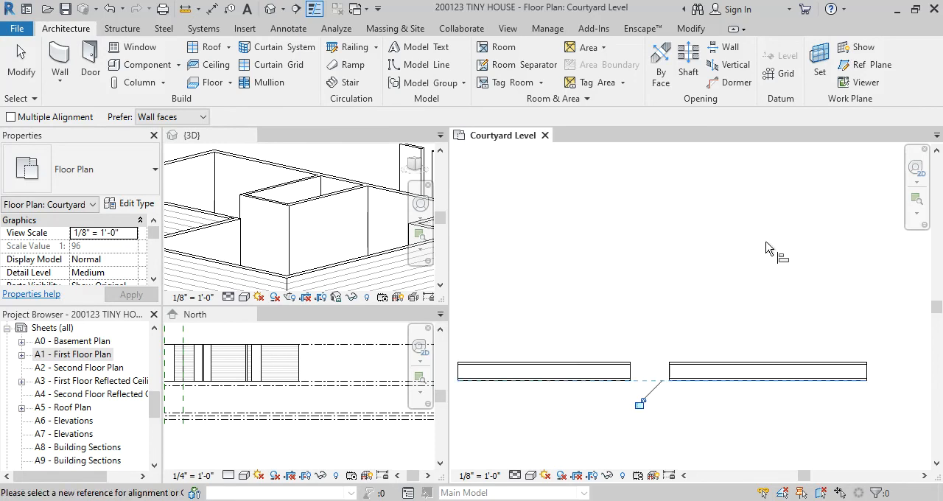
pyautogui.press('Escape')
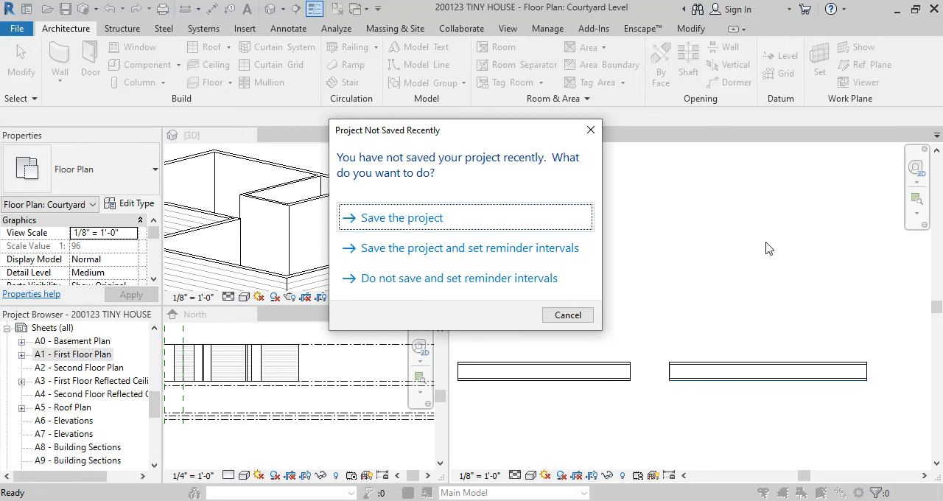
pyautogui.click(413, 218)
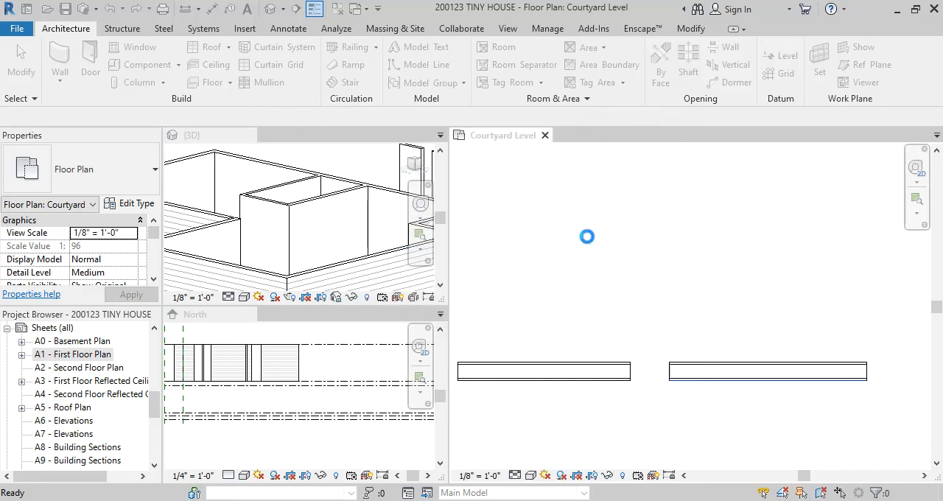
# Examine the corner of the greatroom's right exterior wall against its reference plane and the Casita floor plan in the browser
pyautogui.scroll(-6, 657, 240)
pyautogui.scroll(8, 699, 198)
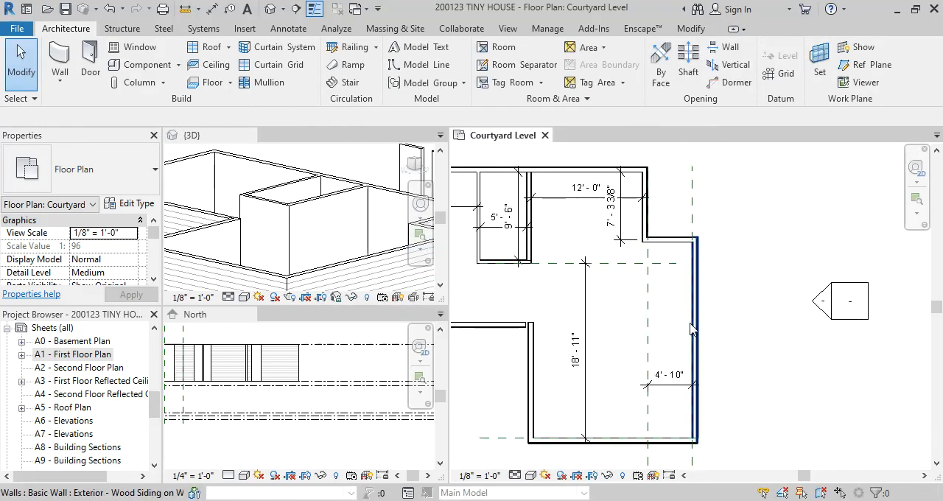
pyautogui.scroll(1, 702, 257)
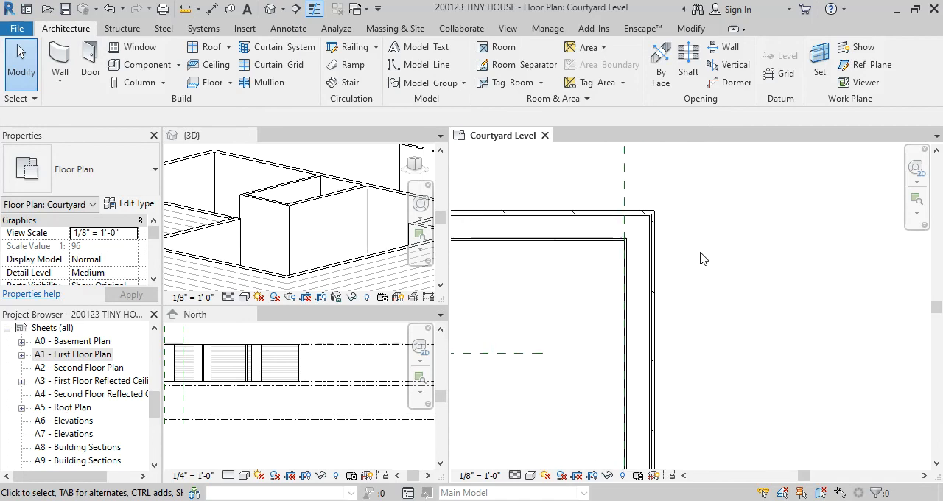
pyautogui.moveTo(701, 259); pyautogui.dragTo(672, 319, button='middle')
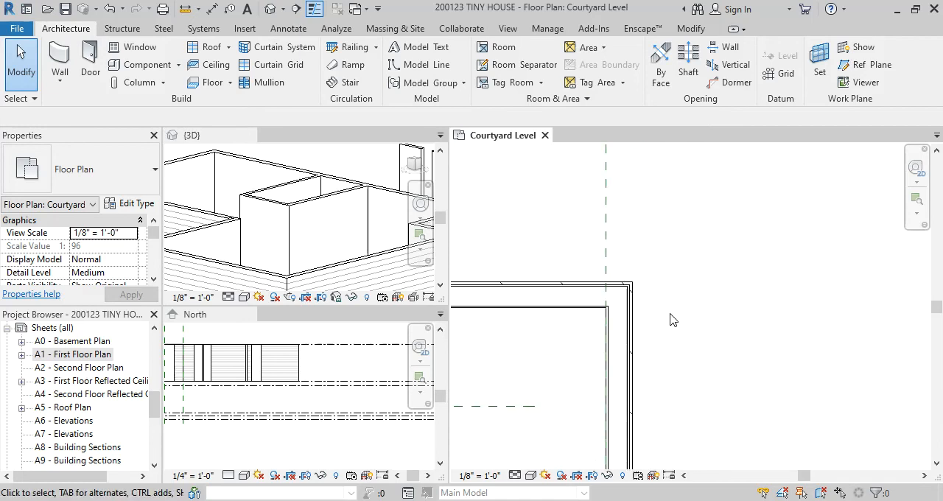
pyautogui.scroll(1, 660, 287)
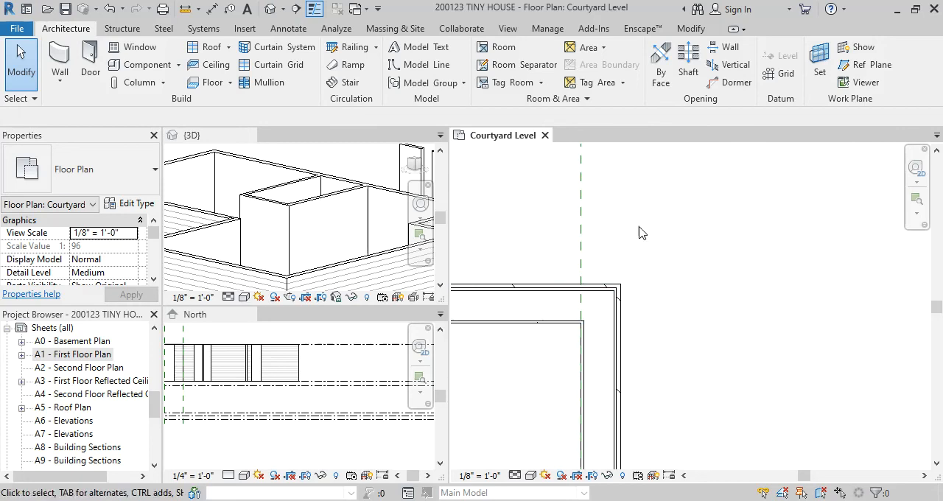
pyautogui.scroll(-3, 661, 283)
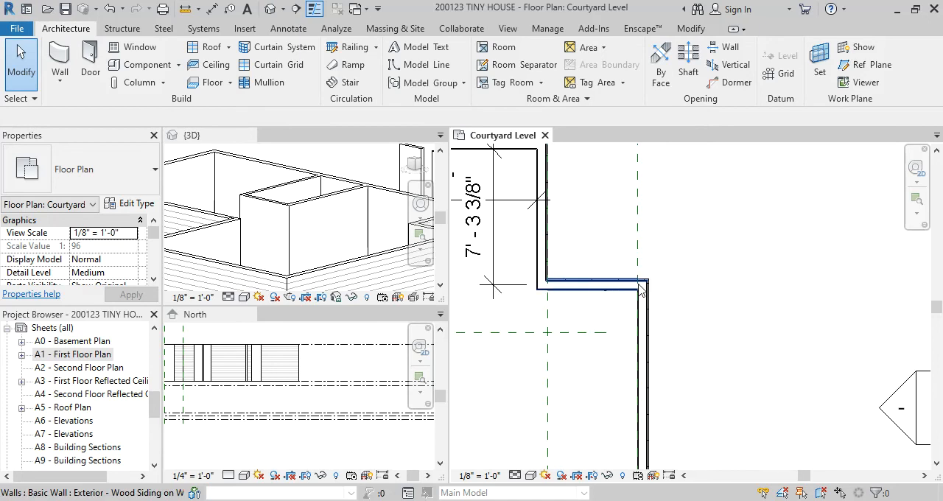
pyautogui.scroll(3, 663, 287)
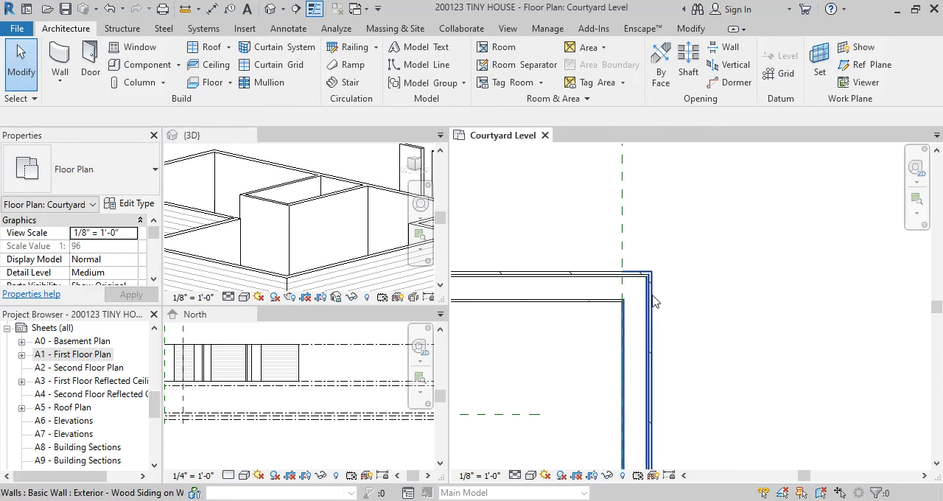
pyautogui.press('a')
pyautogui.press('l')
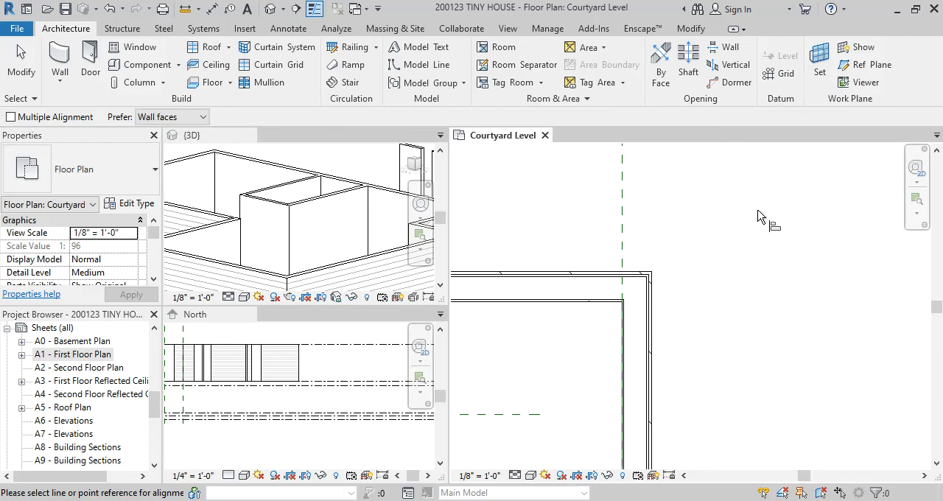
pyautogui.press('Escape')
pyautogui.click(663, 477)
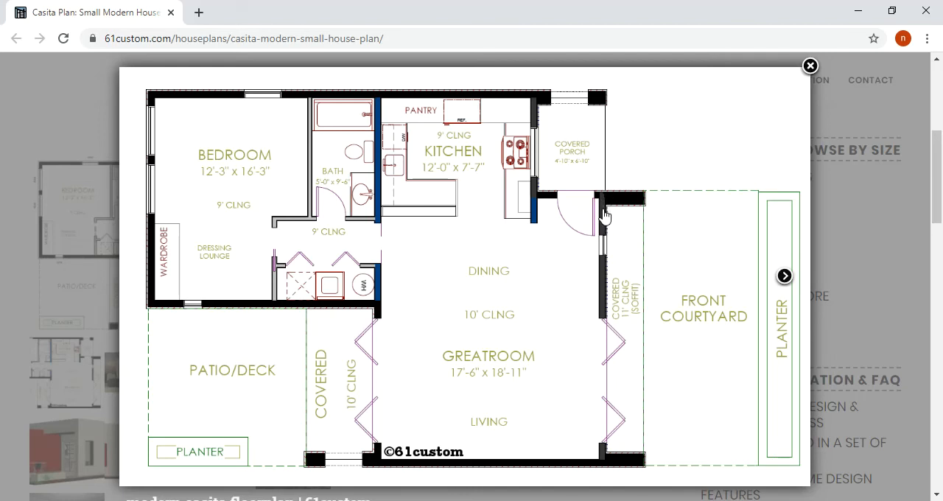
pyautogui.hotkey('alt', 'Tab')
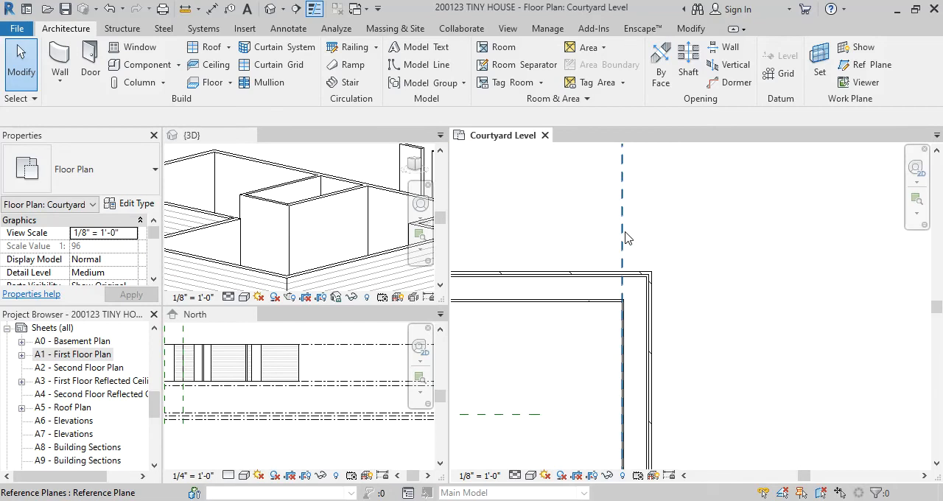
# Align the outer face of the greatroom's right exterior wall with the vertical reference plane 4' - 10" beyond the kitchen wall
pyautogui.scroll(-2, 622, 231)
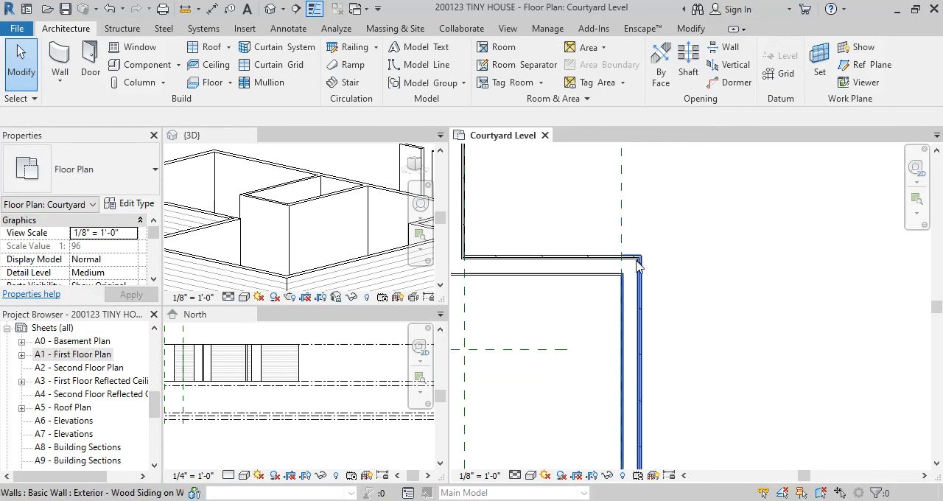
pyautogui.scroll(2, 645, 274)
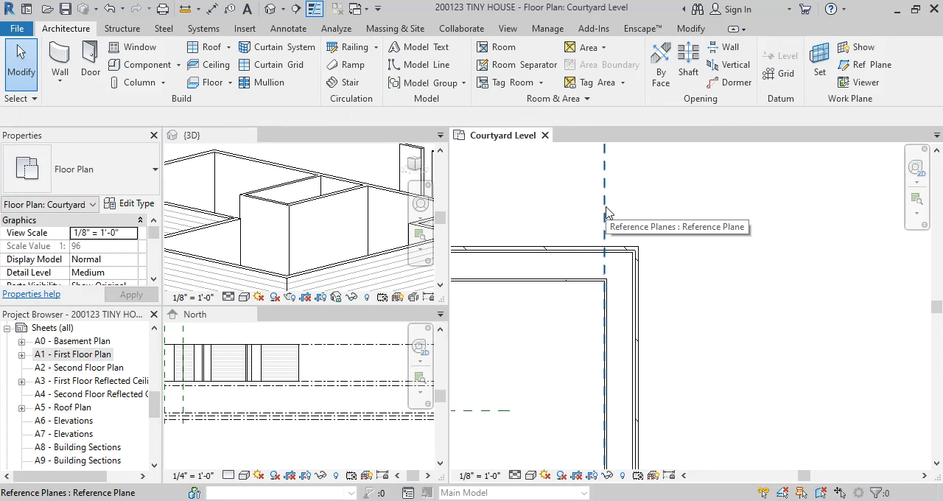
pyautogui.press('a')
pyautogui.press('l')
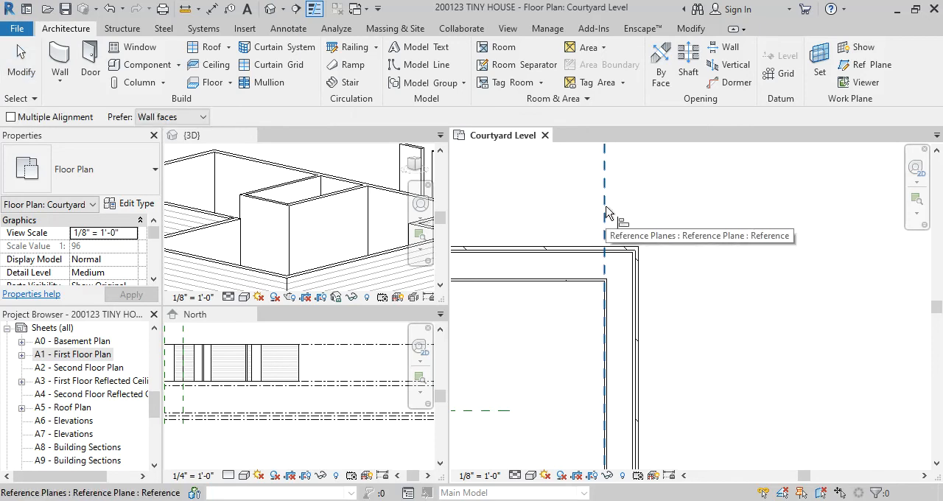
pyautogui.click(604, 201)
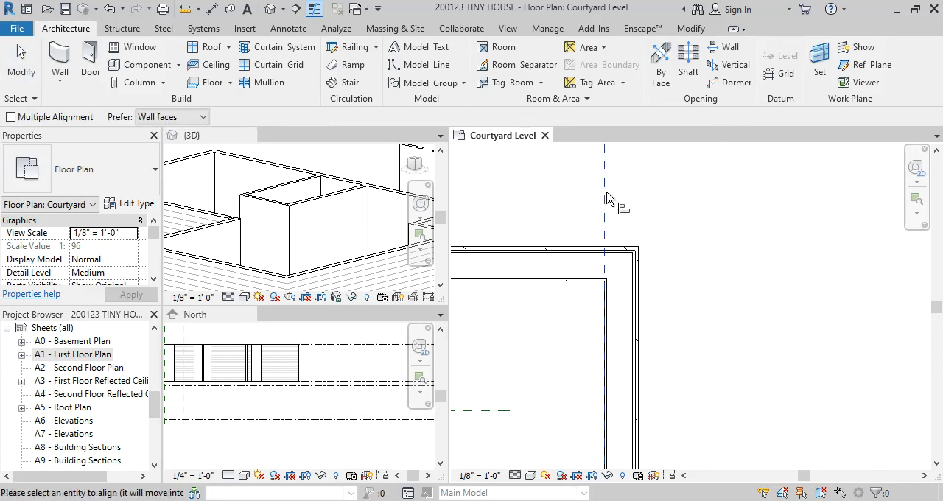
pyautogui.click(638, 272)
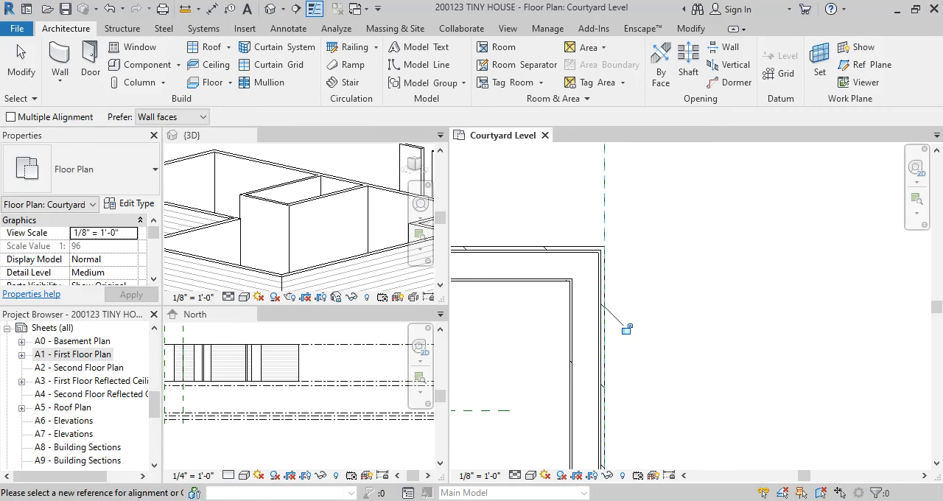
# Compare the walls between the bathroom, hallway and greatroom with the Casita floor plan in the browser
pyautogui.click(678, 464)
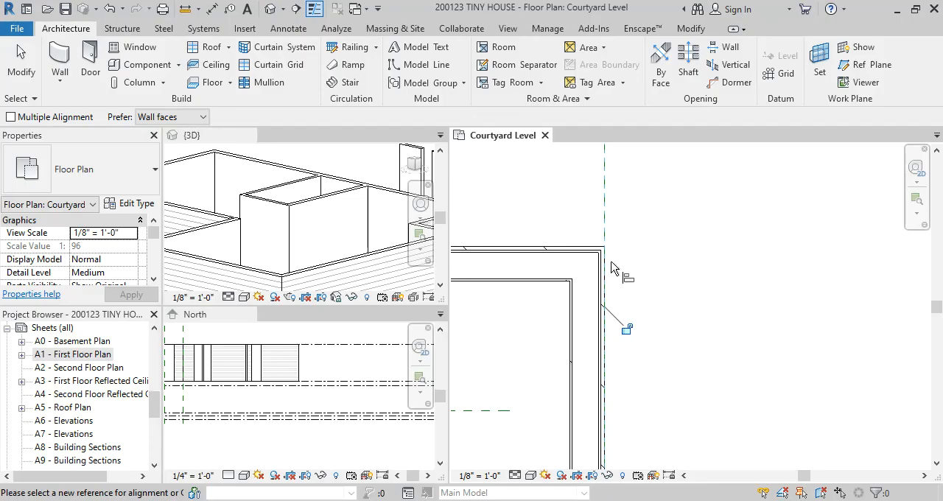
pyautogui.scroll(-5, 659, 275)
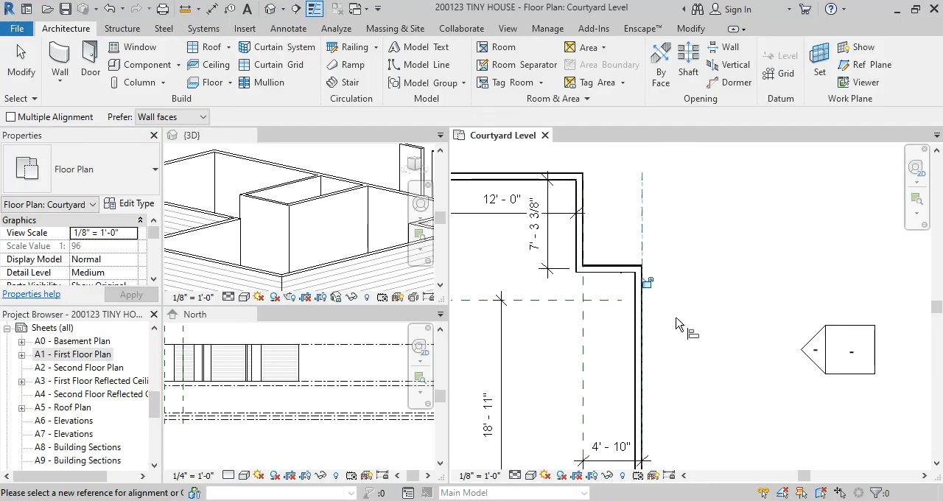
pyautogui.scroll(2, 672, 376)
pyautogui.moveTo(678, 381); pyautogui.dragTo(728, 342, button='middle')
pyautogui.scroll(5, 562, 293)
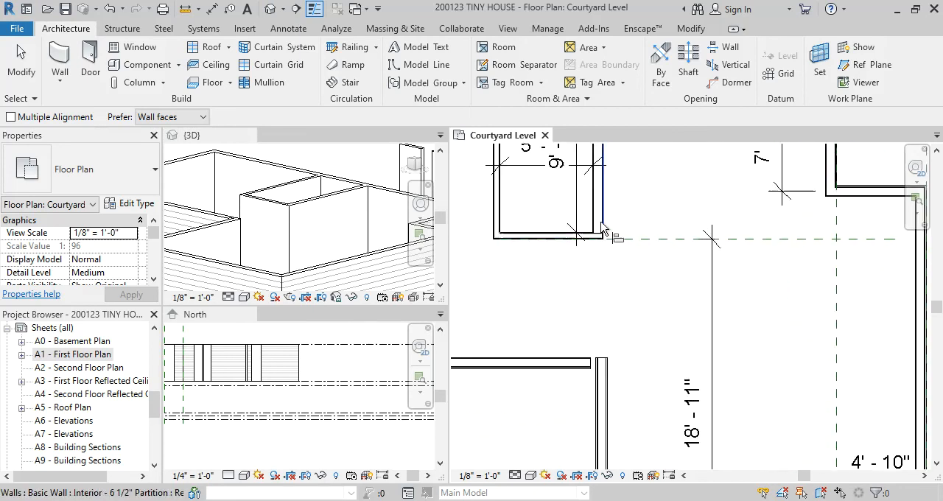
pyautogui.scroll(-1, 595, 297)
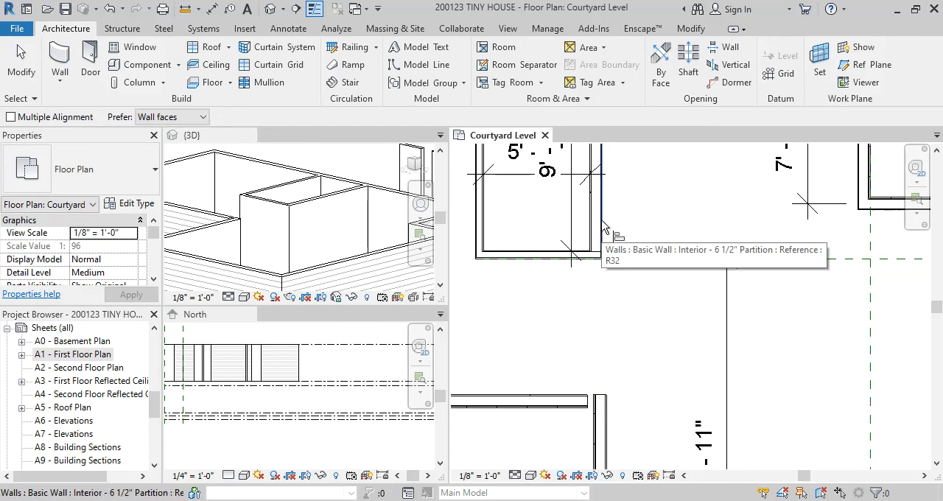
pyautogui.press('Escape')
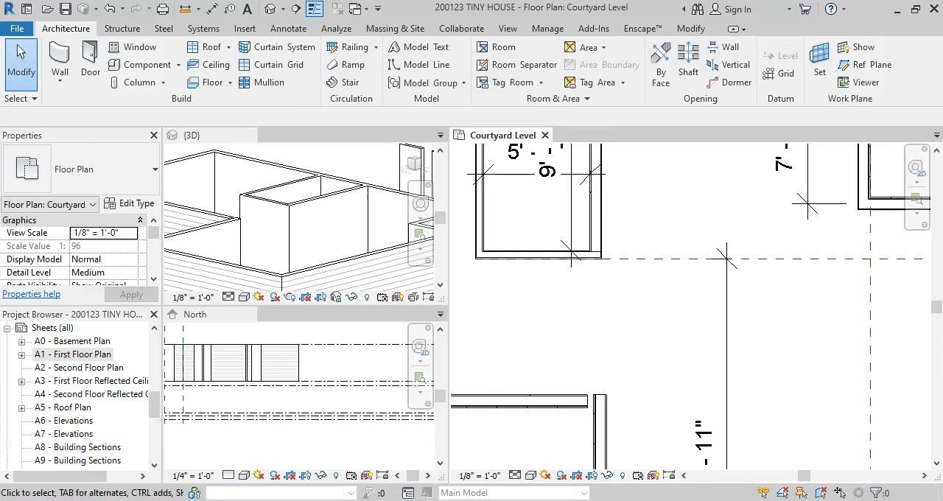
pyautogui.scroll(-3, 599, 318)
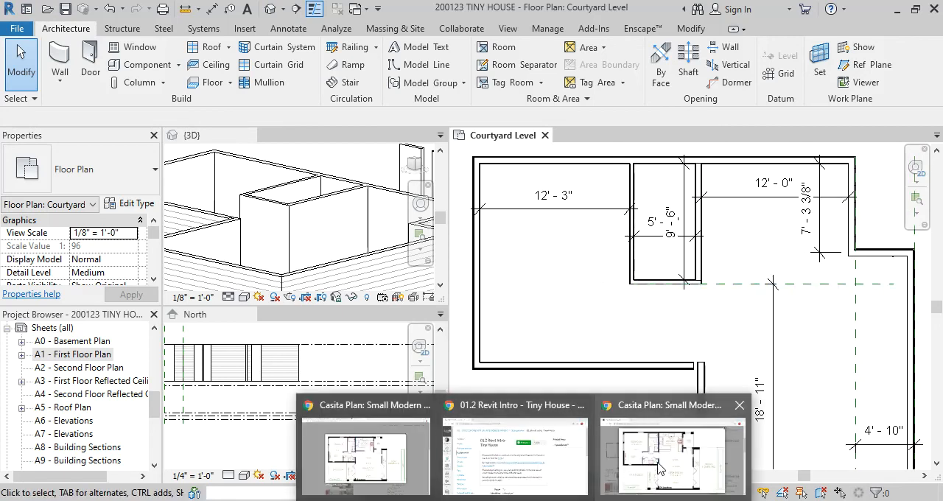
pyautogui.click(667, 451)
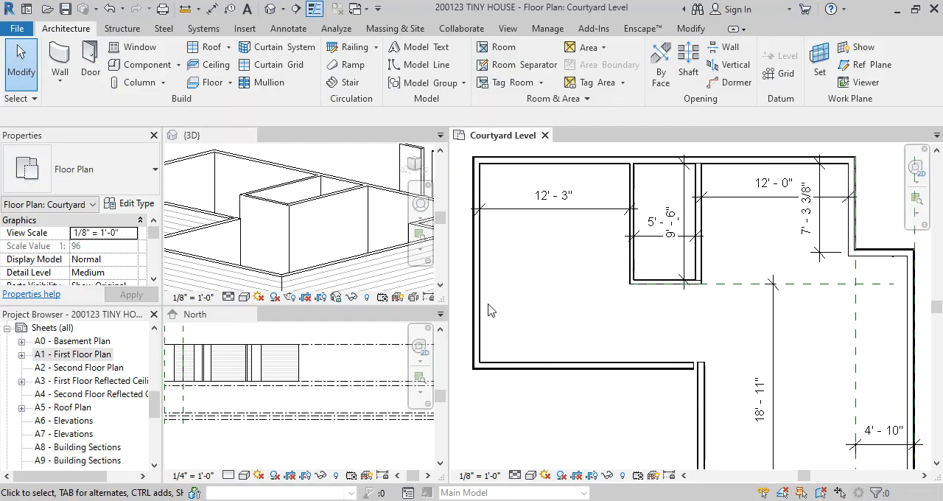
# Try to align the lower face of the small bathroom's bottom partition with the upper face of the horizontal exterior wall below it
pyautogui.scroll(2, 712, 281)
pyautogui.moveTo(658, 317); pyautogui.dragTo(740, 303, button='middle')
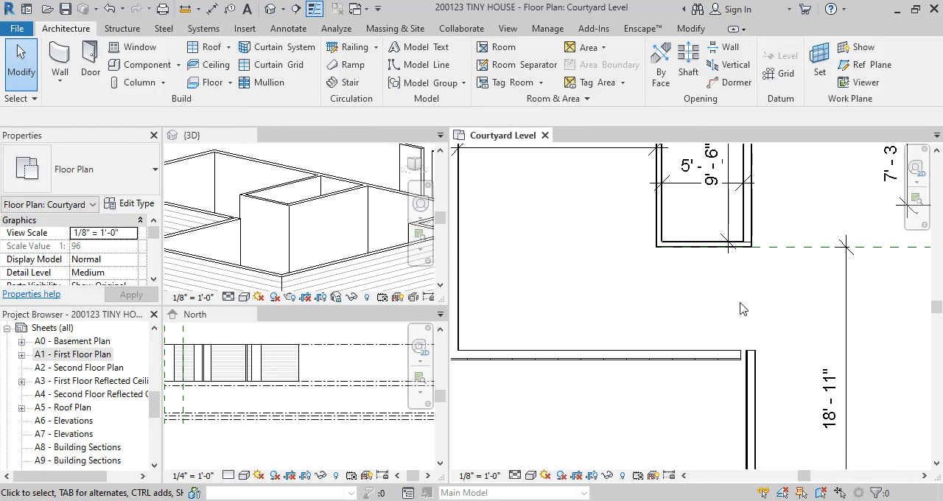
pyautogui.scroll(1, 742, 309)
pyautogui.press('a')
pyautogui.press('l')
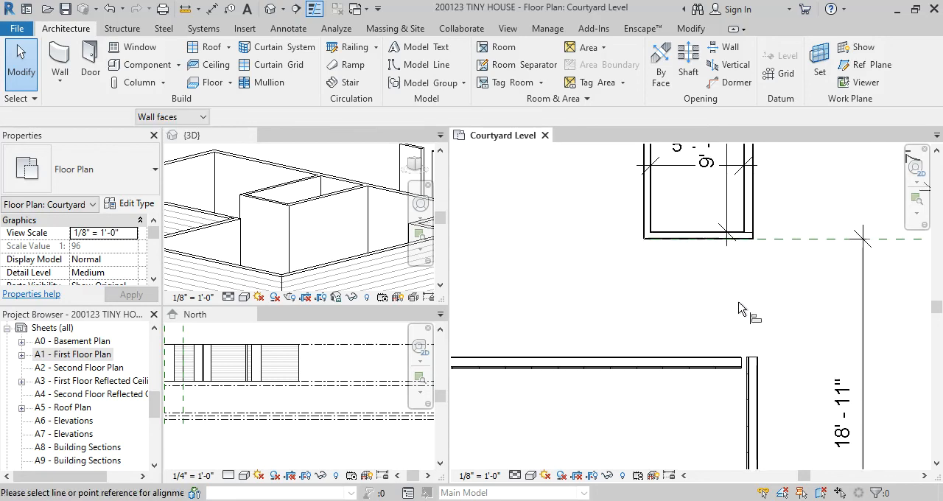
pyautogui.scroll(2, 711, 354)
pyautogui.scroll(-1, 711, 354)
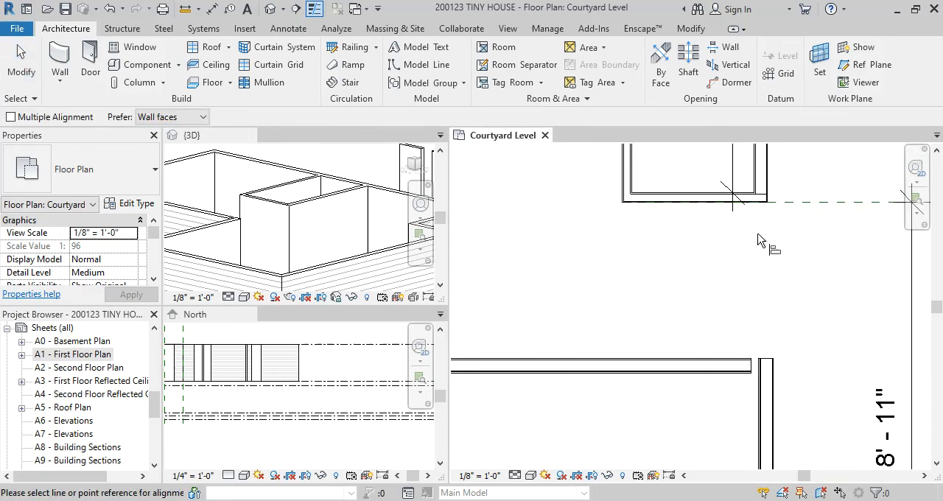
pyautogui.click(713, 359)
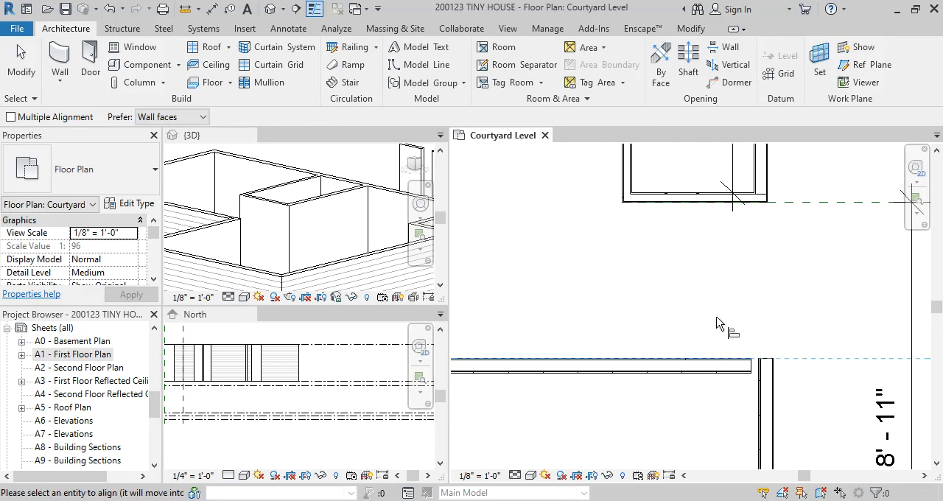
pyautogui.scroll(2, 761, 201)
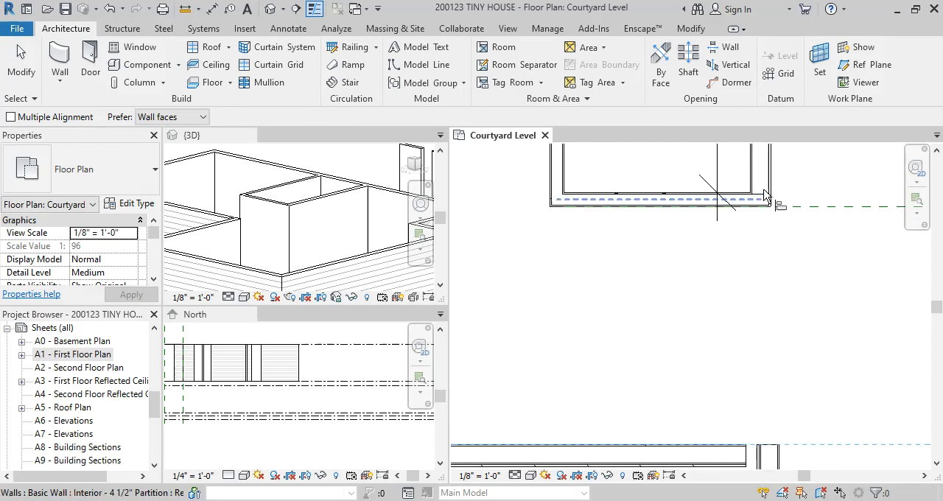
pyautogui.scroll(-1, 764, 195)
pyautogui.moveTo(764, 195); pyautogui.dragTo(733, 304, button='middle')
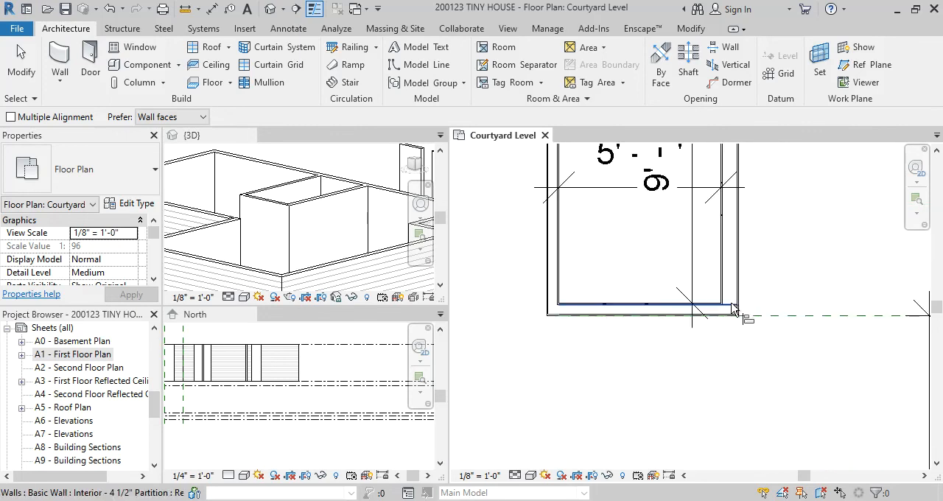
pyautogui.click(733, 308)
pyautogui.scroll(-3, 783, 264)
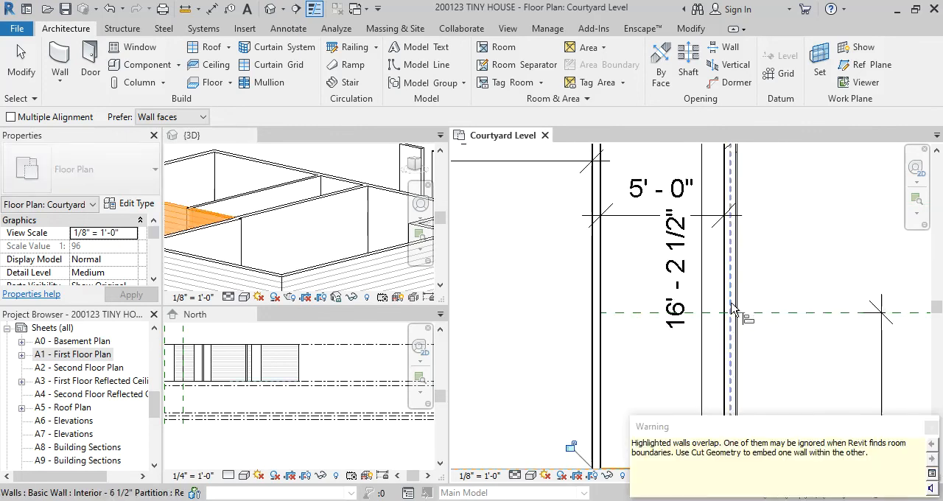
pyautogui.scroll(-1, 775, 252)
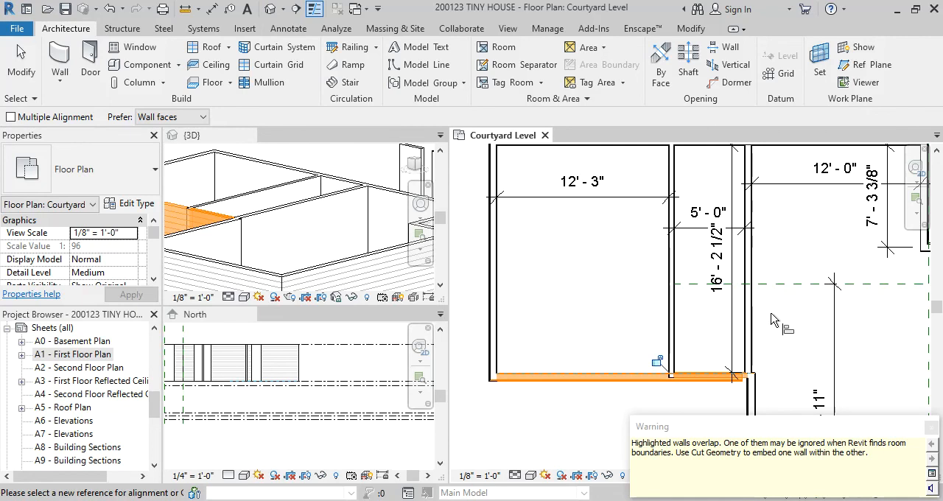
pyautogui.hotkey('ctrl', 'z')
pyautogui.scroll(-3, 753, 214)
pyautogui.press('Escape')
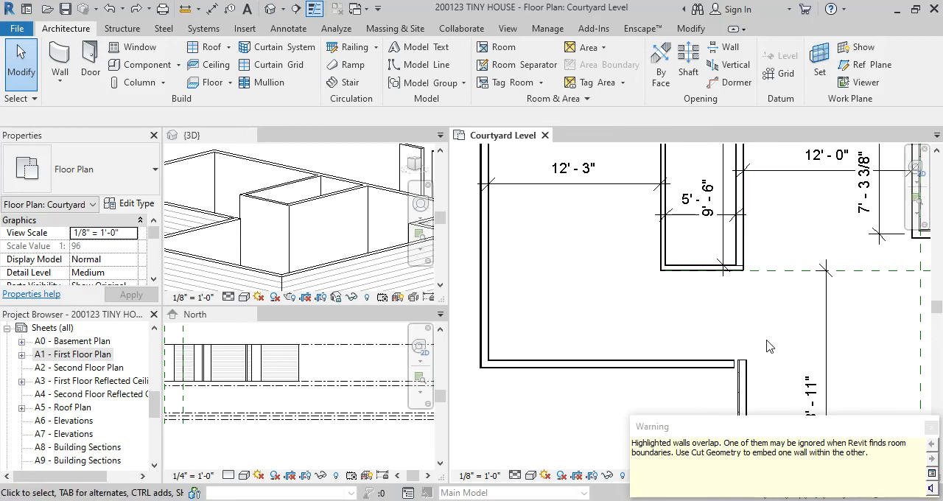
# Try to trim the horizontal exterior wall and the vertical 6 1/2" partition into a corner, and undo it
pyautogui.click(739, 258)
pyautogui.press('Escape')
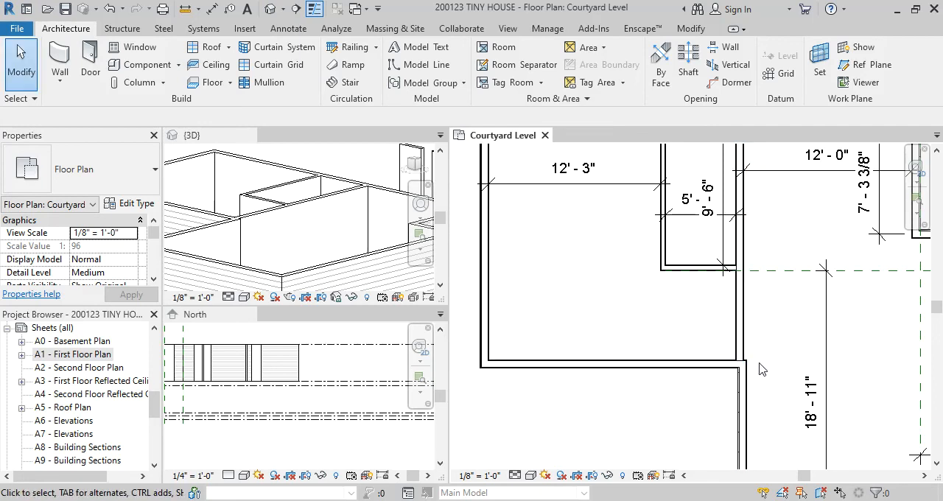
pyautogui.scroll(2, 774, 332)
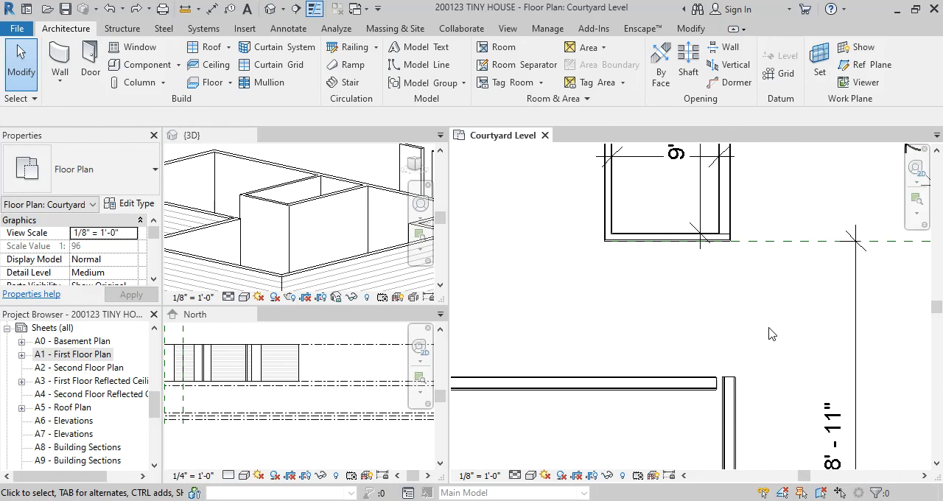
# Try to stretch the lower end of the vertical 6 1/2" partition down to the greatroom's exterior wall corner, and undo it
pyautogui.click(735, 221)
pyautogui.scroll(2, 741, 236)
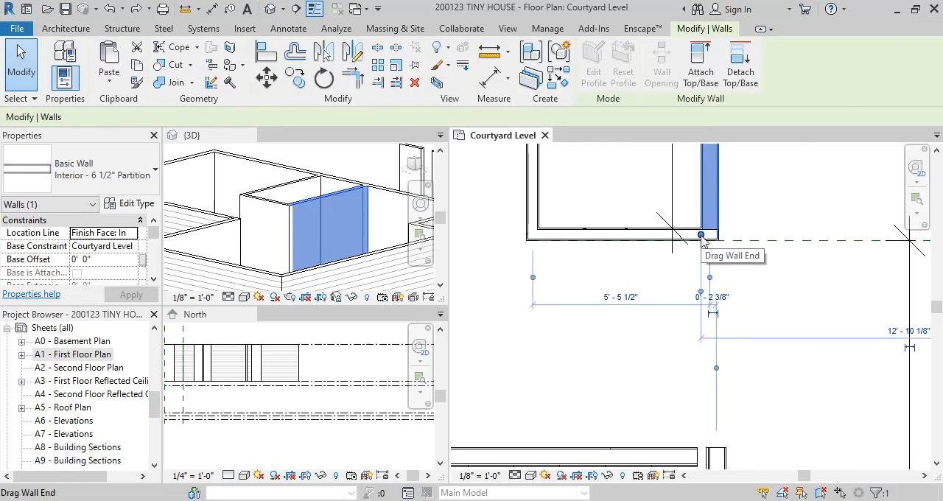
pyautogui.moveTo(700, 234); pyautogui.dragTo(702, 463)
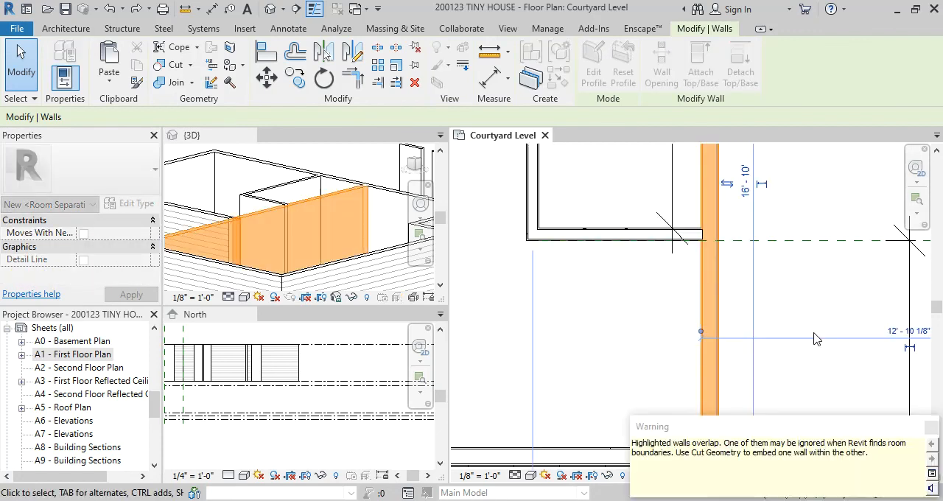
pyautogui.scroll(2, 596, 325)
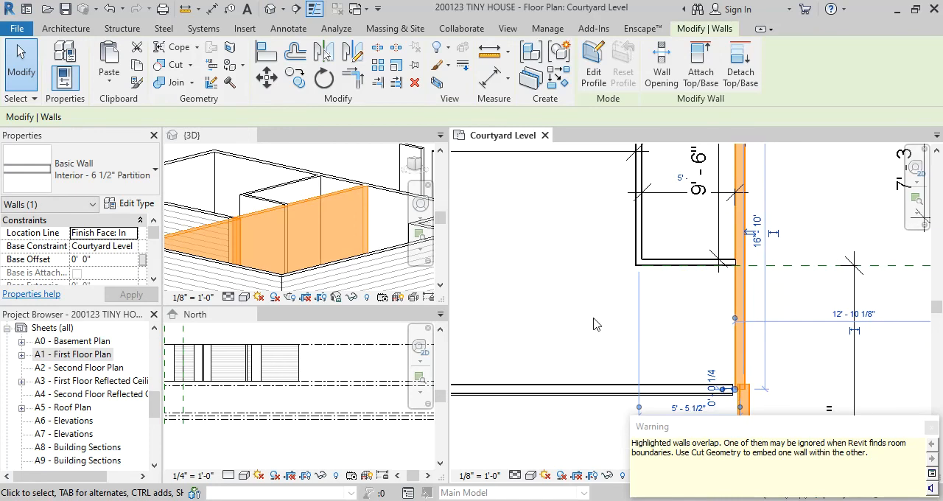
pyautogui.click(773, 402)
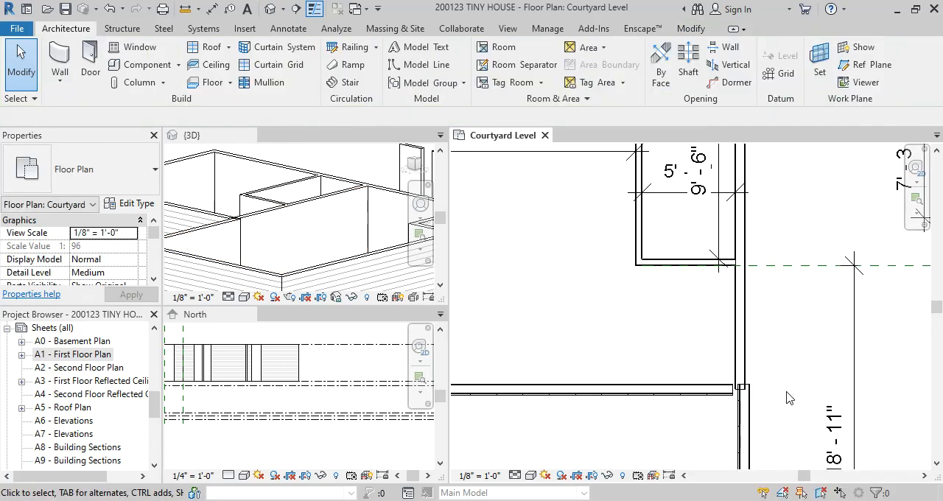
pyautogui.hotkey('ctrl', 'z')
pyautogui.scroll(-3, 689, 314)
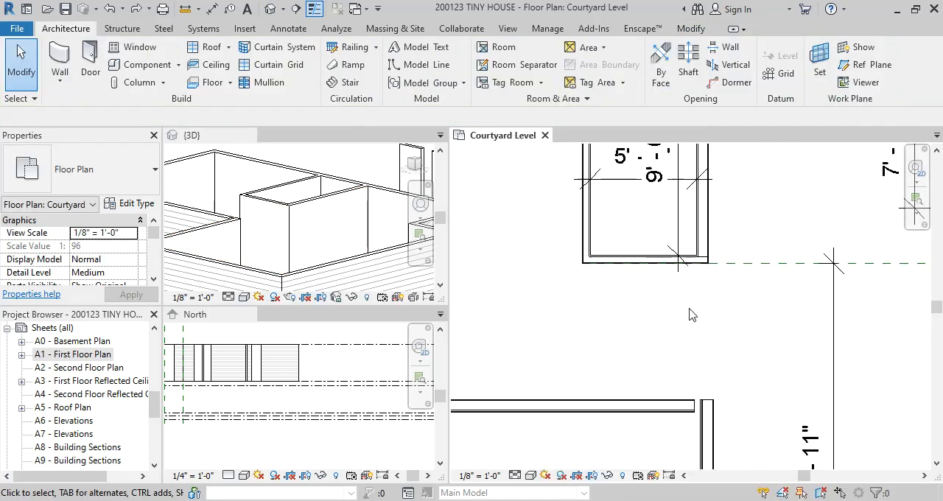
# Trim the horizontal exterior wall and the vertical 6 1/2" partition to each other so they meet in a corner
pyautogui.click(684, 405)
pyautogui.click(713, 236)
pyautogui.scroll(-2, 741, 346)
pyautogui.press('Escape')
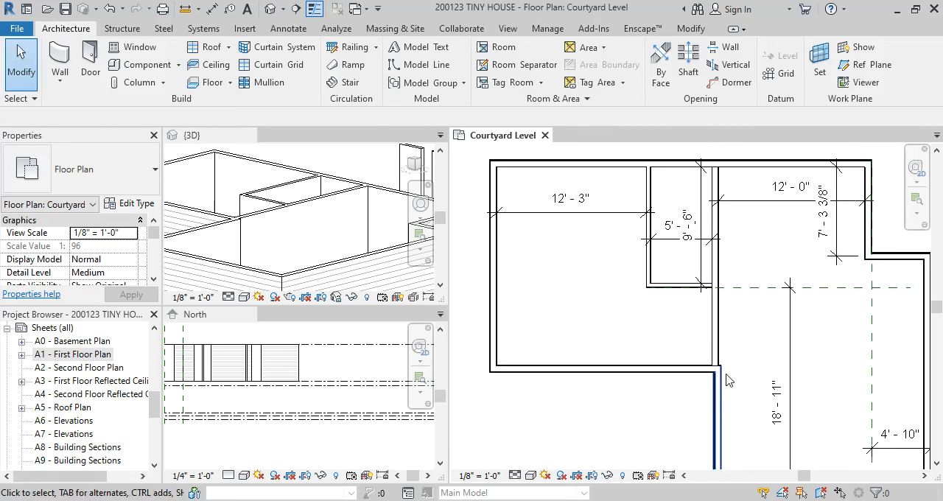
# Align the greatroom-side face of the lower vertical exterior wall with the greatroom-side face of the 6 1/2" partition above it
pyautogui.scroll(3, 734, 361)
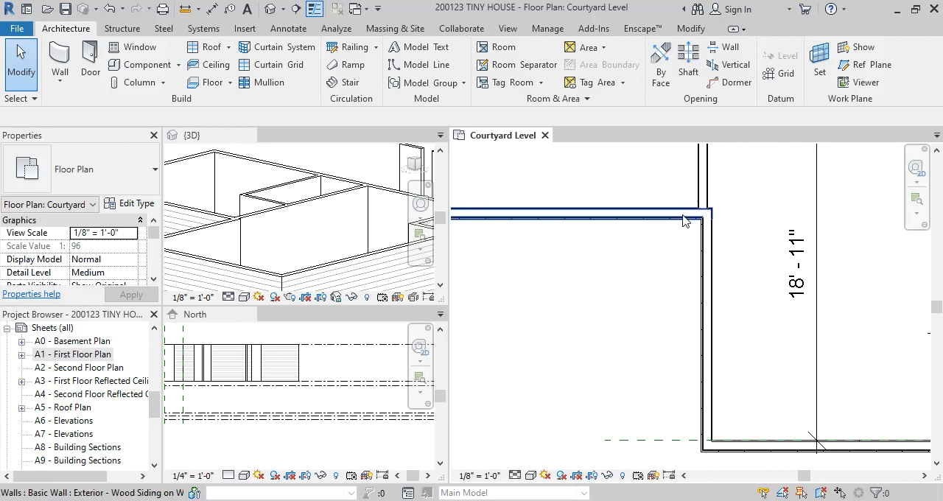
pyautogui.scroll(2, 722, 226)
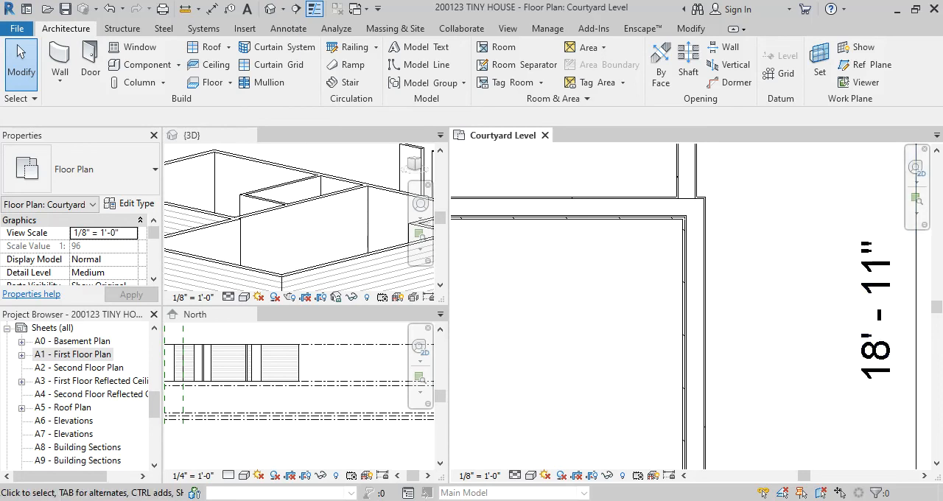
pyautogui.moveTo(521, 500)
pyautogui.click(653, 463)
pyautogui.scroll(-3, 777, 257)
pyautogui.scroll(4, 647, 277)
pyautogui.press('a')
pyautogui.press('l')
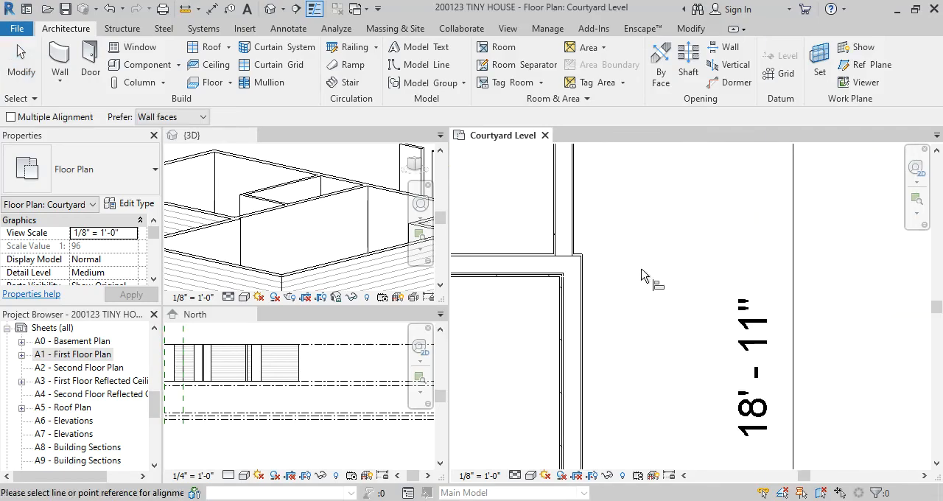
pyautogui.click(576, 221)
pyautogui.click(583, 288)
pyautogui.scroll(-4, 625, 280)
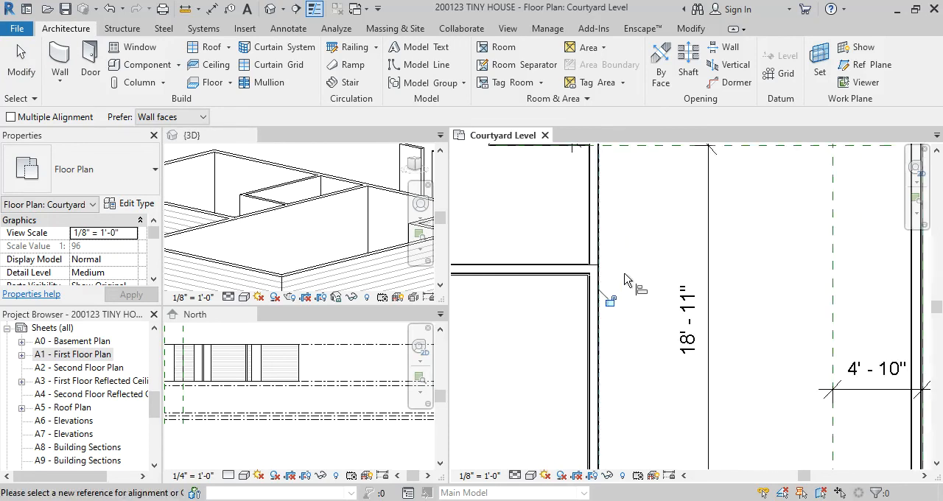
pyautogui.press('Escape')
pyautogui.press('Escape')
# Examine the length of the aligned partition and its junctions with the bathroom's bottom partition and the exterior wall
pyautogui.scroll(-3, 624, 277)
pyautogui.moveTo(625, 277); pyautogui.dragTo(625, 314, button='middle')
pyautogui.scroll(5, 615, 193)
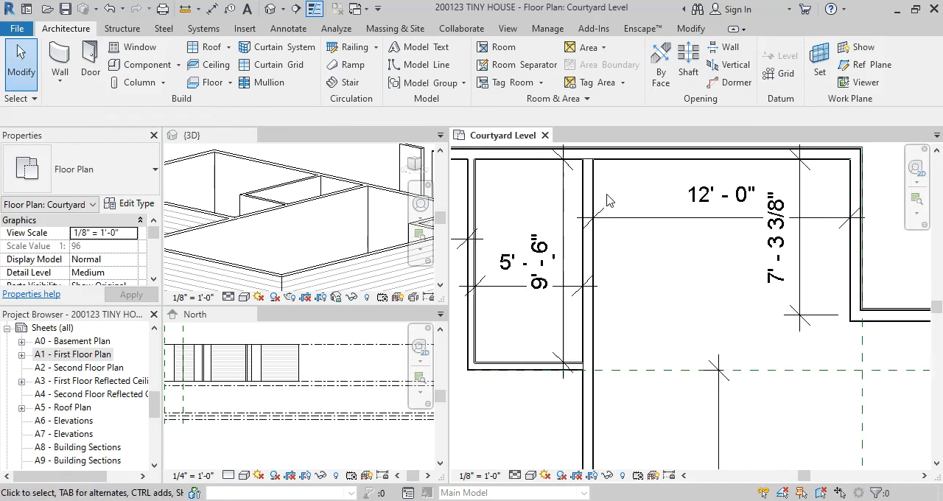
pyautogui.scroll(-1, 588, 195)
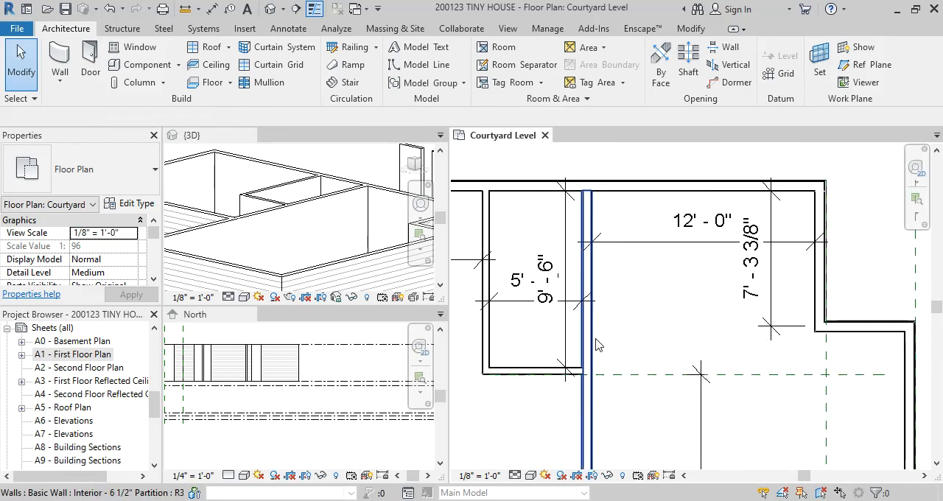
pyautogui.moveTo(631, 437); pyautogui.dragTo(643, 389, button='middle')
pyautogui.scroll(3, 605, 326)
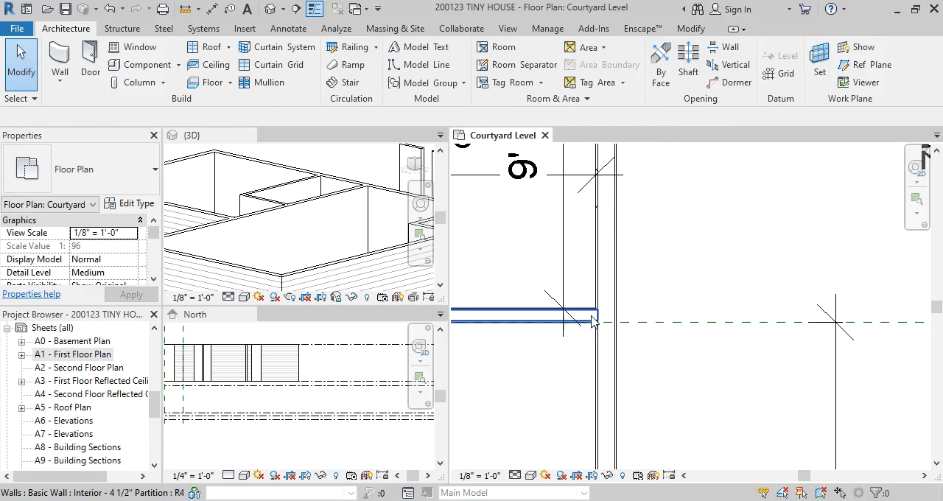
pyautogui.moveTo(663, 439); pyautogui.dragTo(667, 364, button='middle')
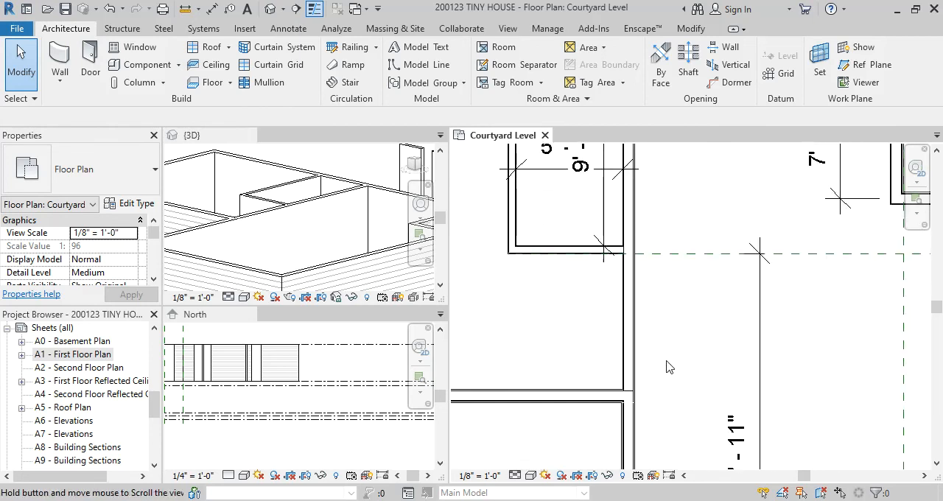
# Compare the wall joins in the Courtyard Level plan at Coarse and Fine detail, and return the view to Medium
pyautogui.click(511, 478)
pyautogui.click(543, 432)
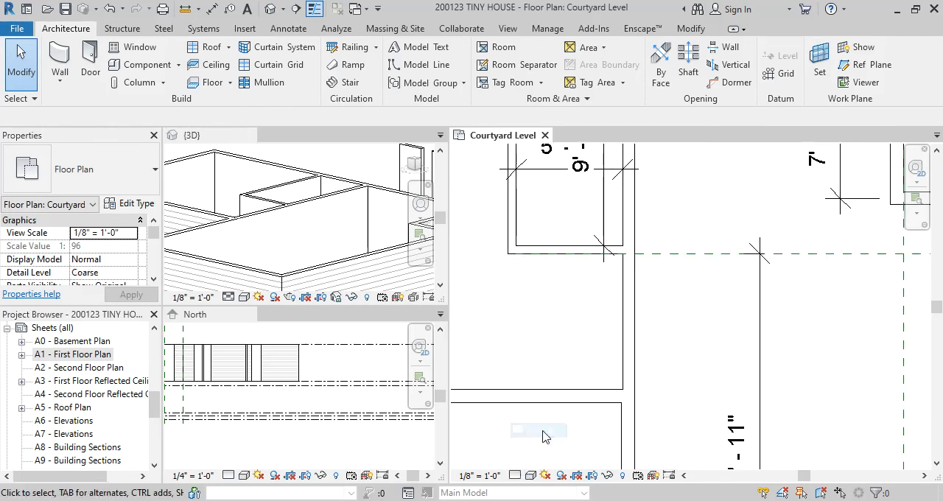
pyautogui.click(515, 476)
pyautogui.click(531, 462)
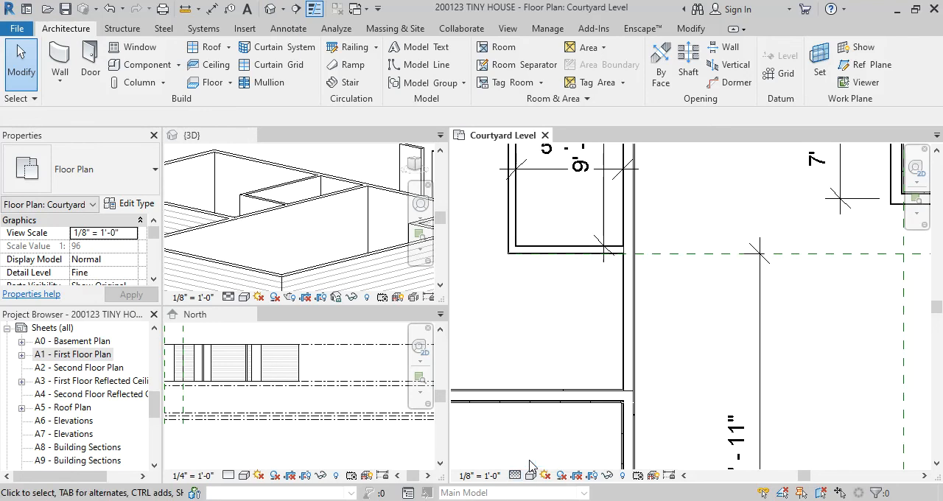
pyautogui.click(515, 476)
pyautogui.click(527, 448)
pyautogui.click(515, 476)
pyautogui.click(529, 432)
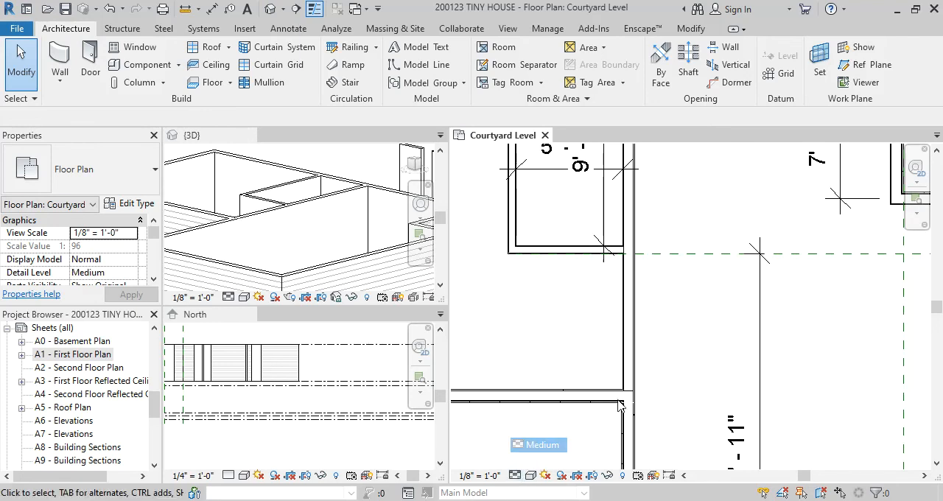
# Examine the junction of the vertical exterior wall and the partition above it, checking the wall type of each
pyautogui.scroll(-2, 640, 309)
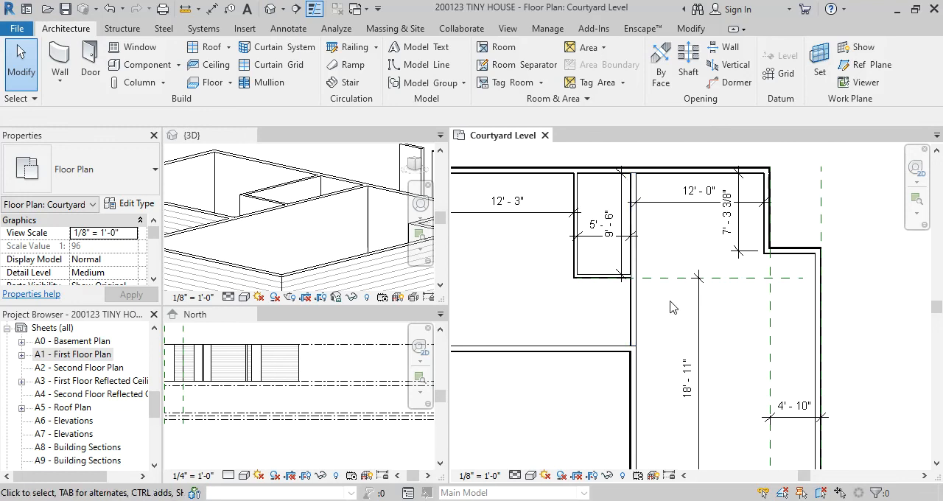
pyautogui.scroll(2, 672, 308)
pyautogui.scroll(2, 661, 308)
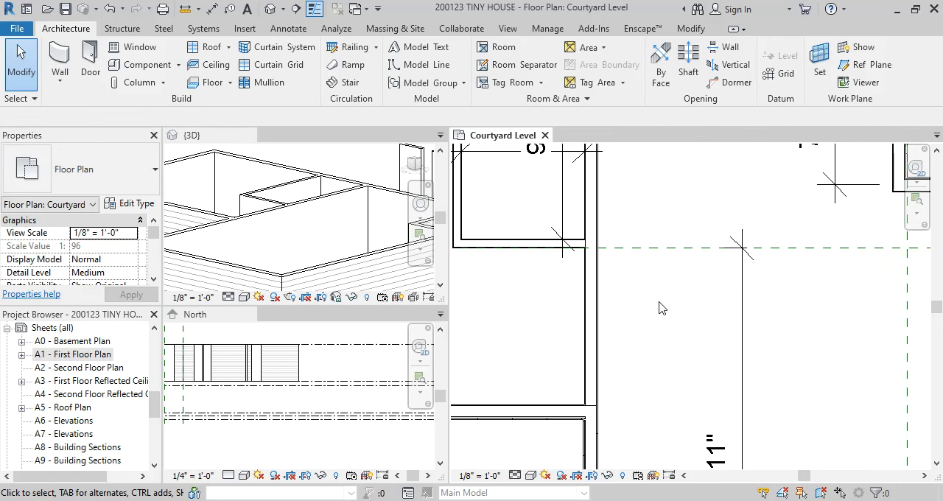
pyautogui.scroll(-3, 661, 308)
pyautogui.moveTo(651, 318); pyautogui.dragTo(648, 385, button='middle')
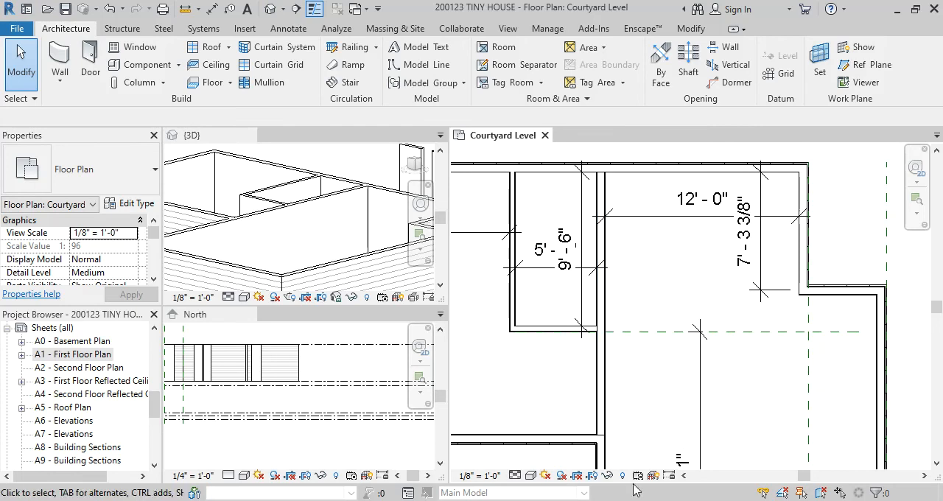
pyautogui.scroll(4, 630, 368)
pyautogui.scroll(2, 624, 383)
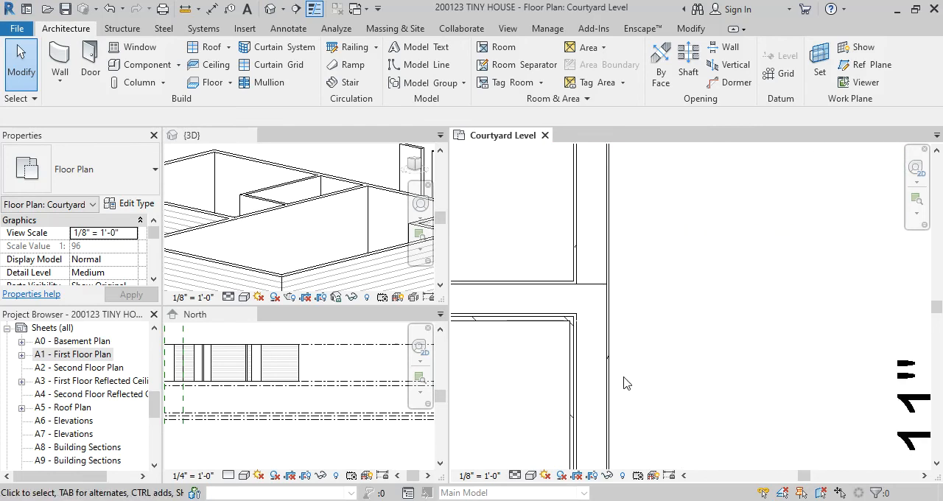
pyautogui.click(576, 365)
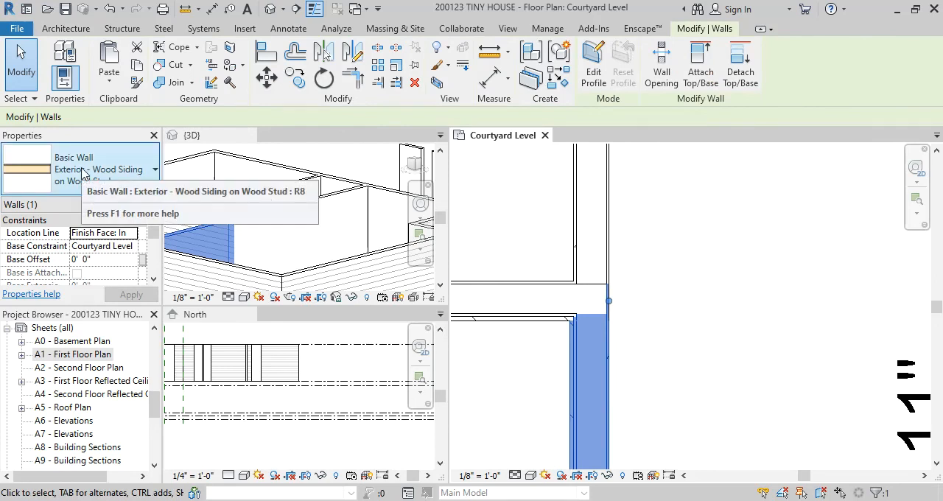
pyautogui.click(672, 246)
pyautogui.click(616, 224)
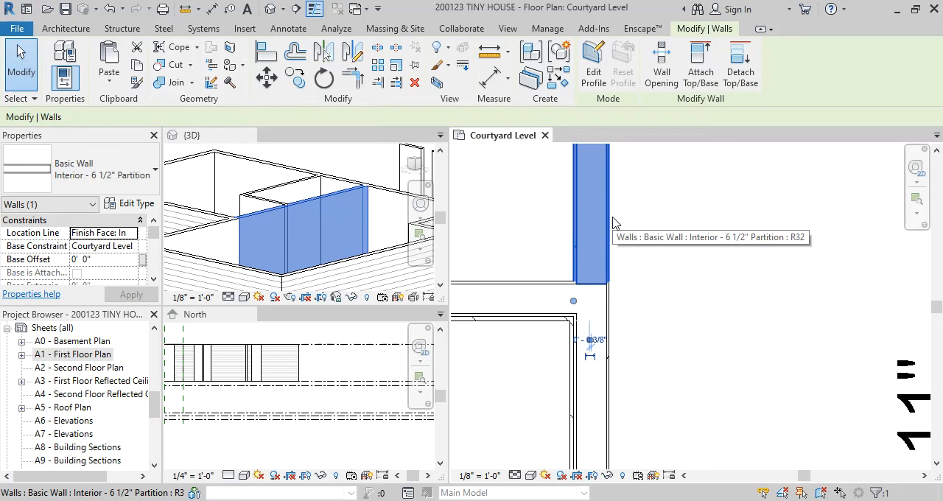
pyautogui.click(647, 241)
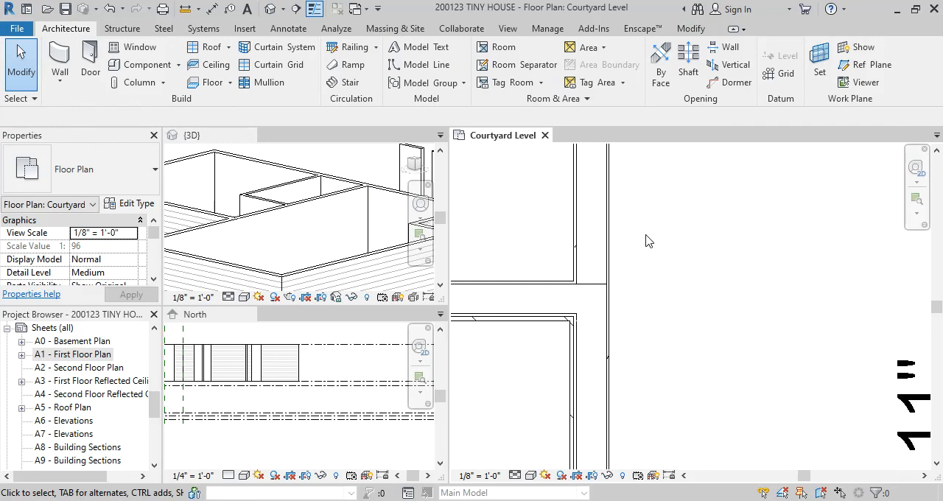
# Examine the partition and exterior wall at their junction, and compare it with the overall Courtyard Level layout
pyautogui.scroll(1, 646, 240)
pyautogui.click(612, 246)
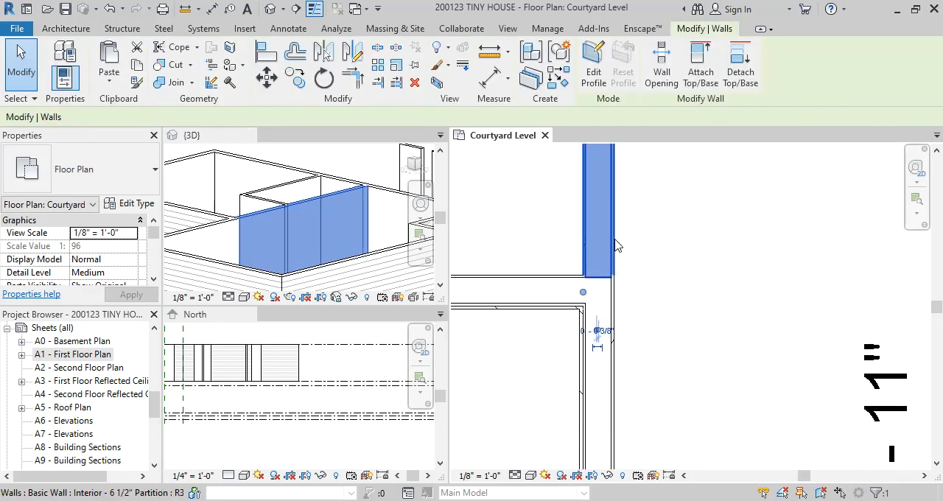
pyautogui.click(622, 324)
pyautogui.click(614, 319)
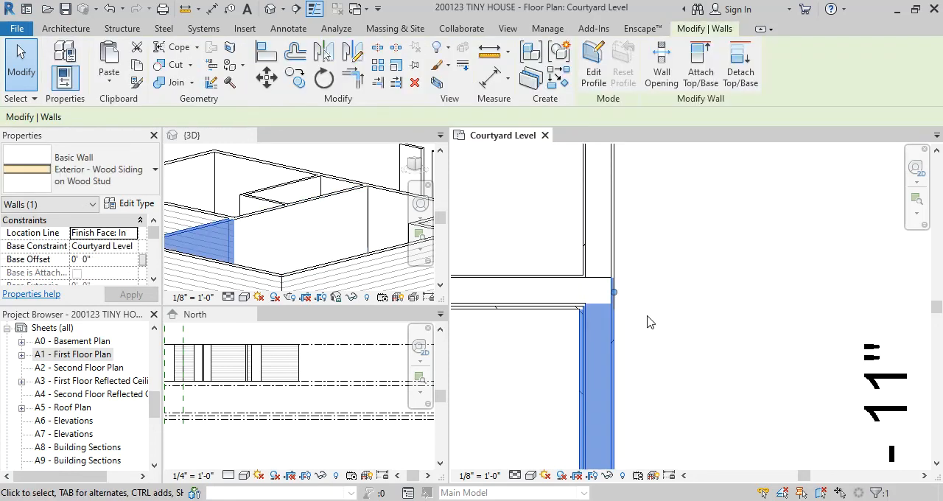
pyautogui.scroll(-2, 666, 324)
pyautogui.click(660, 310)
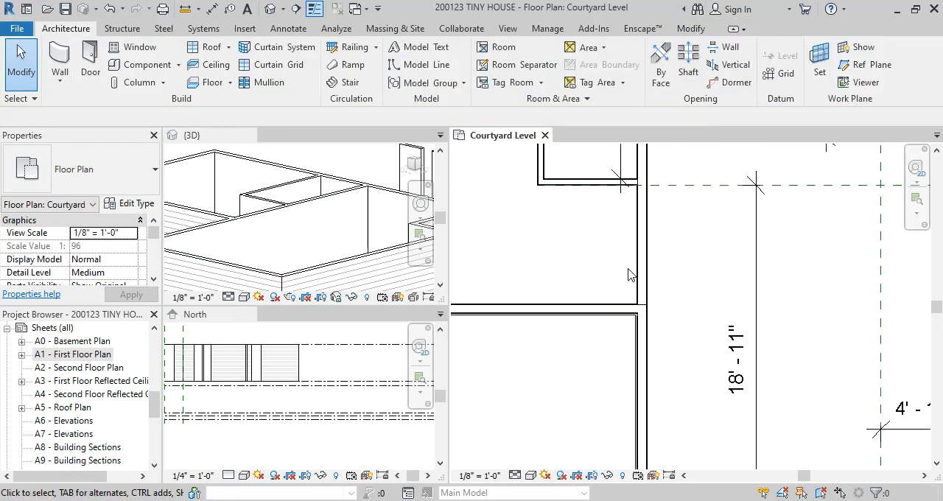
pyautogui.scroll(-3, 663, 317)
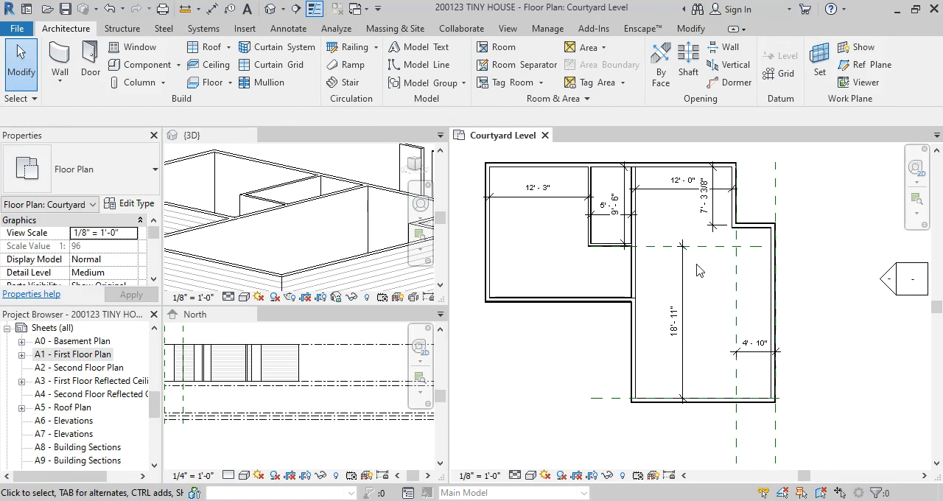
pyautogui.scroll(2, 699, 270)
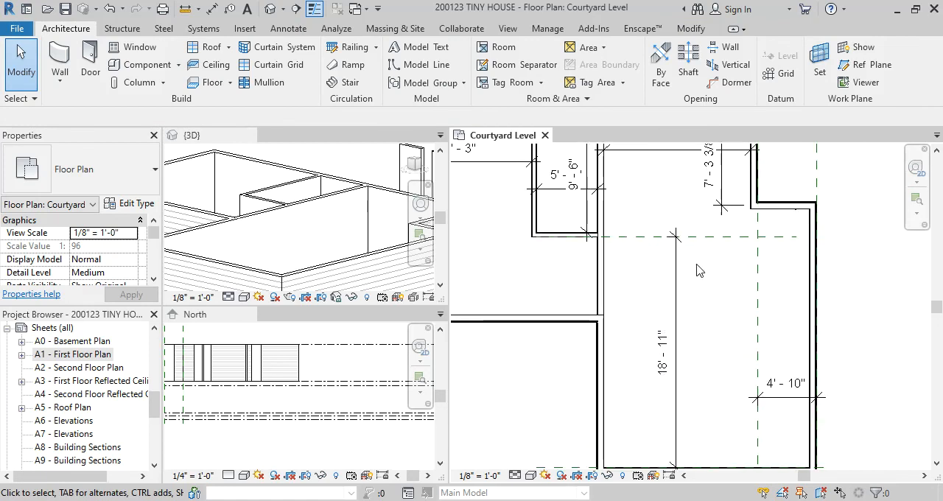
pyautogui.scroll(-1, 527, 286)
# Dimension the bedroom's vertical interior depth between the inside faces of the upper and lower exterior walls
pyautogui.moveTo(536, 291); pyautogui.dragTo(612, 310, button='middle')
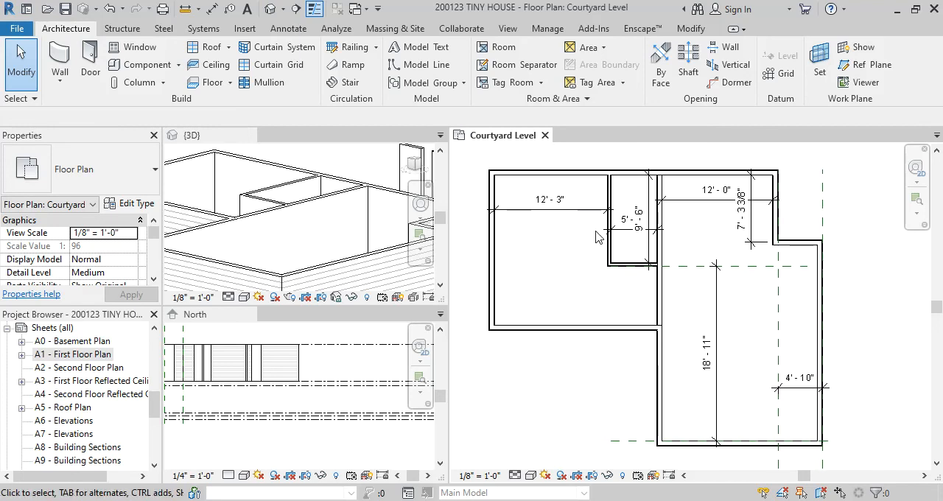
pyautogui.press('d')
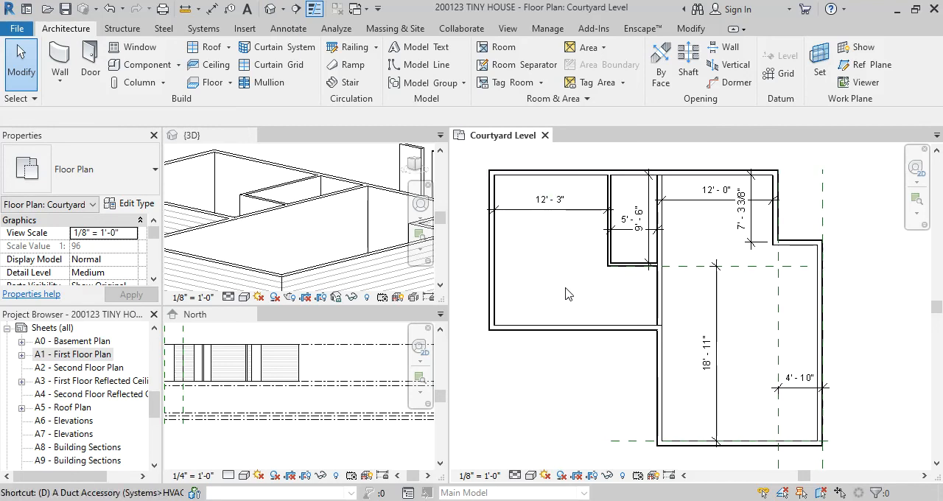
pyautogui.press('i')
pyautogui.click(532, 176)
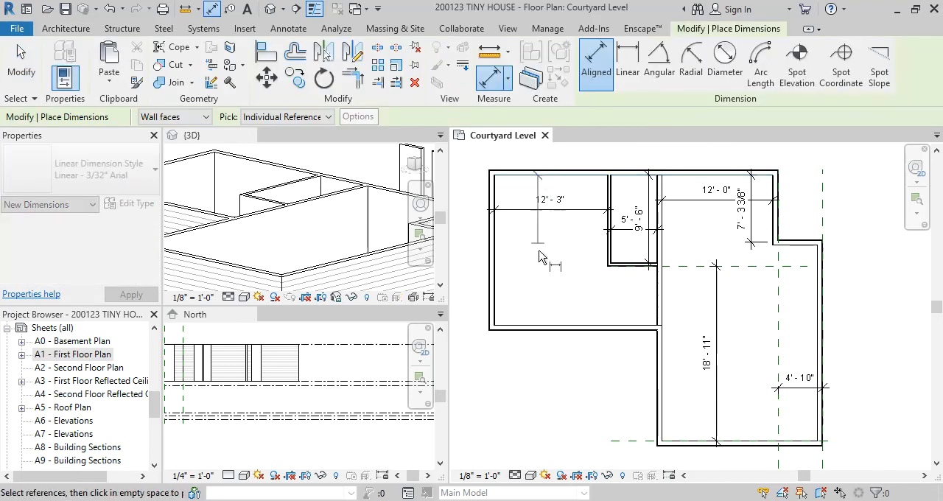
pyautogui.click(536, 328)
pyautogui.click(528, 281)
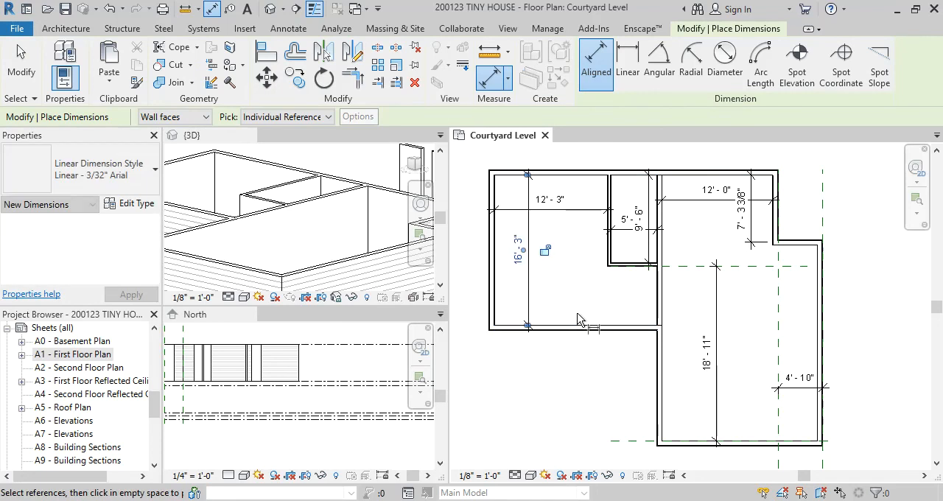
pyautogui.press('Escape')
pyautogui.press('Escape')
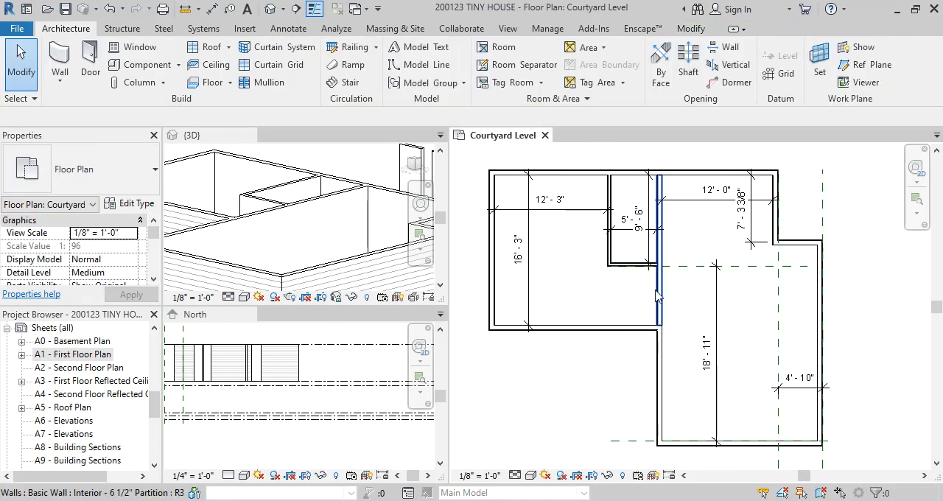
# Check the wall layout against the Casita reference floor plan in the browser, and return to Revit
pyautogui.scroll(1, 639, 295)
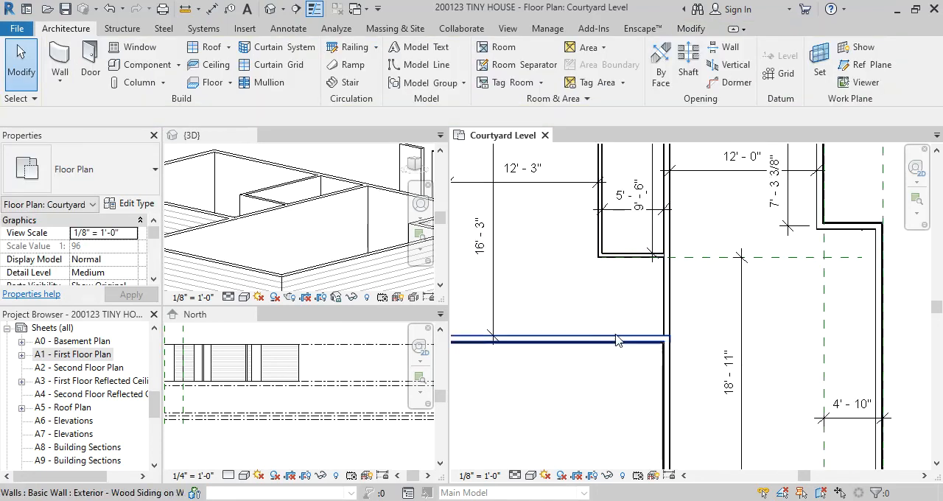
pyautogui.click(712, 479)
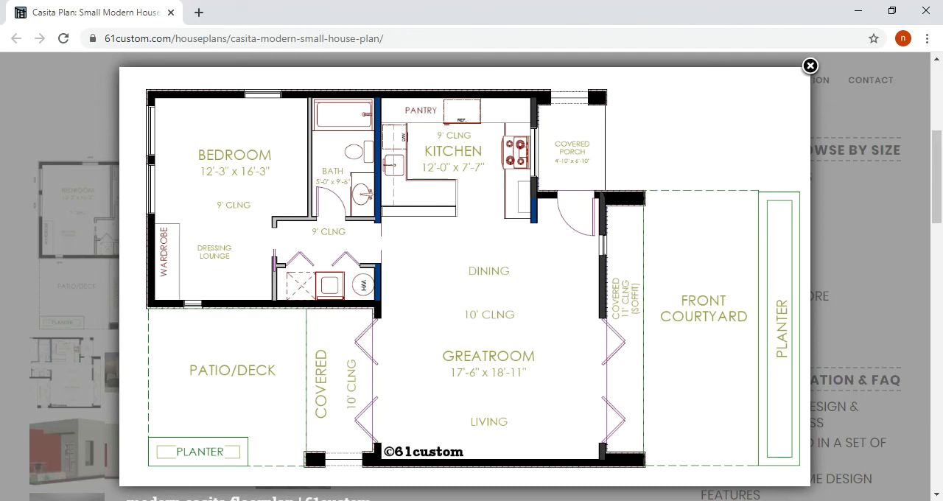
pyautogui.moveTo(521, 500)
pyautogui.click(859, 14)
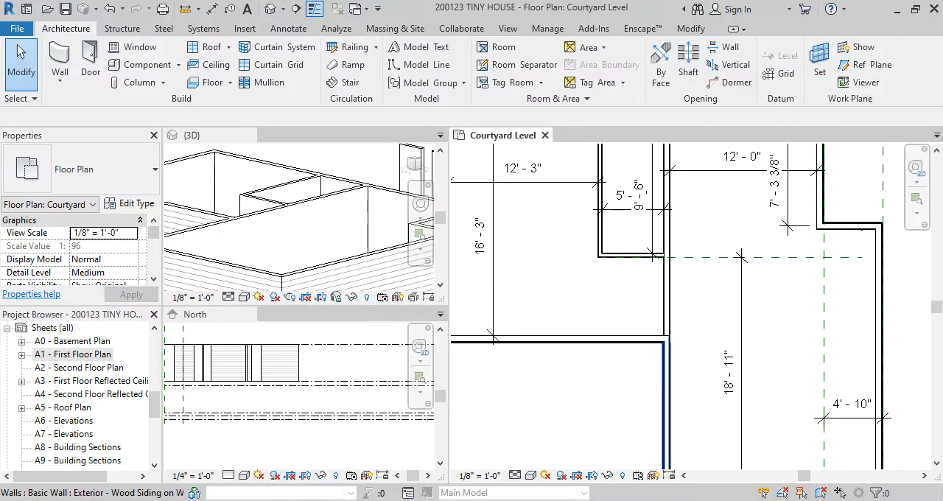
# Switch to the course site in the browser, search its assignments for "01.2", and open the Modern House Plan assignment in a new tab
pyautogui.moveTo(521, 500)
pyautogui.click(535, 455)
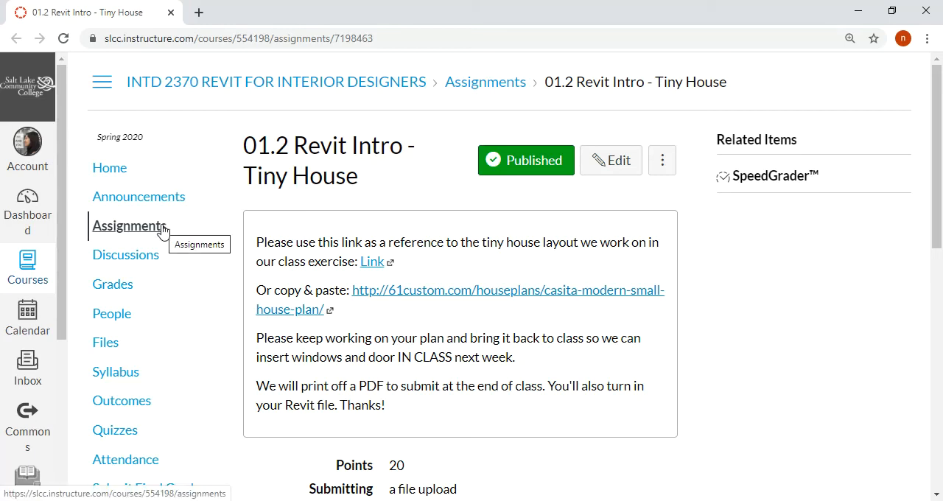
pyautogui.click(131, 228)
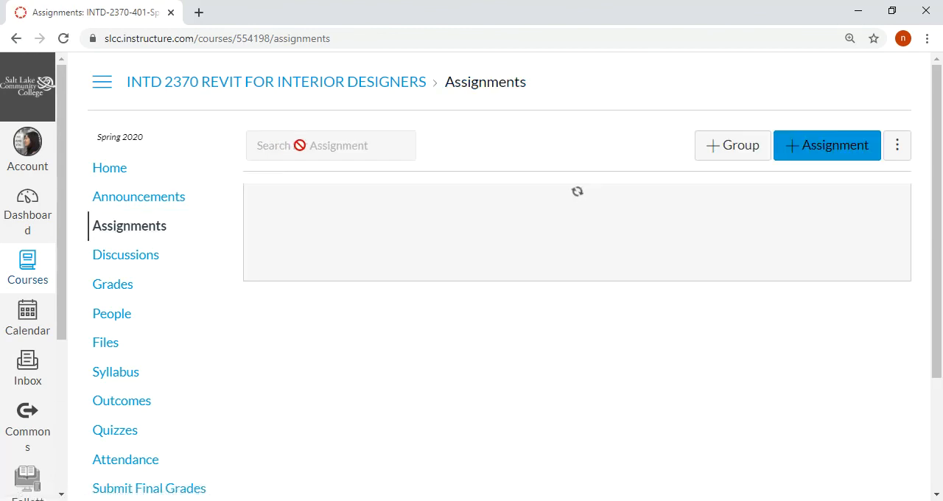
pyautogui.click(306, 146)
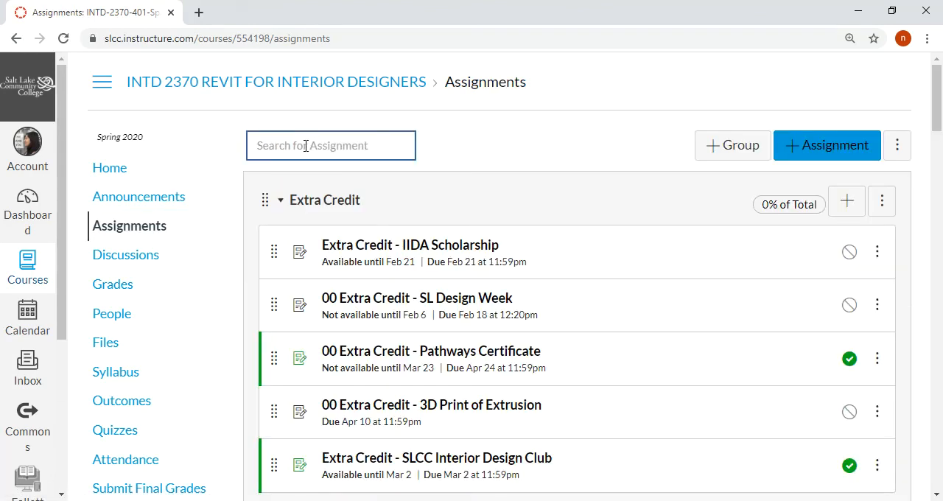
pyautogui.write('01.2')
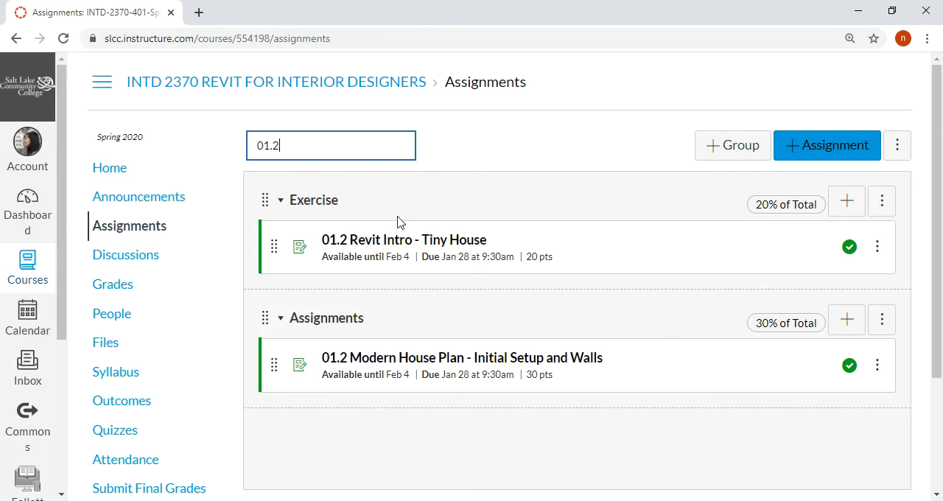
pyautogui.rightClick(422, 366)
pyautogui.click(444, 368)
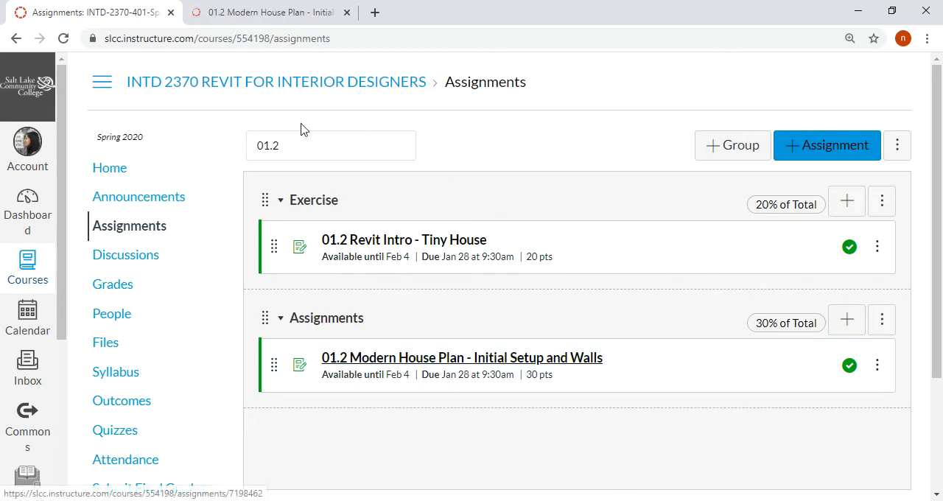
pyautogui.click(253, 12)
# Retitle the assignment "01.2 Two-Bedroom Casita House Plan - Initial Setup and Walls"
pyautogui.click(601, 188)
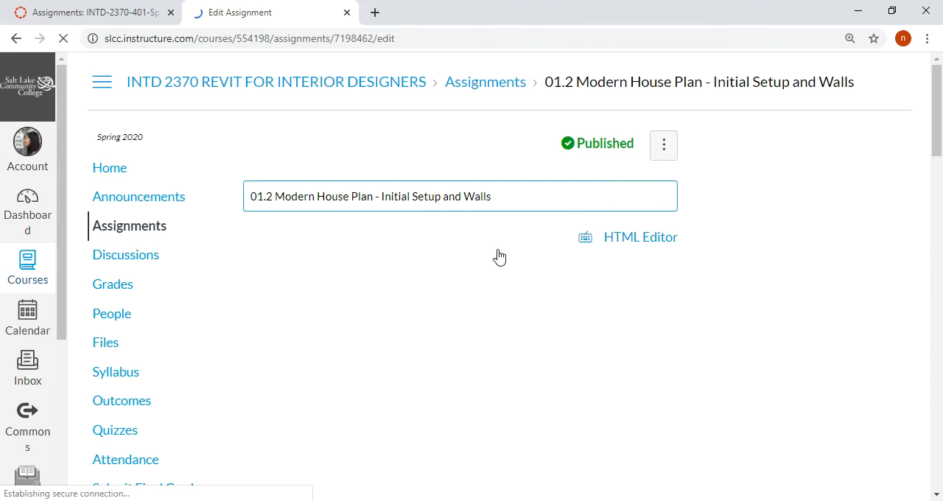
pyautogui.moveTo(274, 196); pyautogui.dragTo(314, 194)
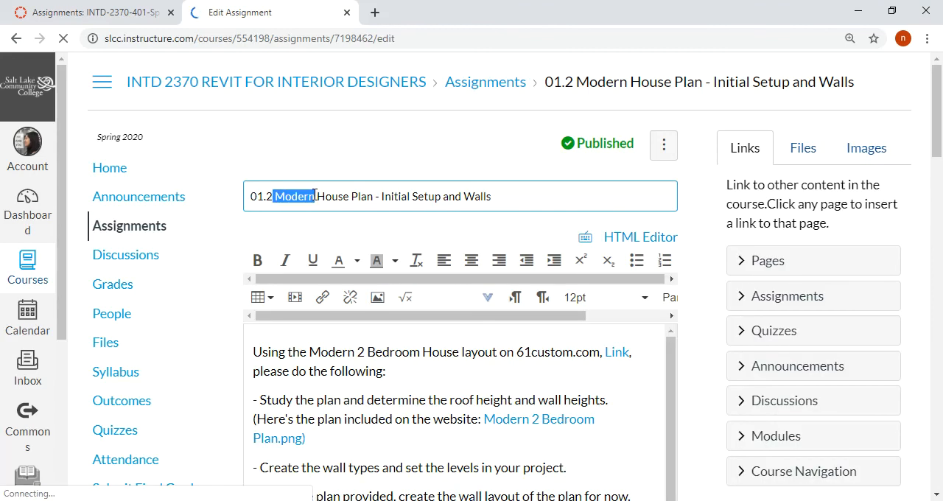
pyautogui.write('WO')
pyautogui.press('BackSpace')
pyautogui.press('BackSpace')
pyautogui.press('BackSpace')
pyautogui.write('2 ')
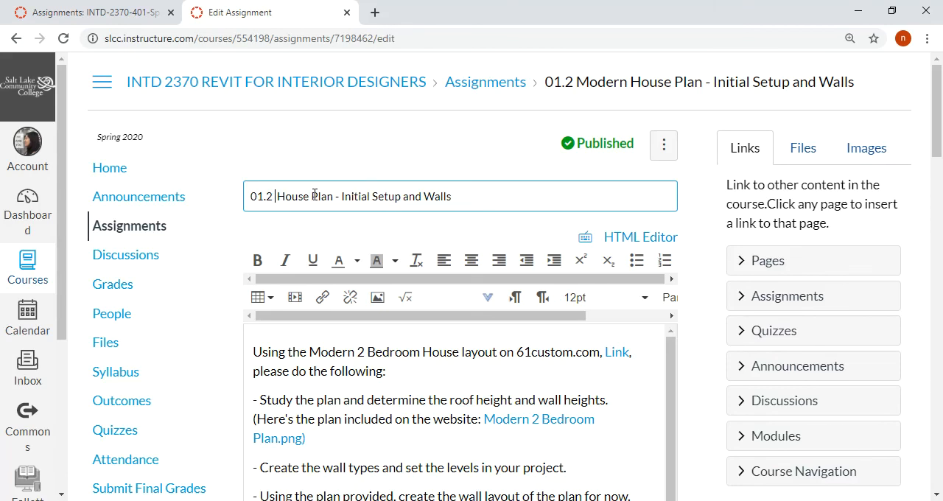
pyautogui.write('Two-Cast')
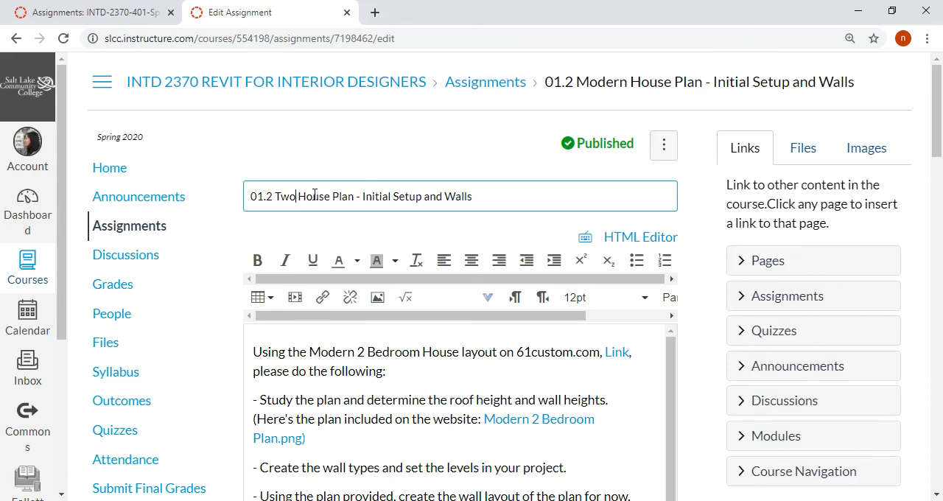
pyautogui.press('BackSpace')
pyautogui.press('BackSpace')
pyautogui.press('BackSpace')
pyautogui.press('BackSpace')
pyautogui.write('Bedroom Casita')
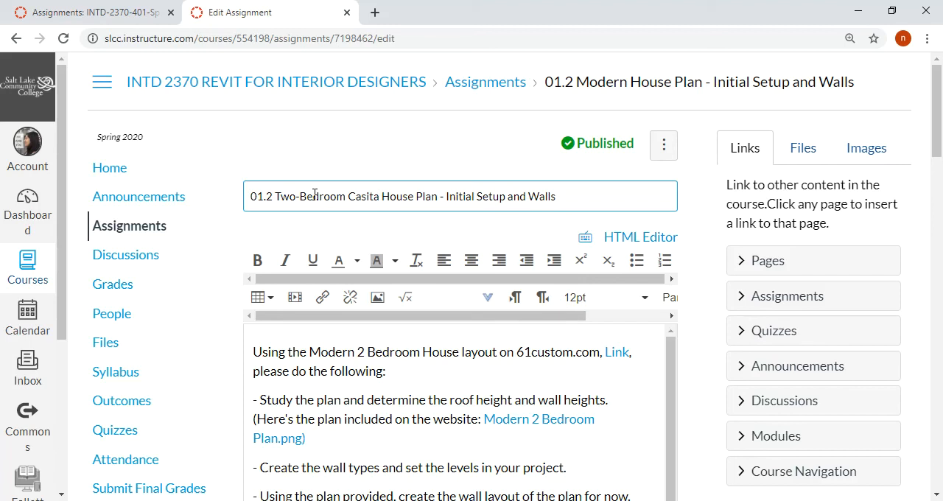
pyautogui.rightClick(363, 196)
pyautogui.click(347, 233)
# Save the edited assignment, leaving its submission options as they are
pyautogui.scroll(-1, 417, 248)
pyautogui.scroll(-12, 417, 249)
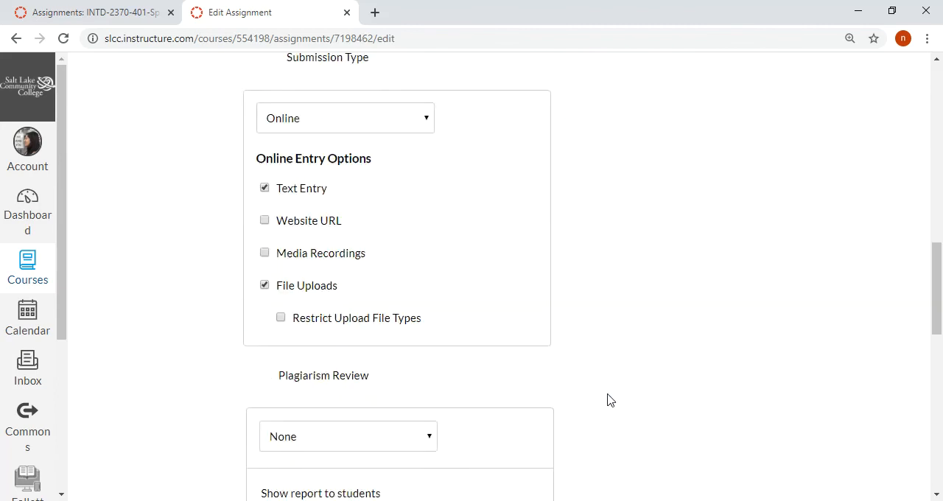
pyautogui.scroll(-10, 608, 401)
pyautogui.click(648, 491)
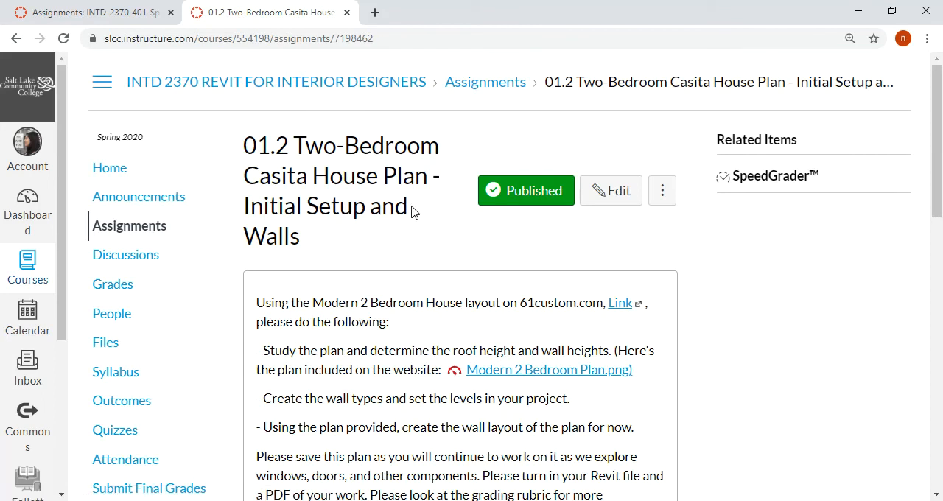
# Follow the assignment's 61custom.com link and examine the enlarged floor plan of the Modern 2 Bedroom House
pyautogui.click(623, 305)
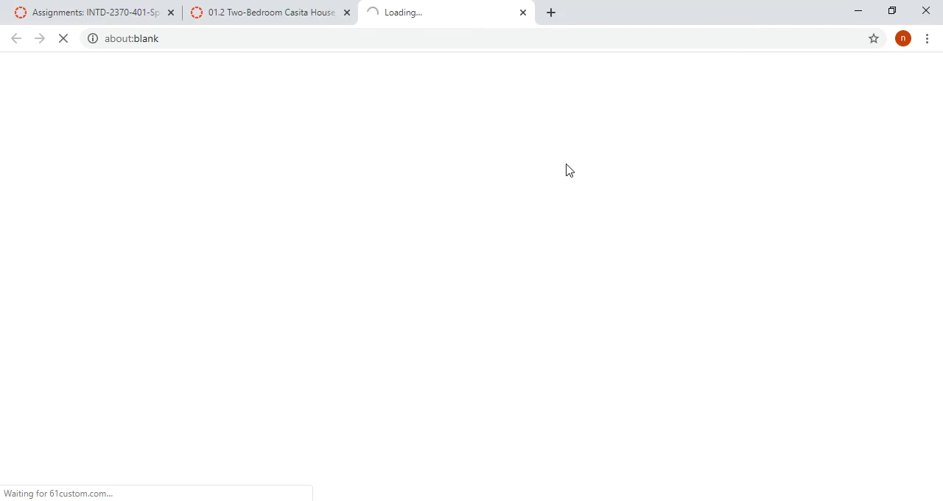
pyautogui.scroll(-2, 363, 293)
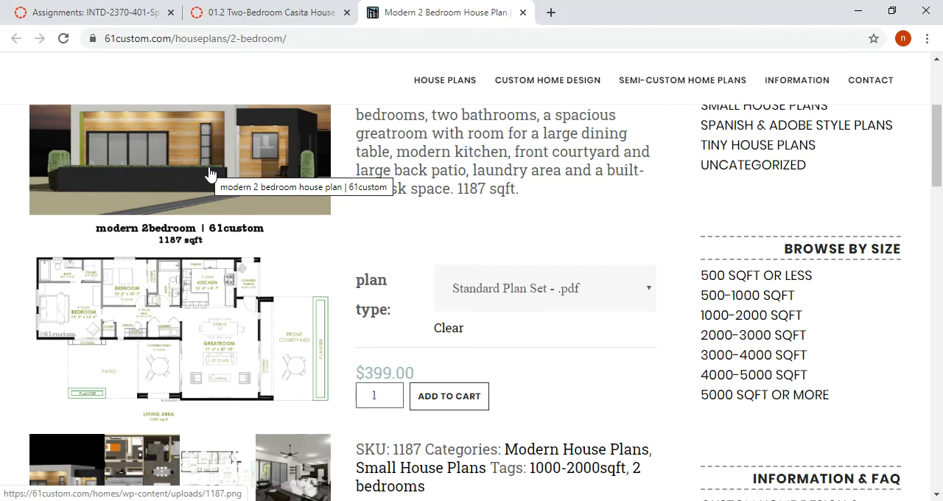
pyautogui.scroll(-2, 214, 222)
pyautogui.click(225, 341)
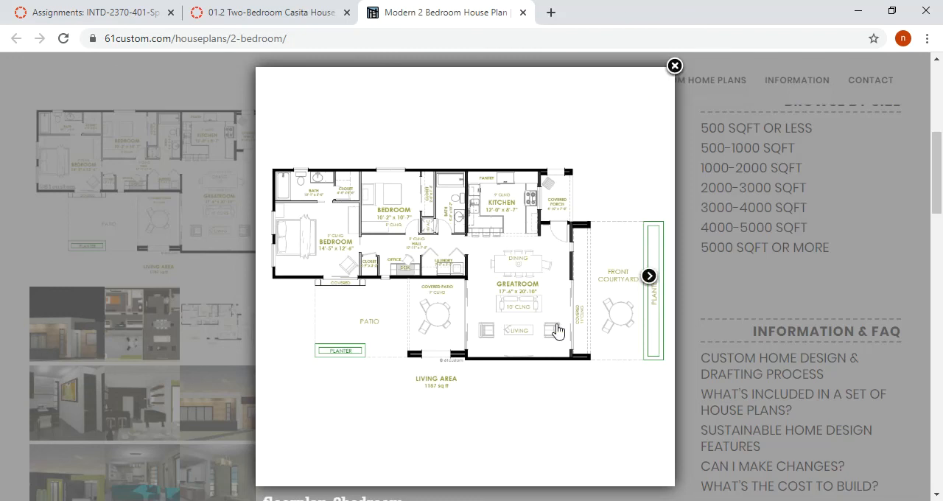
pyautogui.click(674, 66)
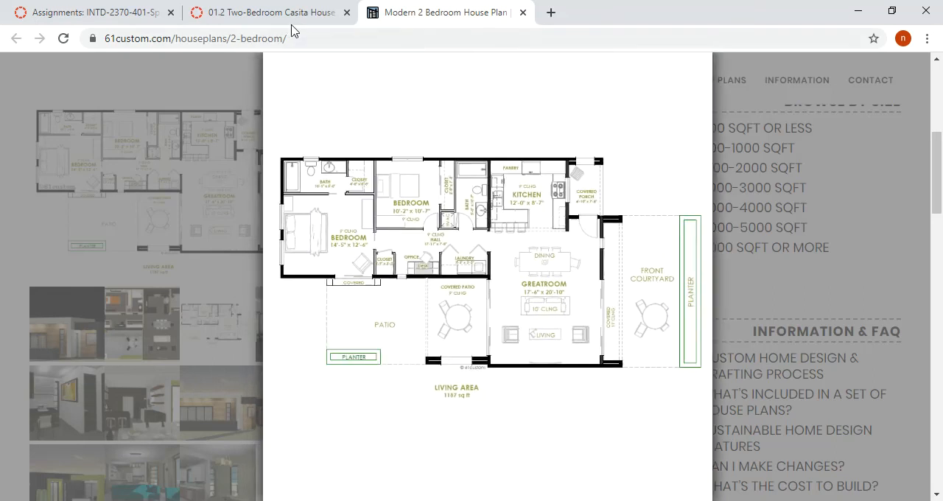
# Return to the Two-Bedroom Casita assignment and review the criteria in its grading rubric
pyautogui.click(269, 15)
pyautogui.scroll(-15, 638, 395)
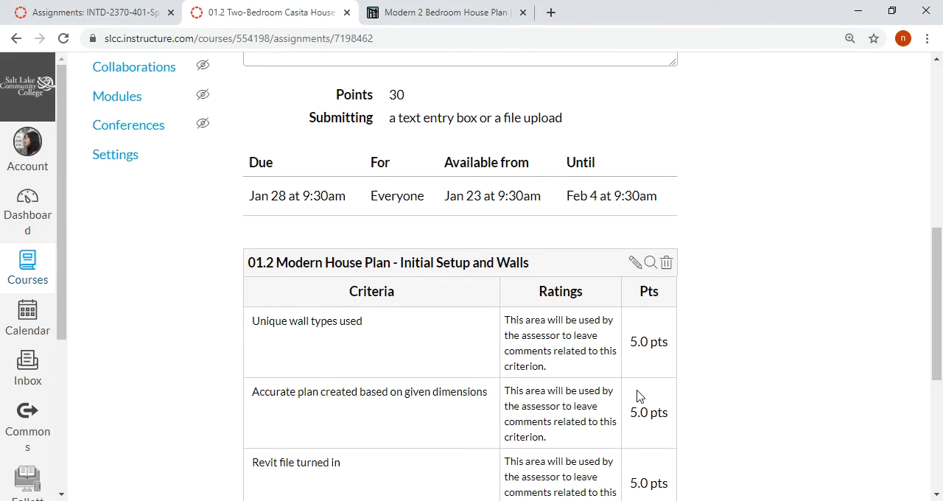
pyautogui.scroll(-3, 638, 391)
pyautogui.scroll(2, 443, 326)
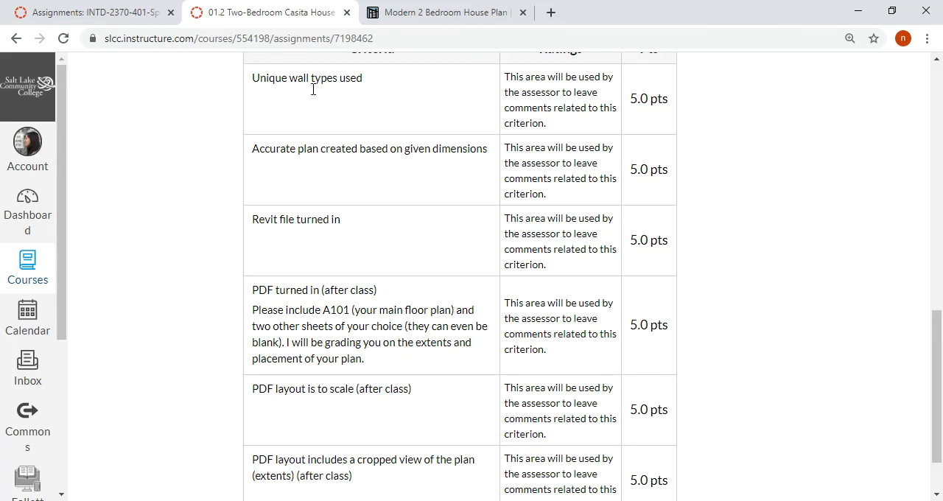
# Switch to Revit to review the whole Courtyard Level plan, and return to the assignment's grading rubric in the browser
pyautogui.hotkey('alt', 'Tab')
pyautogui.scroll(-3, 576, 272)
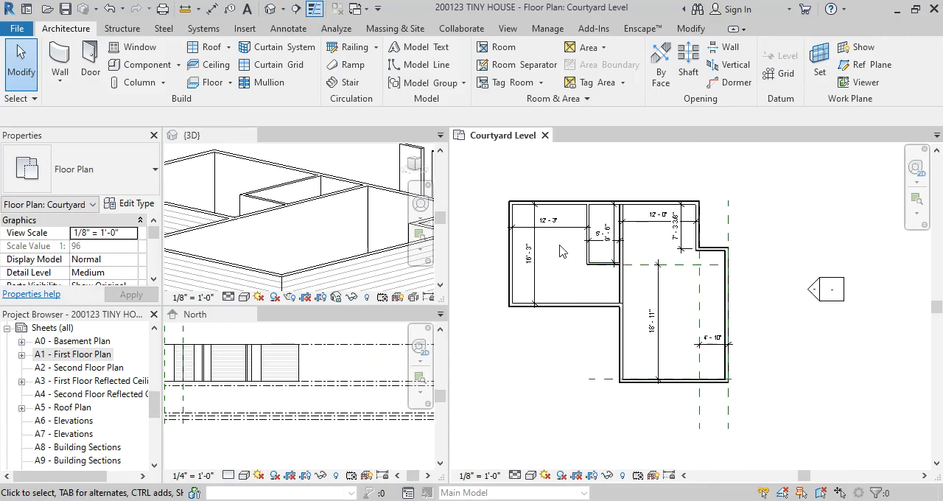
pyautogui.scroll(1, 665, 322)
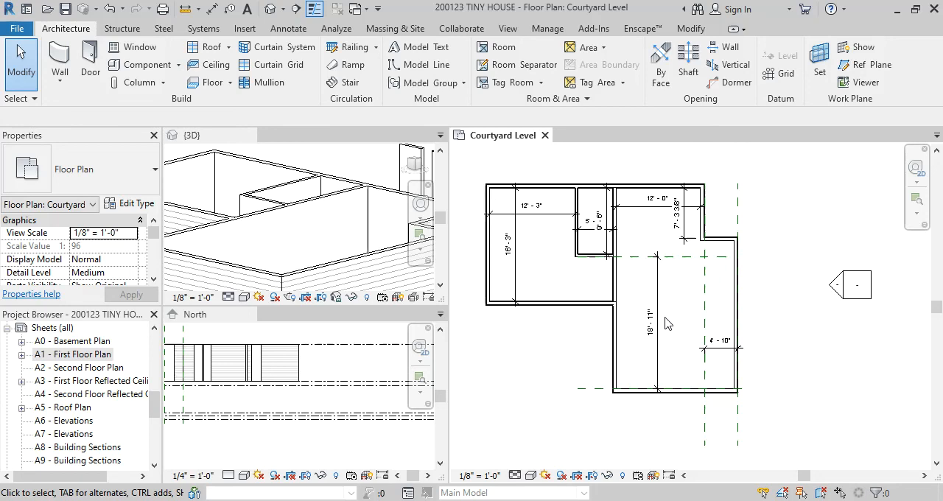
pyautogui.moveTo(530, 498)
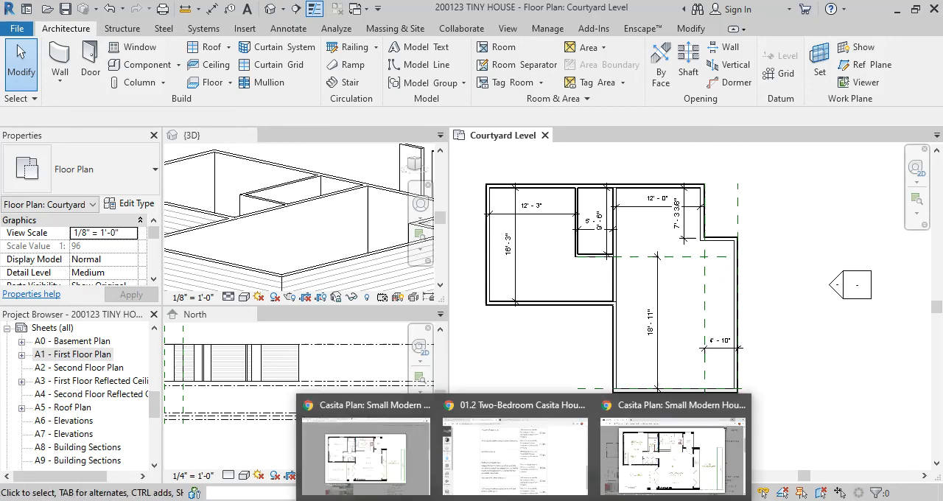
pyautogui.click(533, 475)
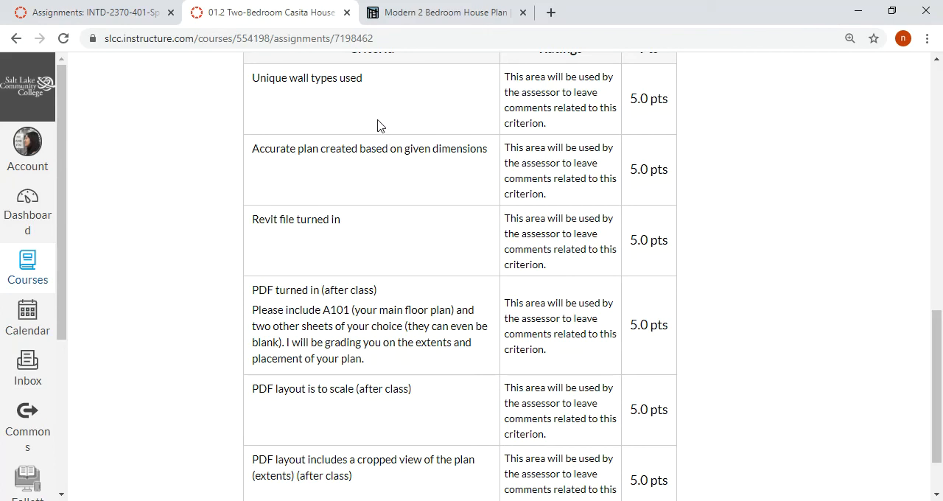
# Review the wall types and accurate plan criteria in the rubric, and switch to Revit to examine the Courtyard Level room dimensions
pyautogui.moveTo(364, 78); pyautogui.dragTo(252, 79)
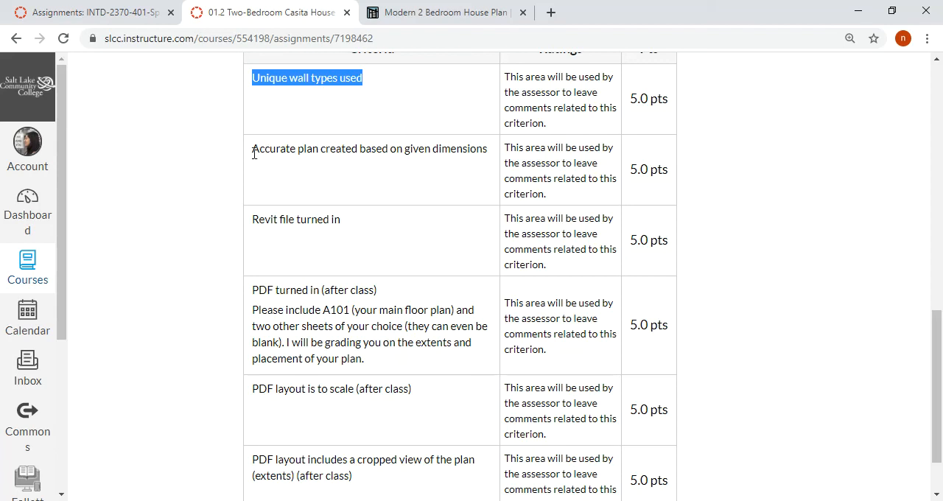
pyautogui.moveTo(252, 148); pyautogui.dragTo(490, 143)
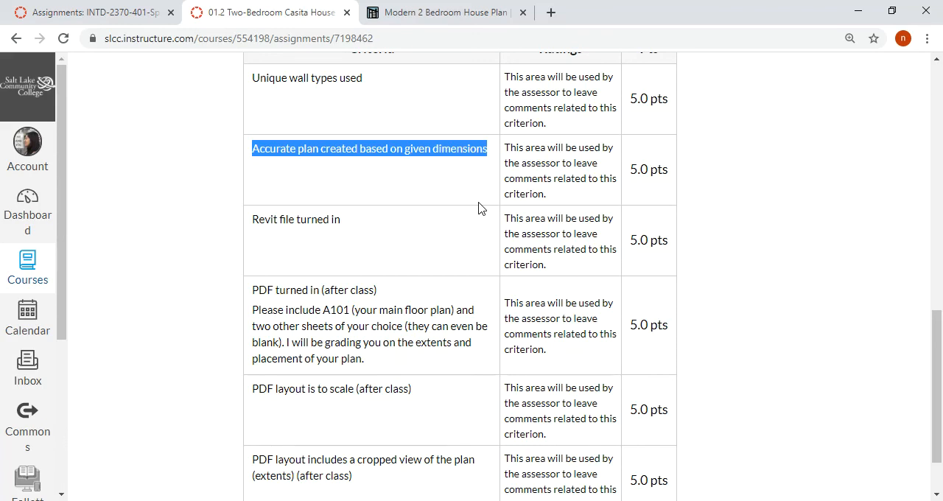
pyautogui.hotkey('alt', 'Tab')
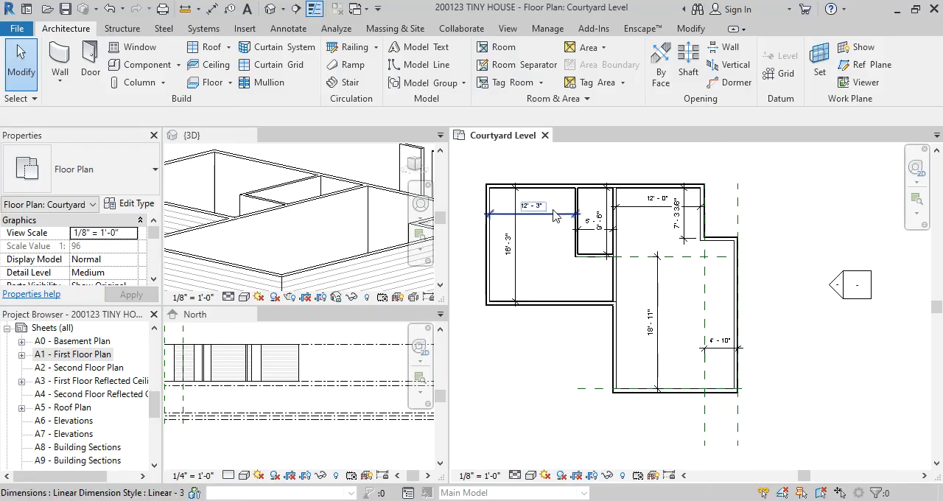
pyautogui.scroll(1, 552, 218)
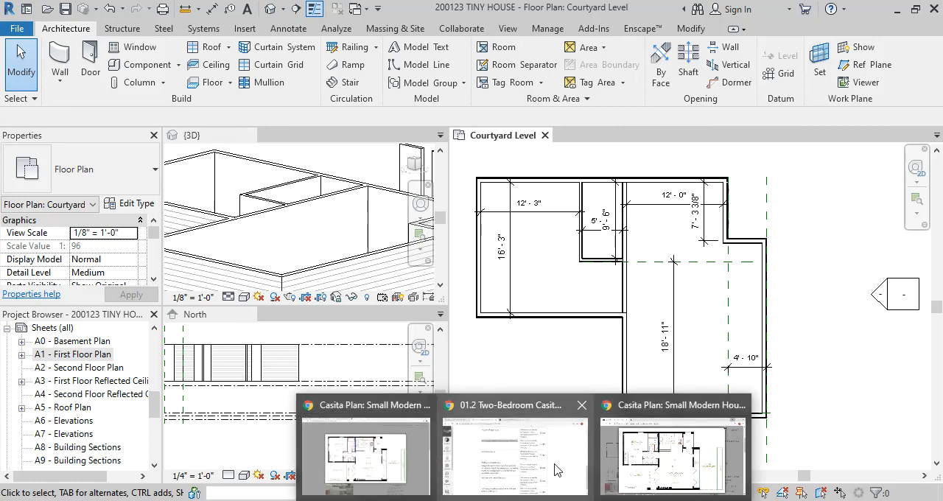
# Switch back to the Two-Bedroom Casita assignment in the browser and open its grading rubric for editing
pyautogui.click(557, 466)
pyautogui.scroll(4, 482, 196)
pyautogui.scroll(-2, 524, 210)
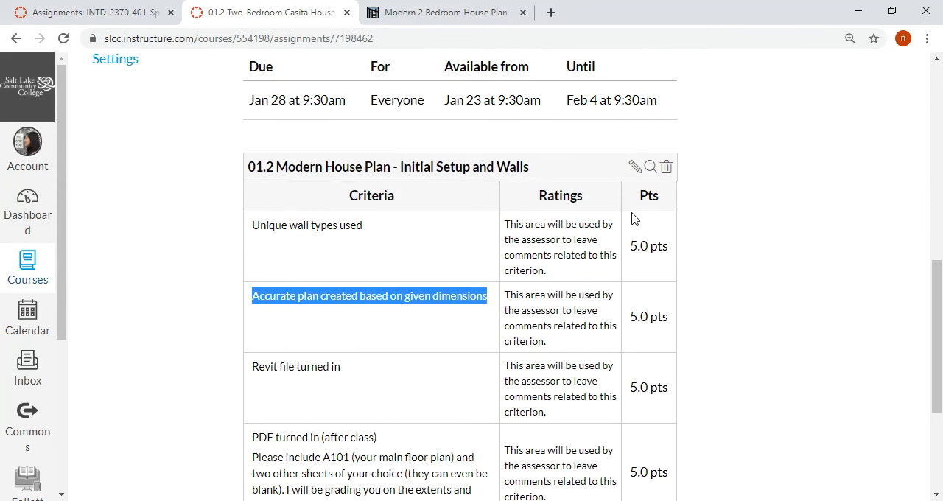
pyautogui.click(636, 168)
pyautogui.scroll(-2, 421, 305)
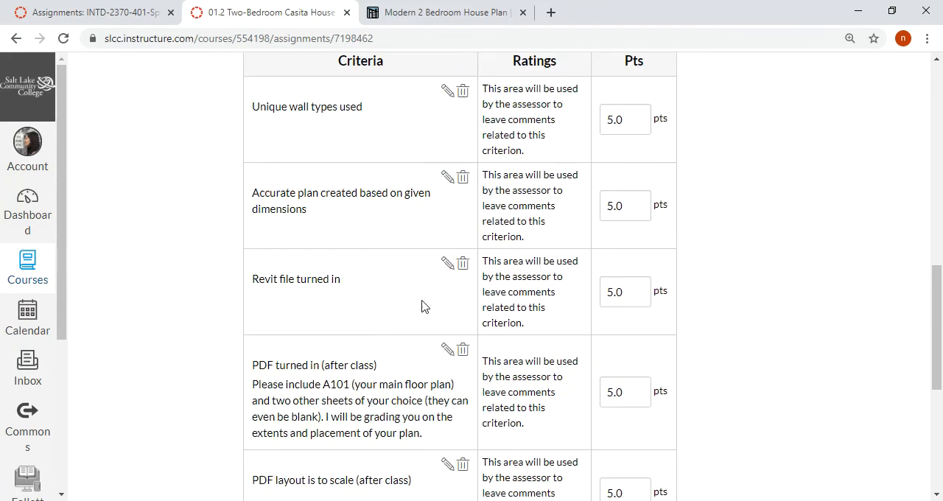
# Add the long description "Please include overall room dimensions." to the accurate plan criterion and update it
pyautogui.click(448, 179)
pyautogui.click(417, 321)
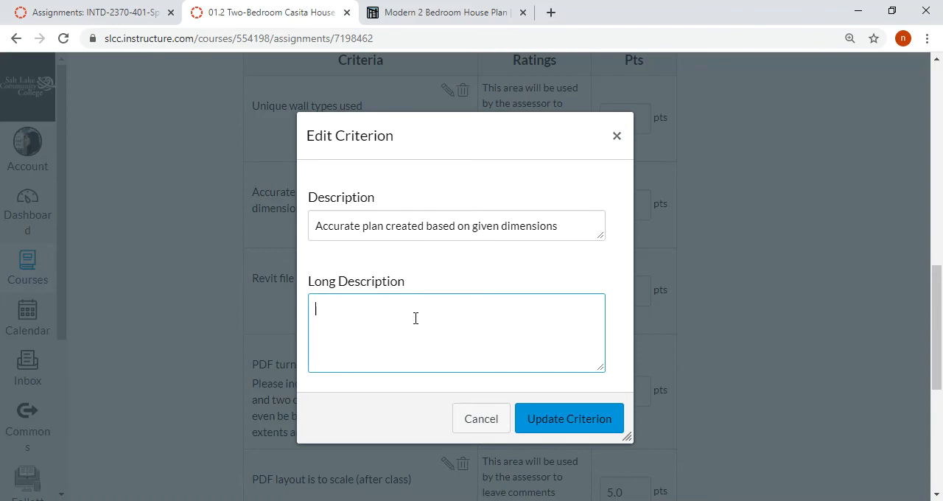
pyautogui.write('Please include overall d')
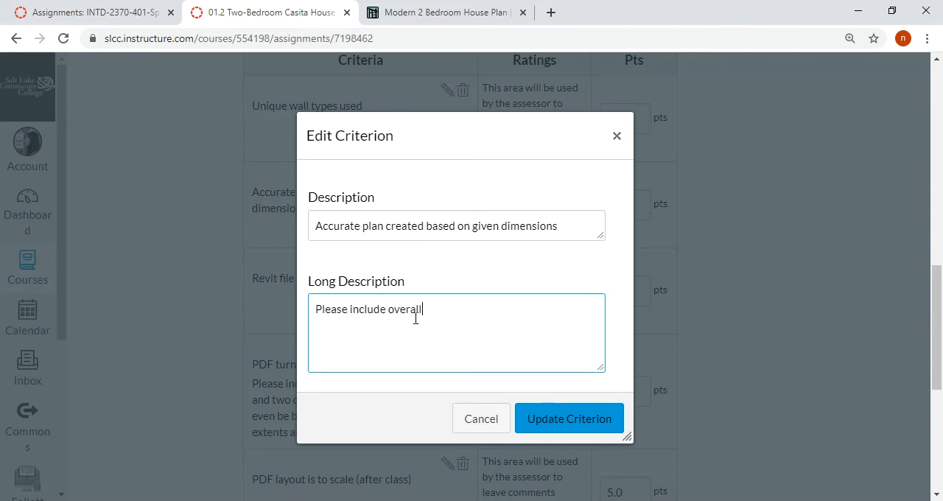
pyautogui.press('BackSpace')
pyautogui.write('room dimensions')
pyautogui.press('BackSpace')
pyautogui.press('BackSpace')
pyautogui.press('BackSpace')
pyautogui.press('BackSpace')
pyautogui.write('ions.')
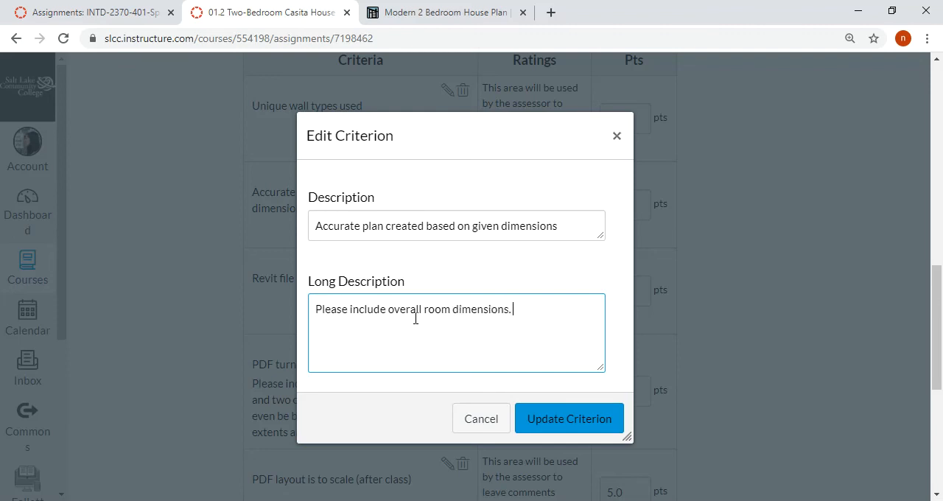
pyautogui.click(545, 418)
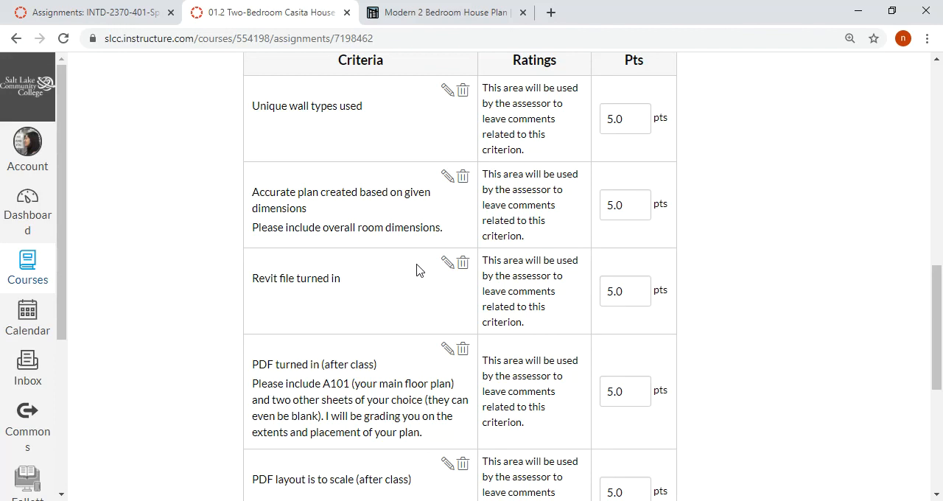
# Review the Revit file and PDF turned in criteria, including the required sheets, and check the assignment instructions above the rubric
pyautogui.scroll(-1, 416, 270)
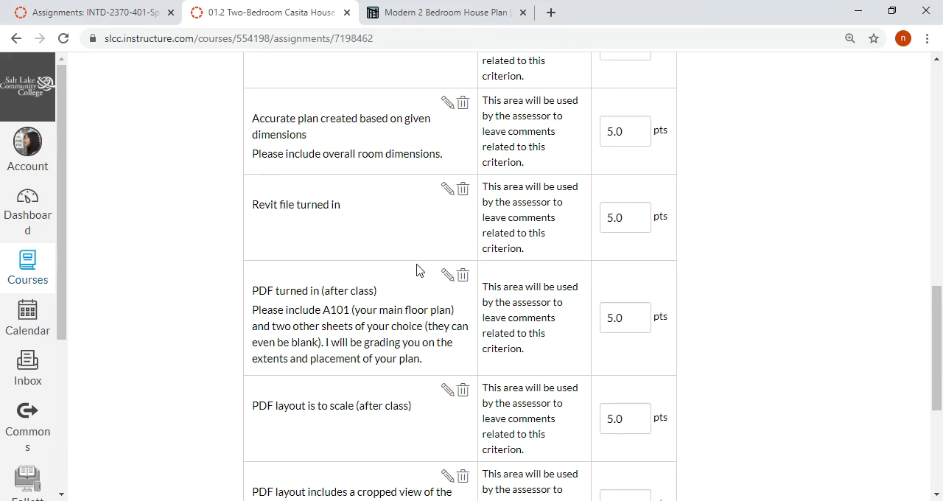
pyautogui.moveTo(343, 211); pyautogui.dragTo(254, 210)
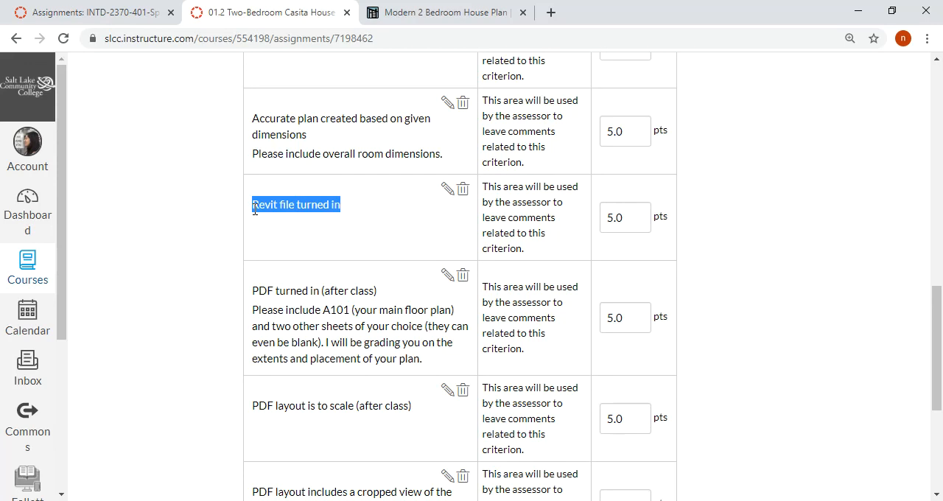
pyautogui.scroll(-1, 354, 235)
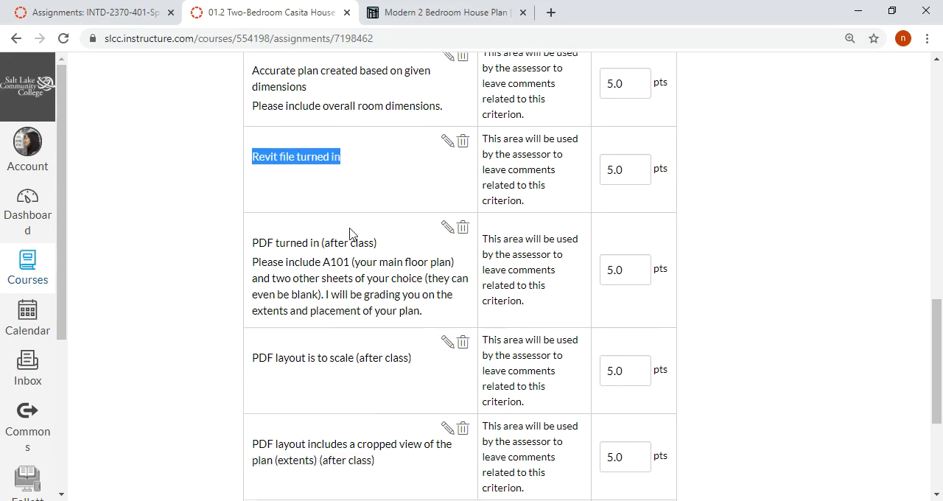
pyautogui.click(259, 217)
pyautogui.moveTo(259, 216); pyautogui.dragTo(386, 223)
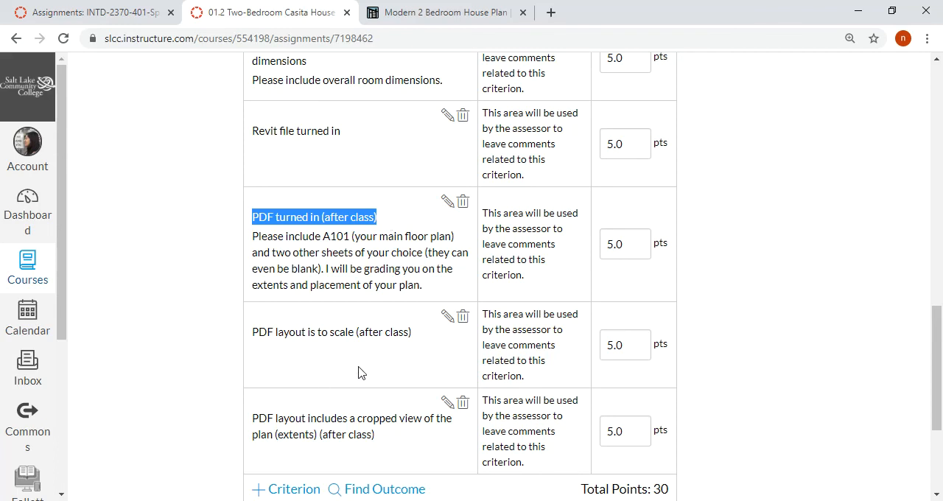
pyautogui.scroll(-1, 359, 373)
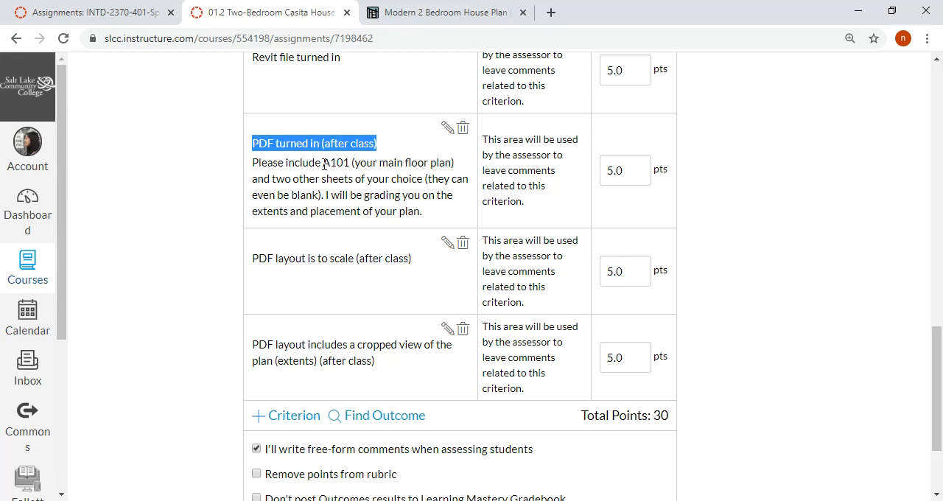
pyautogui.moveTo(322, 162); pyautogui.dragTo(455, 170)
pyautogui.moveTo(254, 181); pyautogui.dragTo(439, 214)
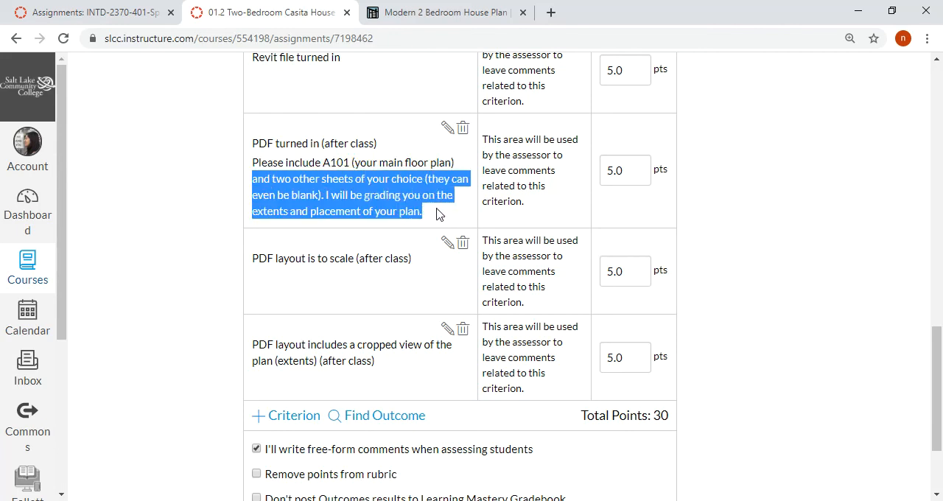
pyautogui.scroll(10, 437, 213)
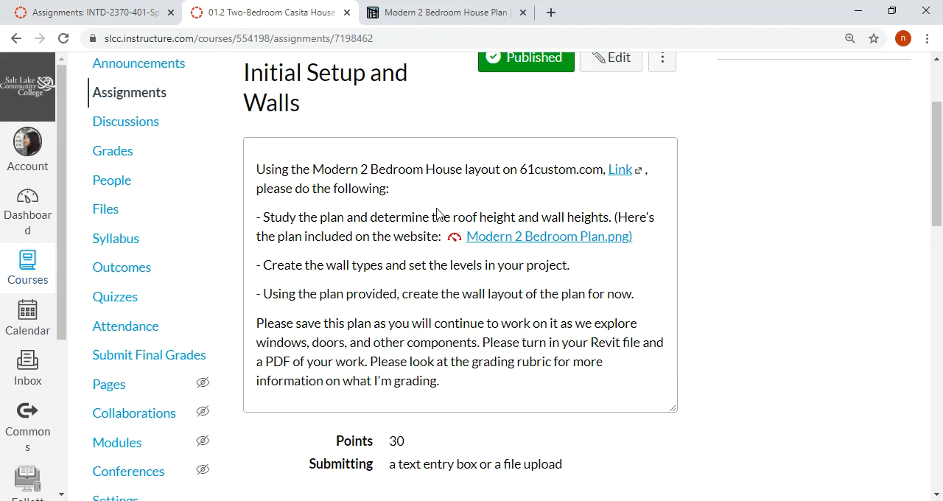
pyautogui.scroll(-10, 437, 214)
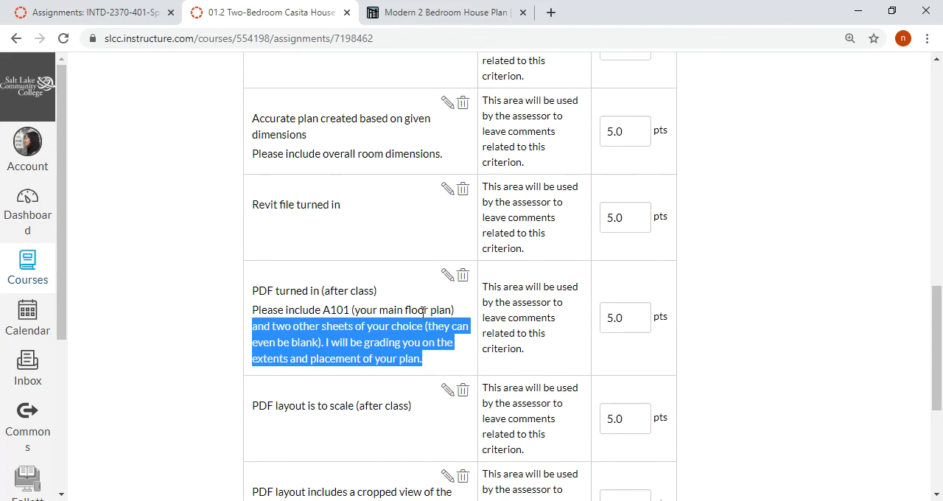
# In the PDF turned in criterion's long description, replace the wording about two other sheets with a colon and line breaks
pyautogui.click(431, 310)
pyautogui.click(448, 275)
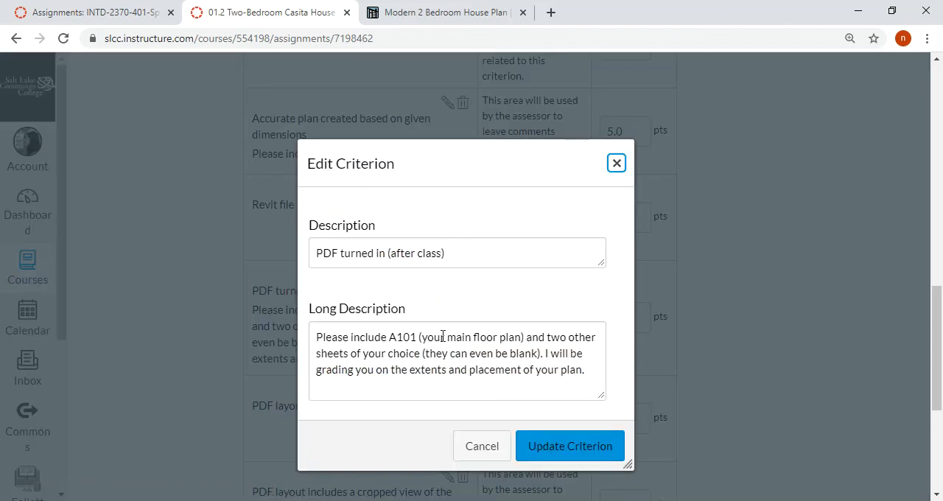
pyautogui.click(546, 337)
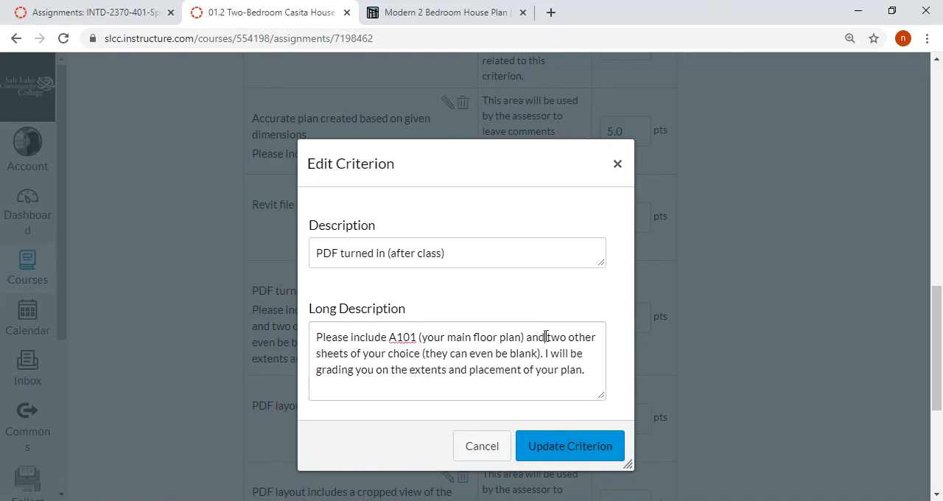
pyautogui.moveTo(546, 337); pyautogui.dragTo(546, 353)
pyautogui.press('BackSpace')
pyautogui.press('Return')
pyautogui.press('Return')
pyautogui.write(':')
pyautogui.press('Return')
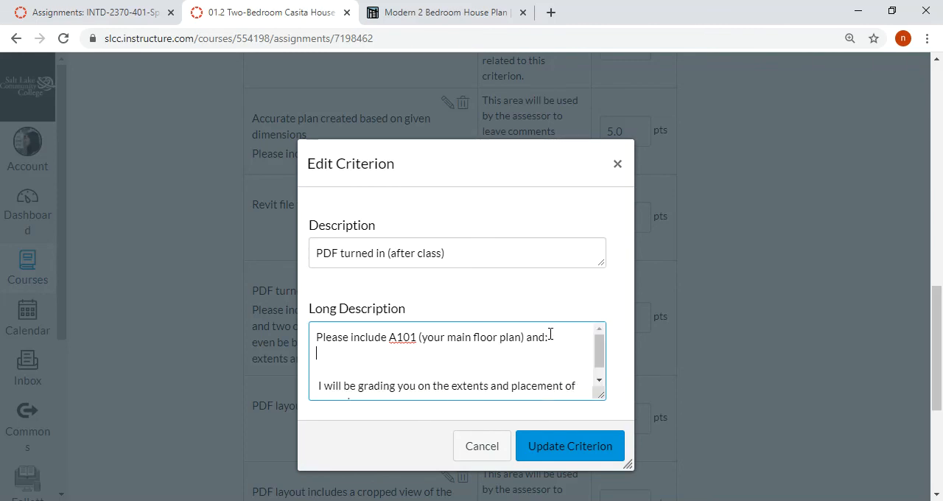
# Enter "A201 Exterior Elevations" on the line below the main floor plan requirement
pyautogui.write('A201 Exterior Elevatoins')
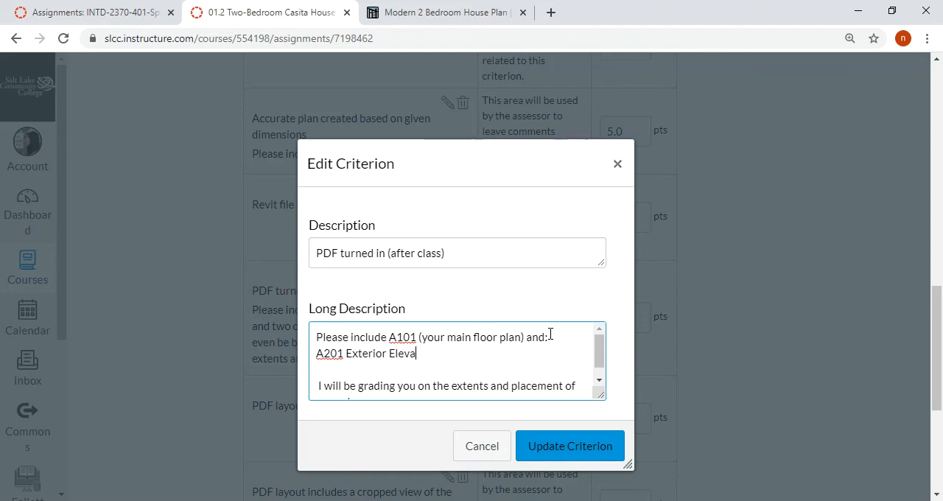
pyautogui.press('BackSpace')
pyautogui.press('BackSpace')
pyautogui.press('BackSpace')
pyautogui.press('BackSpace')
pyautogui.write('ions')
# Change the prefix of both sheet numbers from A to I, giving I101 and I201
pyautogui.press('Left')
pyautogui.press('Left')
pyautogui.press('Left')
pyautogui.press('Left')
pyautogui.press('Left')
pyautogui.press('Left')
pyautogui.press('Left')
pyautogui.hotkey('shift', 'Left')
pyautogui.write('I')
pyautogui.press('Down')
pyautogui.press('Left')
pyautogui.press('Left')
pyautogui.press('Left')
pyautogui.press('Left')
pyautogui.press('Left')
pyautogui.press('Left')
pyautogui.press('Left')
pyautogui.hotkey('shift', 'Left')
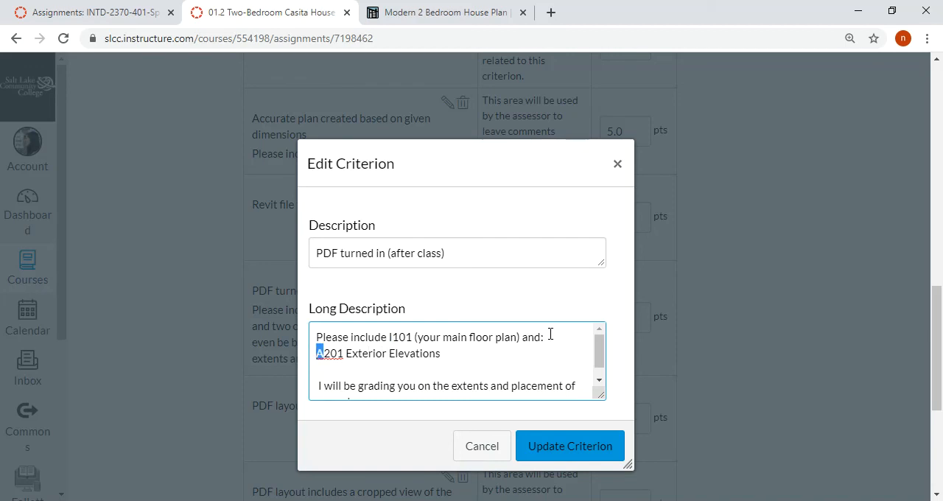
pyautogui.write('I')
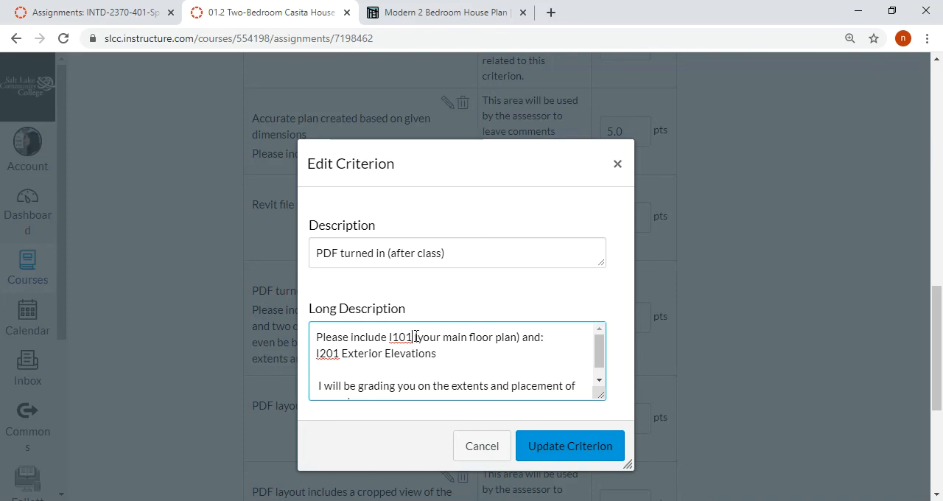
# Insert "Courtyard Level" after I101 and add a "(your choice)" line below the I201 Exterior Elevations entry
pyautogui.write('Courty')
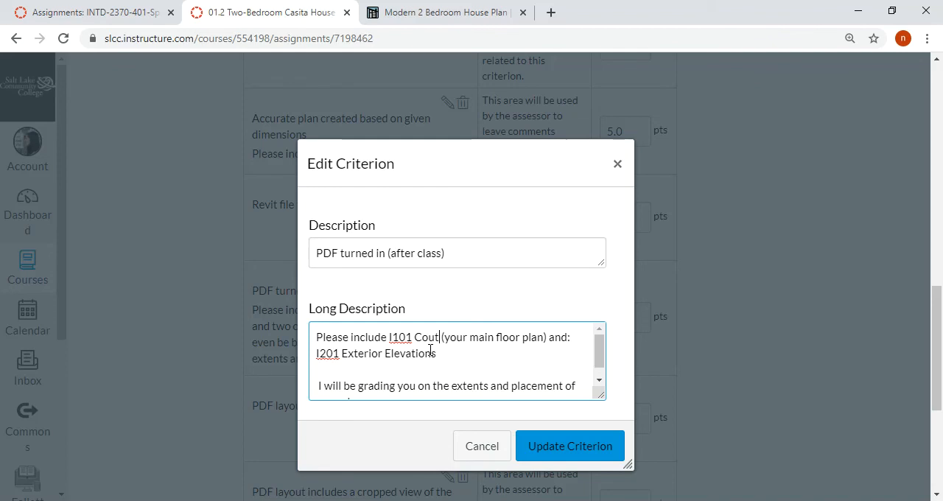
pyautogui.write('ard Level')
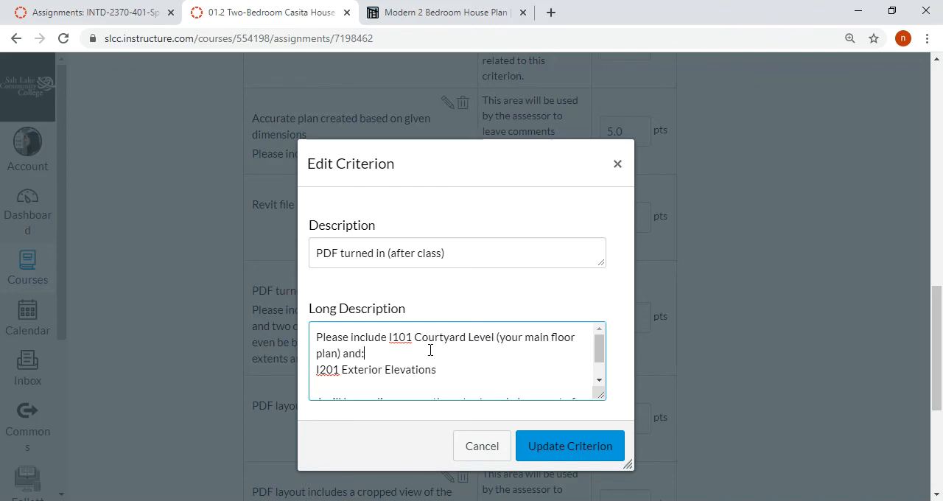
pyautogui.press('Down')
pyautogui.press('Down')
pyautogui.press('Return')
pyautogui.write('I')
pyautogui.write('(your chou')
pyautogui.write('s')
pyautogui.press('BackSpace')
pyautogui.press('BackSpace')
pyautogui.write('ice)')
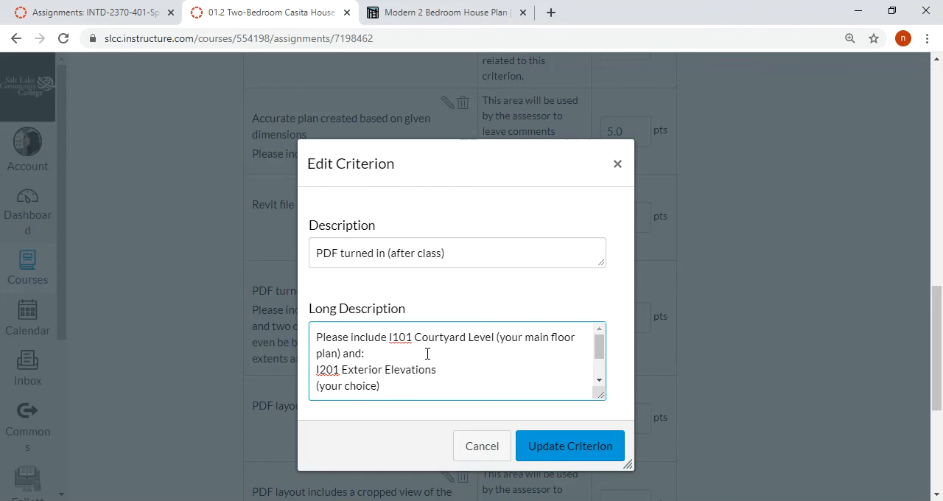
# Append "COMBINED SHEETS!" to the end of the PDF criterion's long description and update the criterion
pyautogui.scroll(-1, 429, 352)
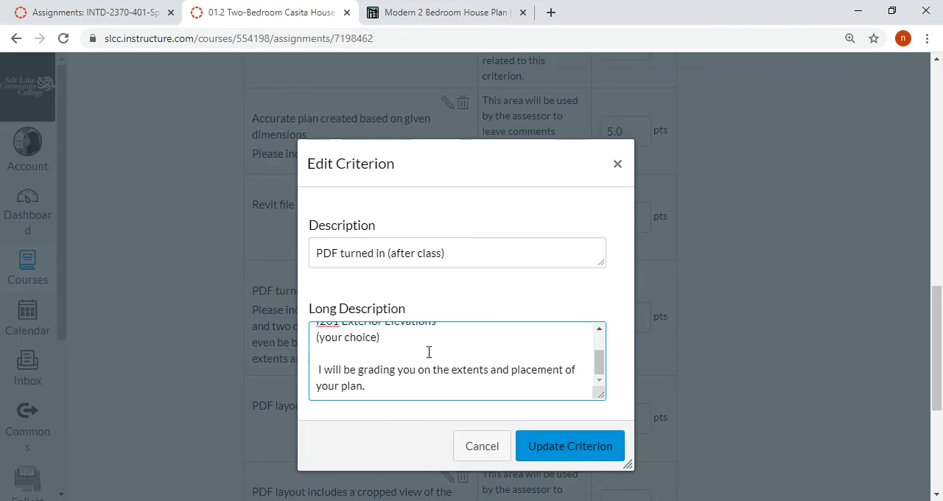
pyautogui.scroll(2, 423, 352)
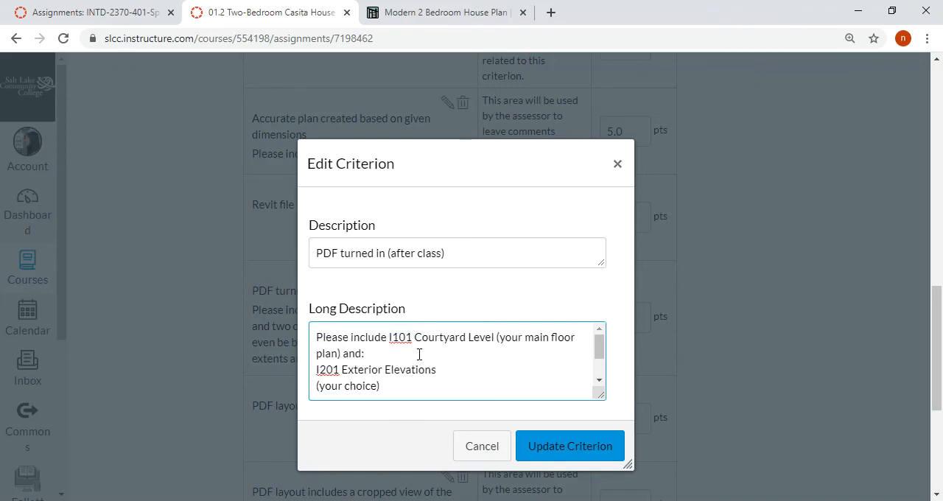
pyautogui.scroll(-2, 418, 353)
pyautogui.click(403, 386)
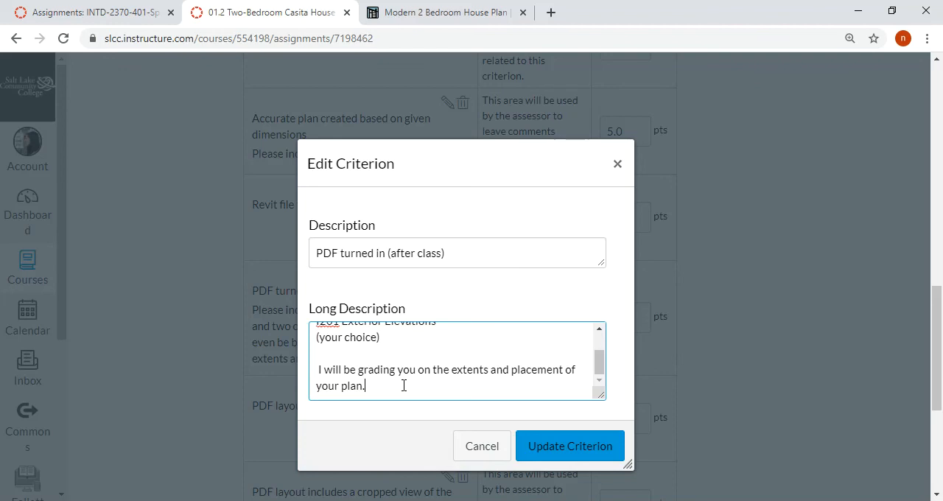
pyautogui.write('COMBINED SHEETS!')
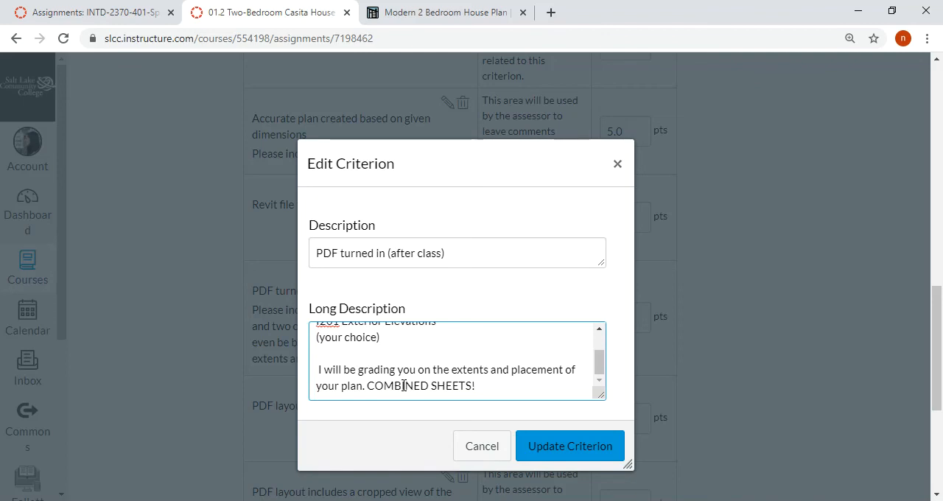
pyautogui.click(552, 450)
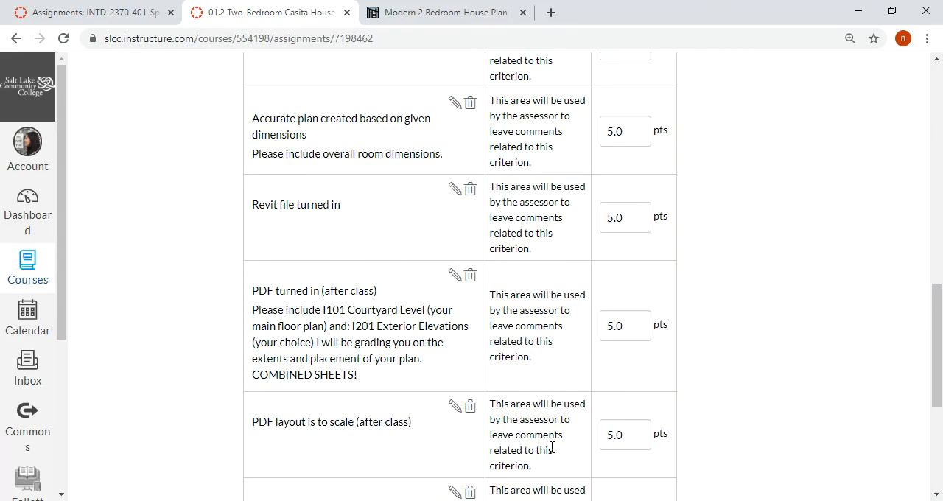
# Remove "(after class)" from the PDF turned in criterion's description and update the criterion
pyautogui.click(455, 277)
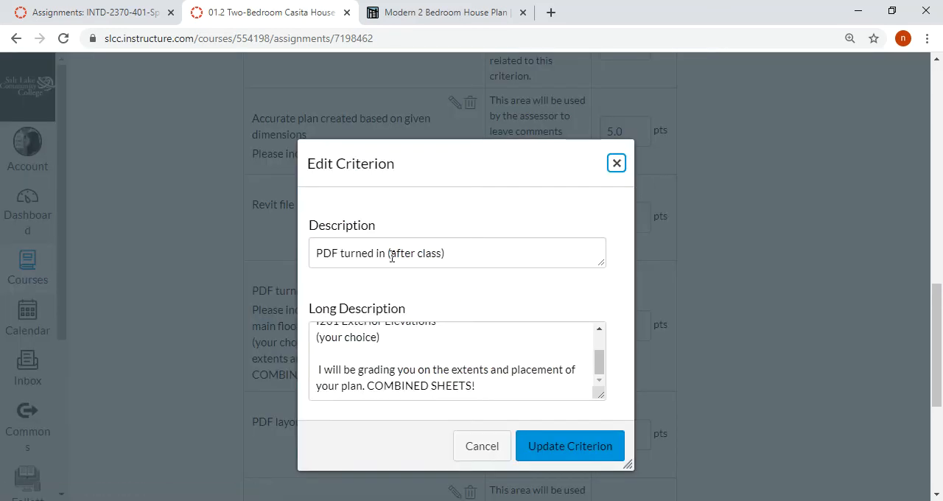
pyautogui.moveTo(385, 253); pyautogui.dragTo(453, 253)
pyautogui.press('BackSpace')
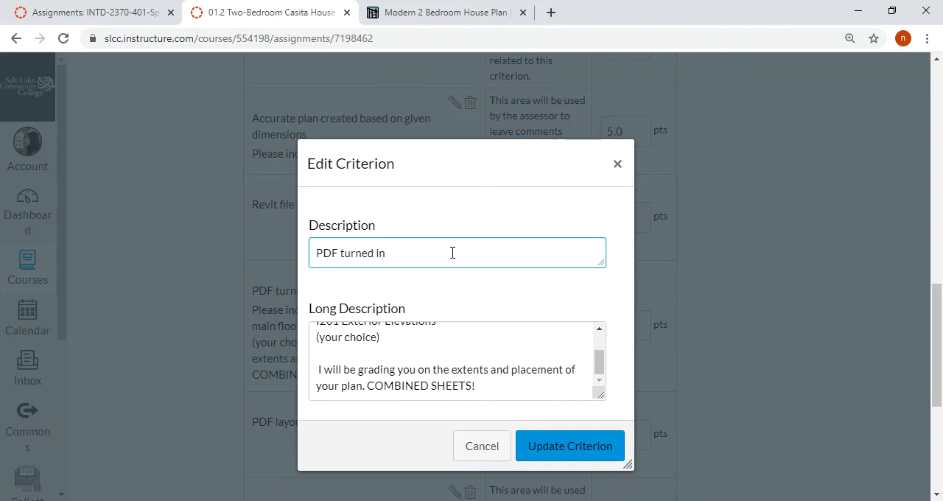
pyautogui.click(582, 448)
pyautogui.scroll(-2, 390, 337)
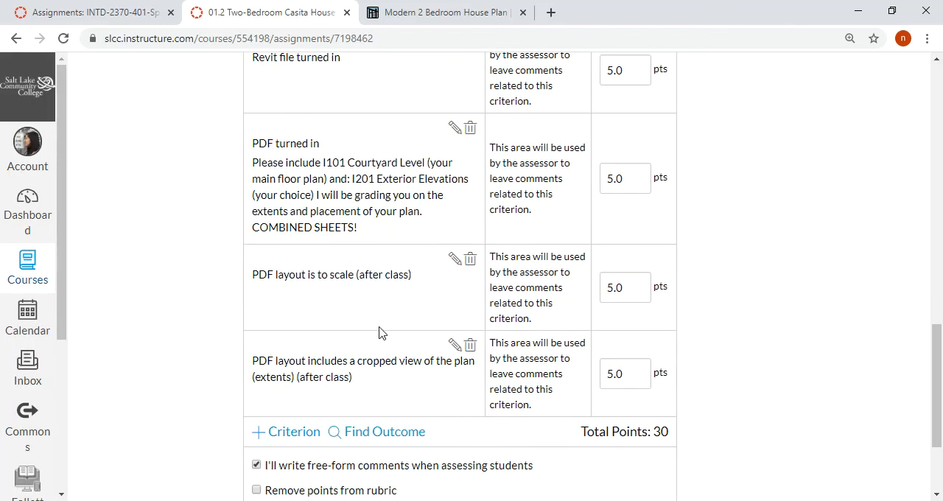
# Remove "(after class)" from the description of the PDF layout scale criterion and update the criterion
pyautogui.click(455, 258)
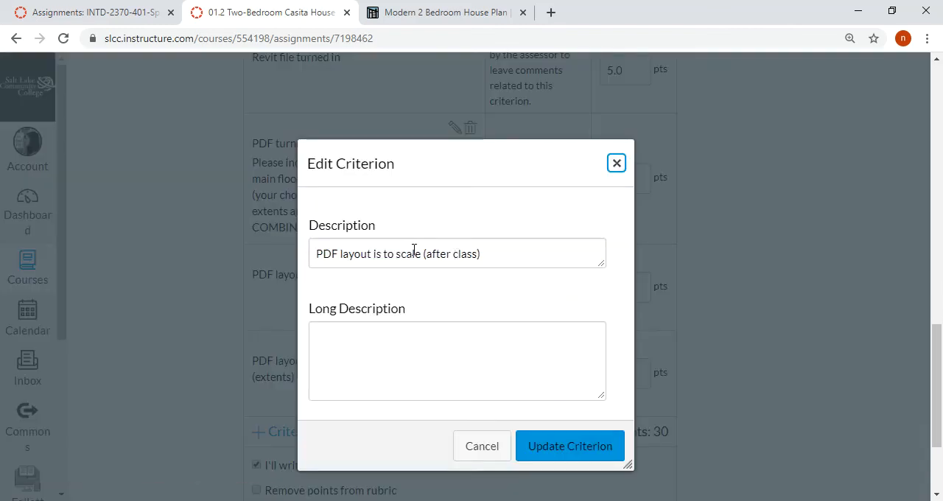
pyautogui.moveTo(422, 253); pyautogui.dragTo(483, 254)
pyautogui.press('BackSpace')
pyautogui.click(570, 446)
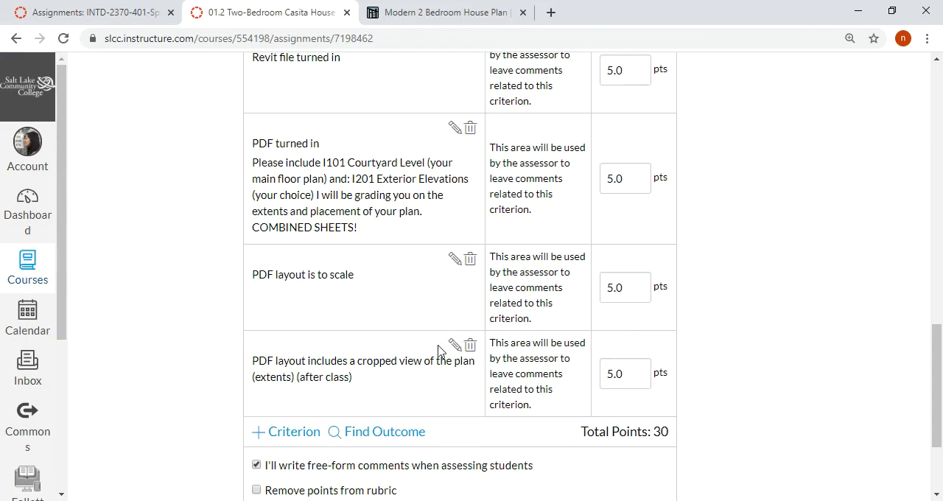
# Add the long description "(Use correct paper size: ARCH D+, centered)" to the PDF layout scale criterion and update the criterion
pyautogui.scroll(-2, 427, 325)
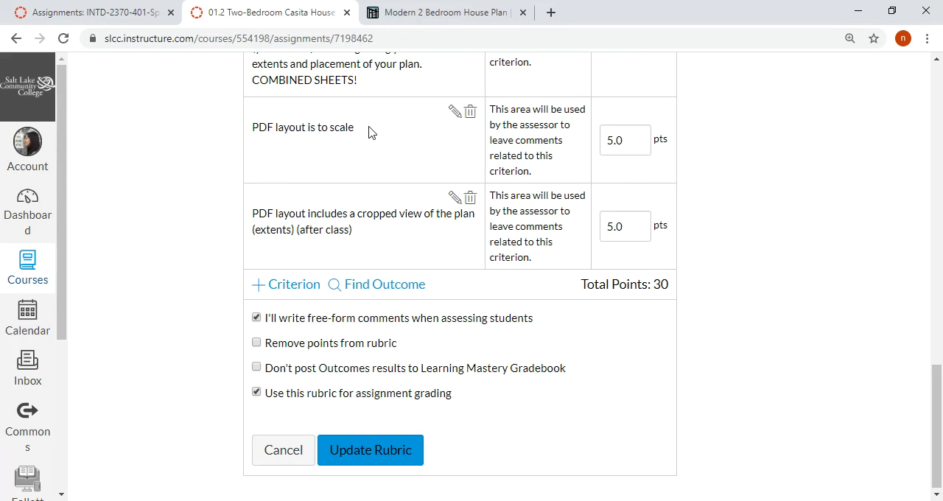
pyautogui.moveTo(359, 238); pyautogui.dragTo(254, 206)
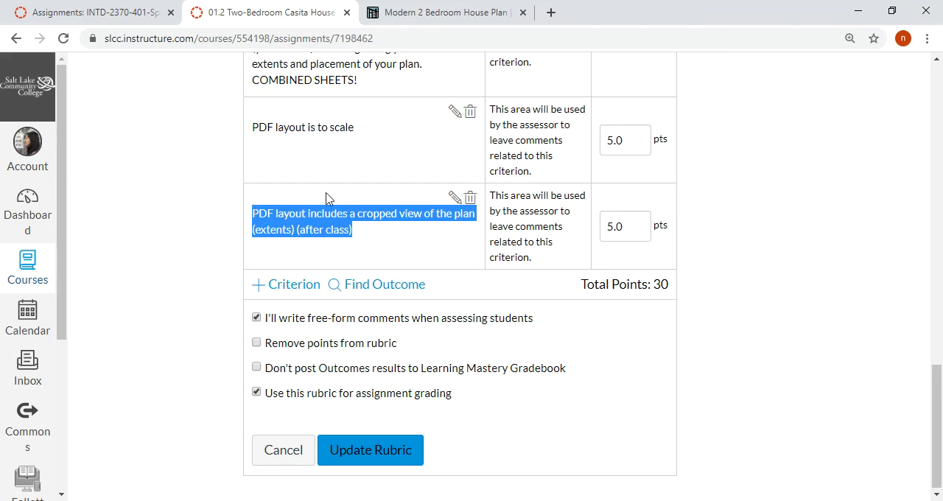
pyautogui.click(454, 113)
pyautogui.click(364, 356)
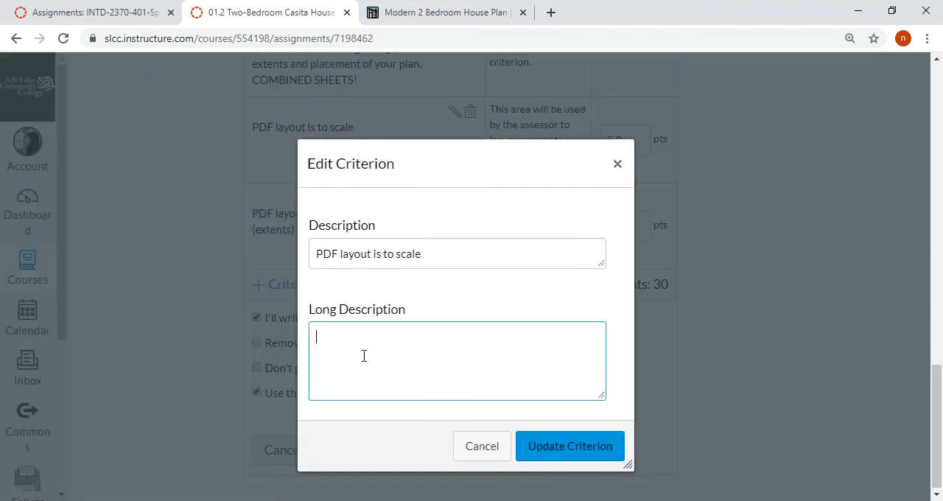
pyautogui.write('(Use co')
pyautogui.write('rrect paper s')
pyautogui.write('ize,')
pyautogui.press('BackSpace')
pyautogui.press('BackSpace')
pyautogui.write(': ARCH D')
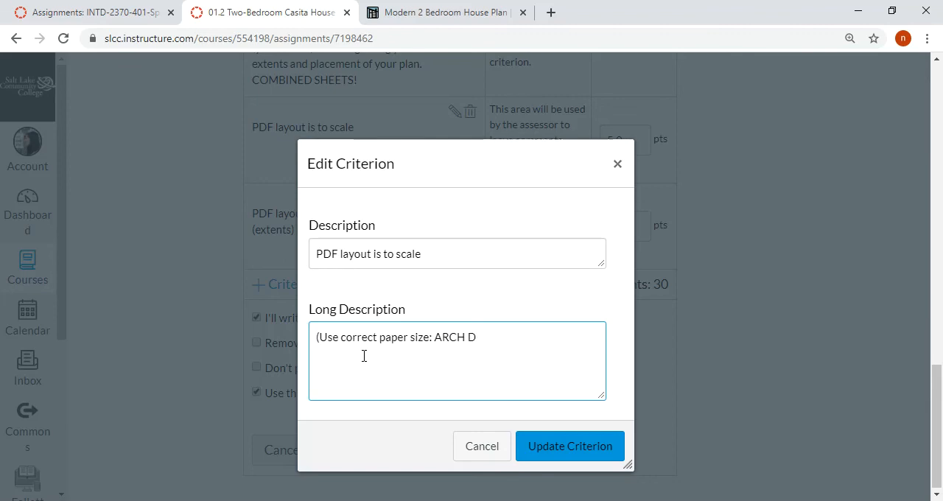
pyautogui.write('+)')
pyautogui.press('BackSpace')
pyautogui.write(', centered)')
pyautogui.click(549, 447)
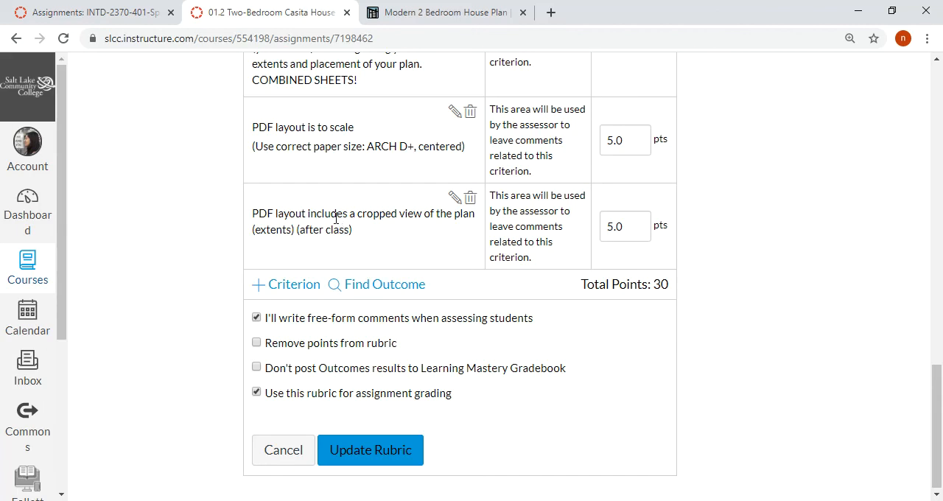
# Remove "(after class)" from the cropped plan view criterion's description and update the criterion
pyautogui.click(455, 198)
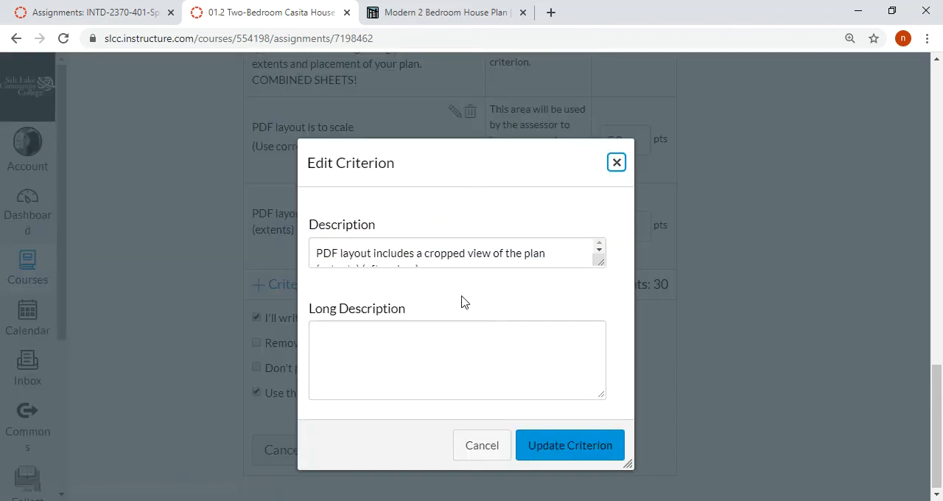
pyautogui.moveTo(489, 258)
pyautogui.mouseDown()
pyautogui.moveTo(317, 254)
pyautogui.moveTo(362, 254)
pyautogui.mouseUp()
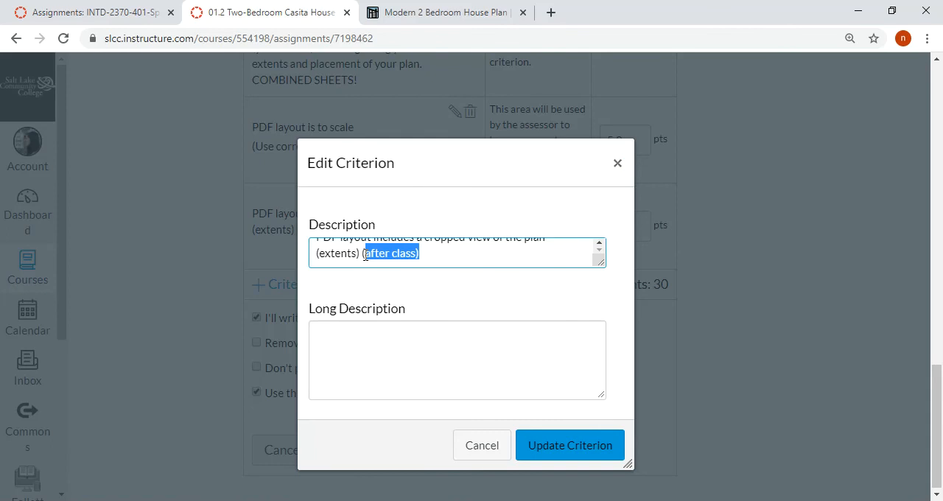
pyautogui.press('BackSpace')
pyautogui.click(601, 455)
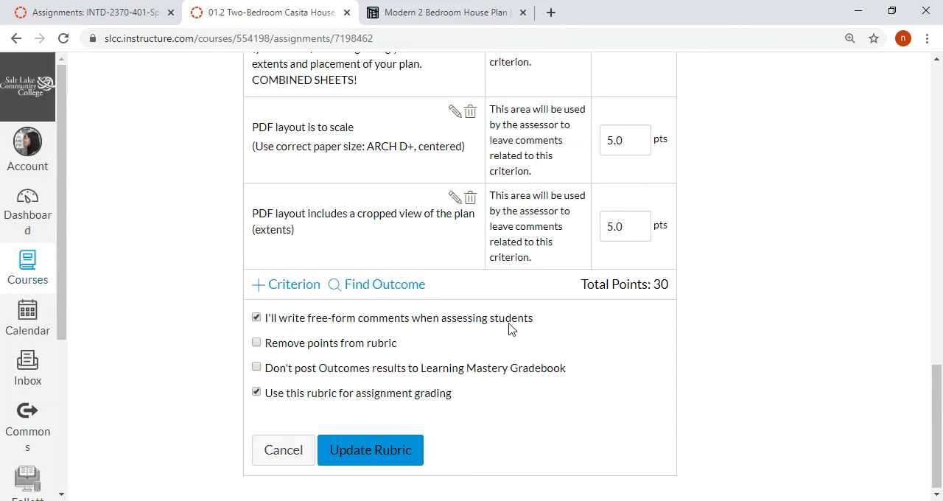
# Save the updated rubric and review its criteria on the assignment page
pyautogui.scroll(5, 663, 221)
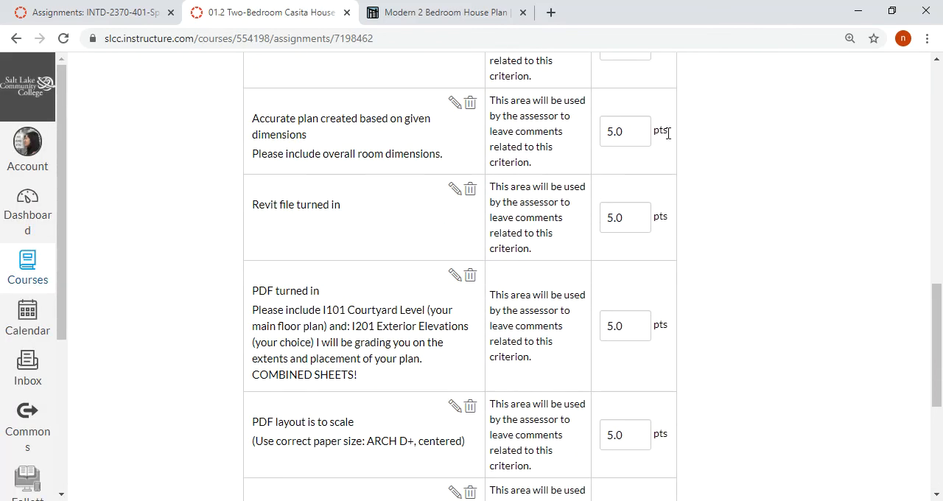
pyautogui.scroll(-4, 671, 139)
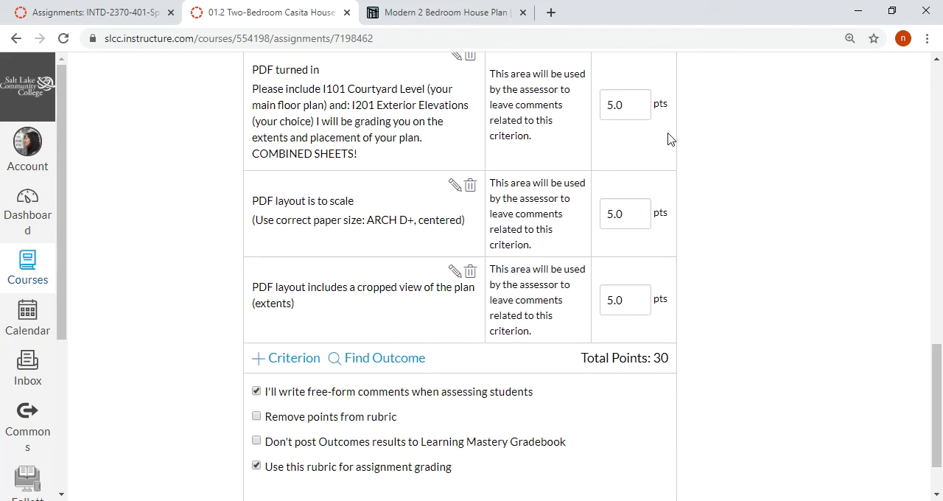
pyautogui.scroll(-1, 466, 364)
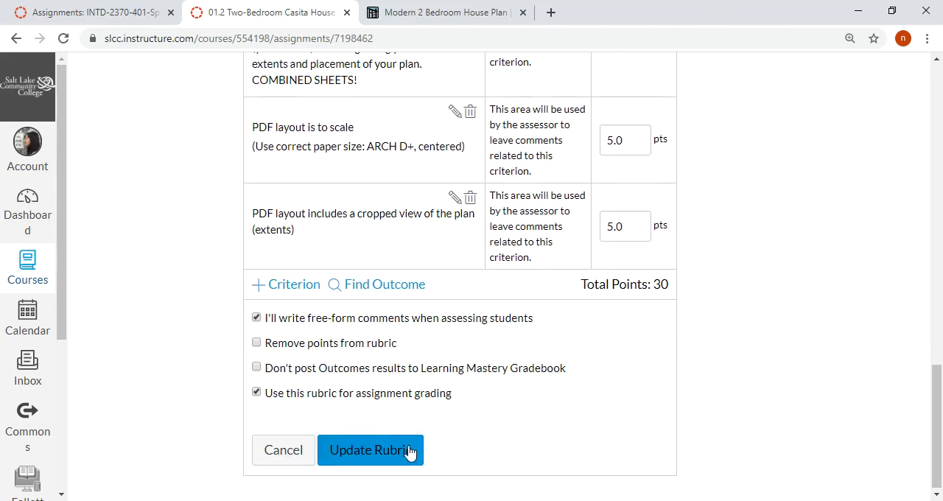
pyautogui.click(370, 450)
pyautogui.scroll(-1, 819, 293)
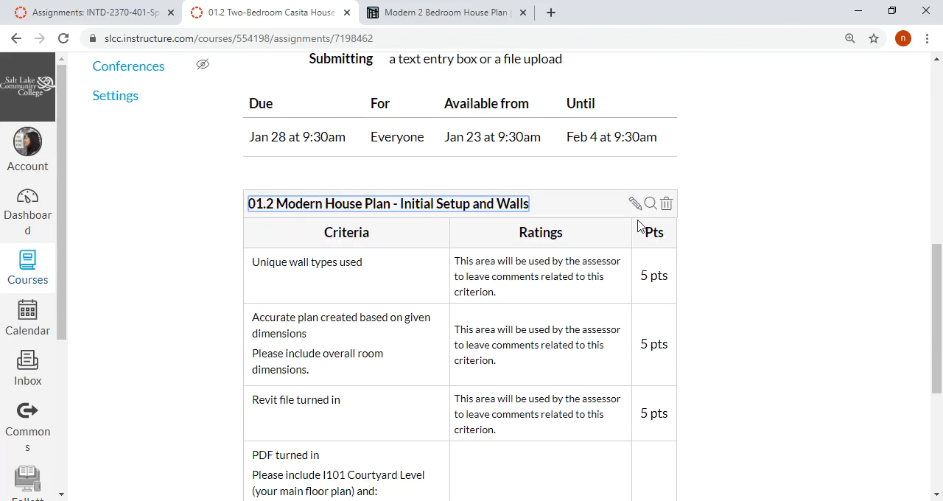
pyautogui.scroll(-1, 423, 273)
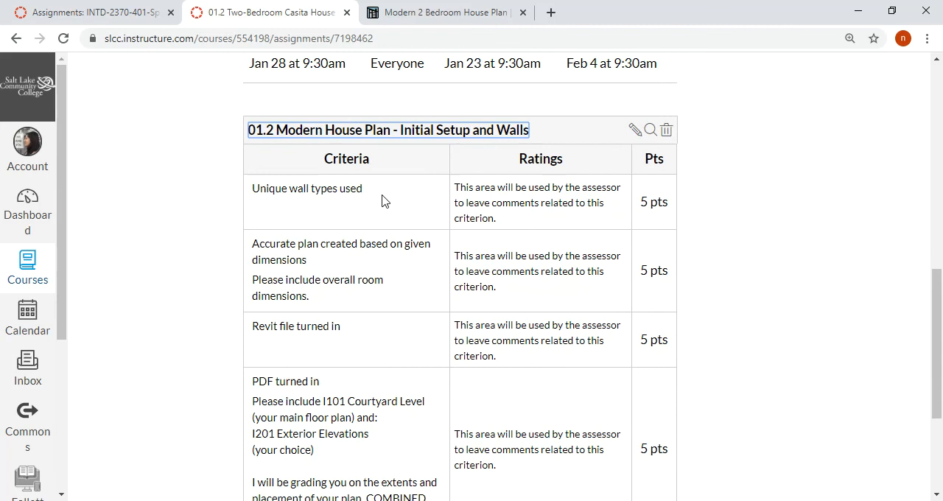
pyautogui.scroll(-3, 381, 219)
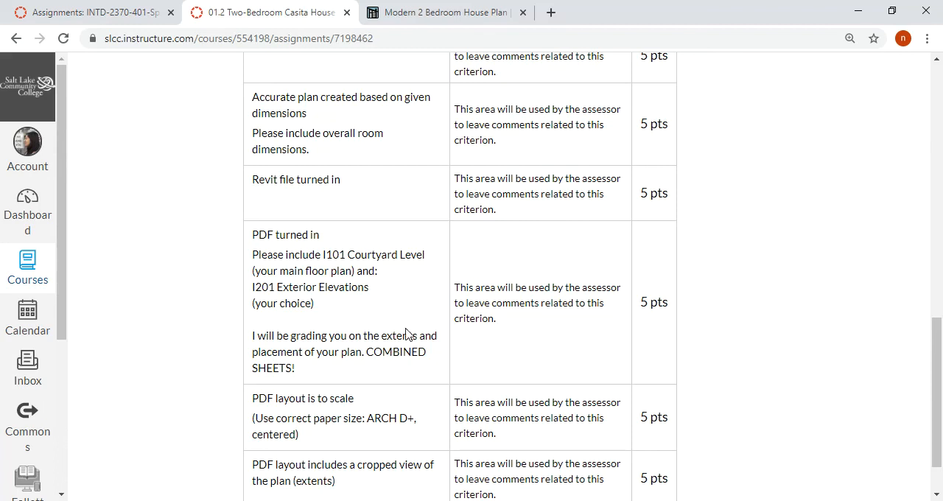
pyautogui.scroll(-1, 527, 309)
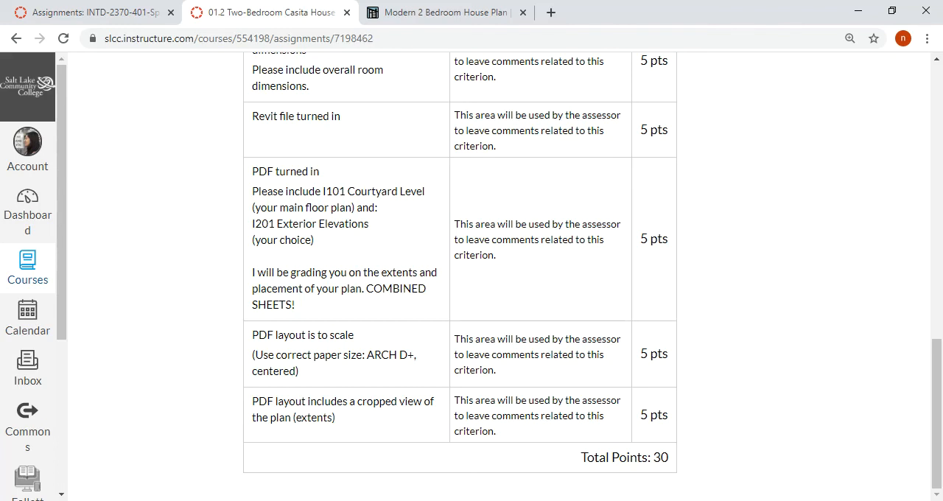
# Switch to Revit and open the A1 - First Floor Plan sheet
pyautogui.hotkey('alt', 'Tab')
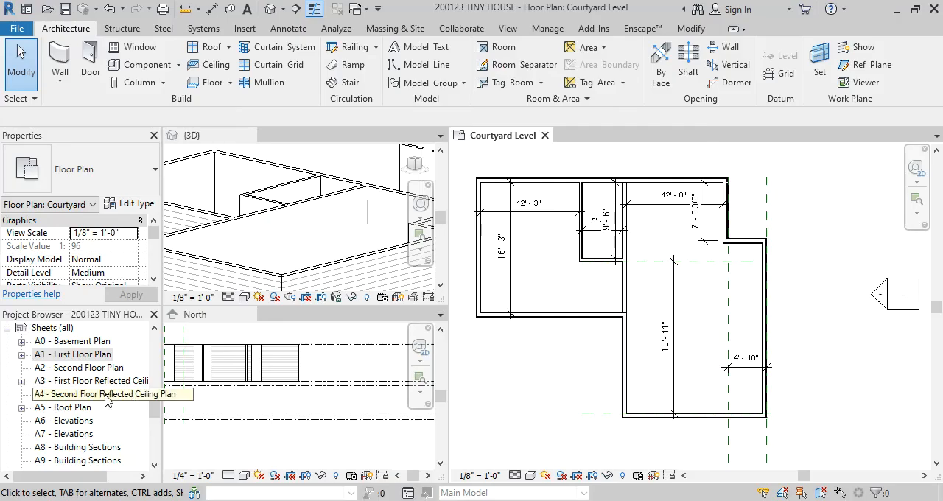
pyautogui.scroll(-1, 99, 375)
pyautogui.scroll(-1, 99, 376)
pyautogui.scroll(2, 92, 370)
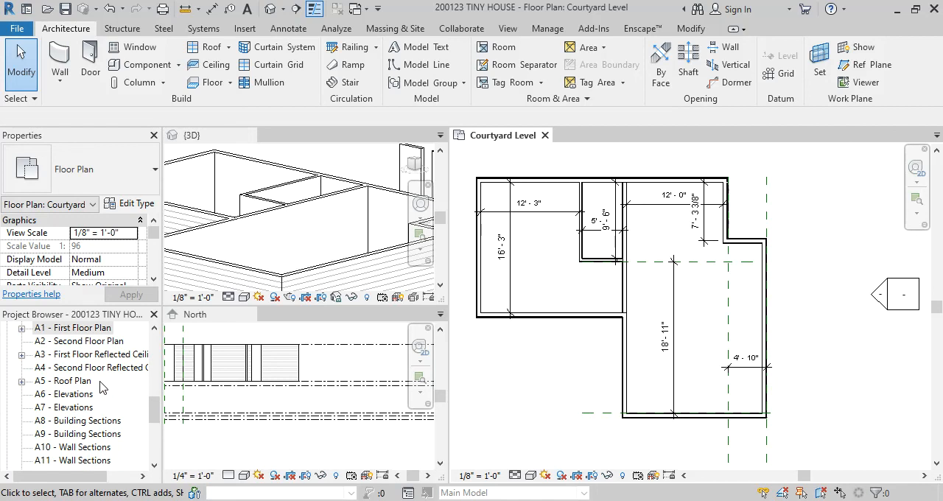
pyautogui.doubleClick(85, 354)
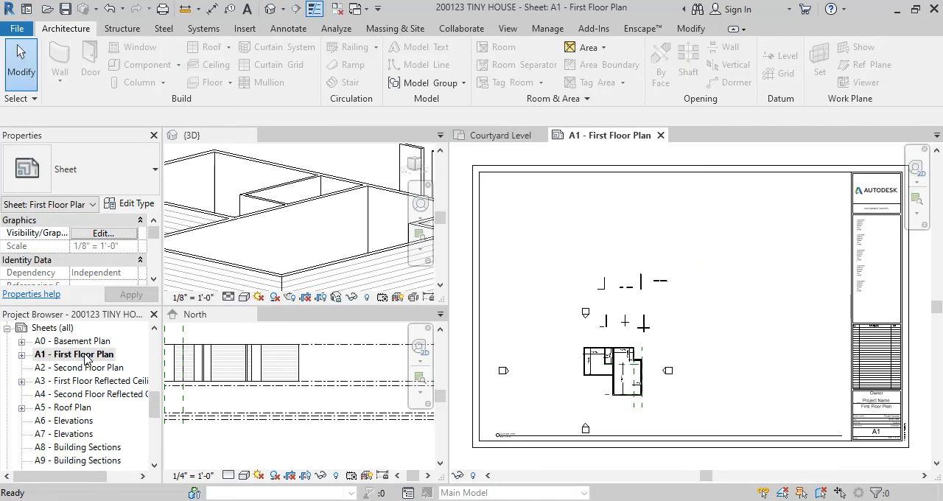
# Examine the extents and placement of the floor plan viewport on the A1 sheet
pyautogui.scroll(3, 634, 368)
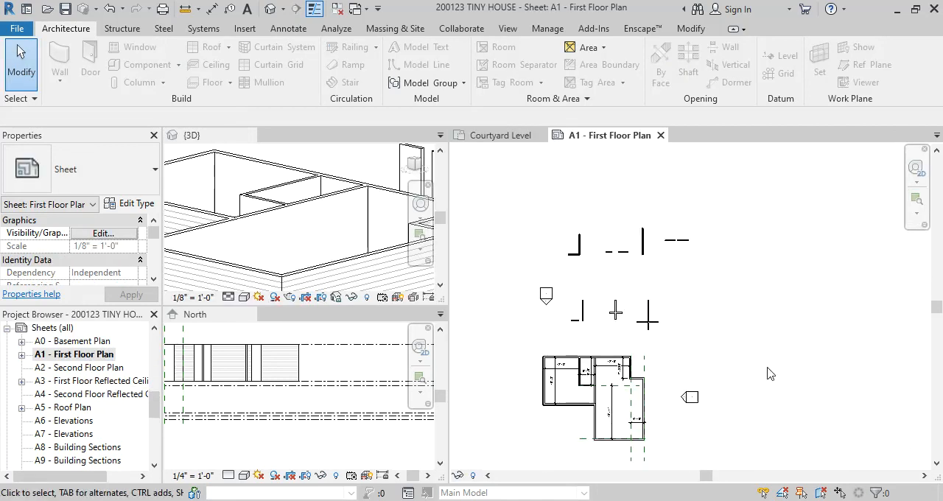
pyautogui.scroll(1, 771, 373)
pyautogui.moveTo(771, 374); pyautogui.dragTo(783, 352, button='middle')
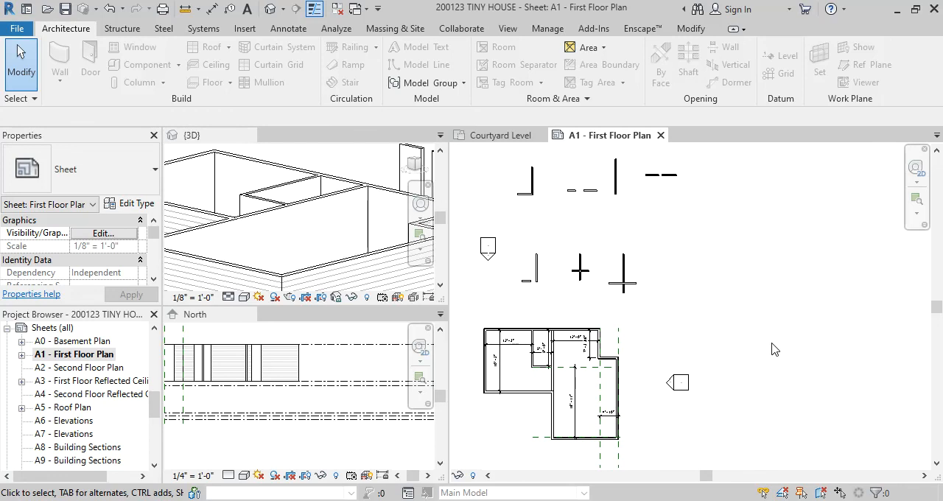
pyautogui.scroll(-3, 773, 331)
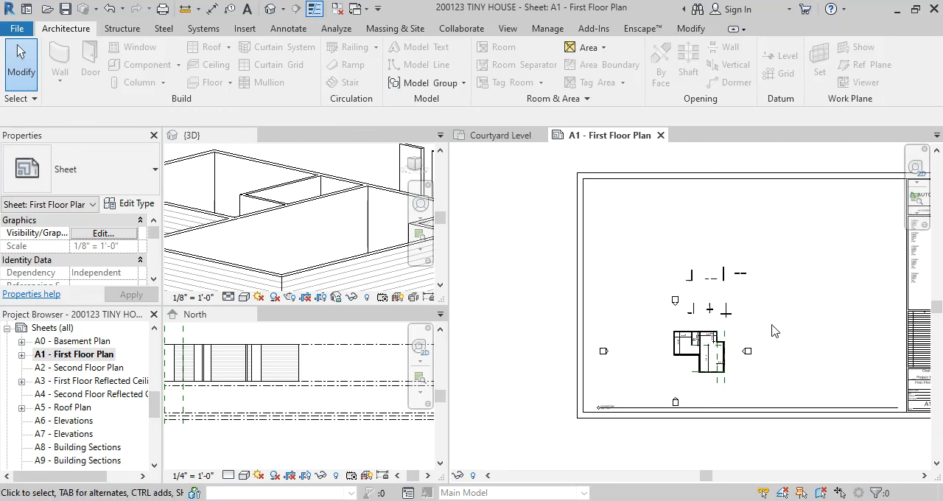
pyautogui.moveTo(752, 327); pyautogui.dragTo(739, 330, button='middle')
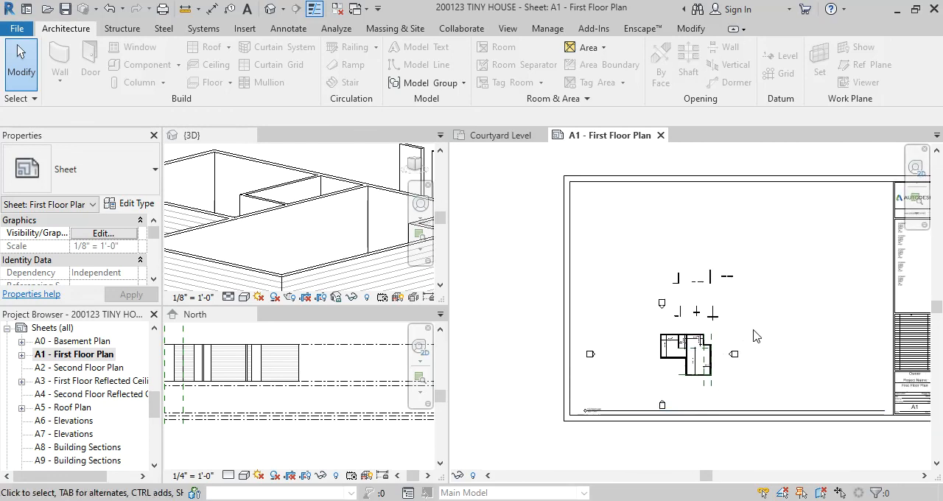
pyautogui.scroll(1, 757, 336)
pyautogui.click(697, 350)
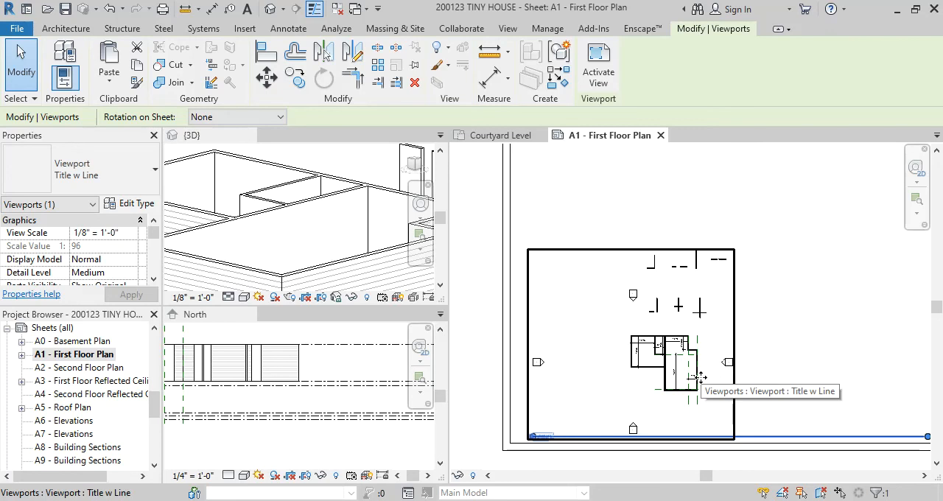
pyautogui.click(779, 305)
pyautogui.scroll(-3, 781, 288)
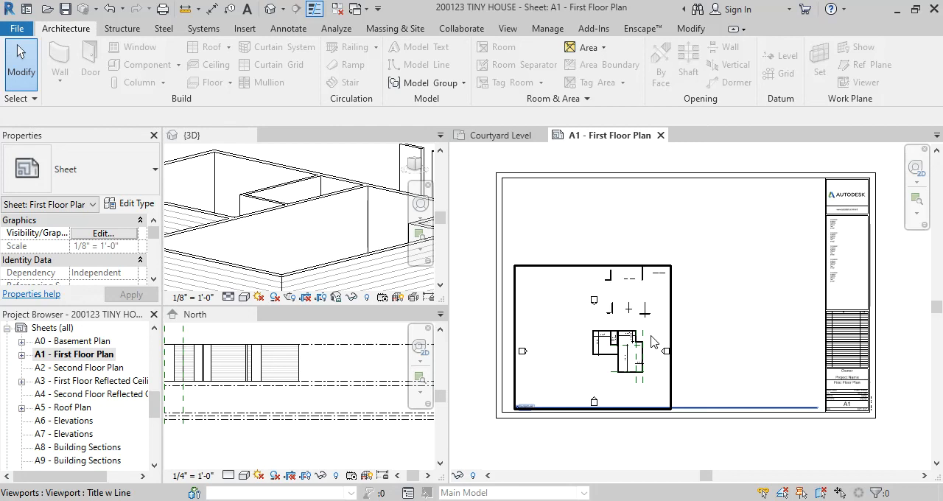
pyautogui.press('Escape')
# Switch to the Casita house plan page in Chrome, view the enlarged floor plan and close it
pyautogui.moveTo(571, 438)
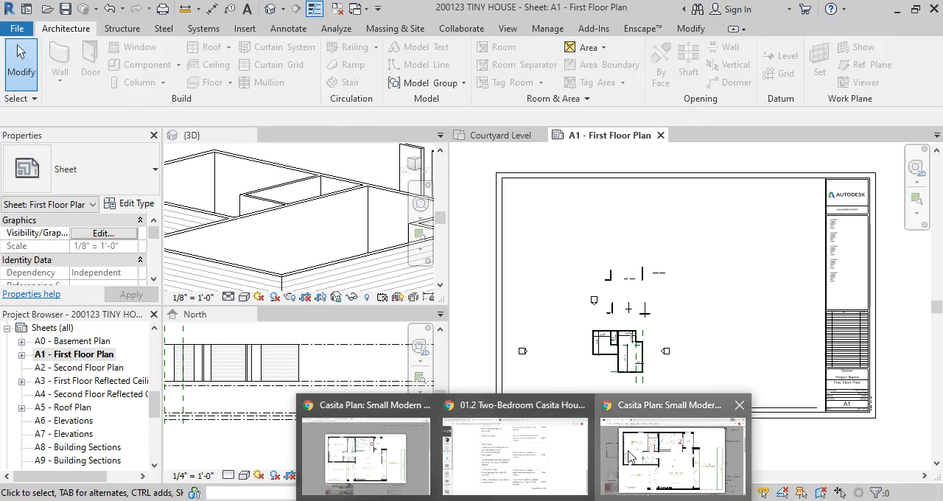
pyautogui.click(711, 446)
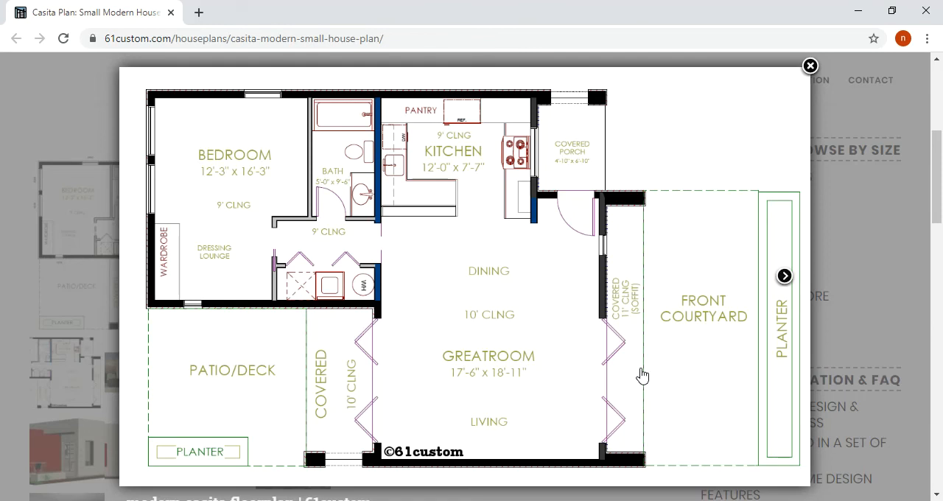
pyautogui.click(867, 240)
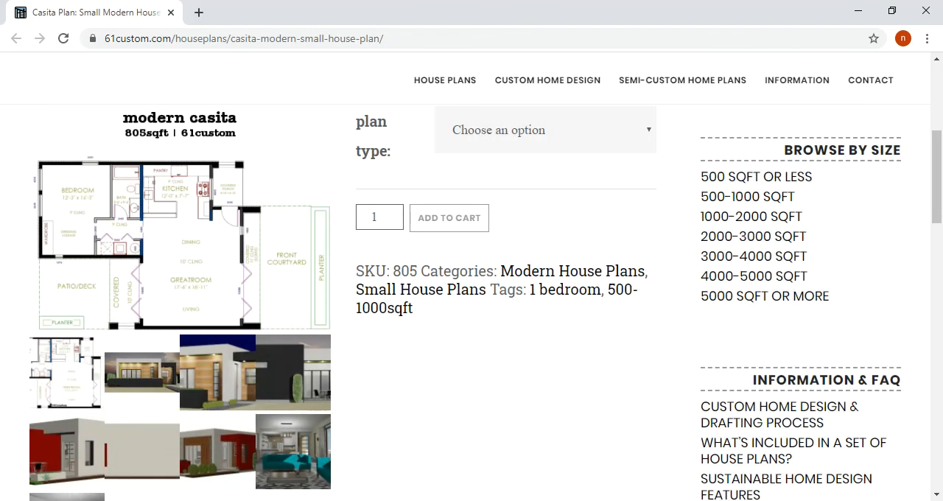
pyautogui.click(522, 500)
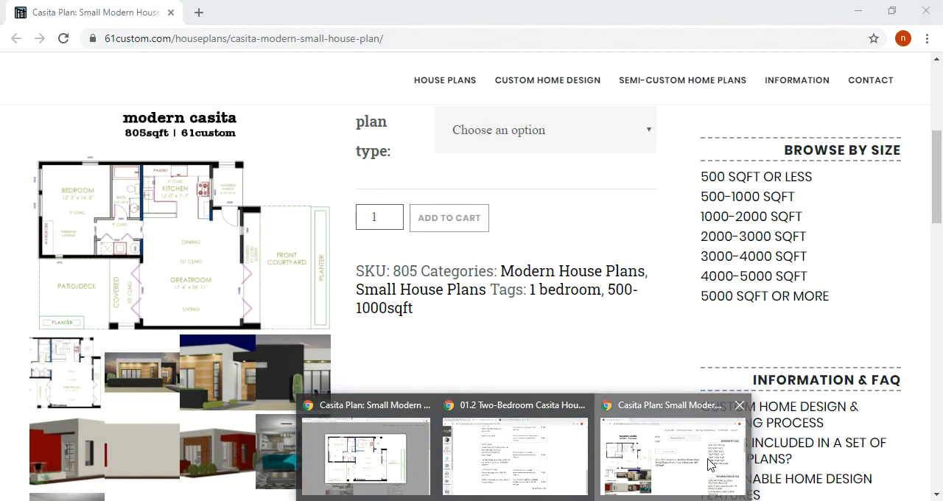
pyautogui.click(411, 470)
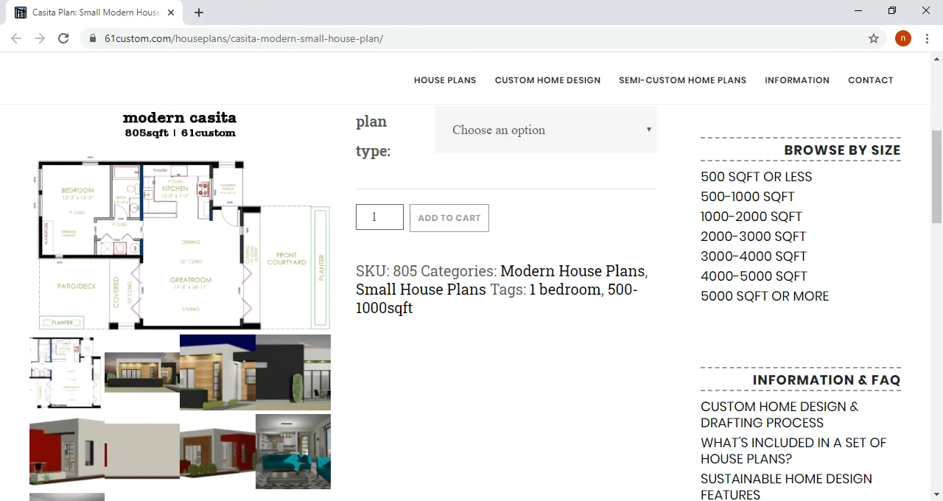
pyautogui.moveTo(522, 500)
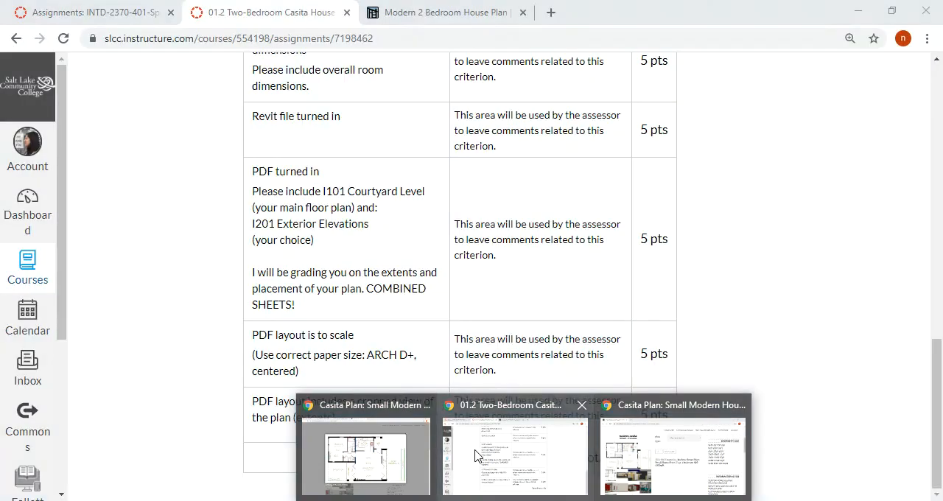
# Look over the Modern 2 Bedroom House Plan page and return to the beginning of the 01.2 Two-Bedroom Casita assignment
pyautogui.click(476, 454)
pyautogui.click(443, 12)
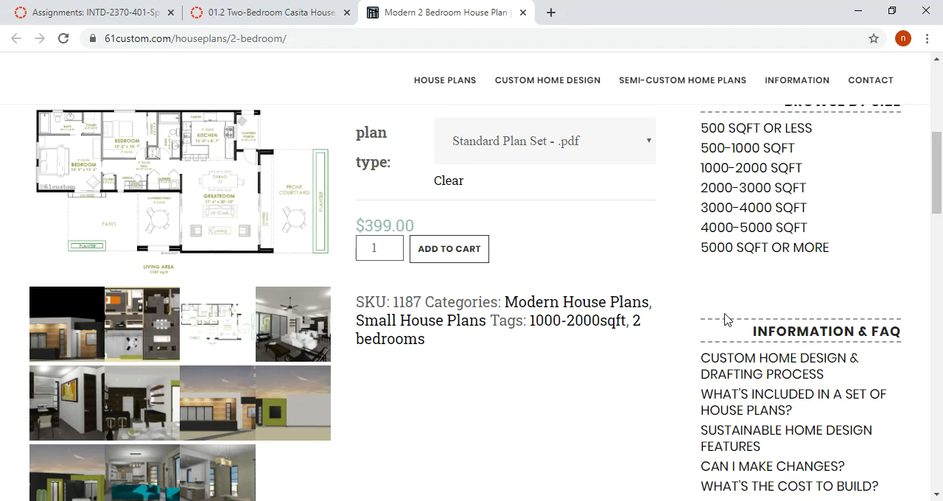
pyautogui.scroll(5, 520, 259)
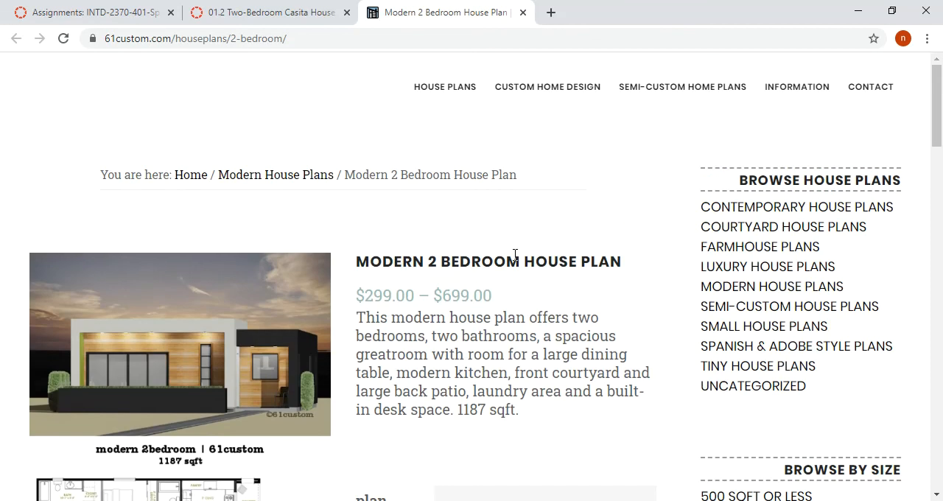
pyautogui.click(286, 16)
pyautogui.scroll(10, 389, 194)
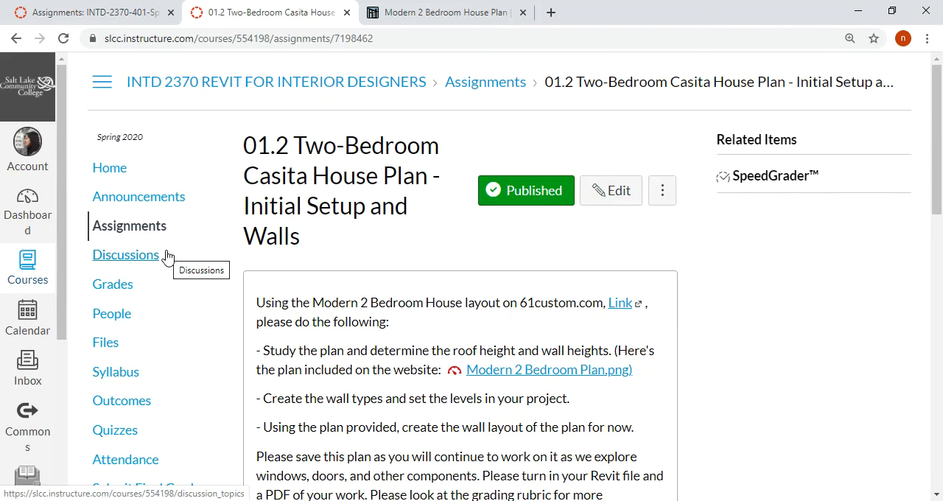
# Open the 01.2 Revit Intro - Tiny House assignment from the course's Assignments list in a new browser tab and switch to it
pyautogui.scroll(-2, 170, 258)
pyautogui.scroll(2, 136, 206)
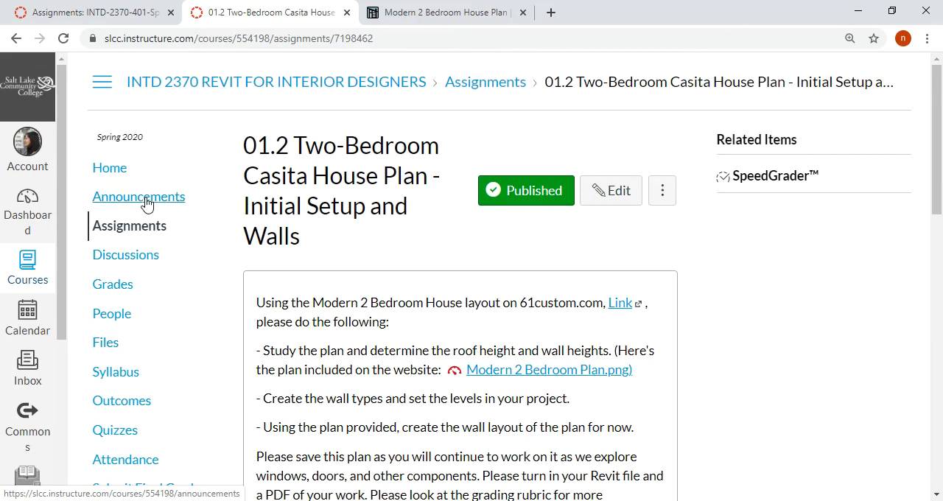
pyautogui.click(147, 227)
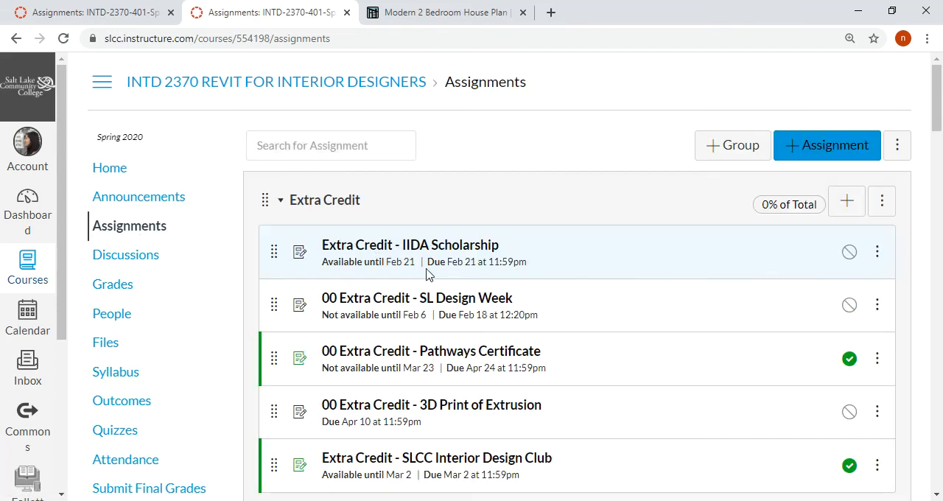
pyautogui.scroll(-5, 430, 273)
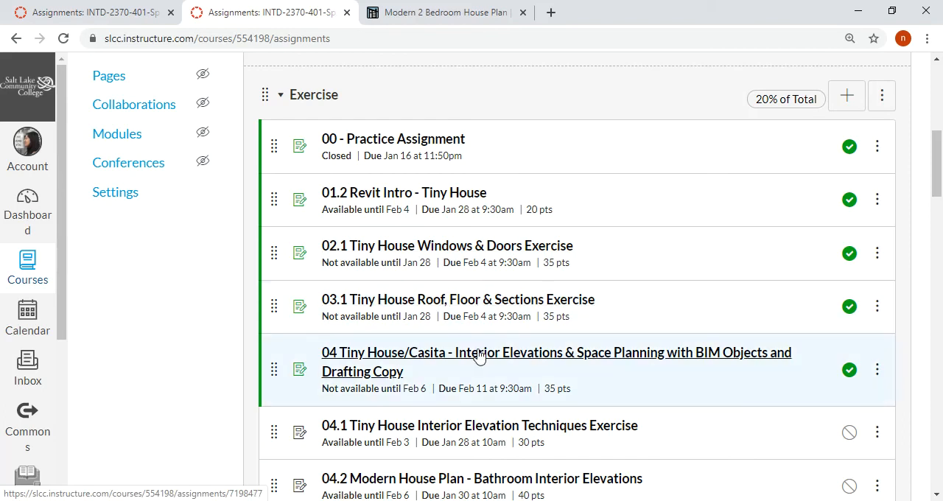
pyautogui.scroll(-1, 479, 356)
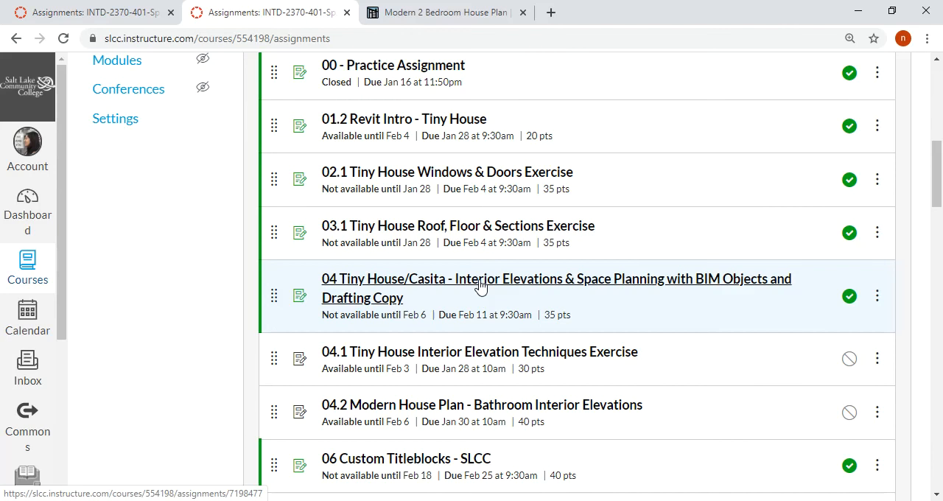
pyautogui.scroll(1, 480, 286)
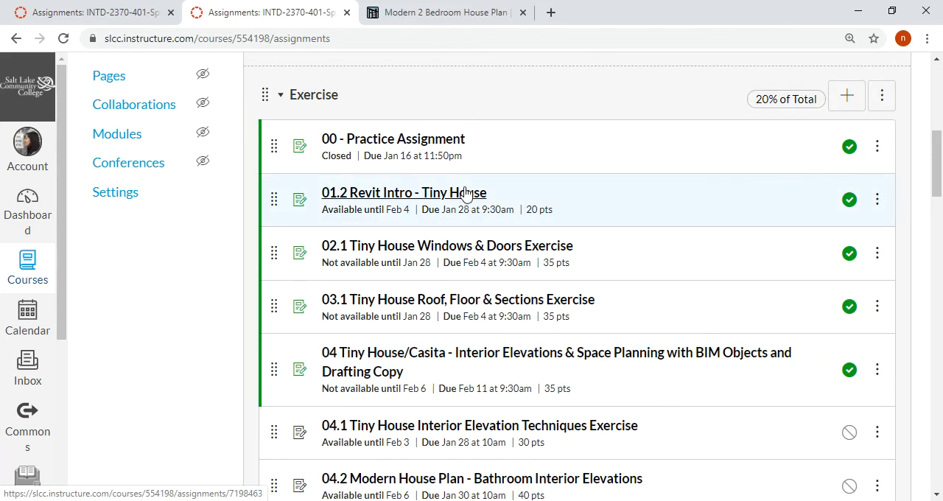
pyautogui.rightClick(466, 193)
pyautogui.click(482, 199)
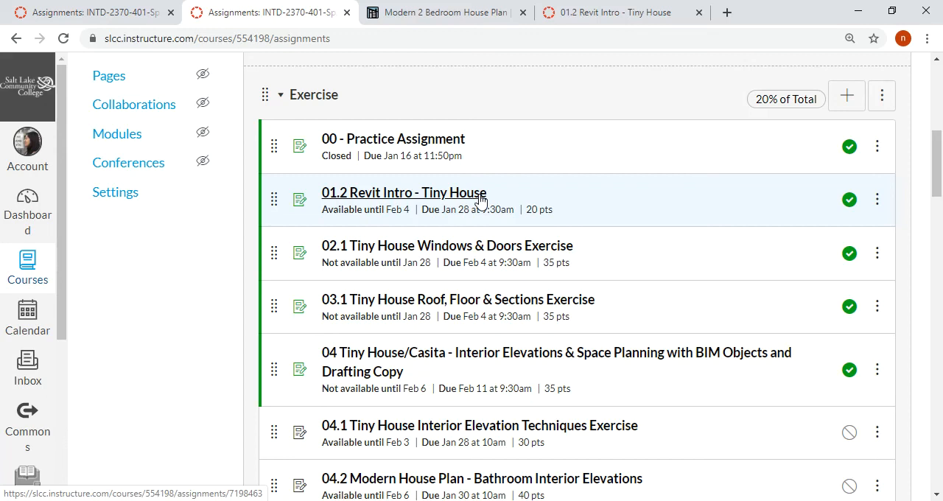
pyautogui.click(618, 14)
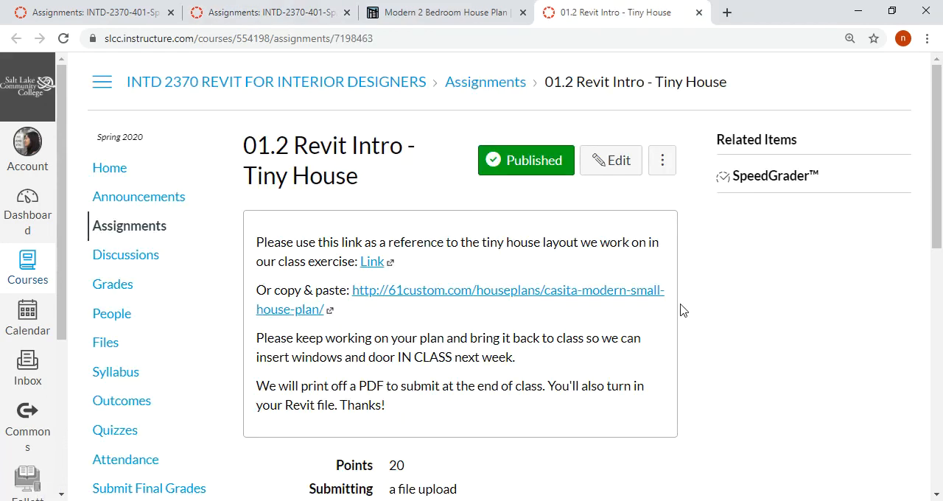
# Delete the existing grading rubric from the 01.2 Revit Intro - Tiny House assignment
pyautogui.scroll(-10, 693, 322)
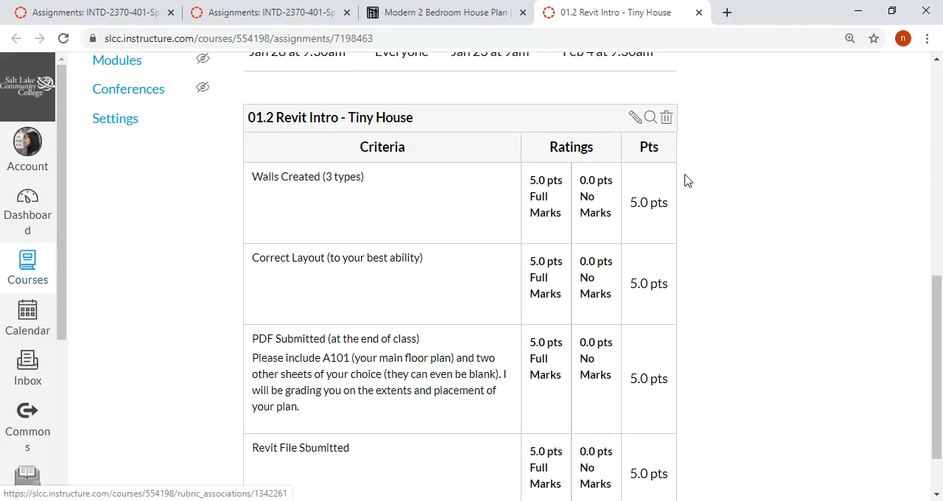
pyautogui.scroll(-1, 670, 147)
pyautogui.scroll(1, 670, 103)
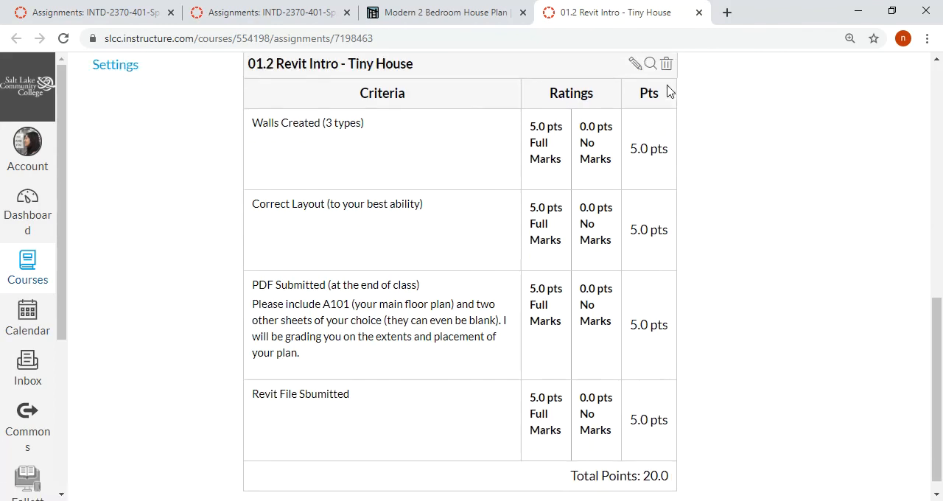
pyautogui.click(667, 120)
pyautogui.click(543, 122)
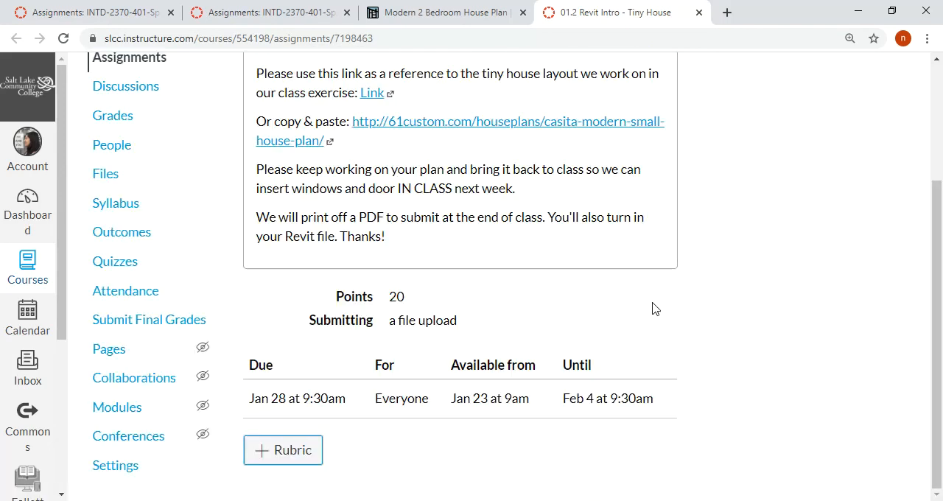
# Start a new rubric for the Tiny House assignment and browse the course groups of existing rubrics for a replacement
pyautogui.click(297, 458)
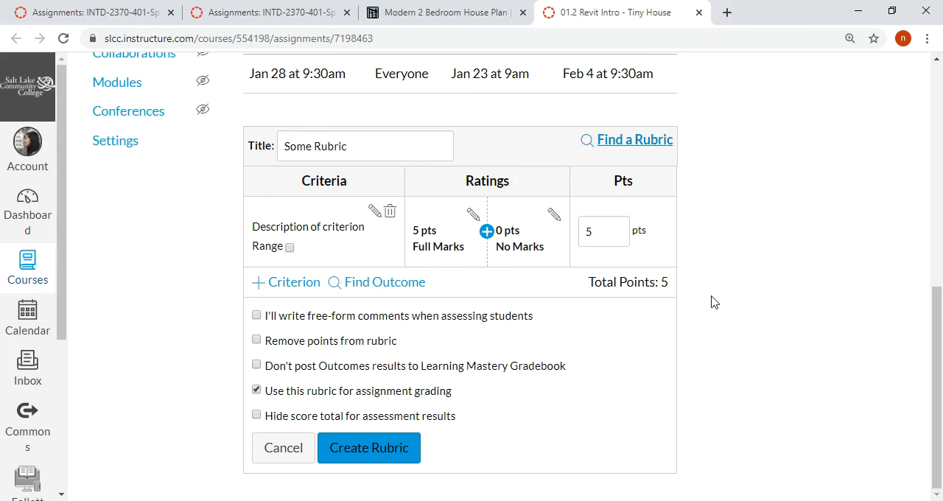
pyautogui.click(638, 140)
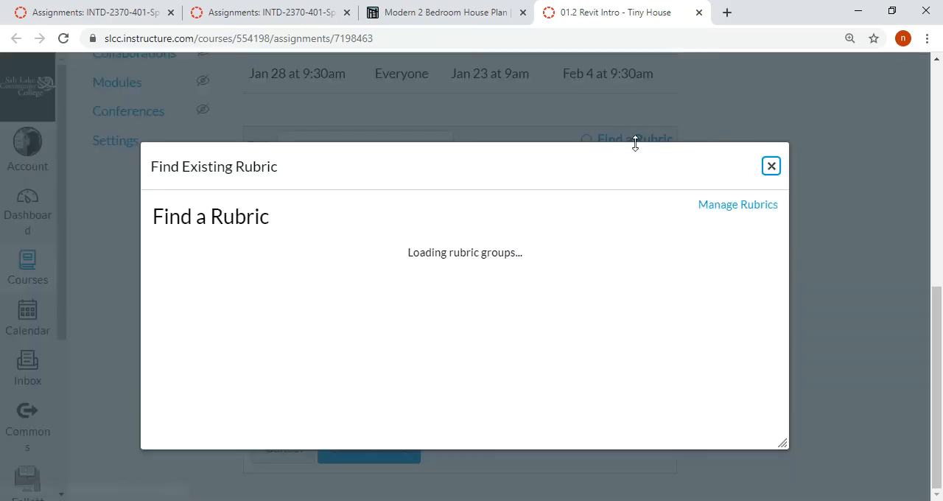
pyautogui.scroll(-5, 238, 322)
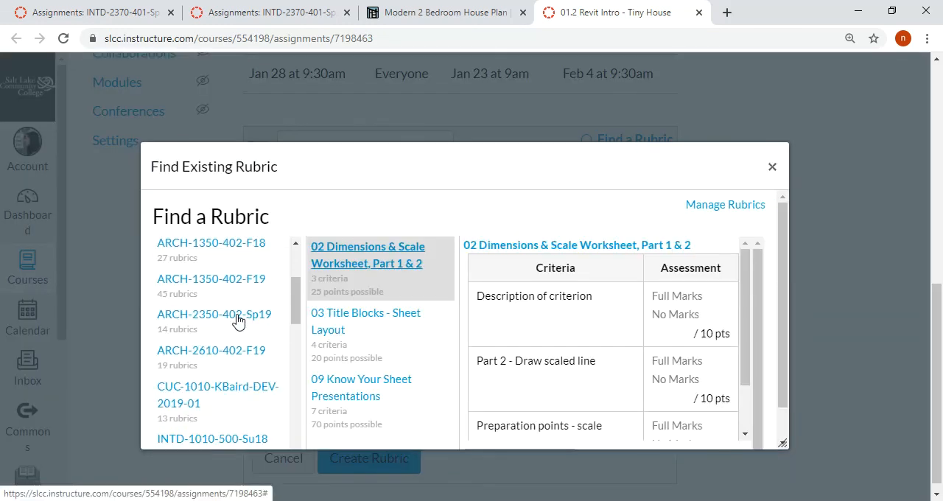